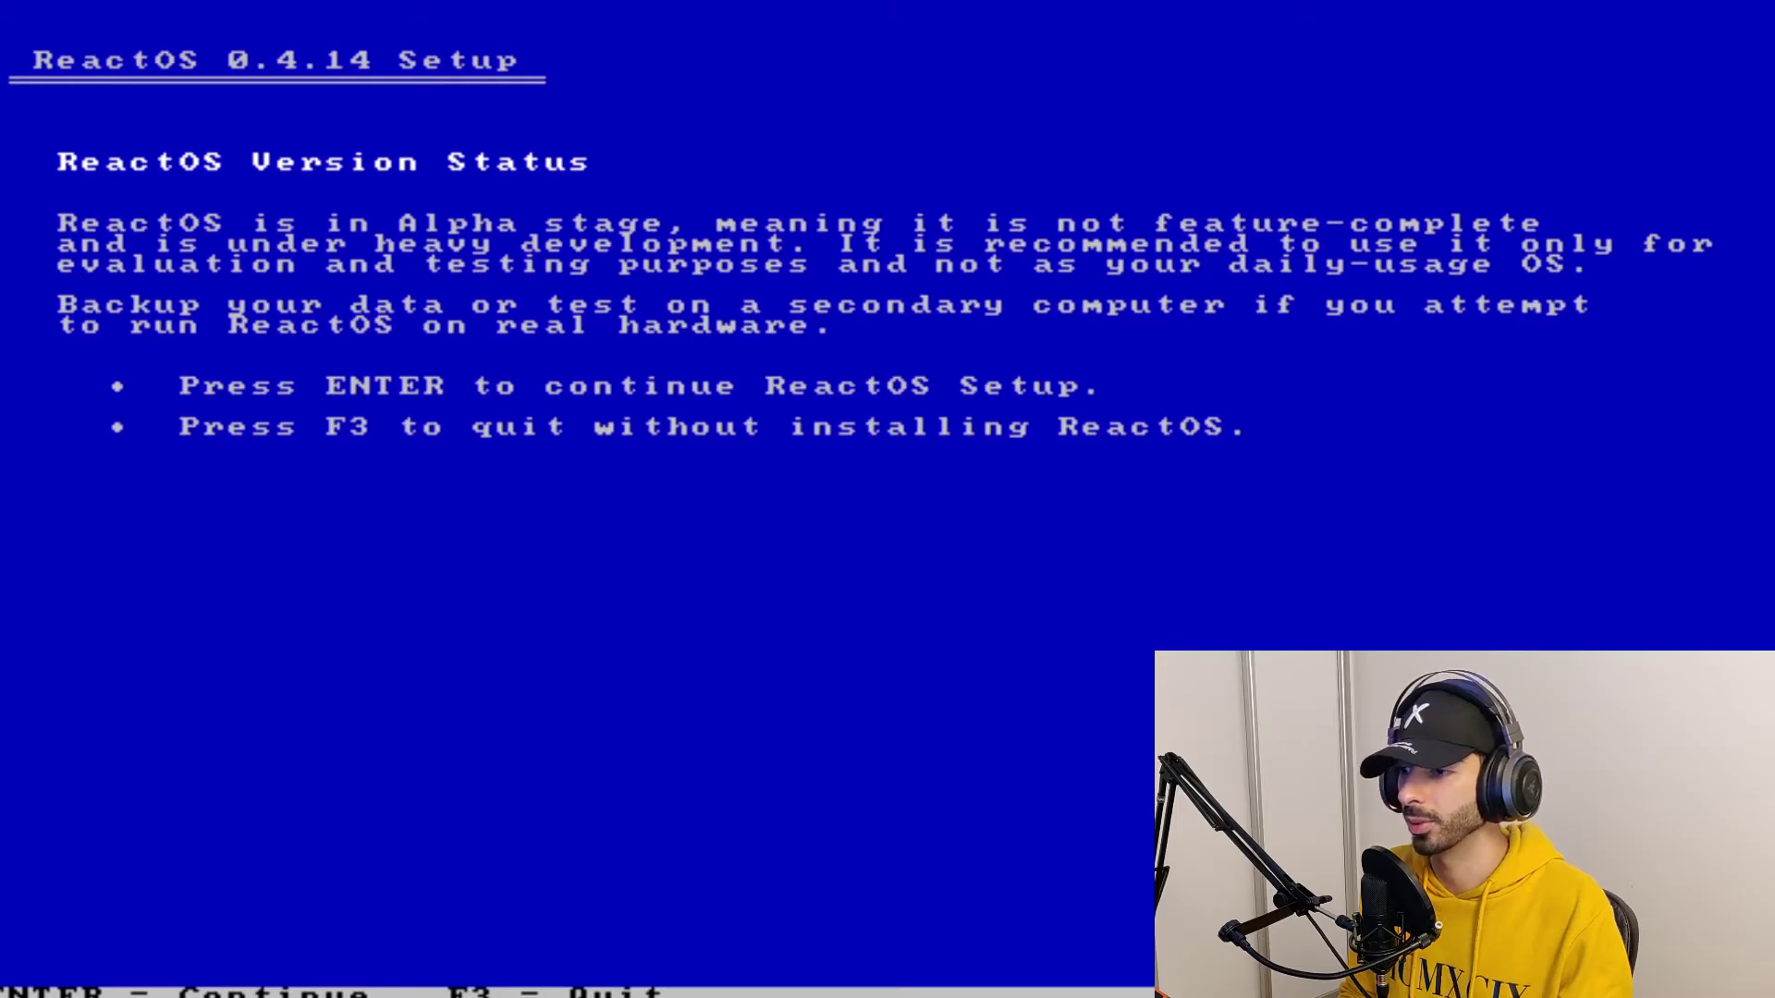
- Accept the alpha warning and device settings, and install the bootloader on the MBR and VBR
key(Return)
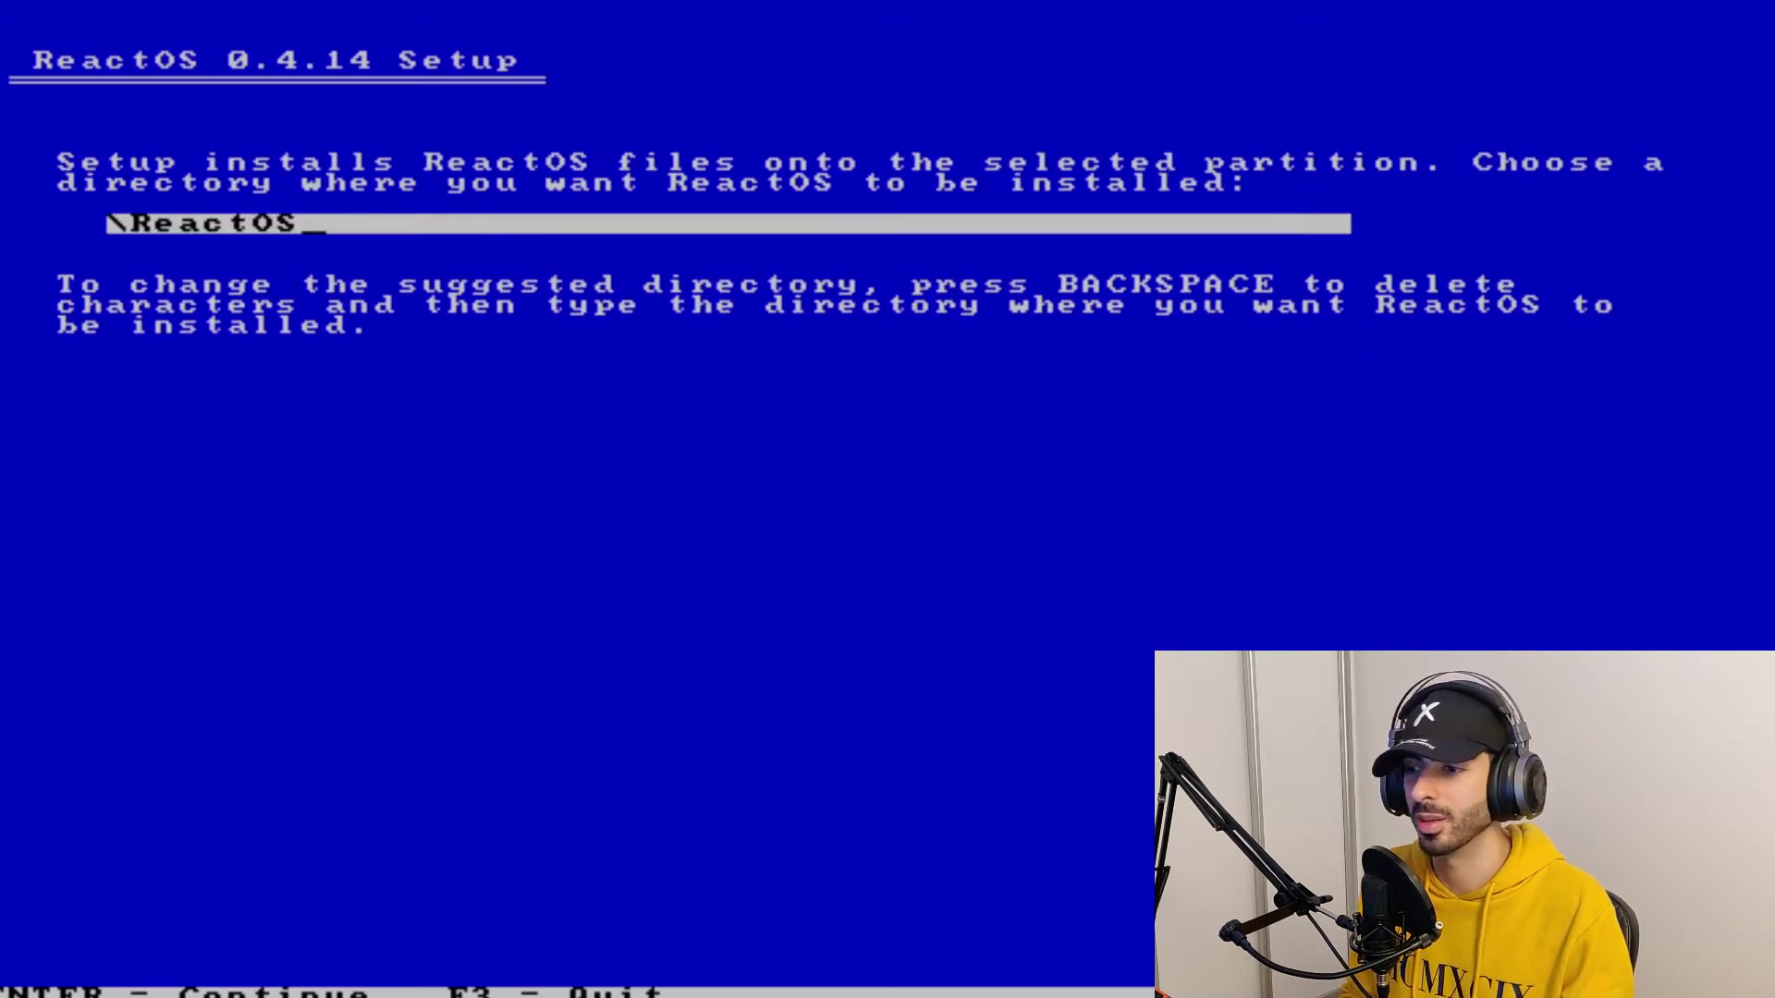
key(Return)
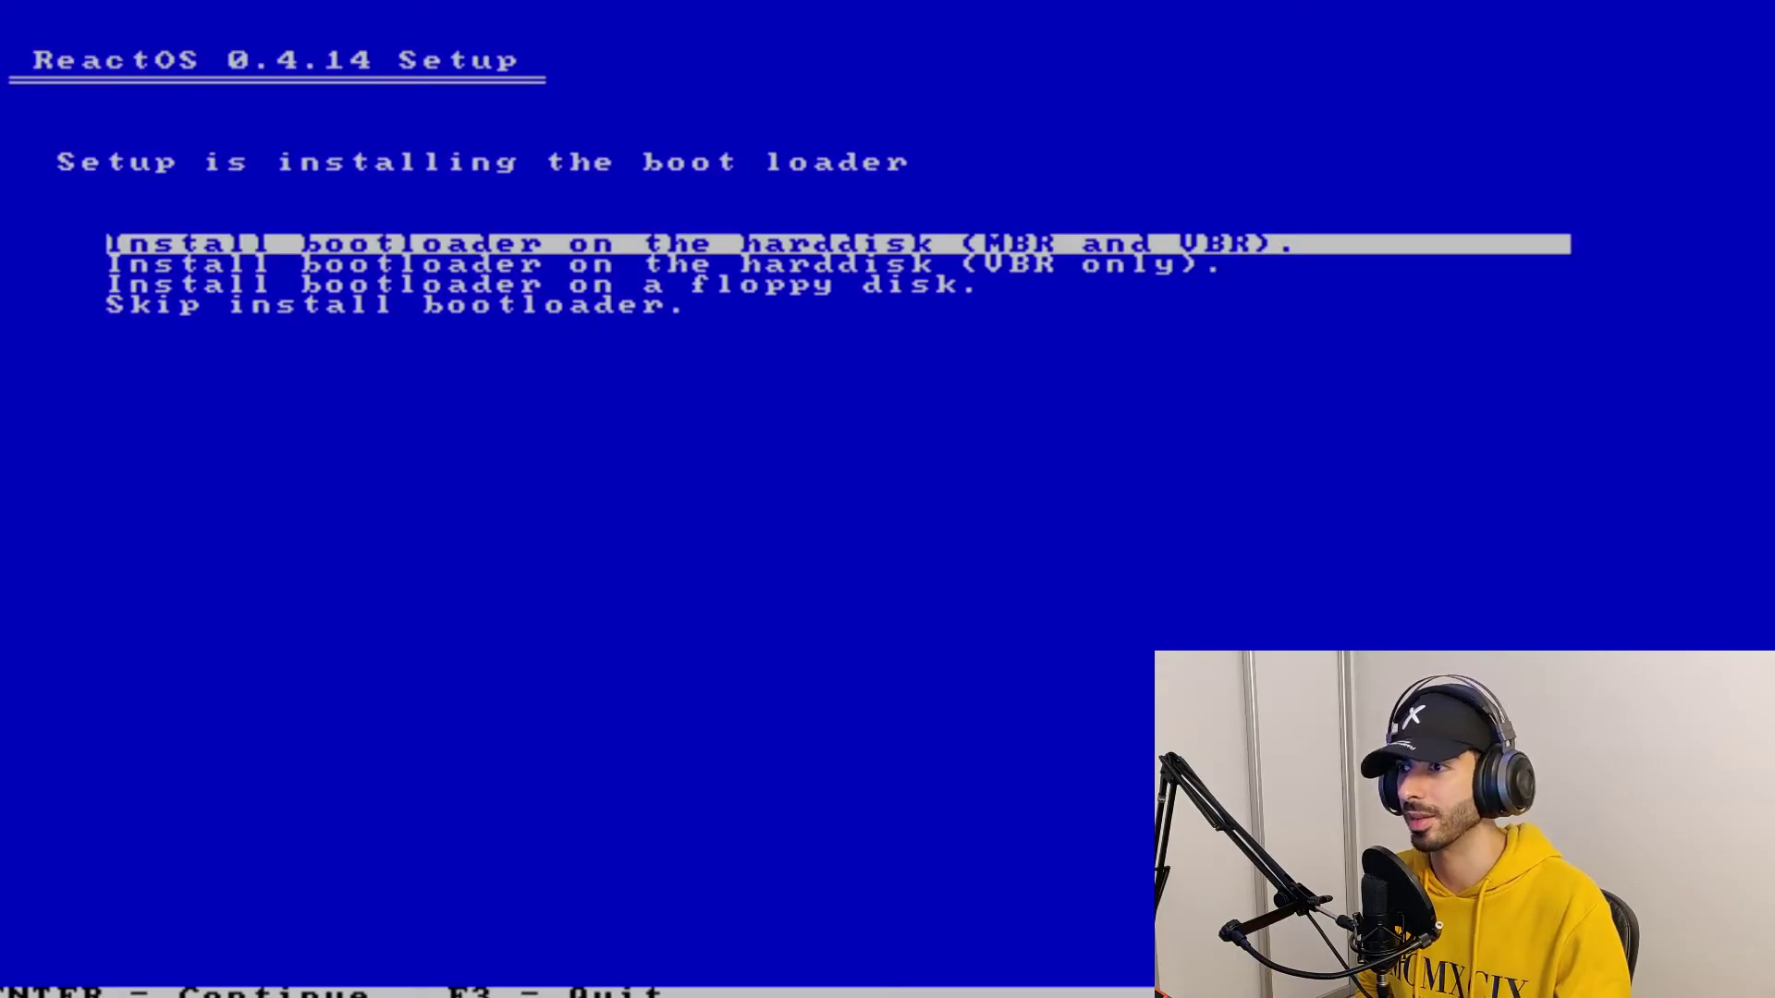
key(Return)
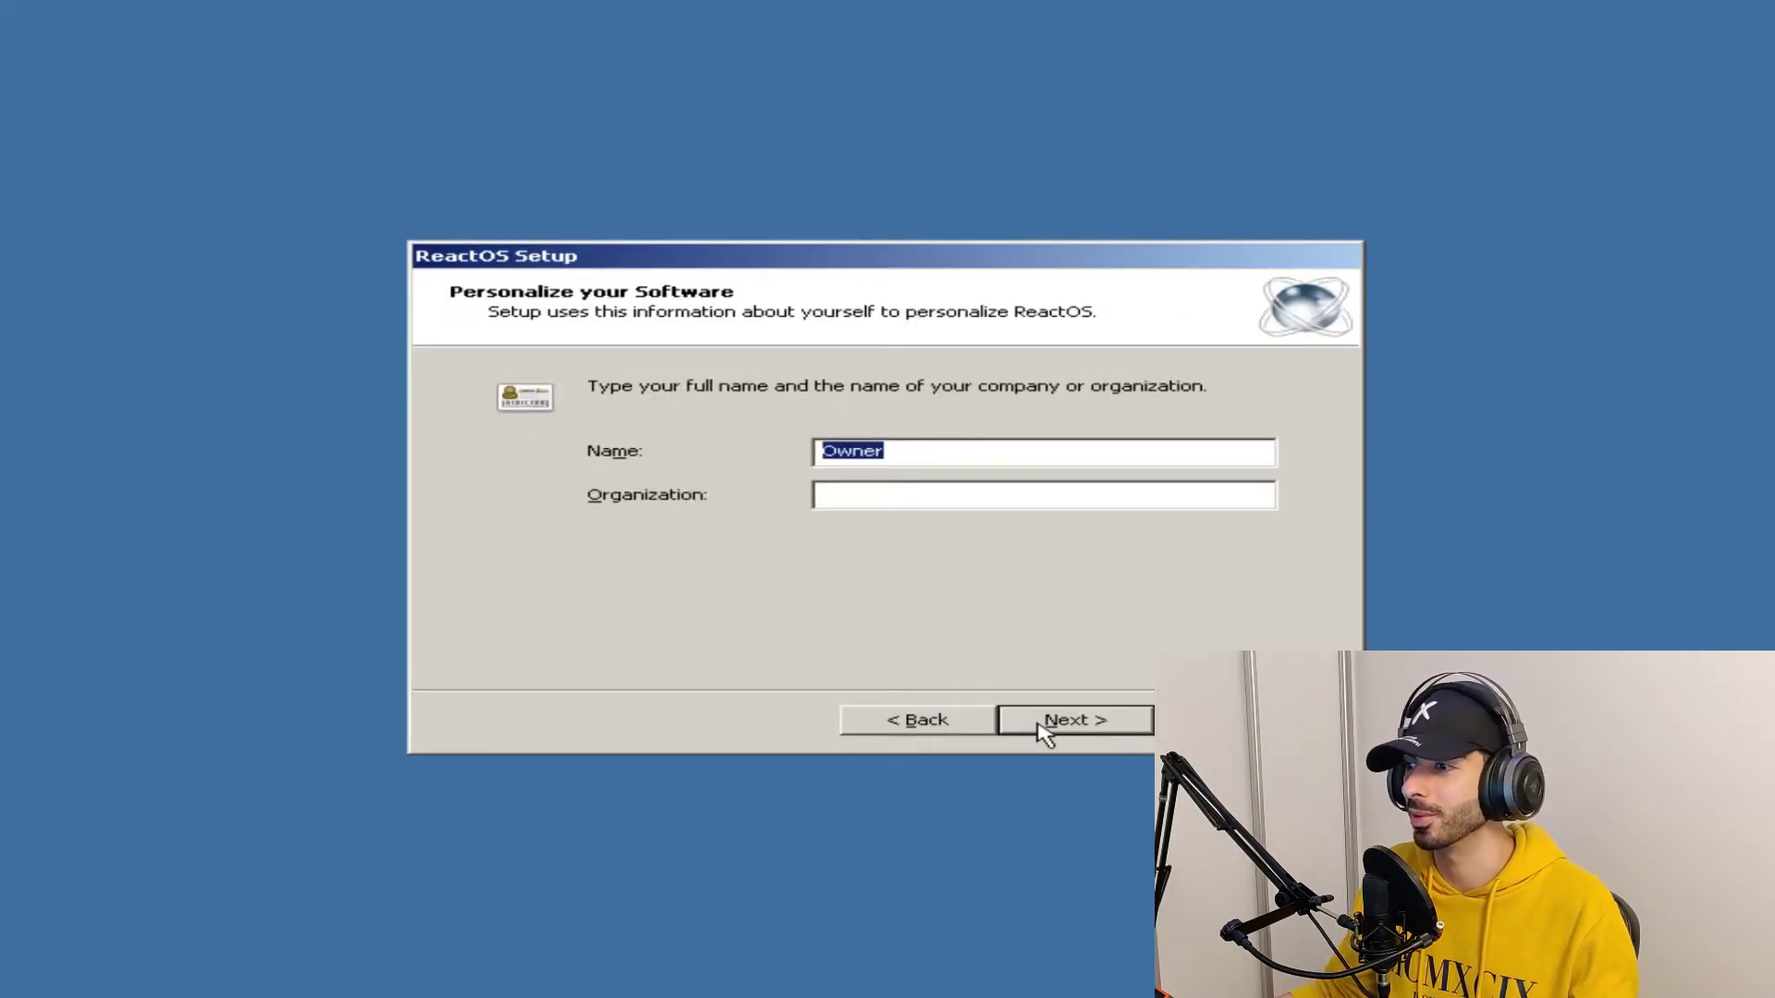
- Keep the default owner name, pick the Classic theme, stay in WORKGROUP, and finish setup
click(1042, 727)
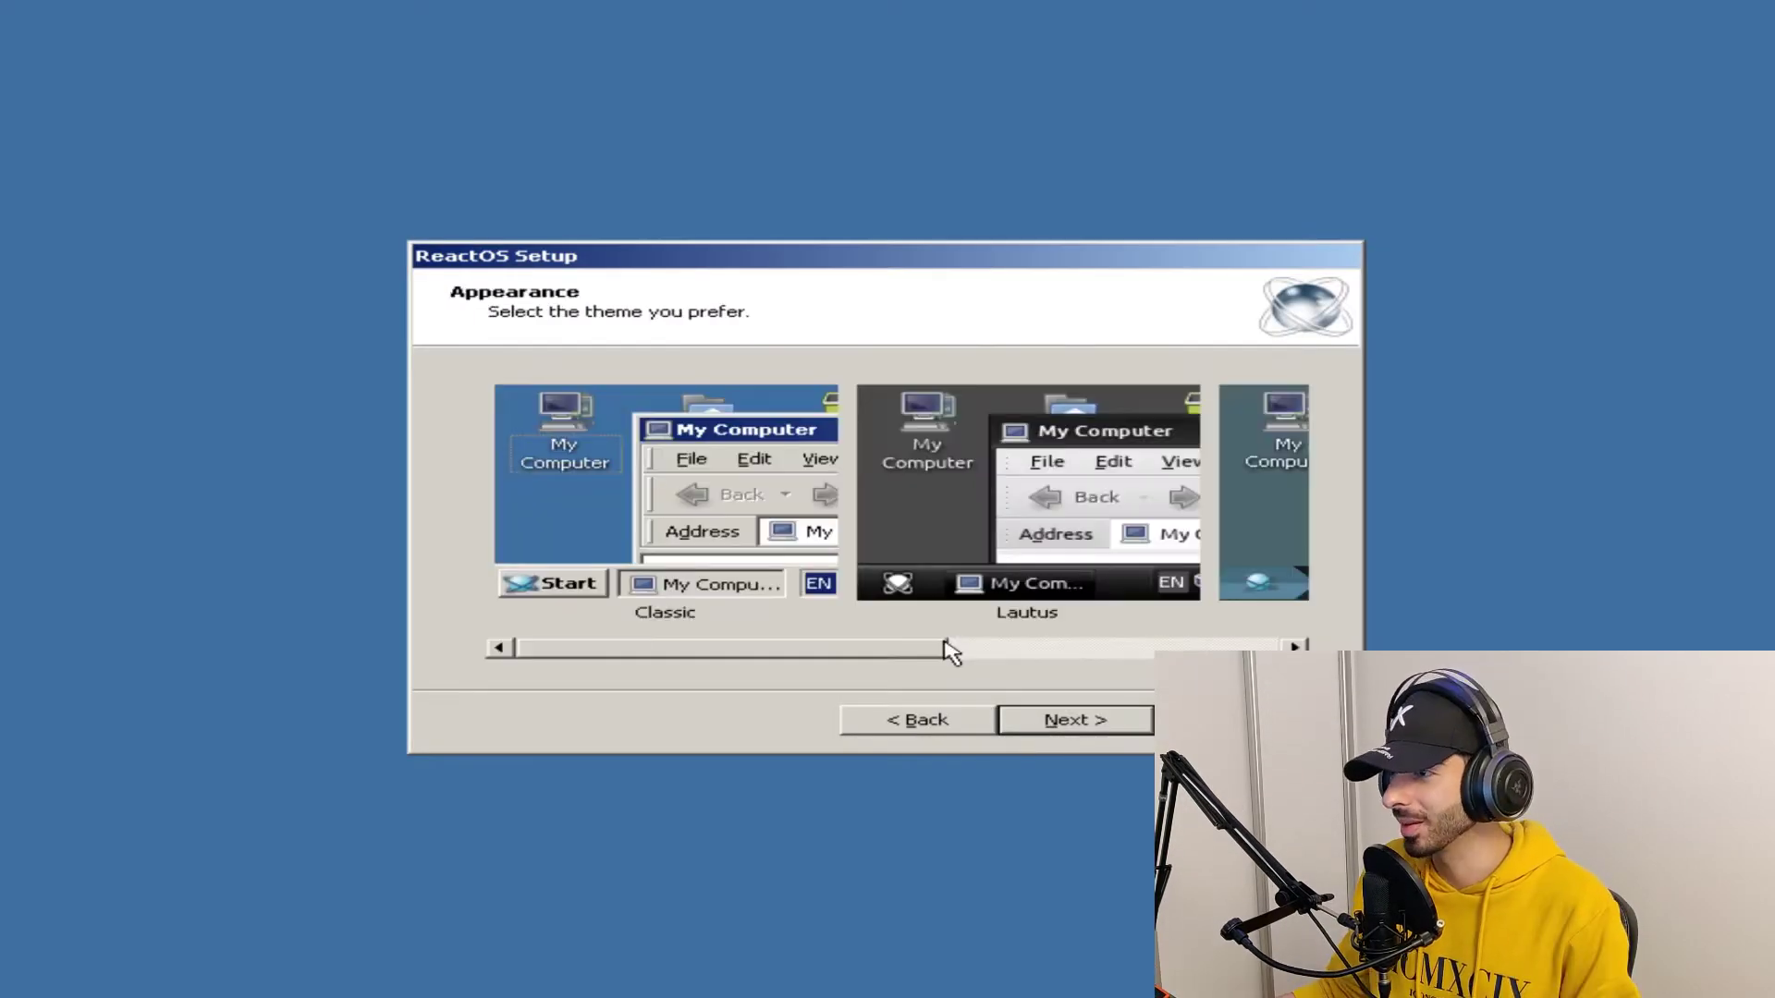
drag(824, 657, 746, 653)
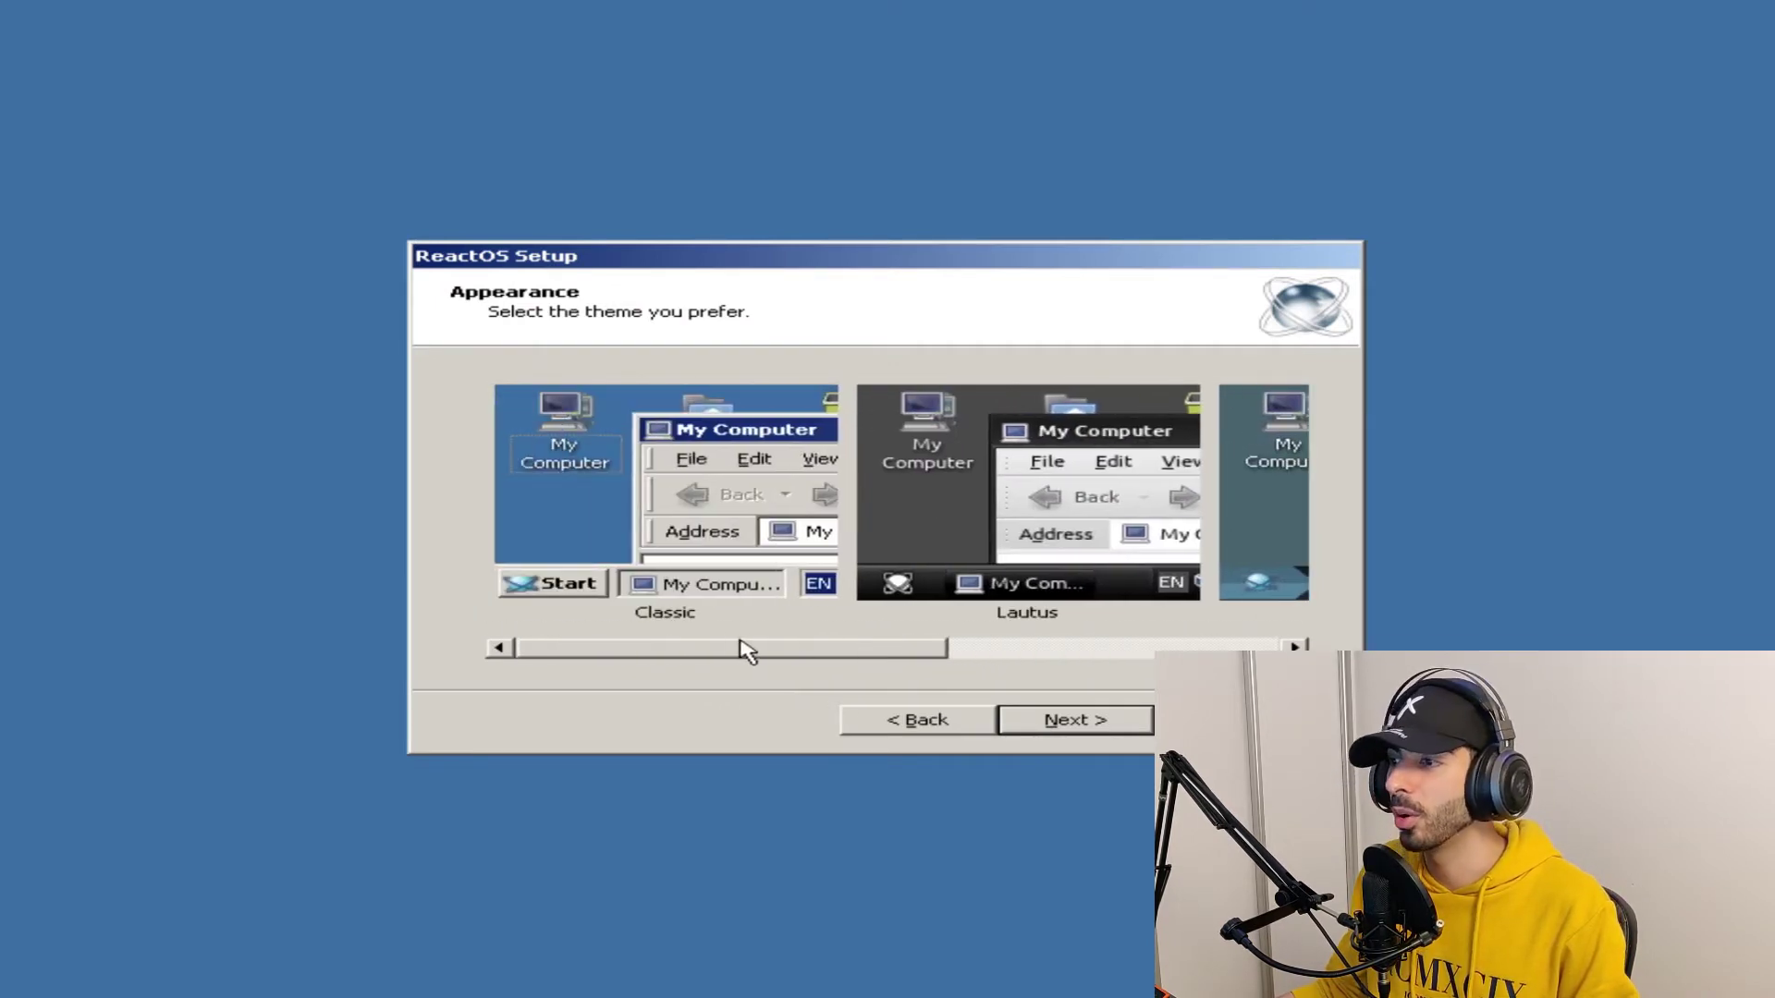
click(680, 583)
click(1041, 727)
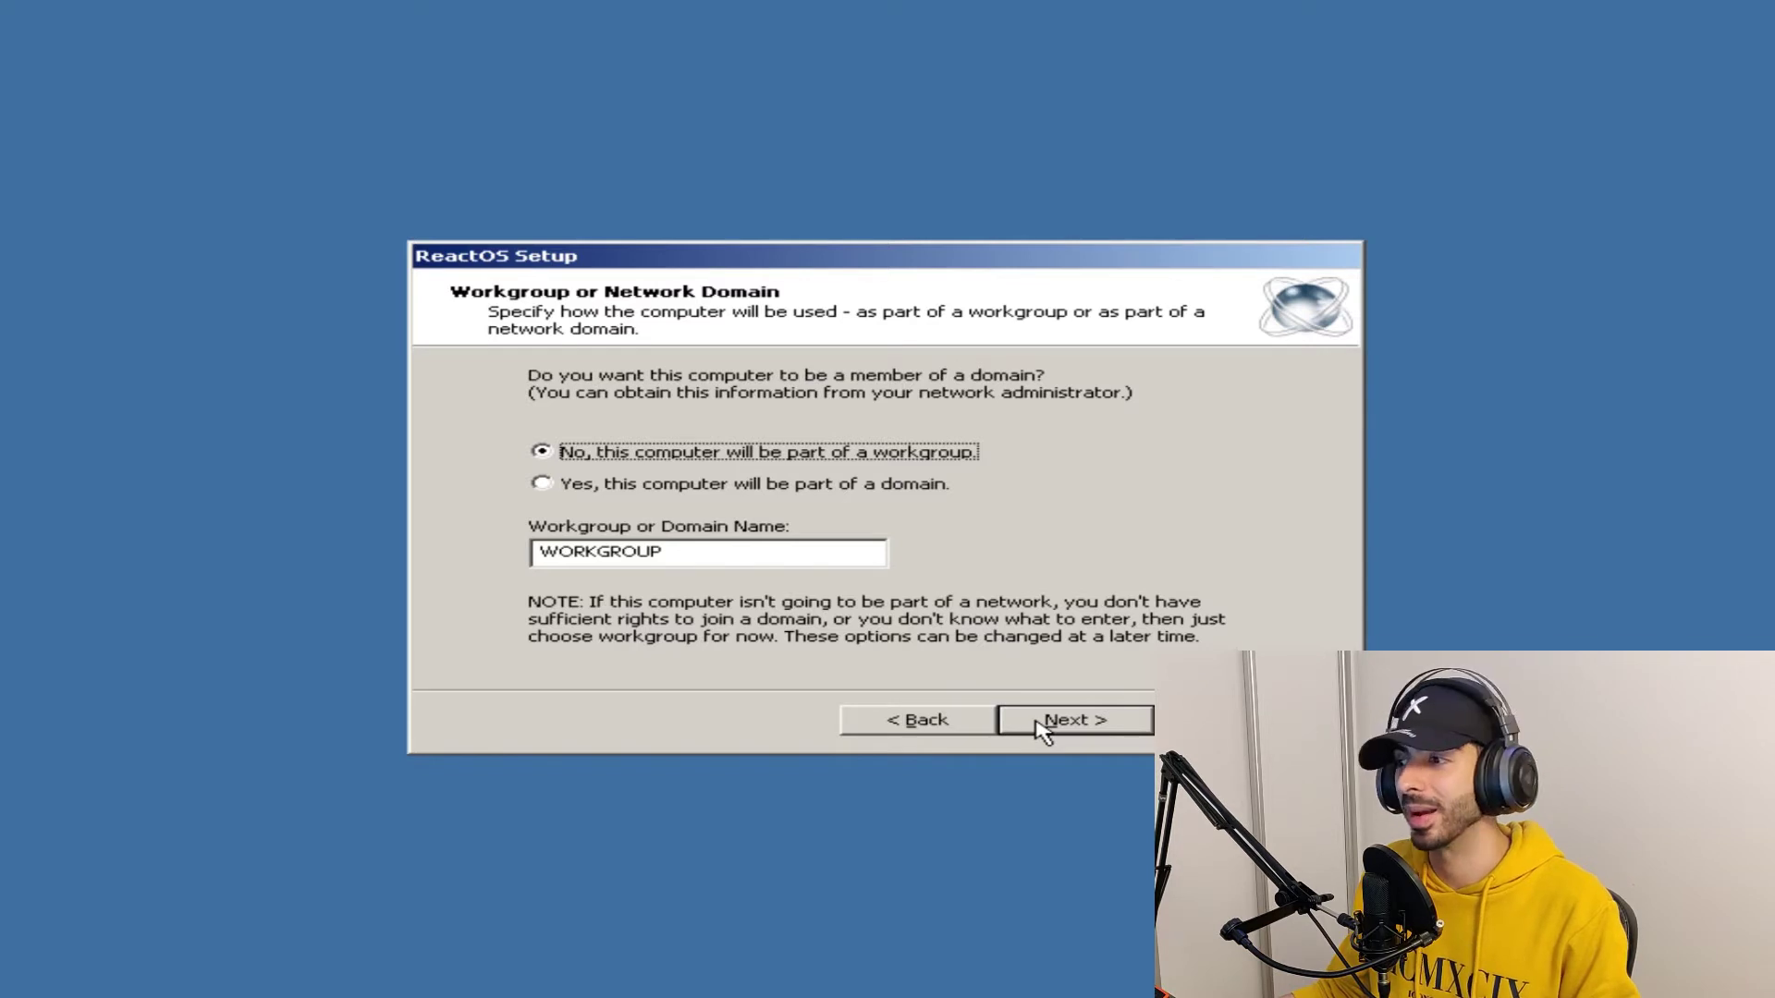
click(1041, 720)
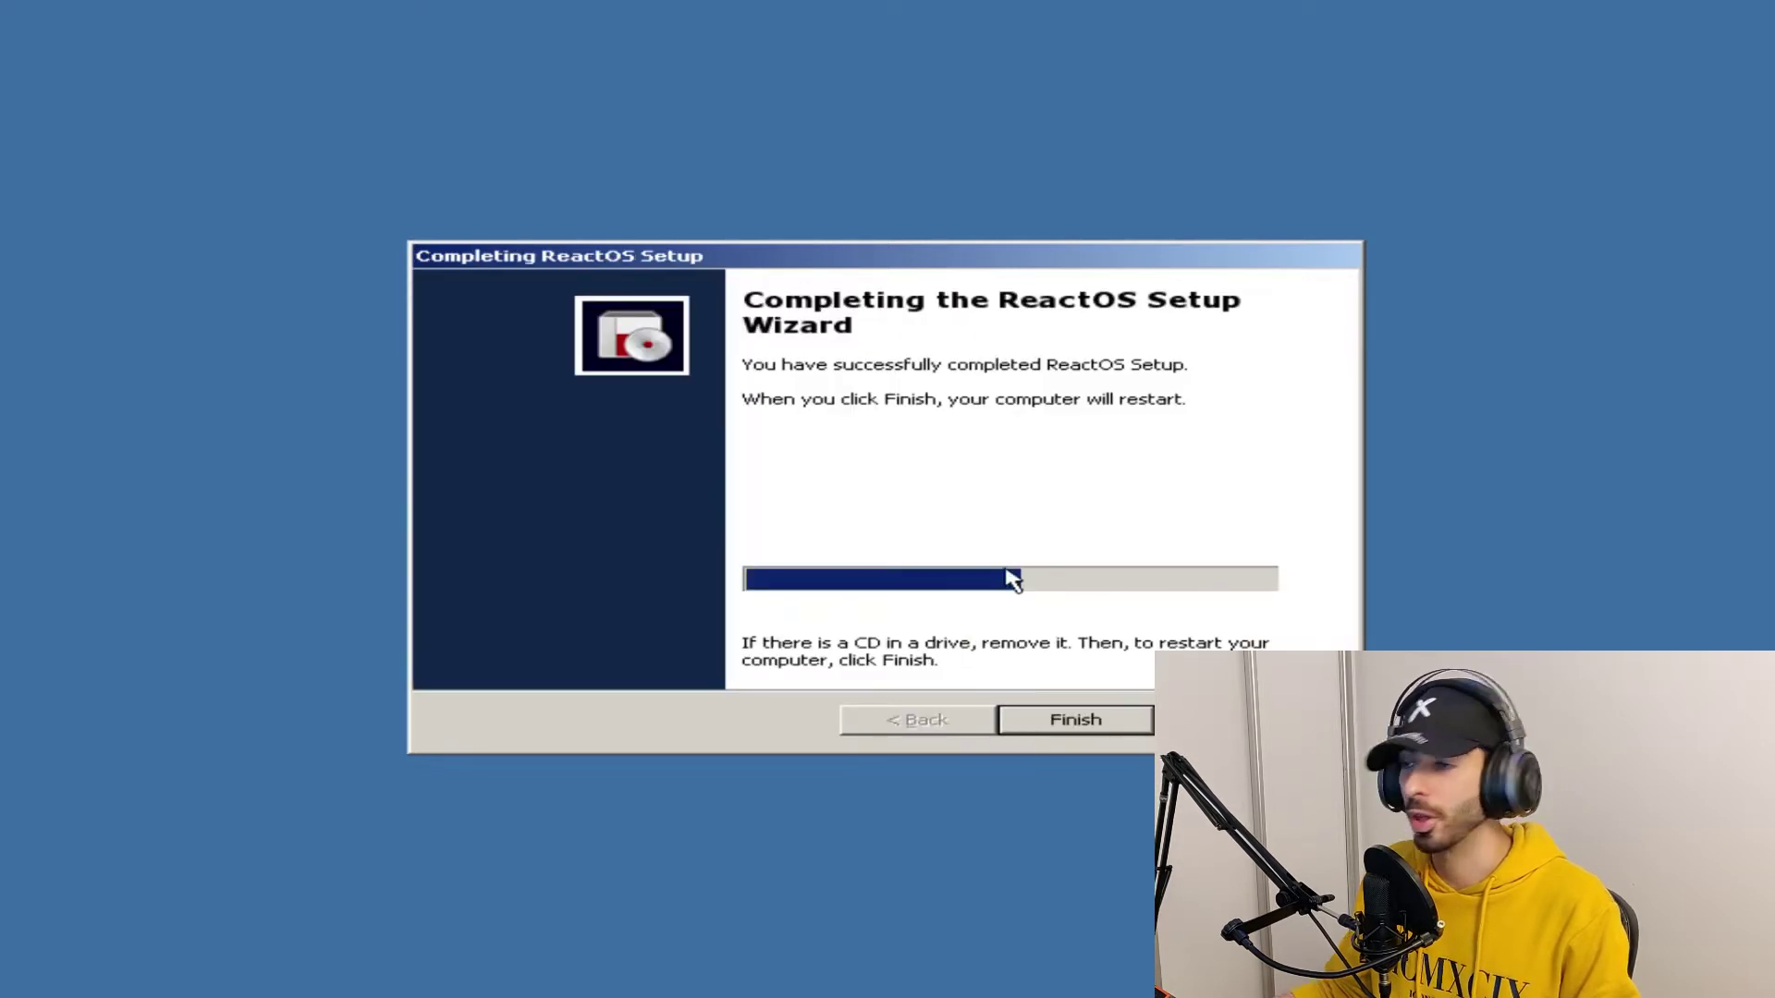
click(1093, 728)
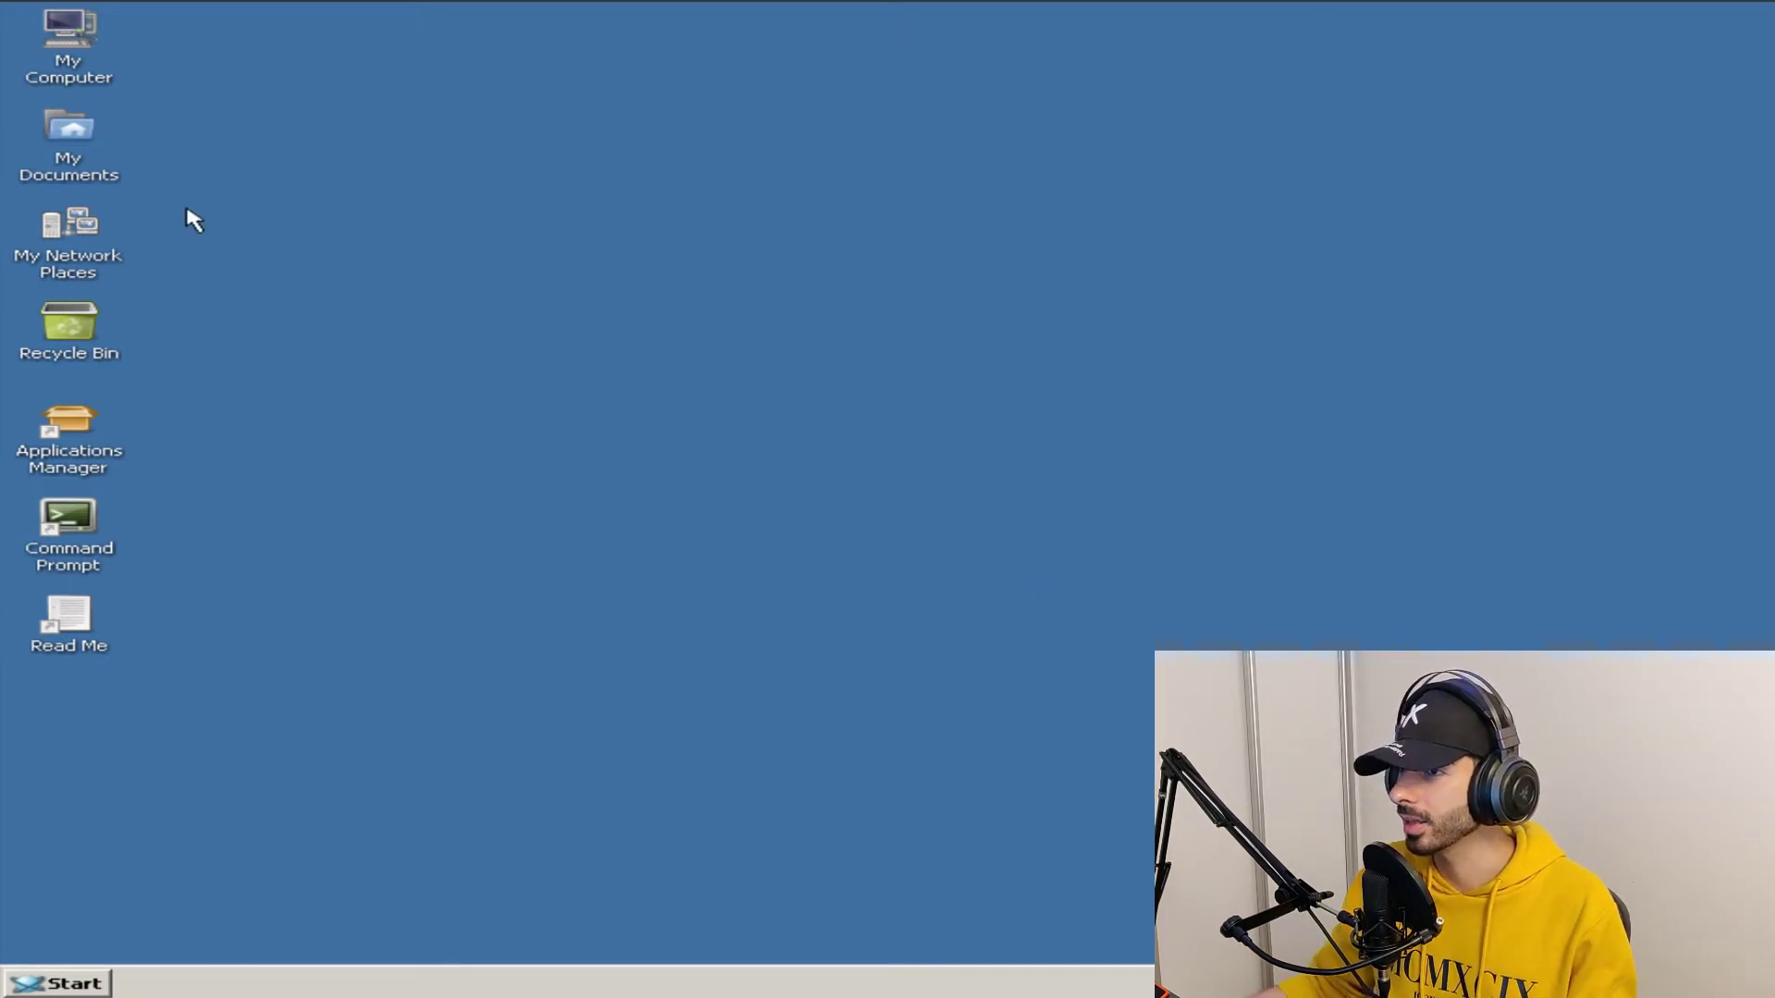
- Run VBoxWindowsAdditions-x86.exe from drive D: and install with the default folder and components
double_click(112, 74)
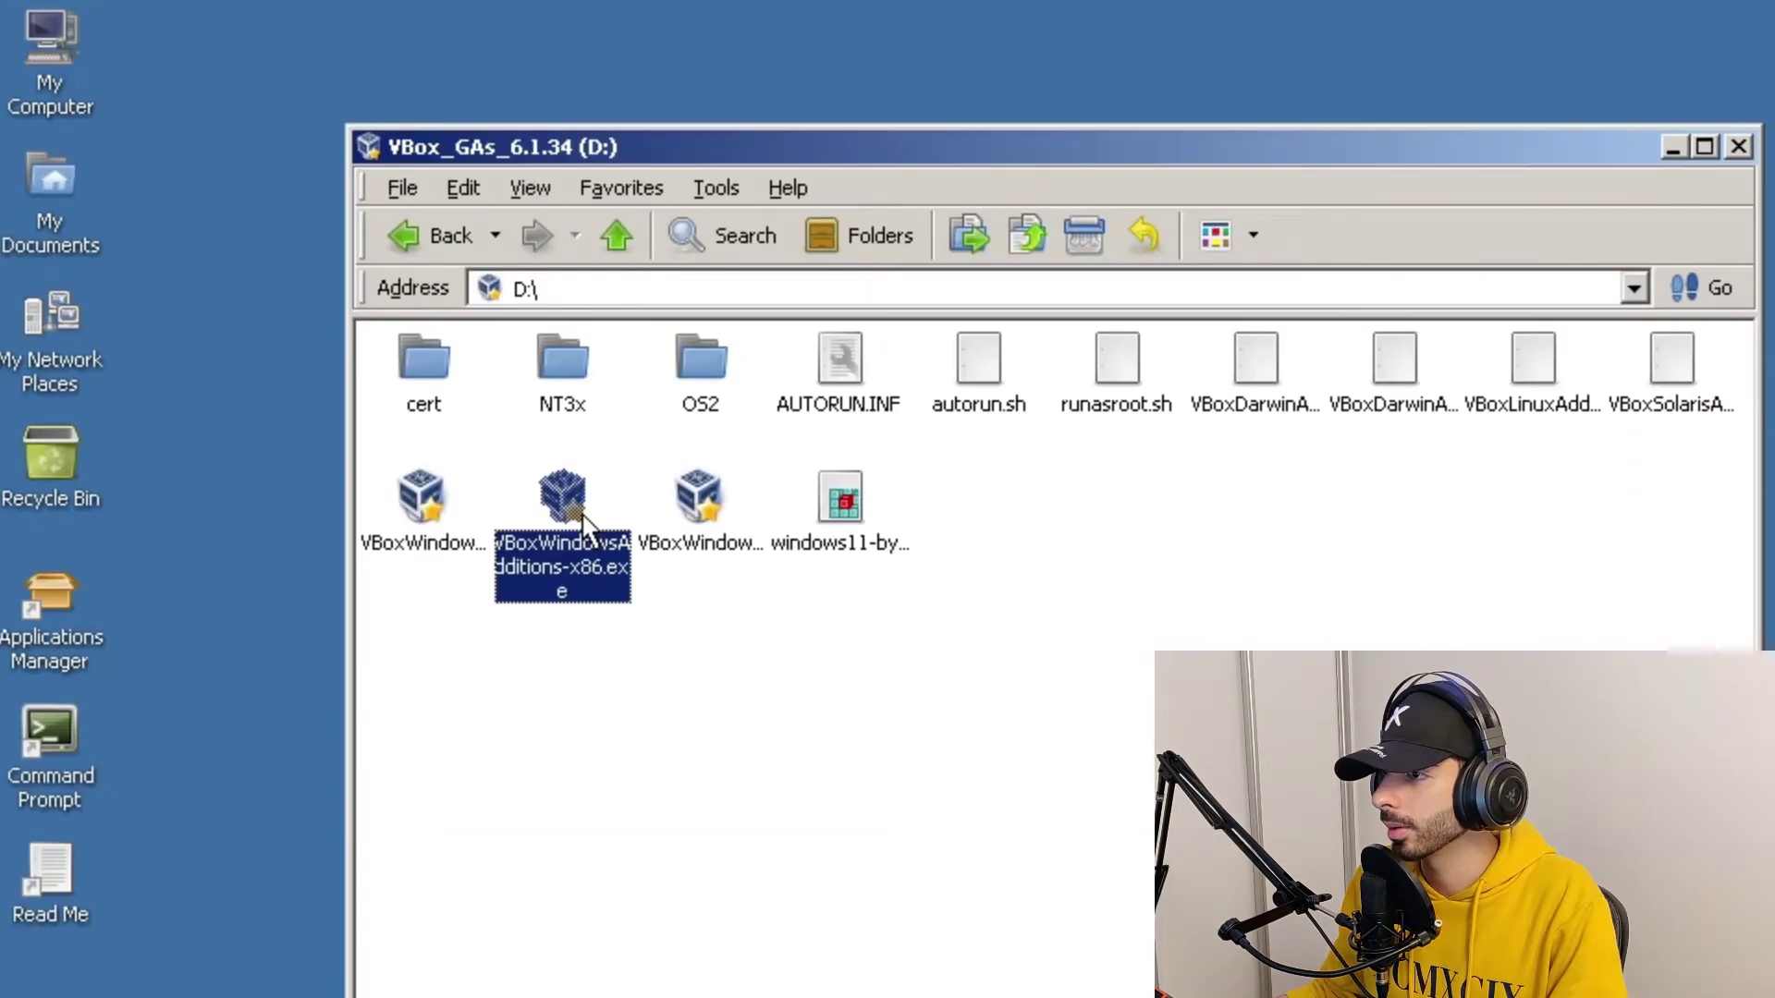
double_click(436, 372)
click(1083, 985)
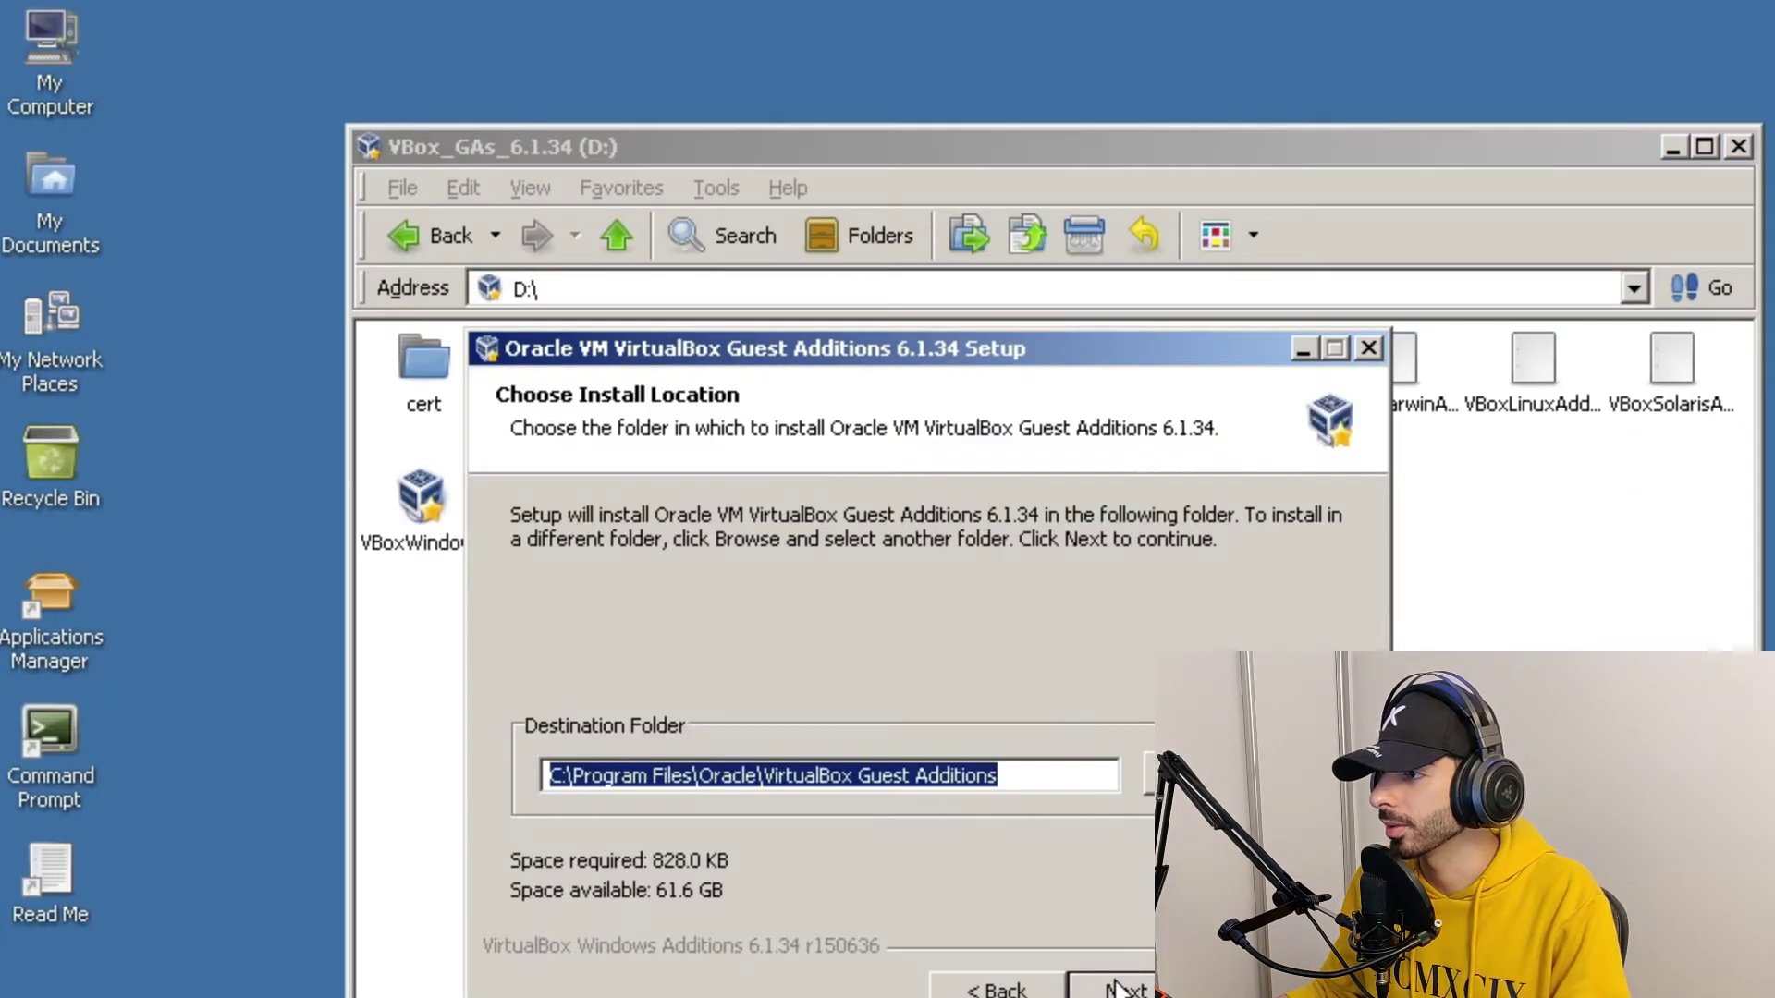
click(1118, 987)
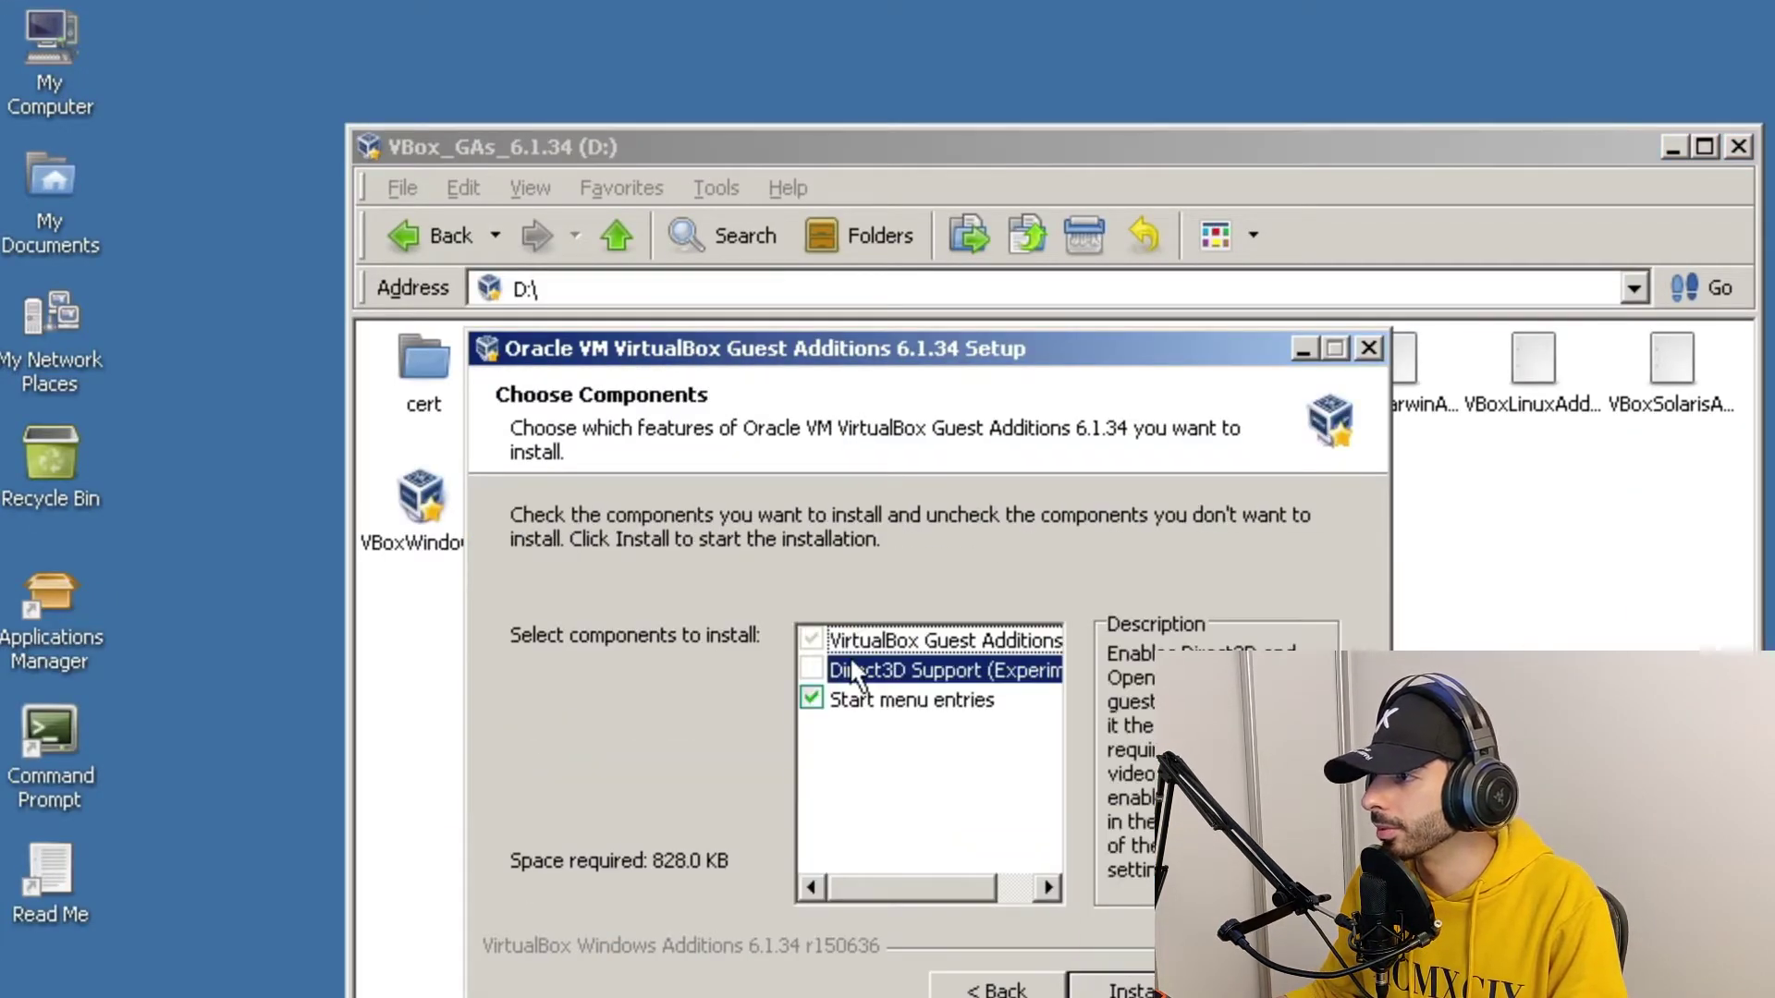
click(1169, 988)
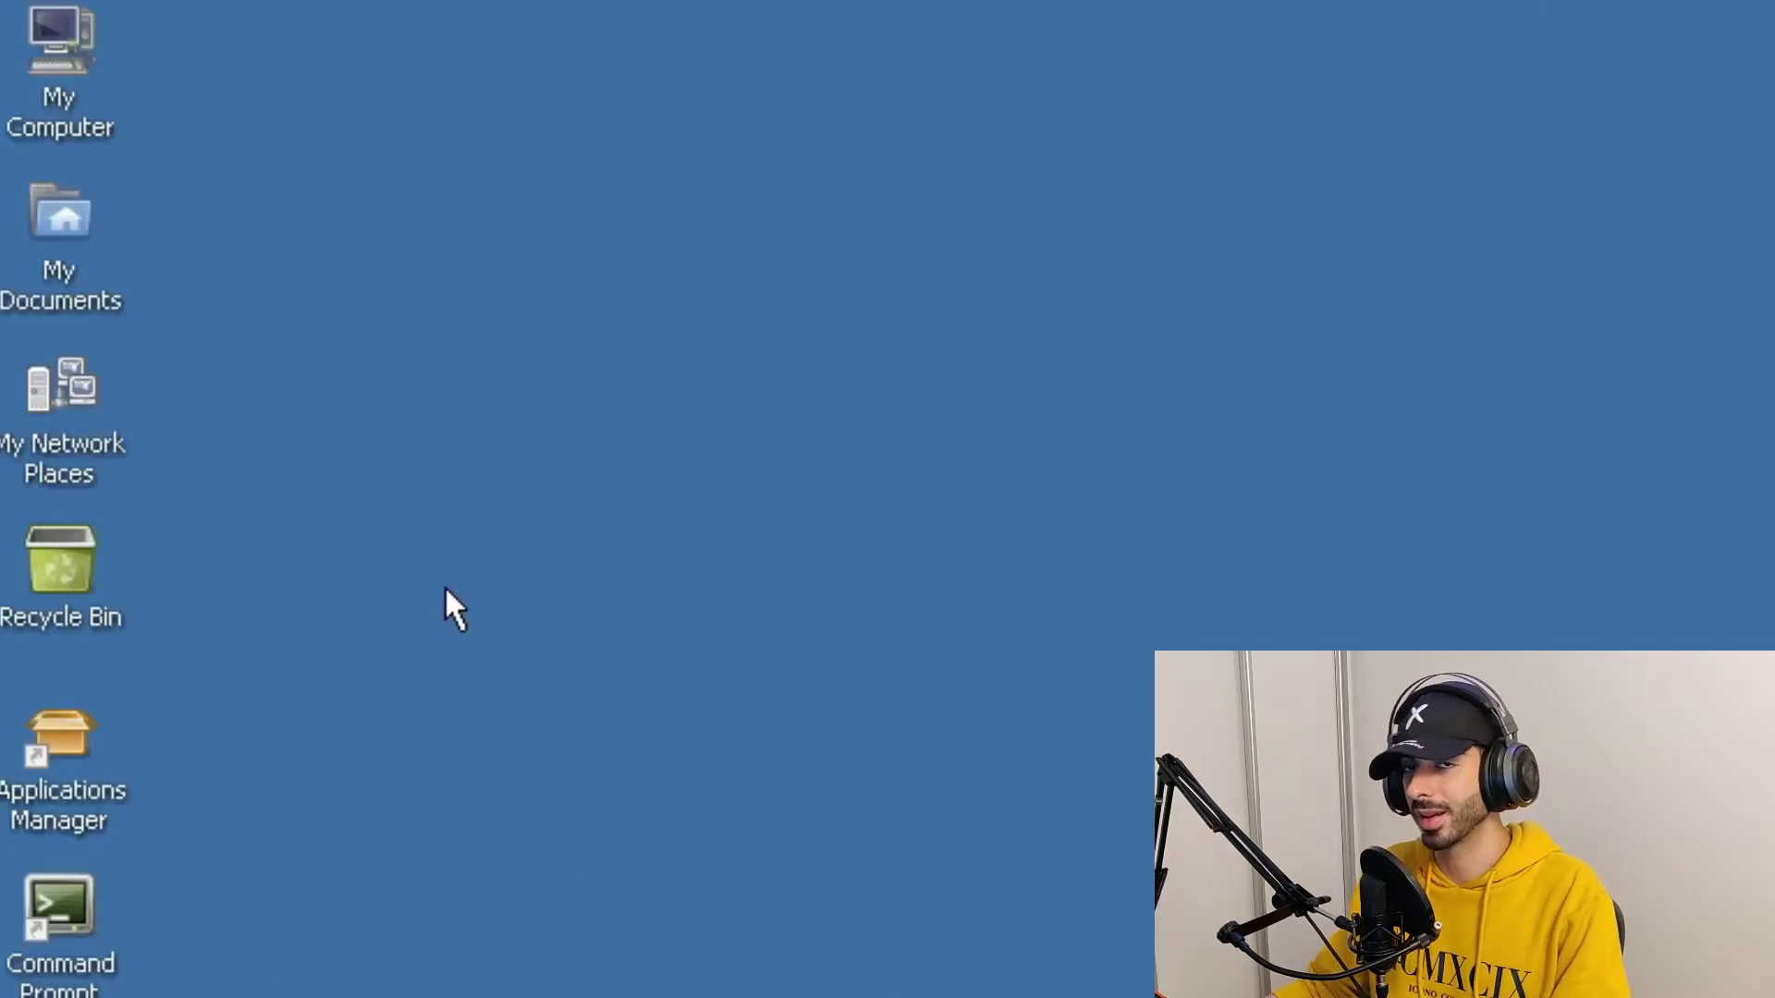
- Open My Computer and have the New Hardware Wizard install the System device driver automatically
double_click(92, 88)
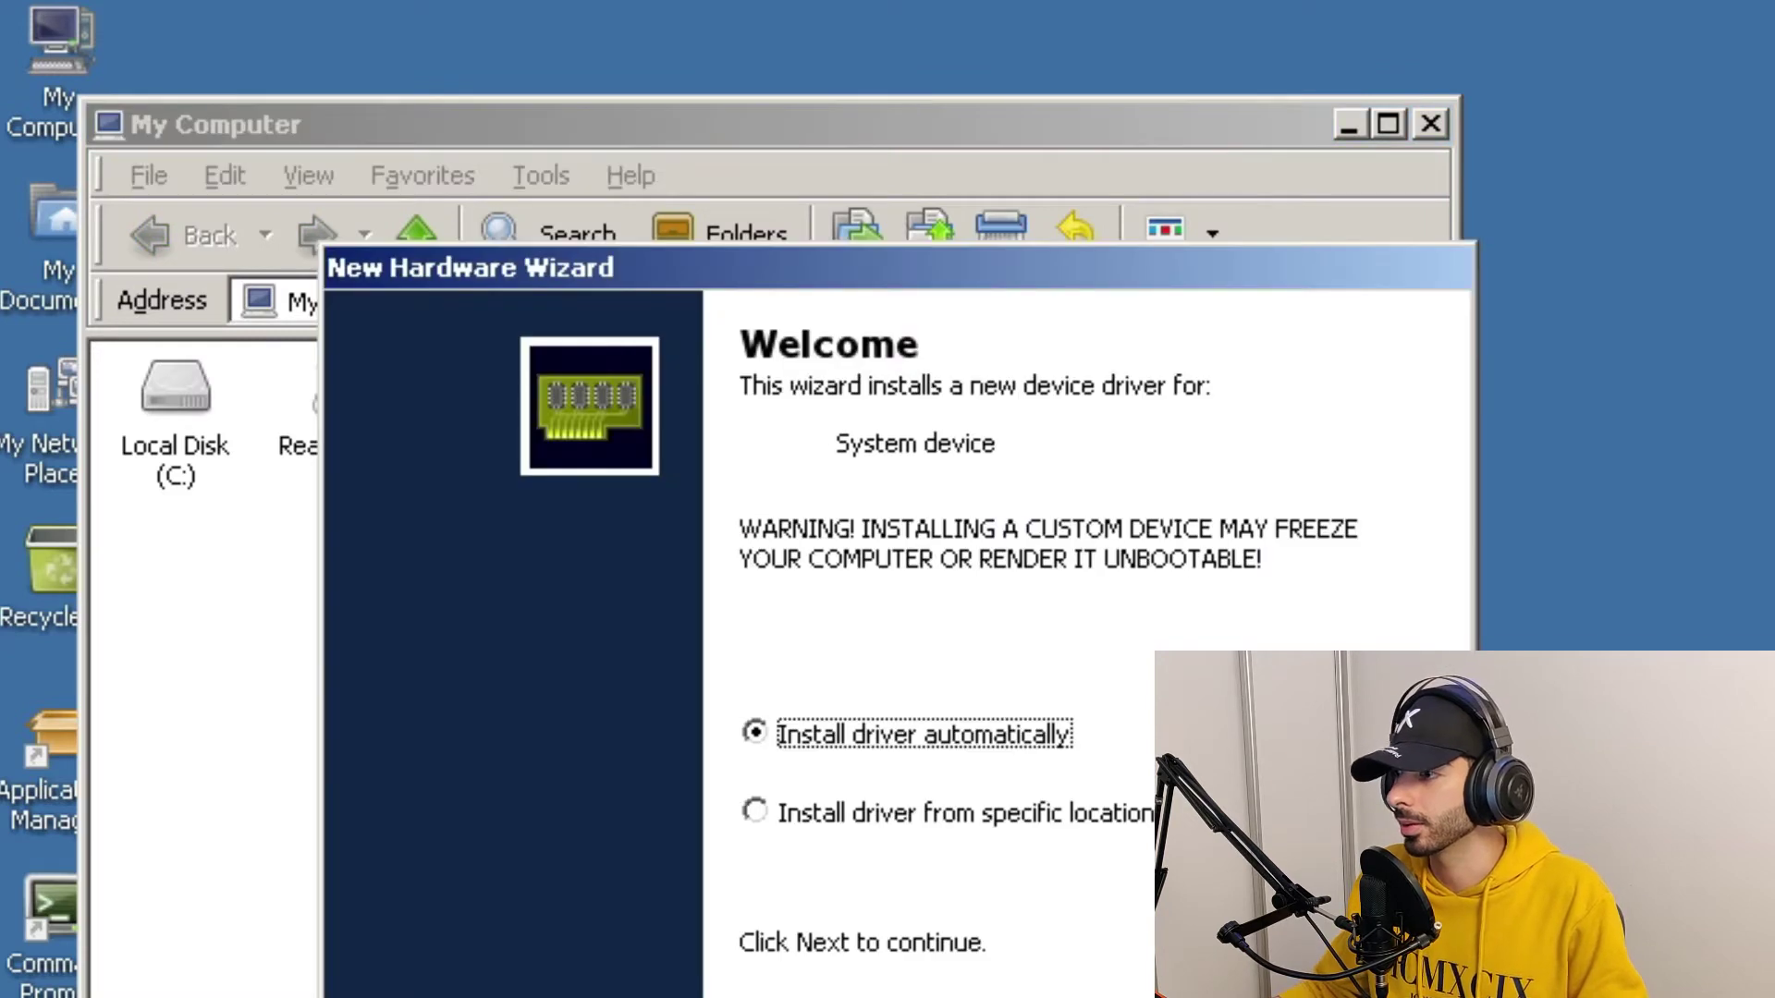
key(Return)
key(Return)
key(Return)
key(Return)
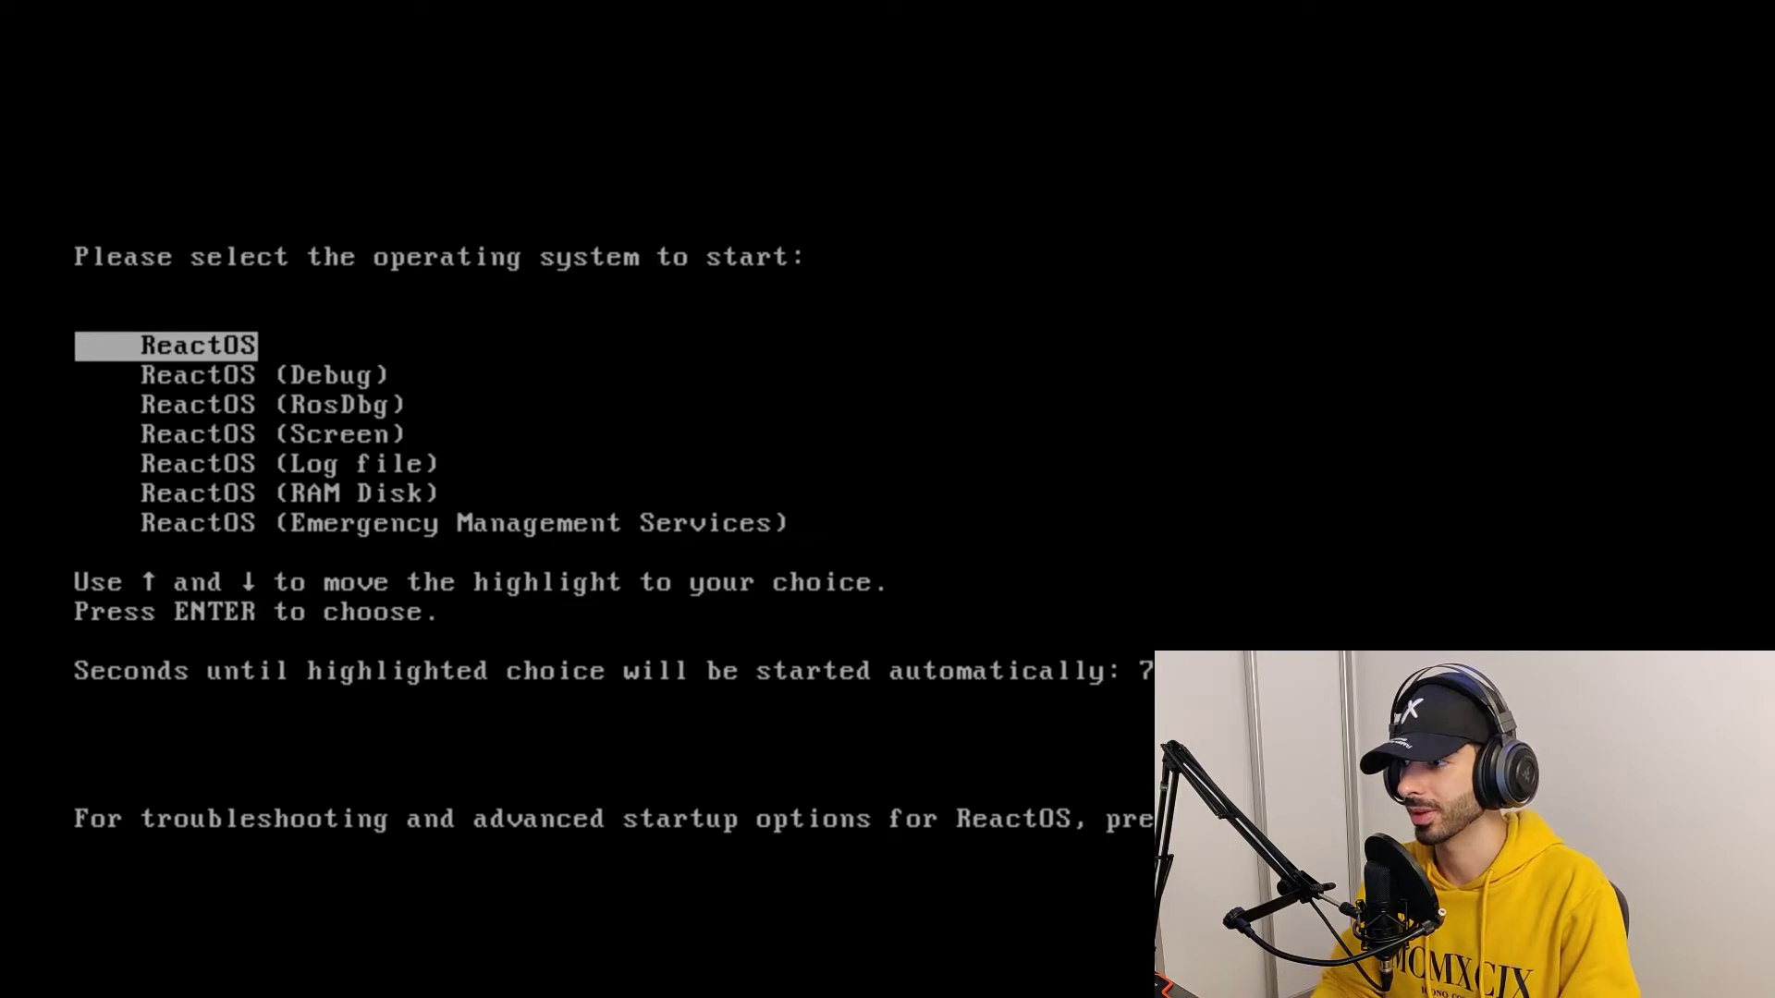
- Boot the default ReactOS entry and raise the screen resolution to 1400x1050 in Display settings
key(Return)
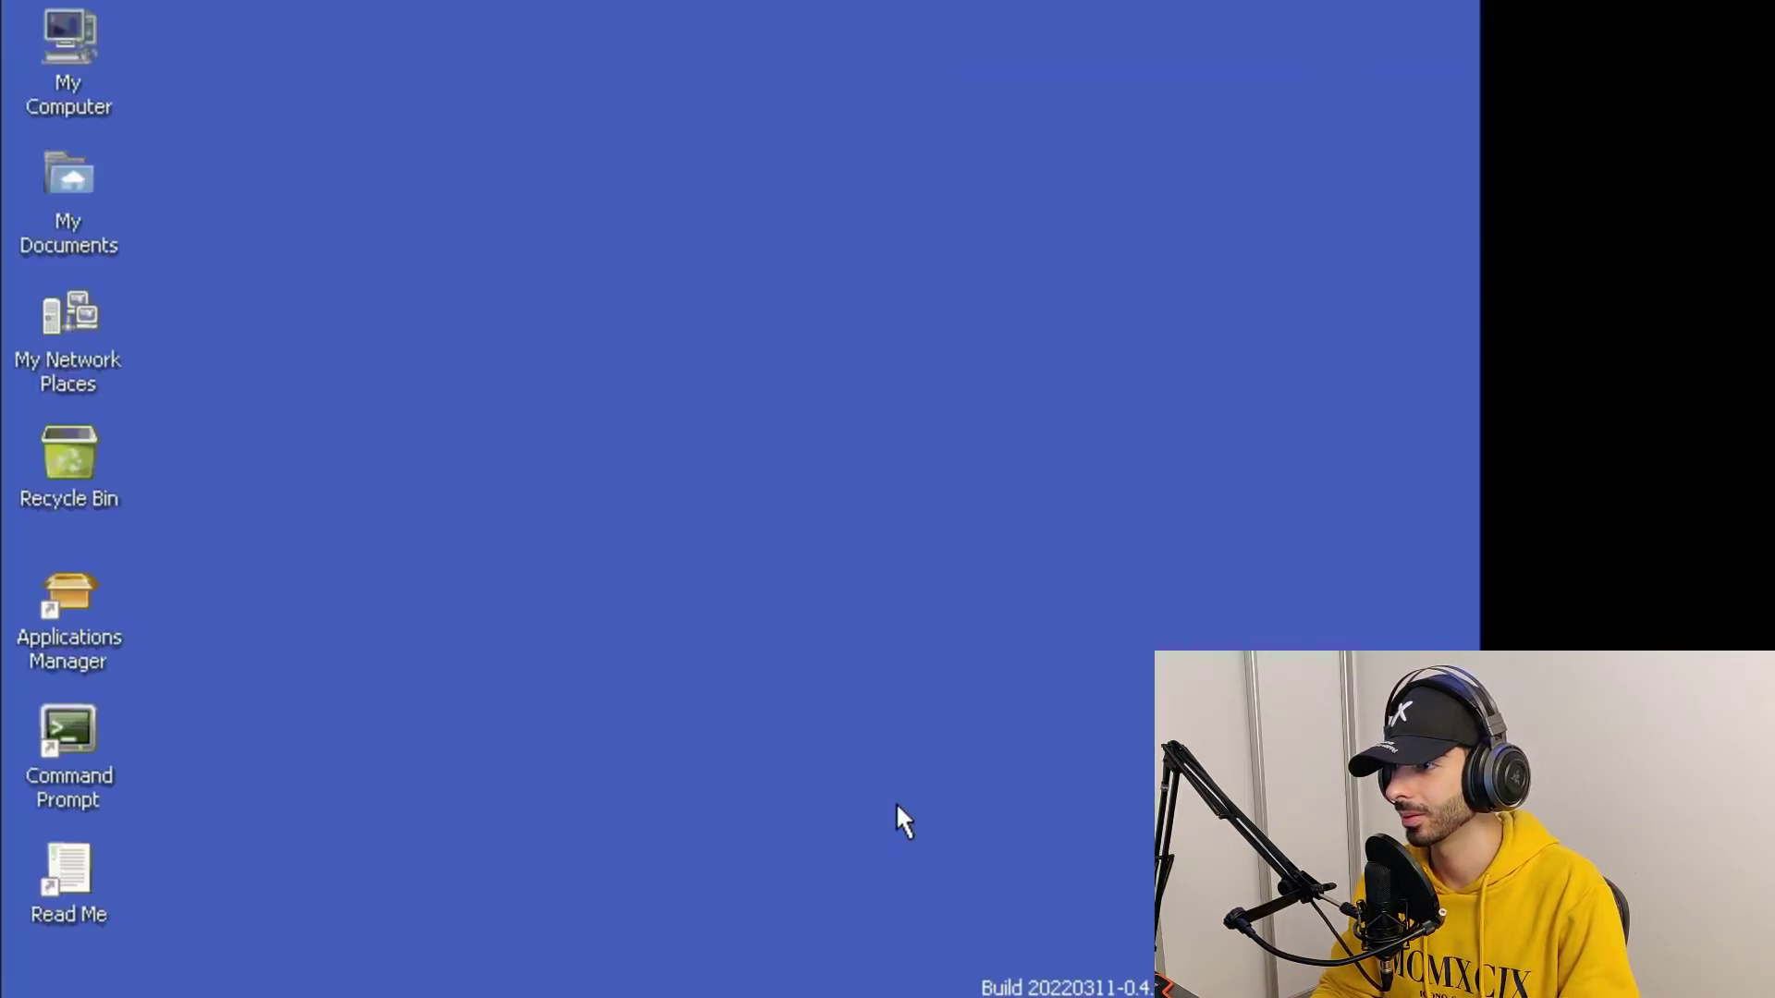
key(super)
mouse_move(257, 724)
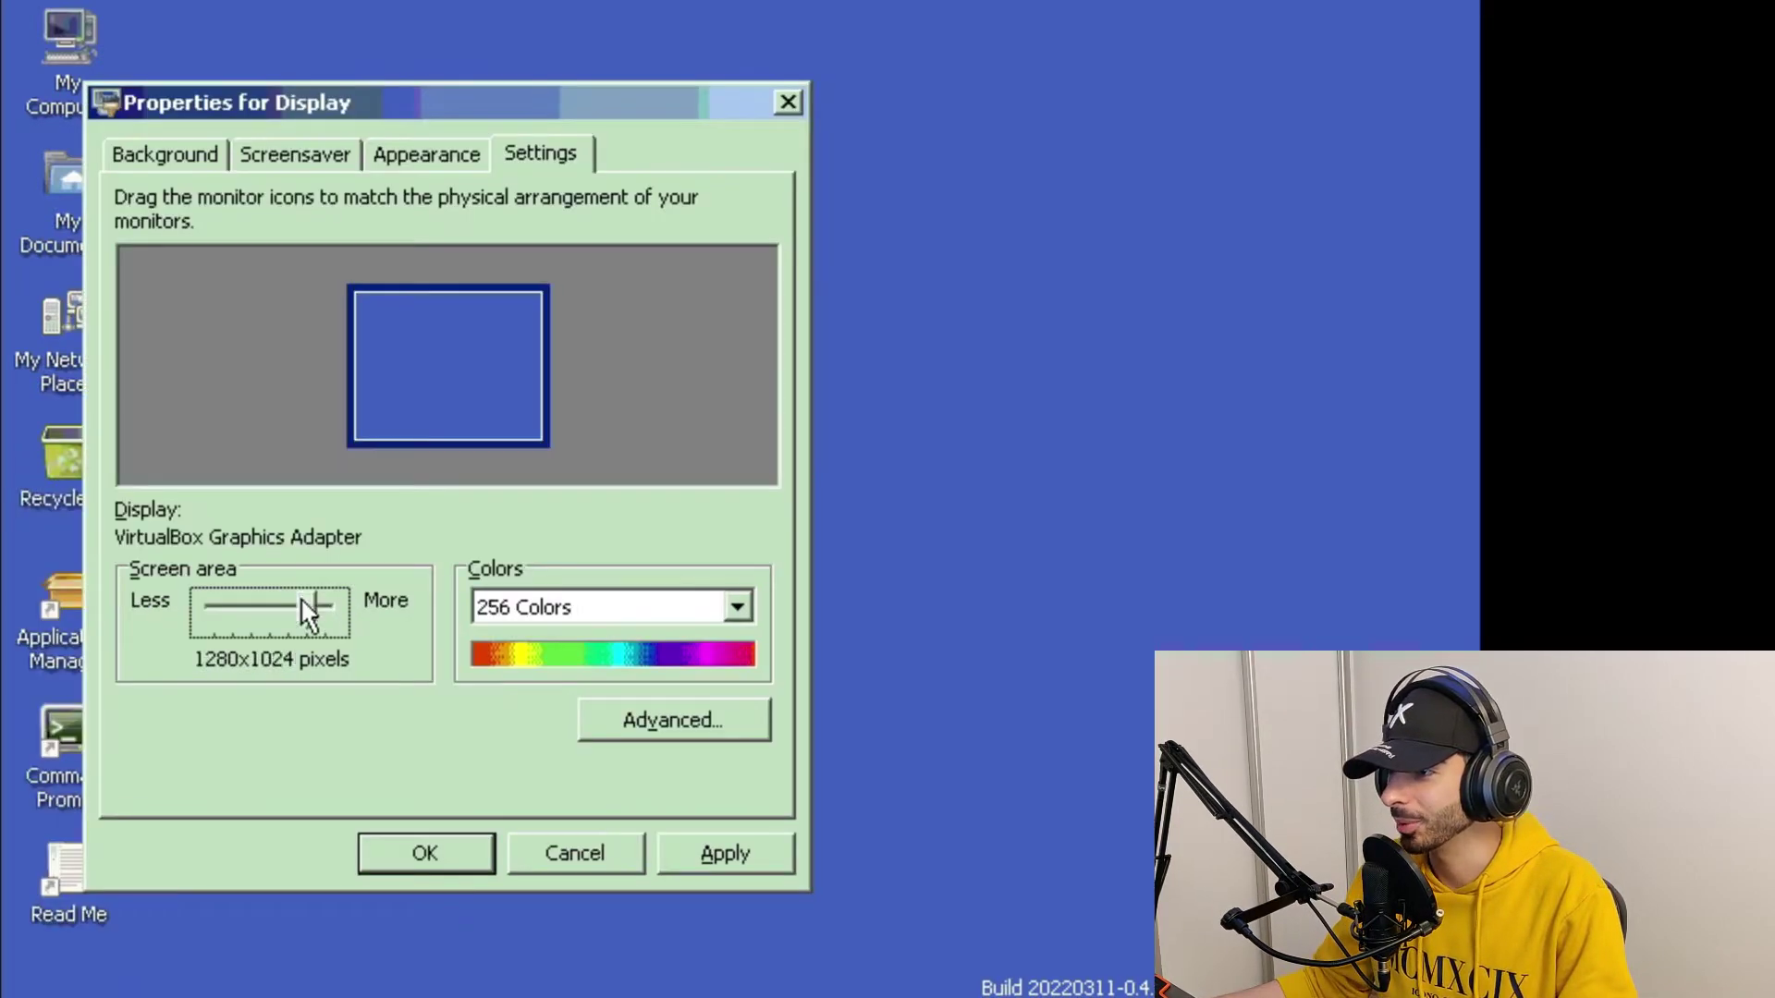
drag(305, 610, 330, 612)
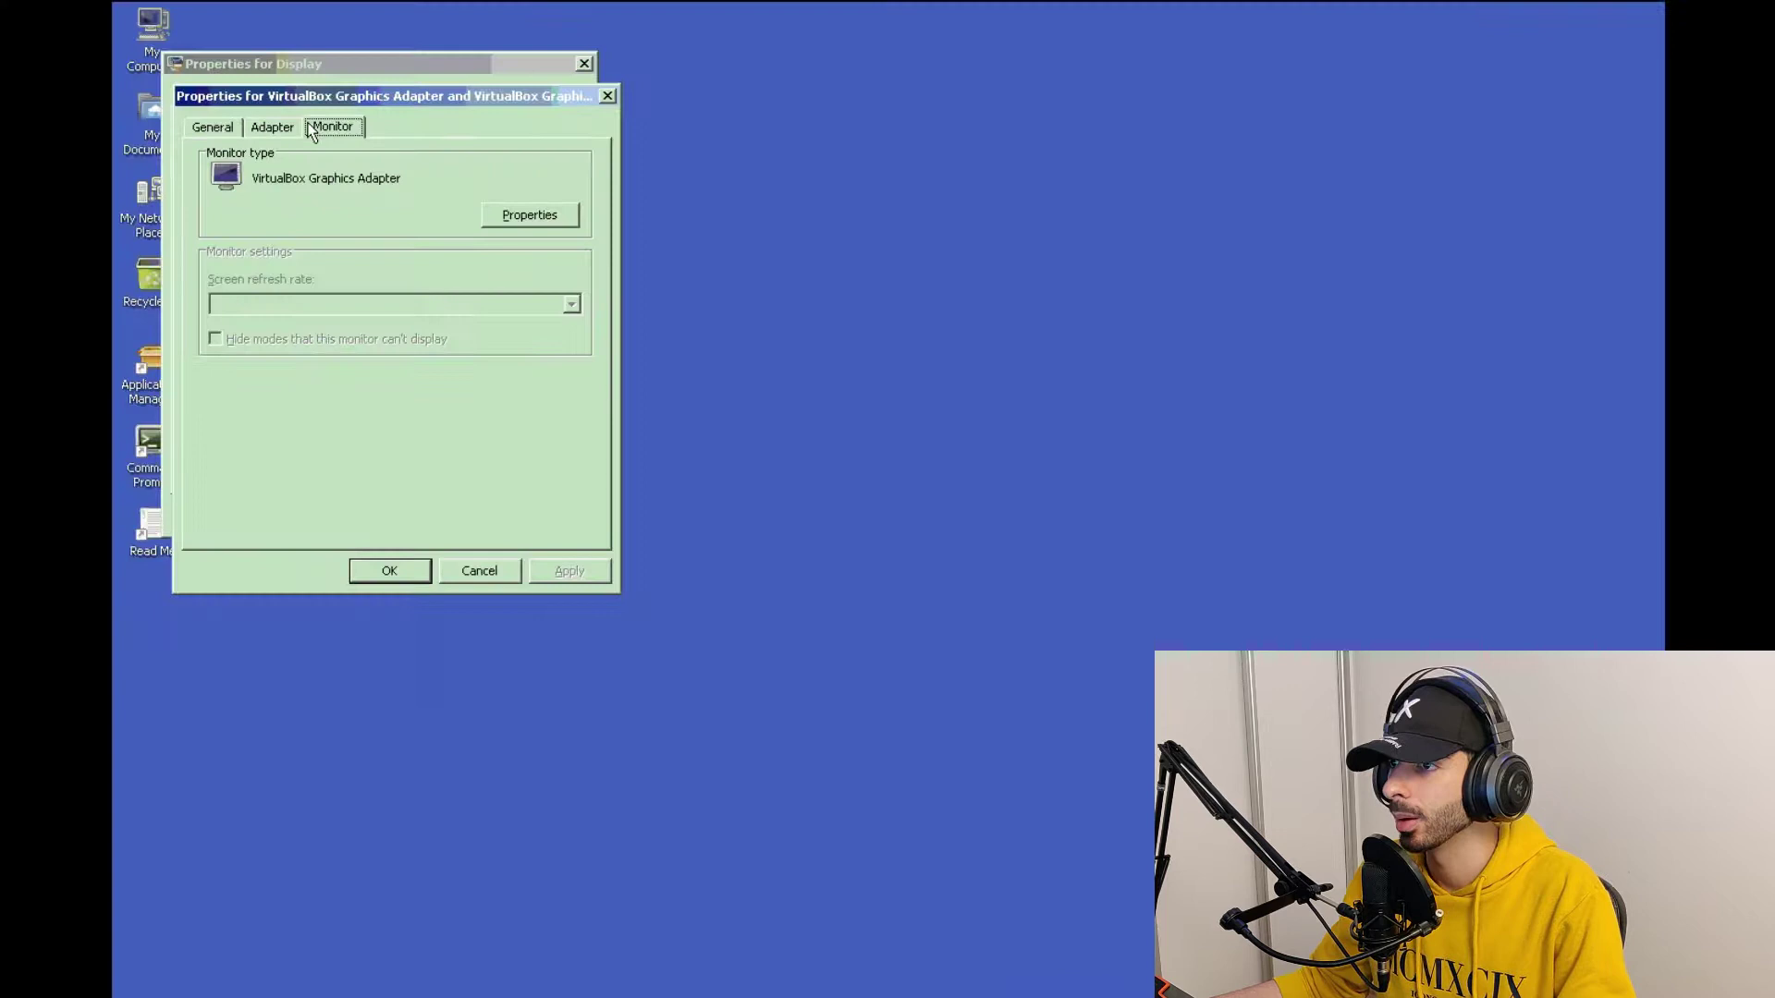
- Review the VirtualBox Graphics Adapter's general information, then close the advanced properties
click(276, 127)
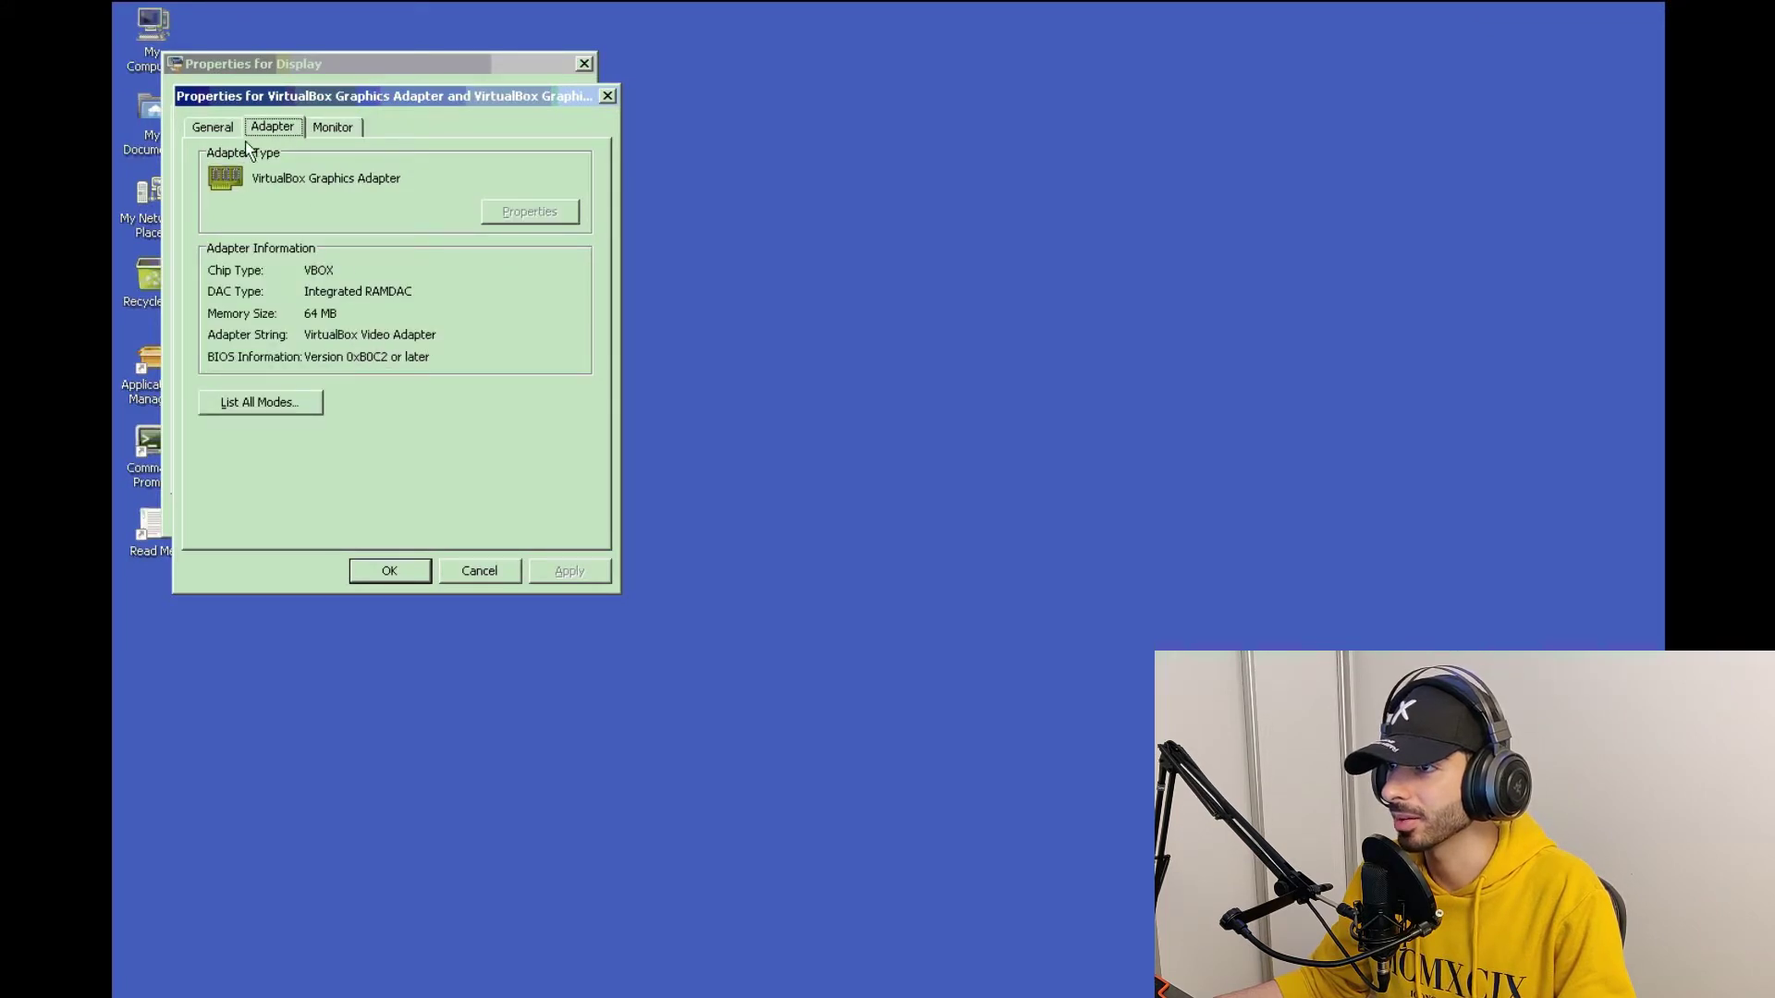
click(213, 127)
drag(347, 98, 795, 139)
key(Escape)
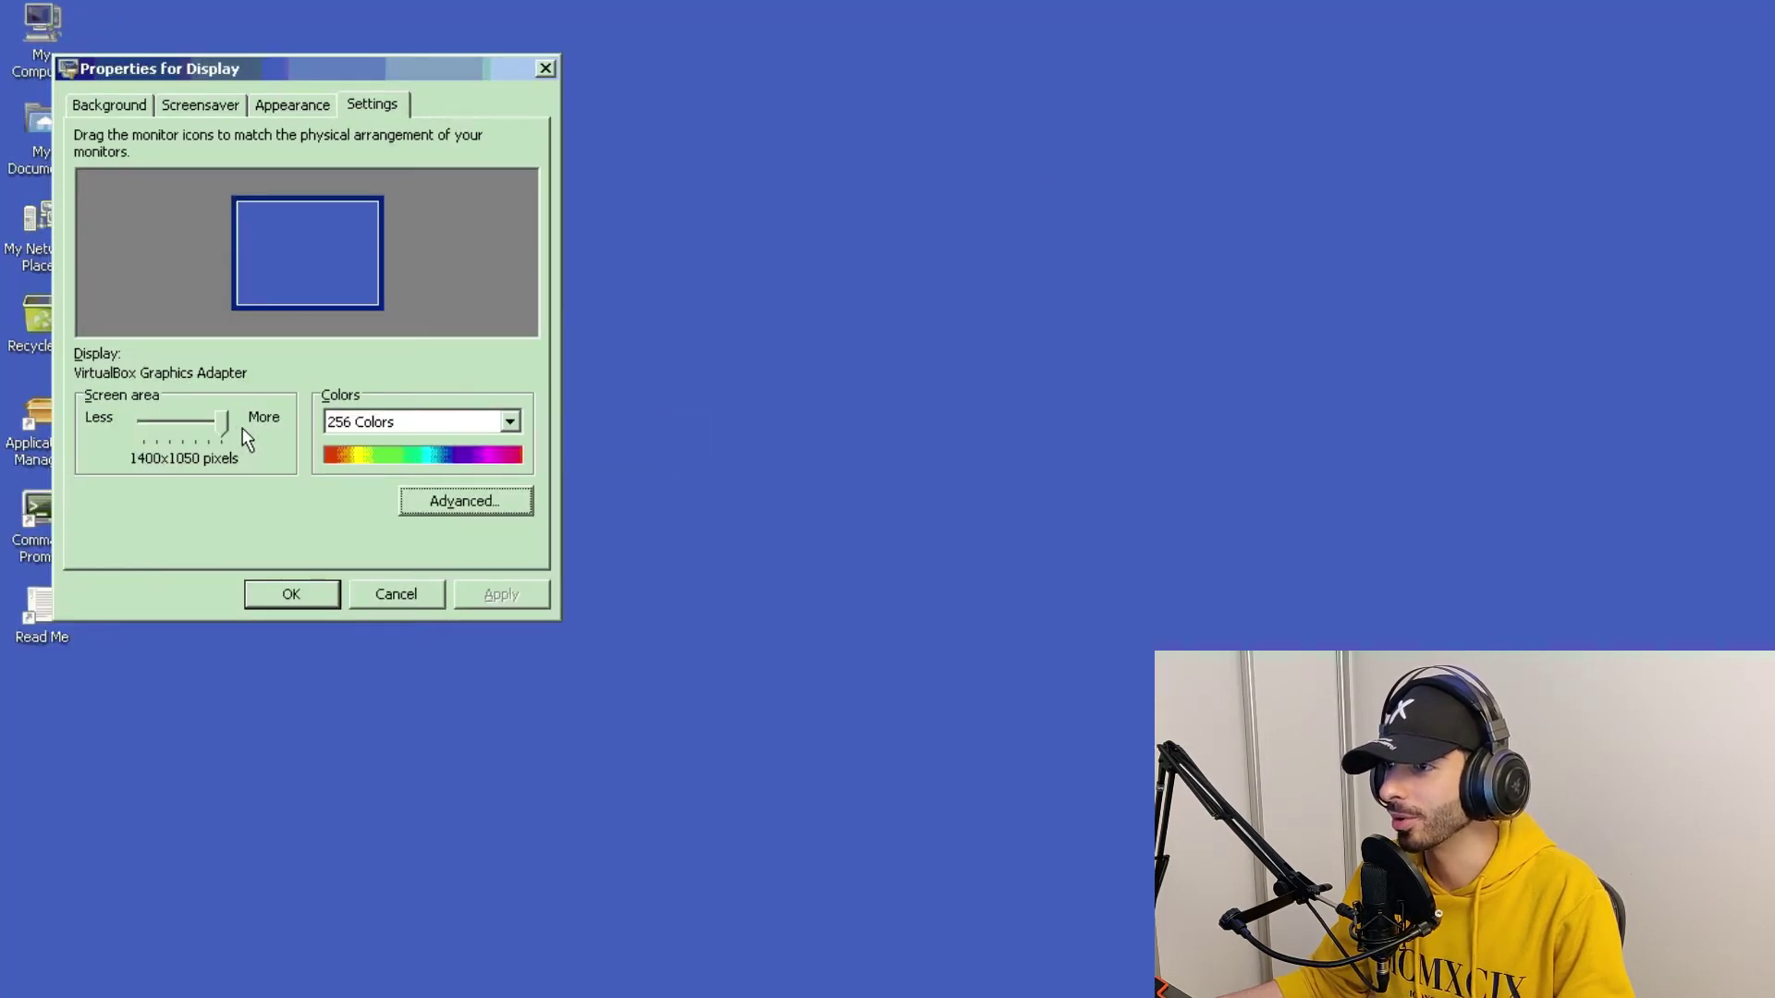
- Lower resolution to 1280x1024 and attempt an automatic driver update for the Multimedia audio device
drag(222, 424, 210, 424)
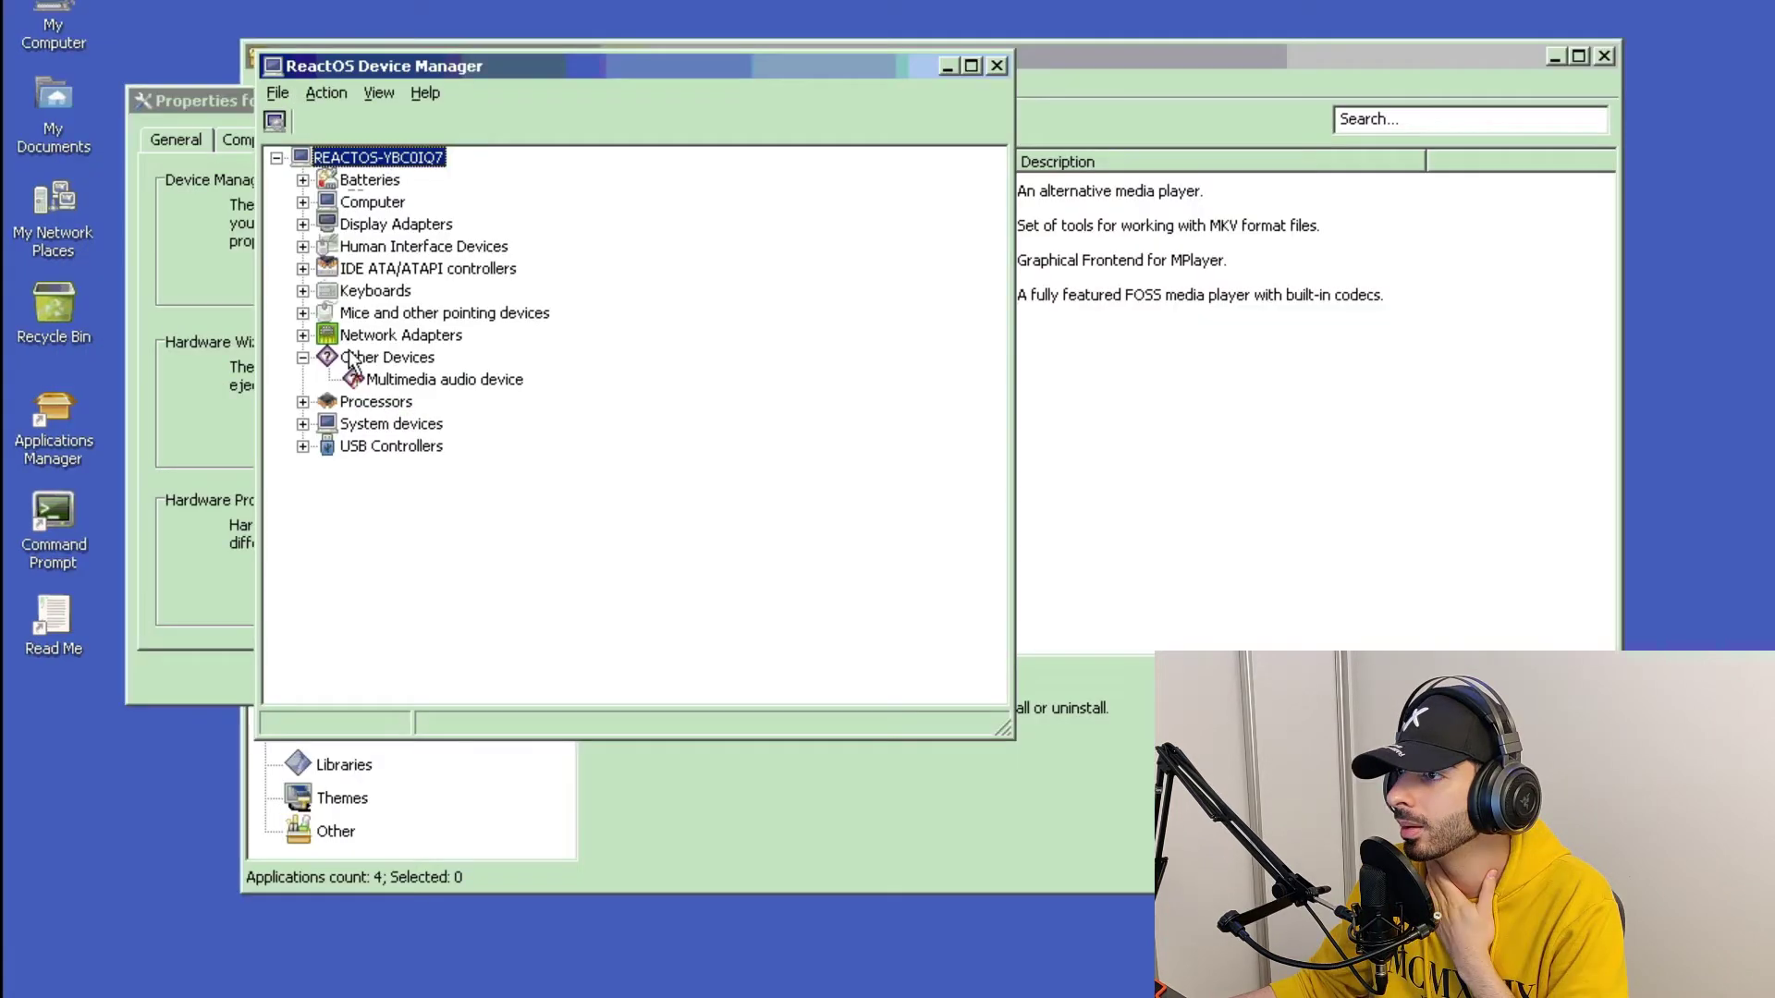
click(386, 381)
right_click(386, 384)
click(495, 393)
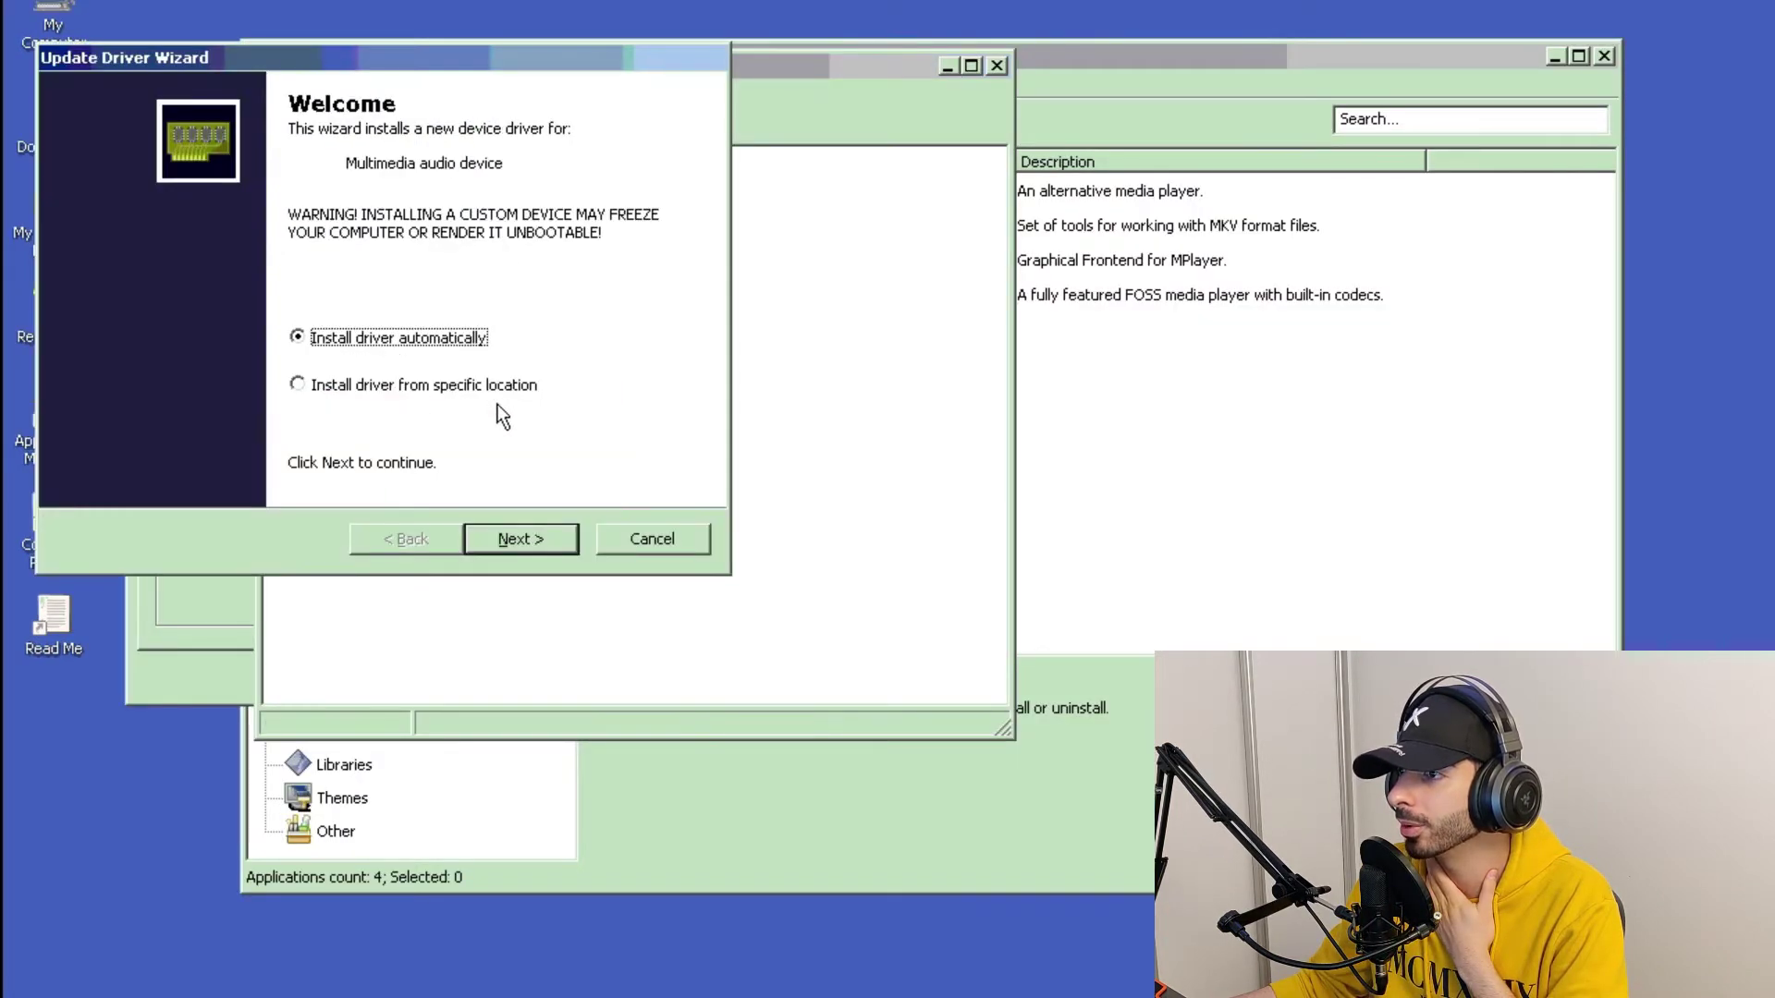
click(504, 538)
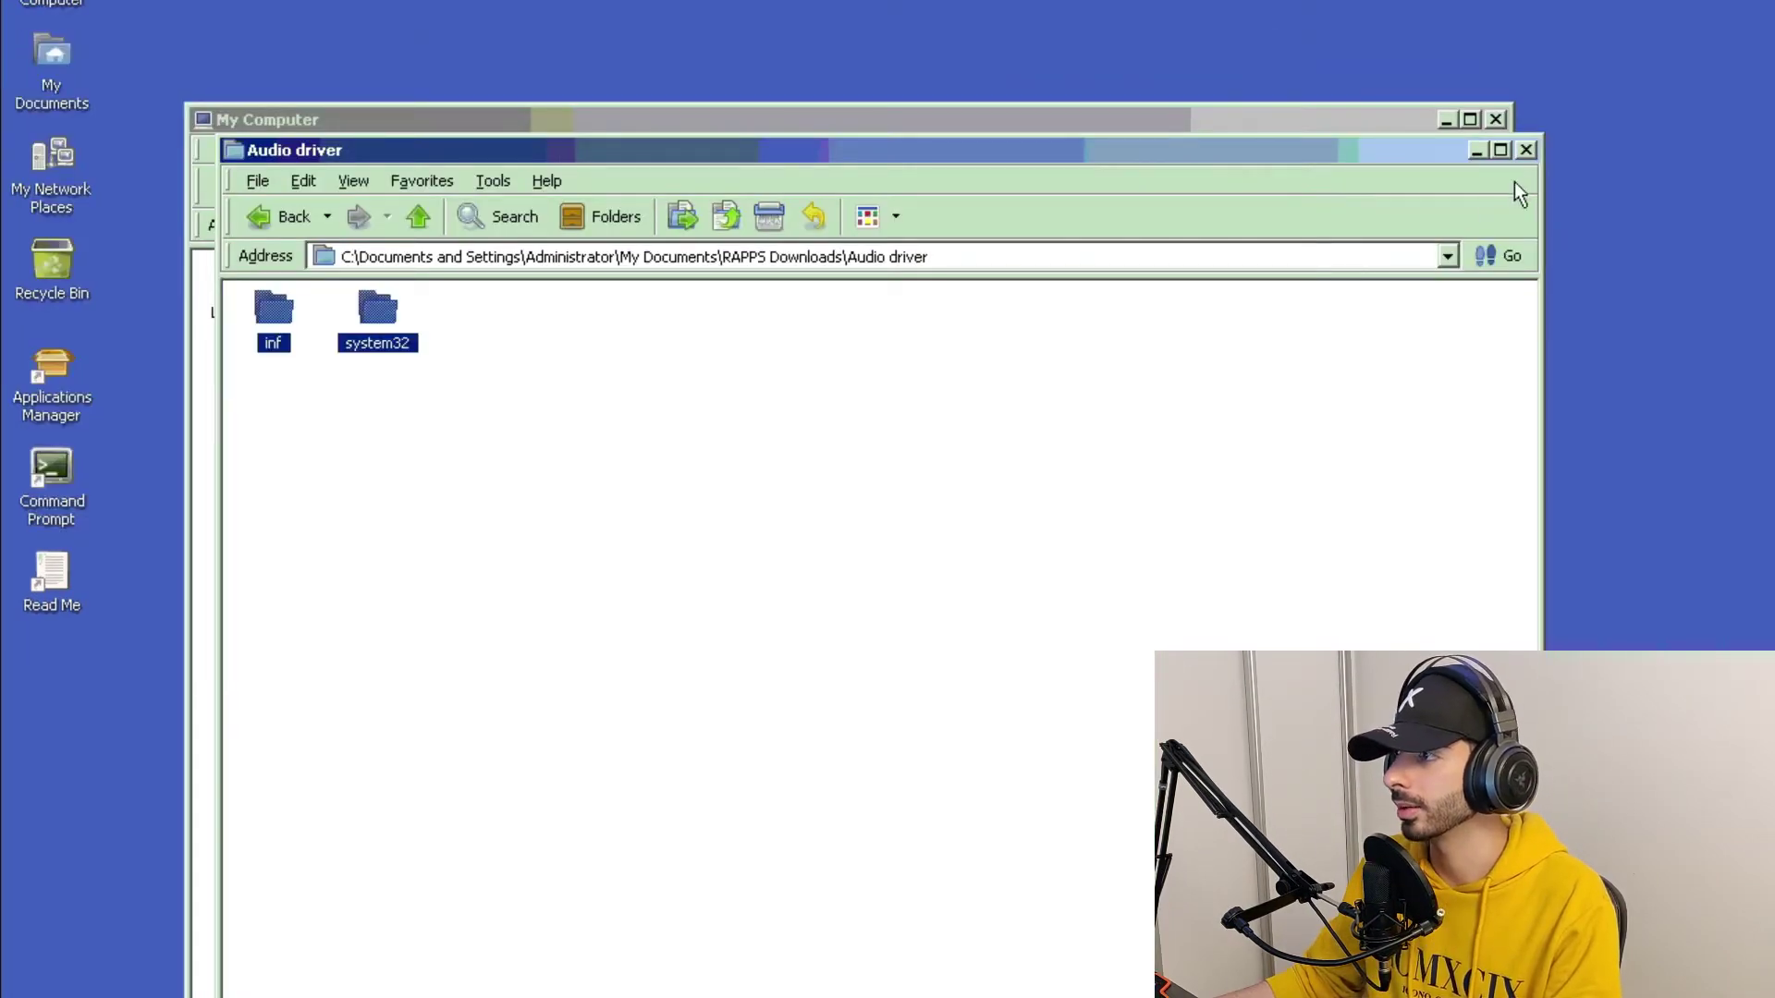
- Close the Audio driver folder and browse into C:\ReactOS
click(1526, 150)
double_click(269, 319)
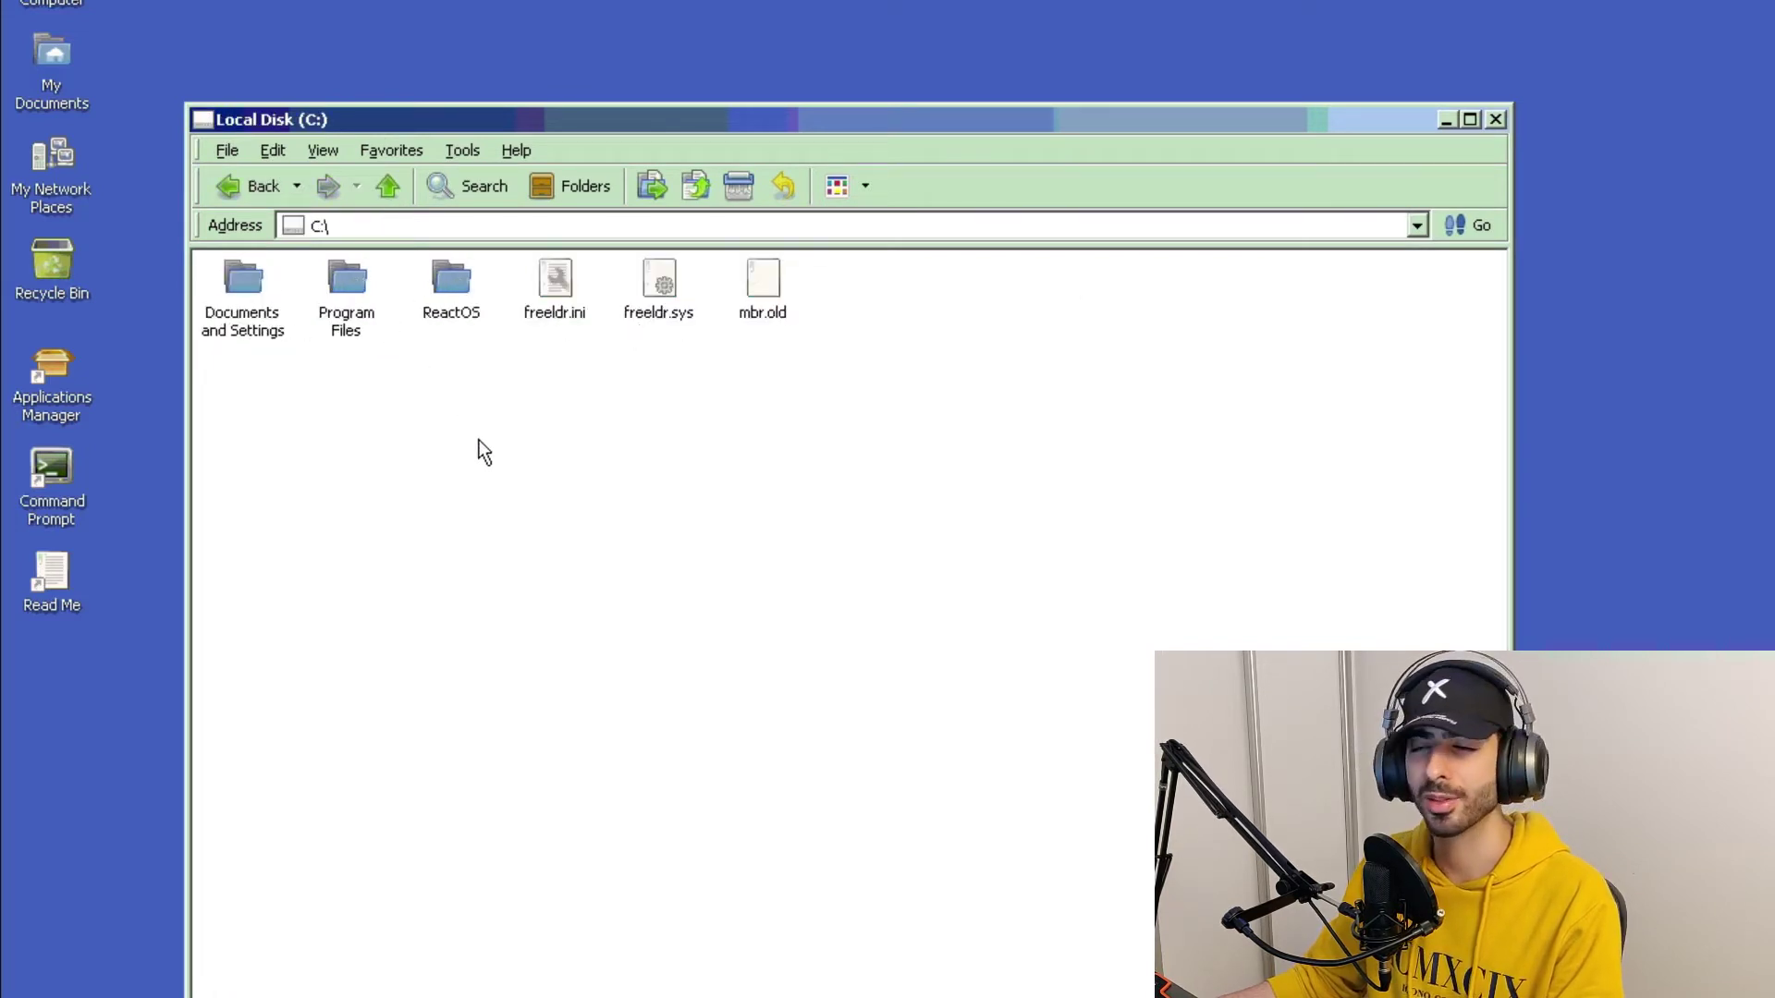
double_click(453, 305)
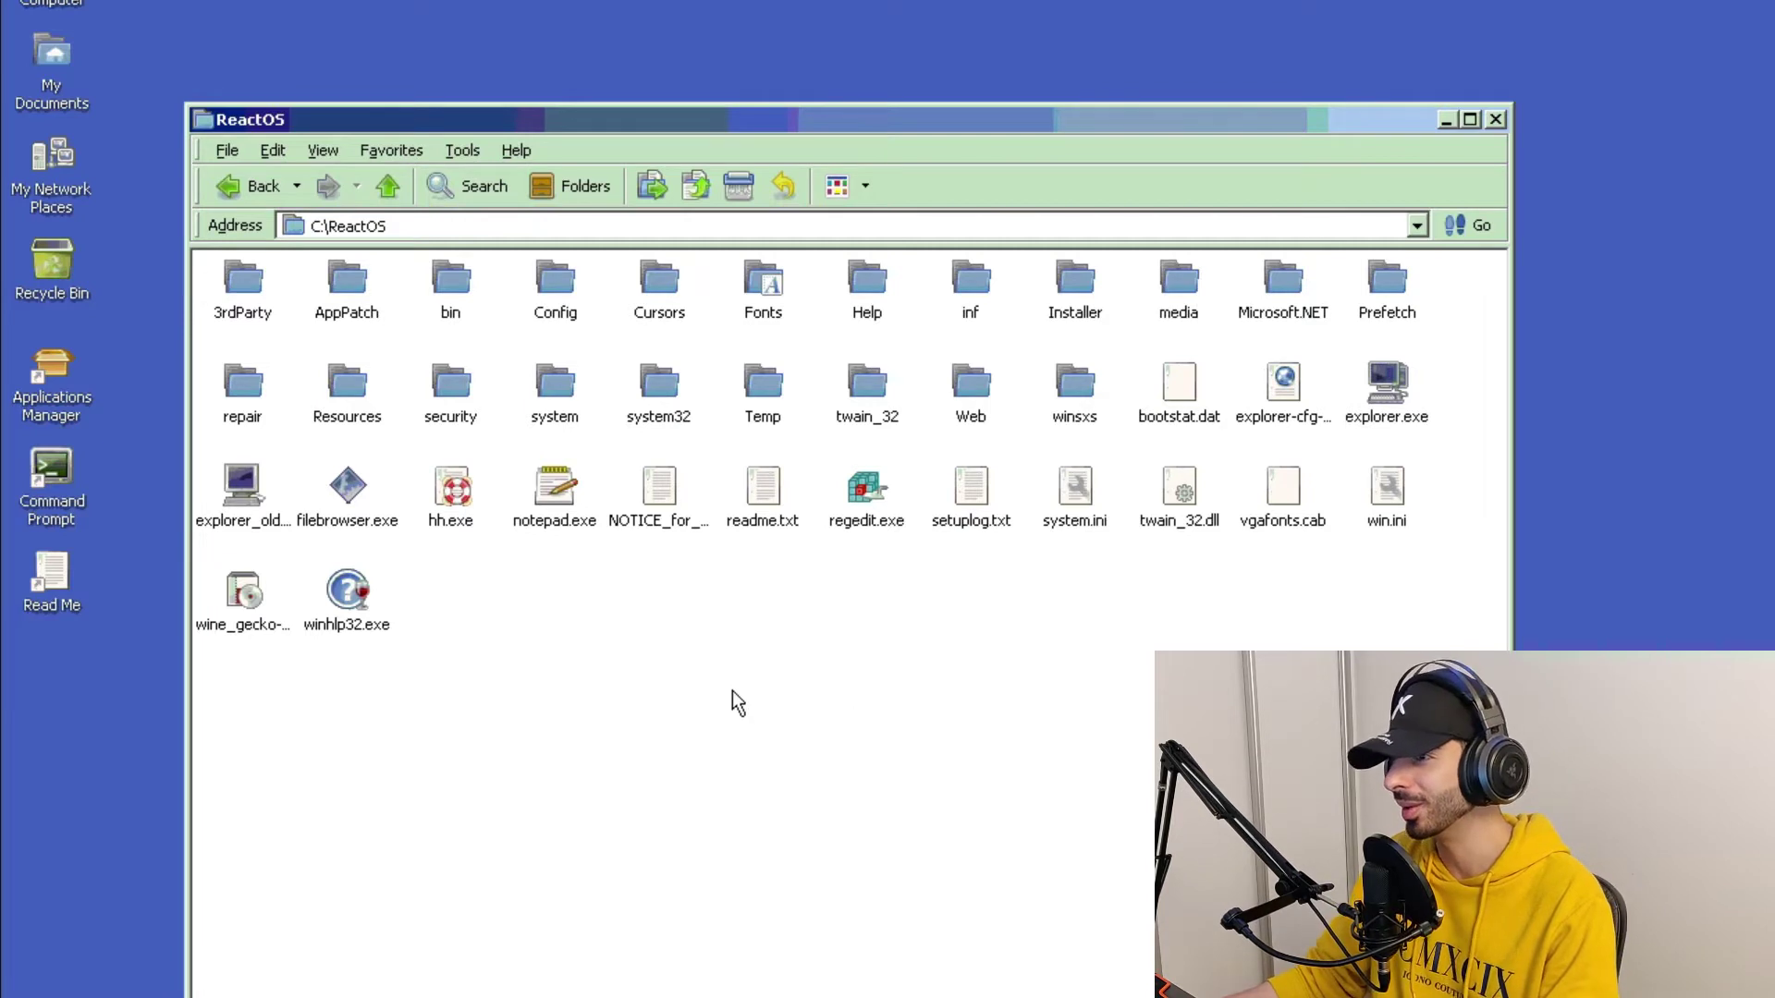
- Shut down ReactOS via the Shut Down dialog and rerun setup through file copying
key(alt+F4)
key(alt+F4)
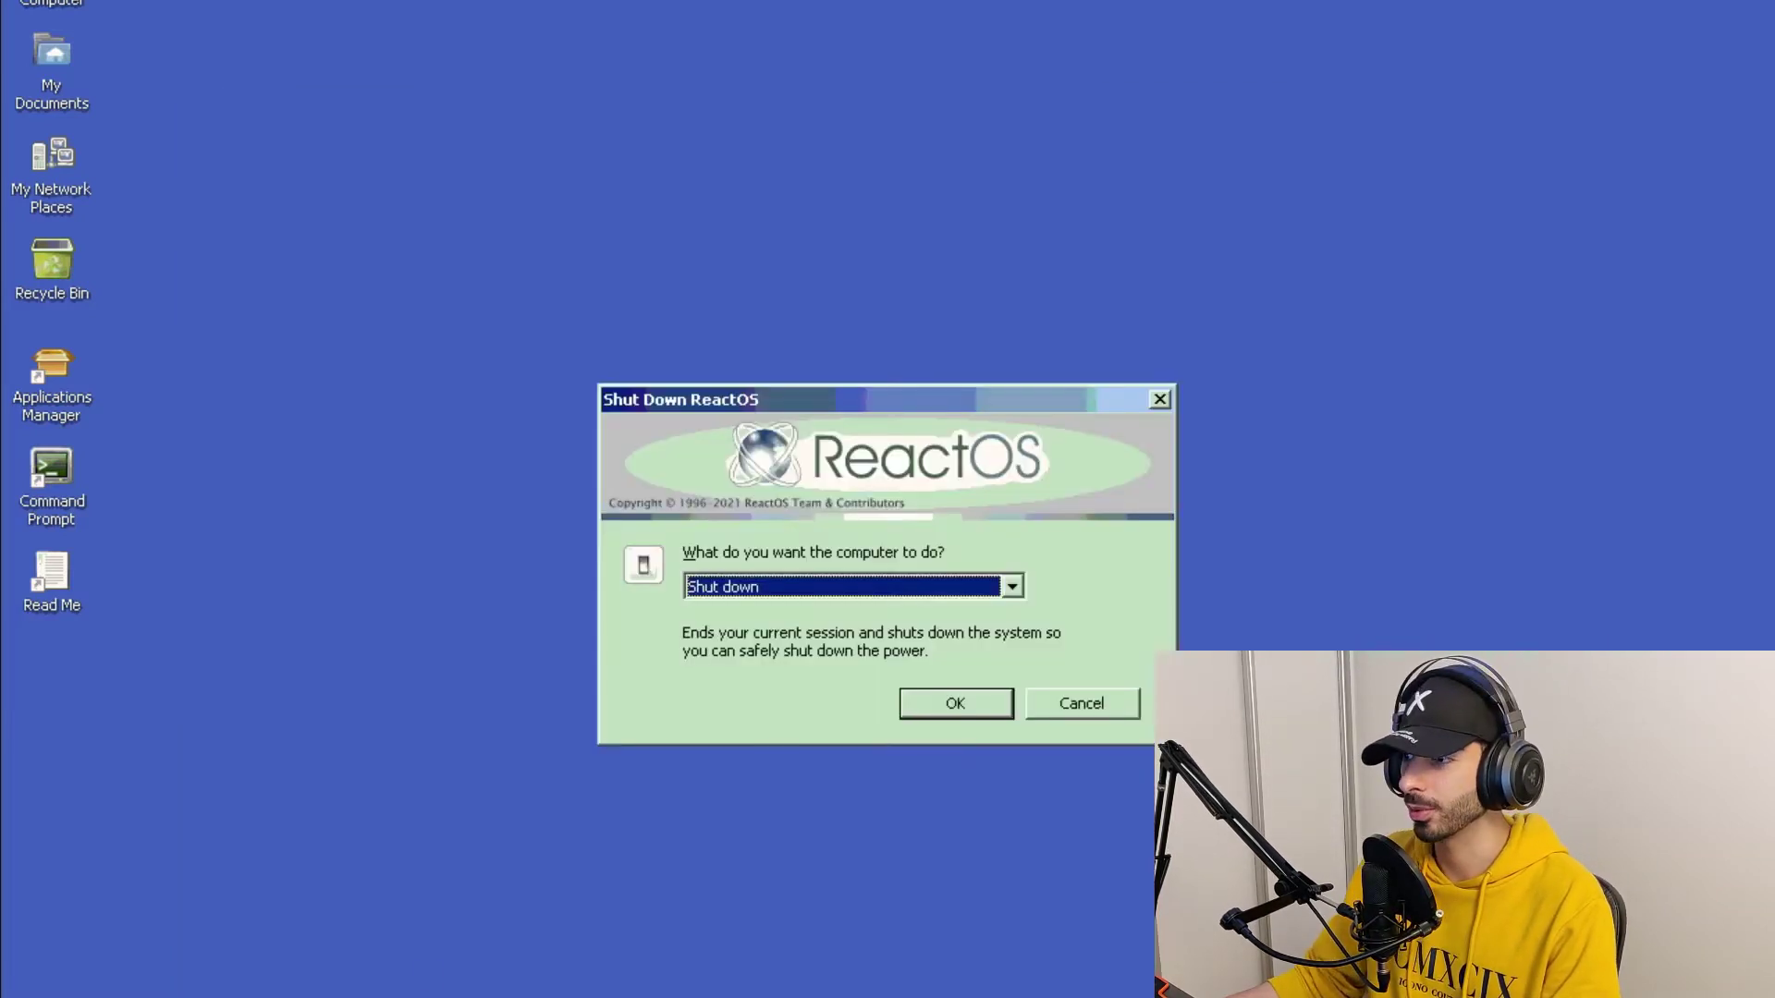
click(913, 588)
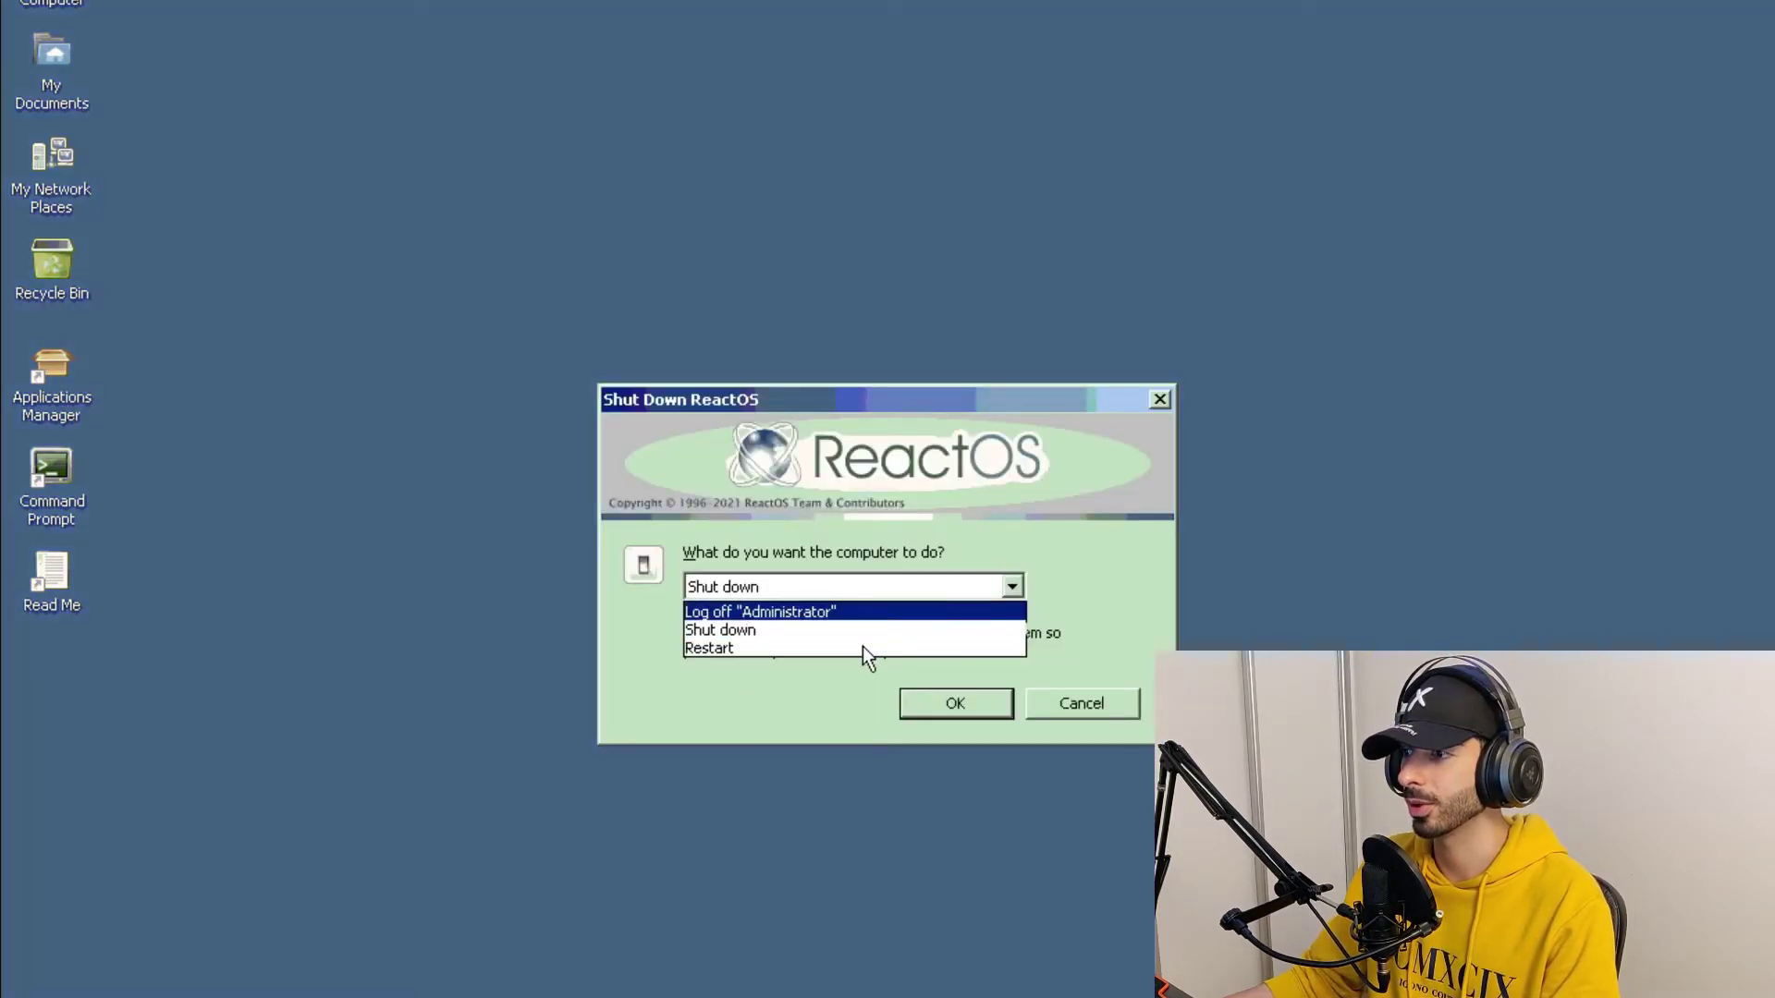
click(830, 628)
click(979, 710)
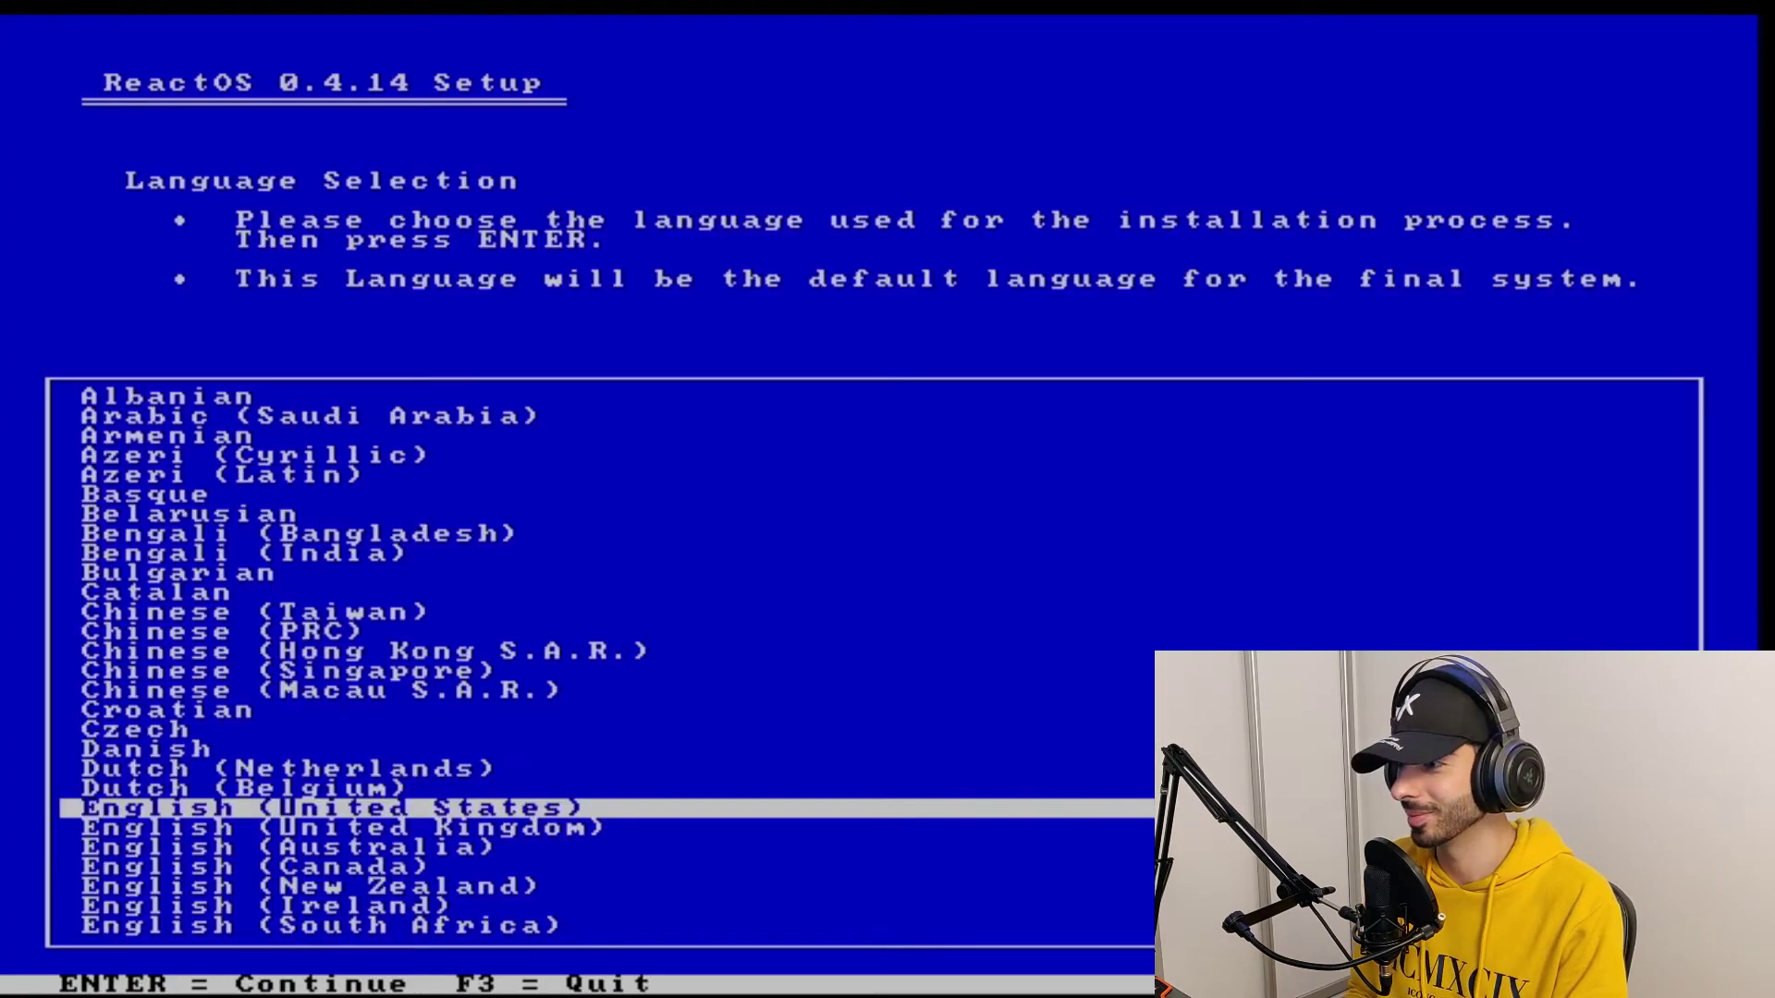
key(Return)
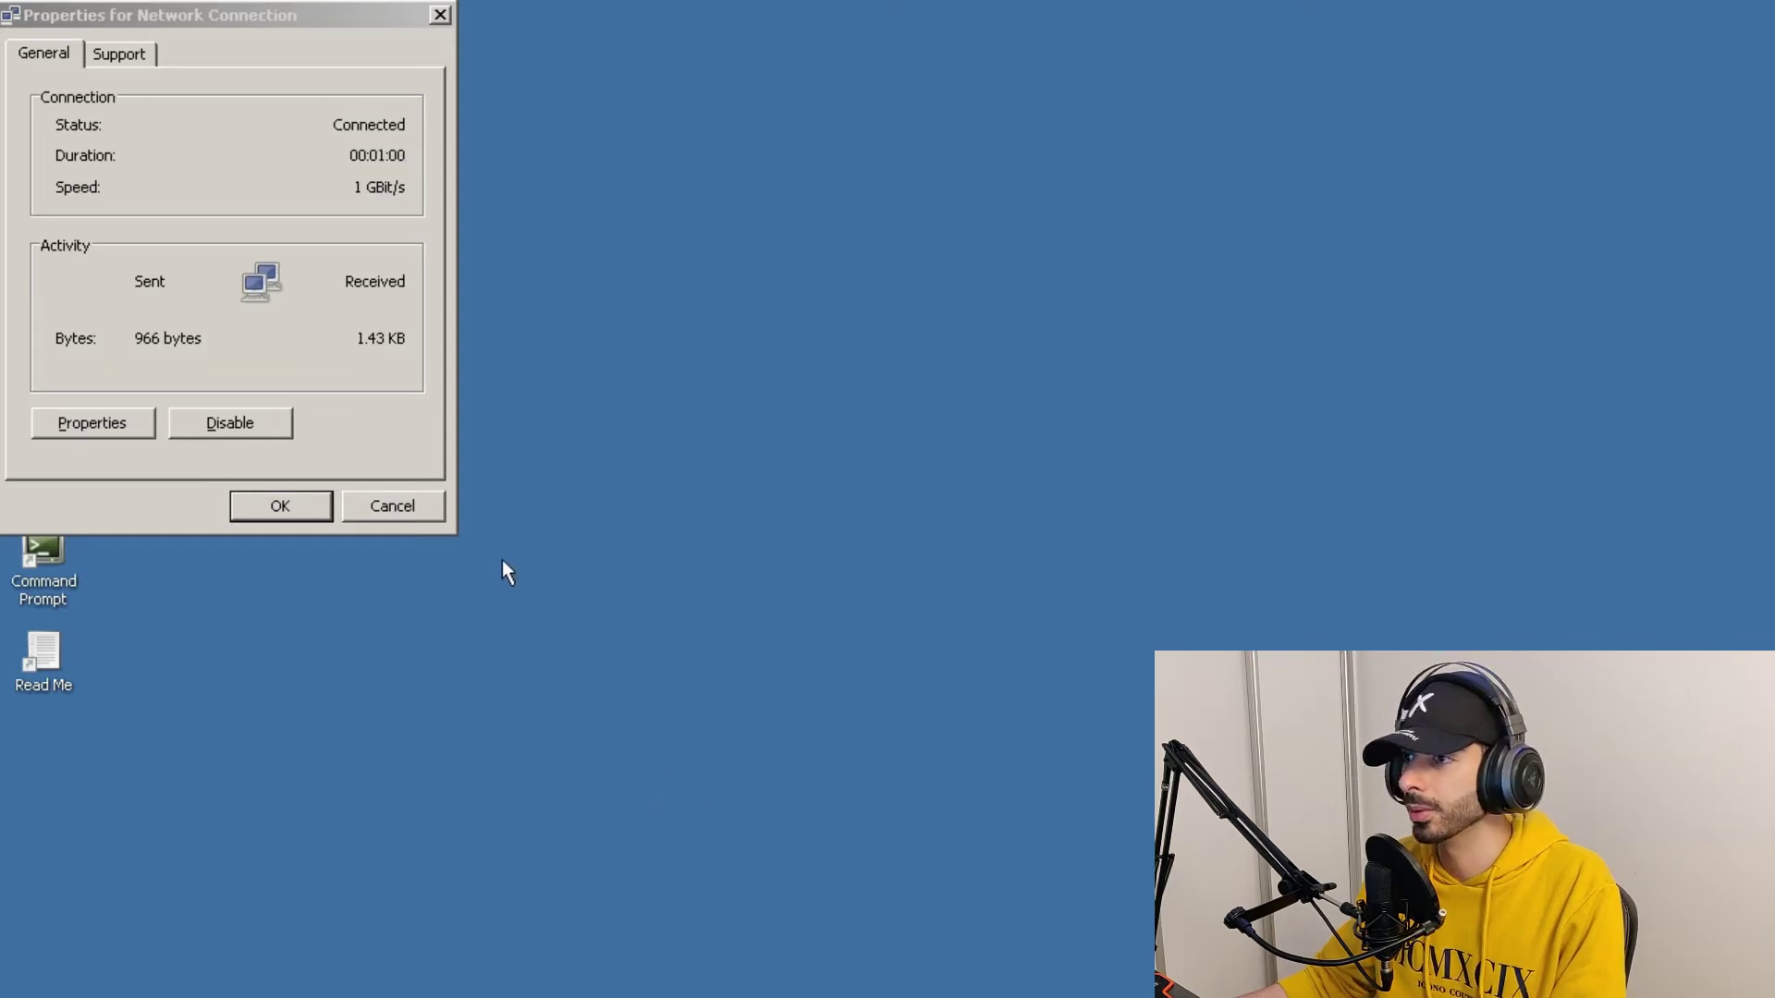
- Check the connection's IP address and gateway details, then close the network properties
click(414, 368)
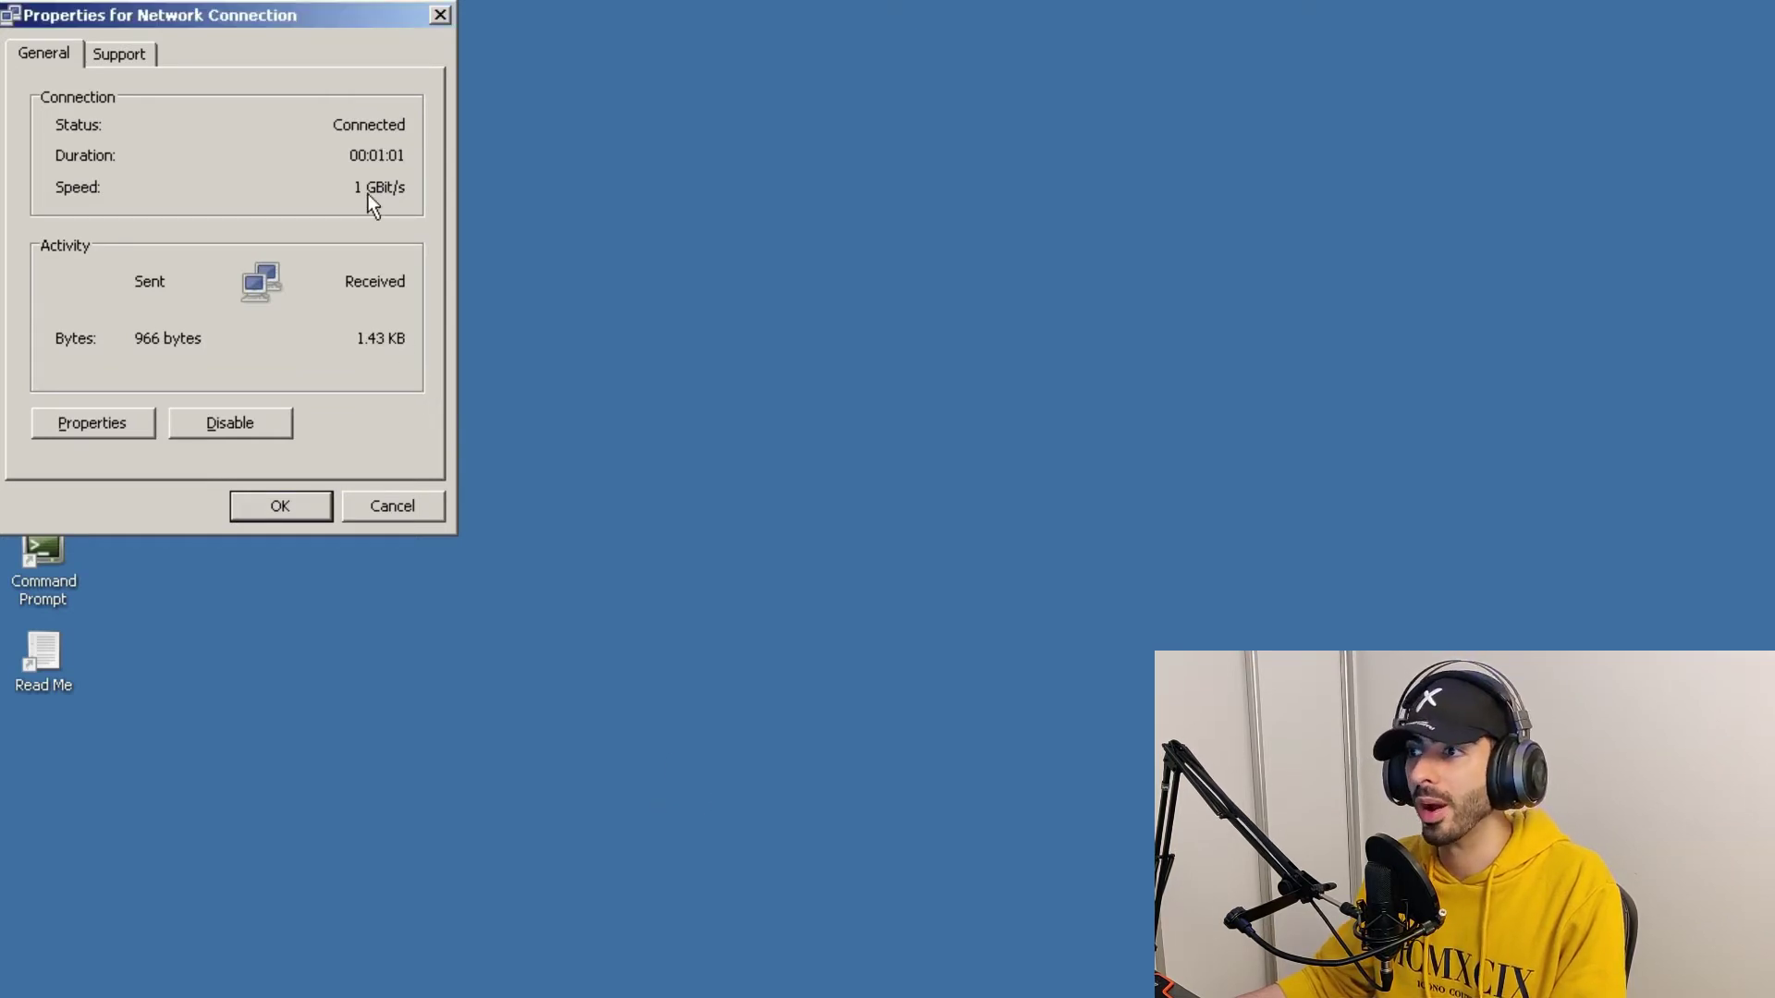
click(129, 48)
click(439, 16)
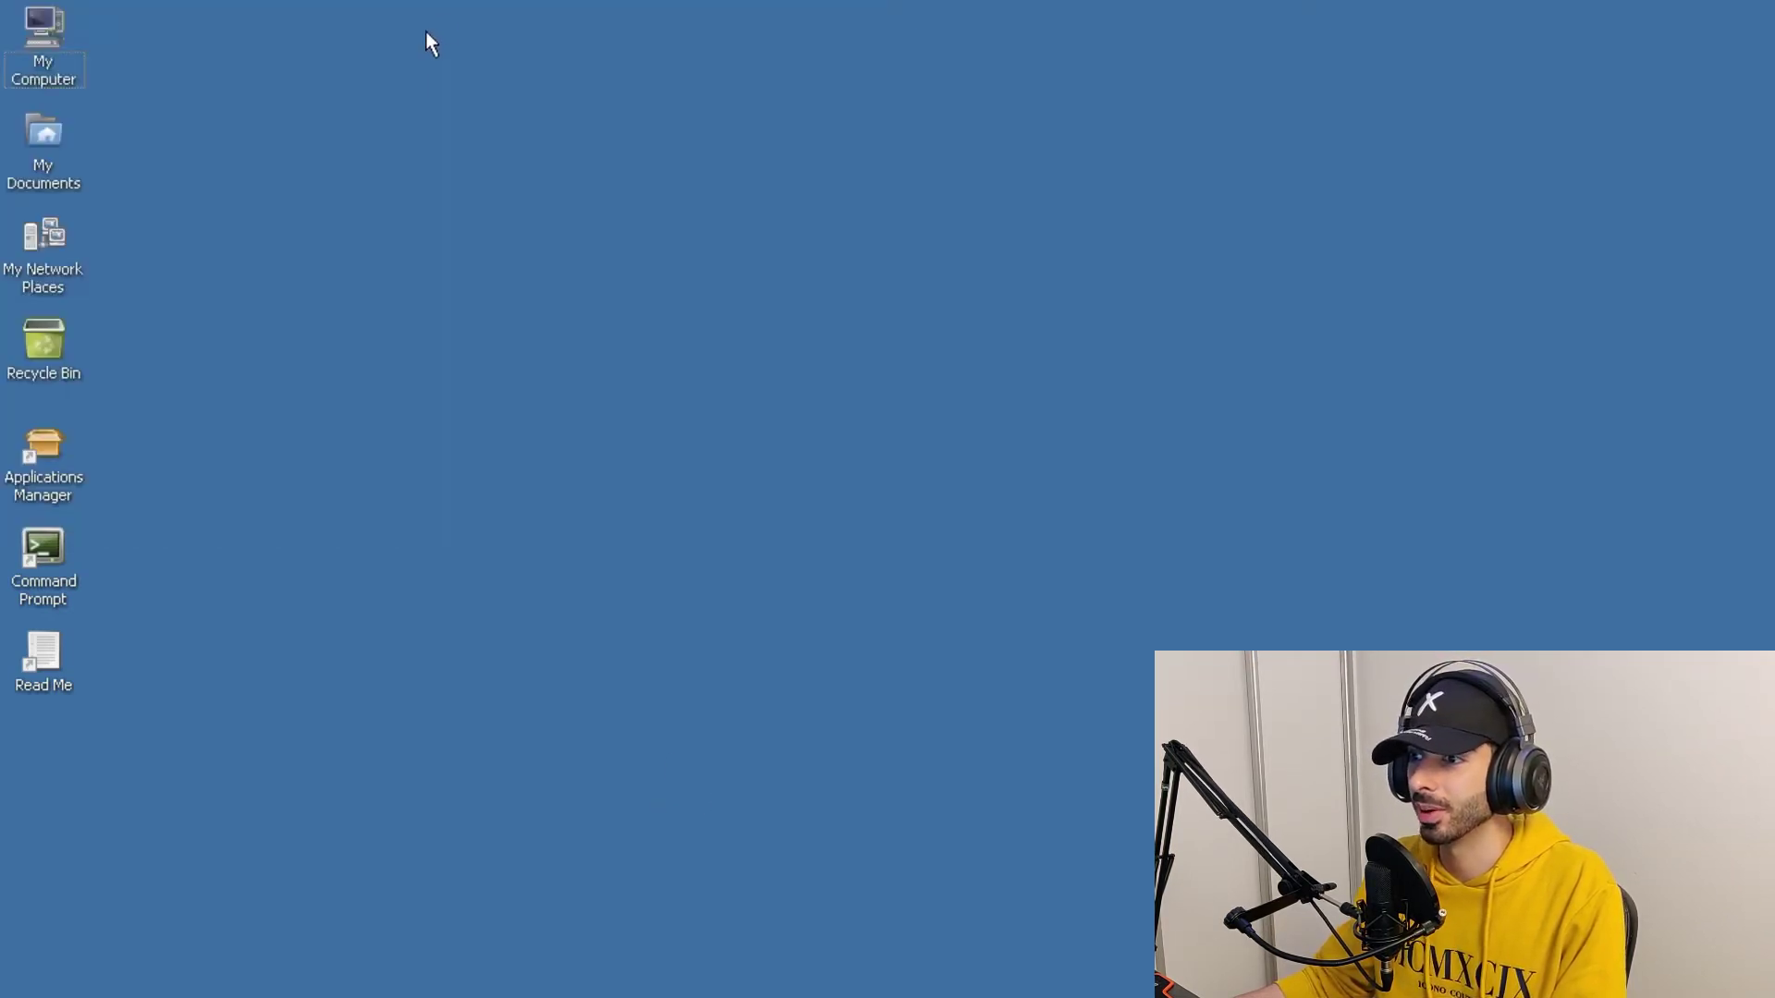
- In a Command Prompt, run ping 8.8.8.8 -t and stop it with Ctrl+C
double_click(48, 577)
drag(374, 139, 711, 254)
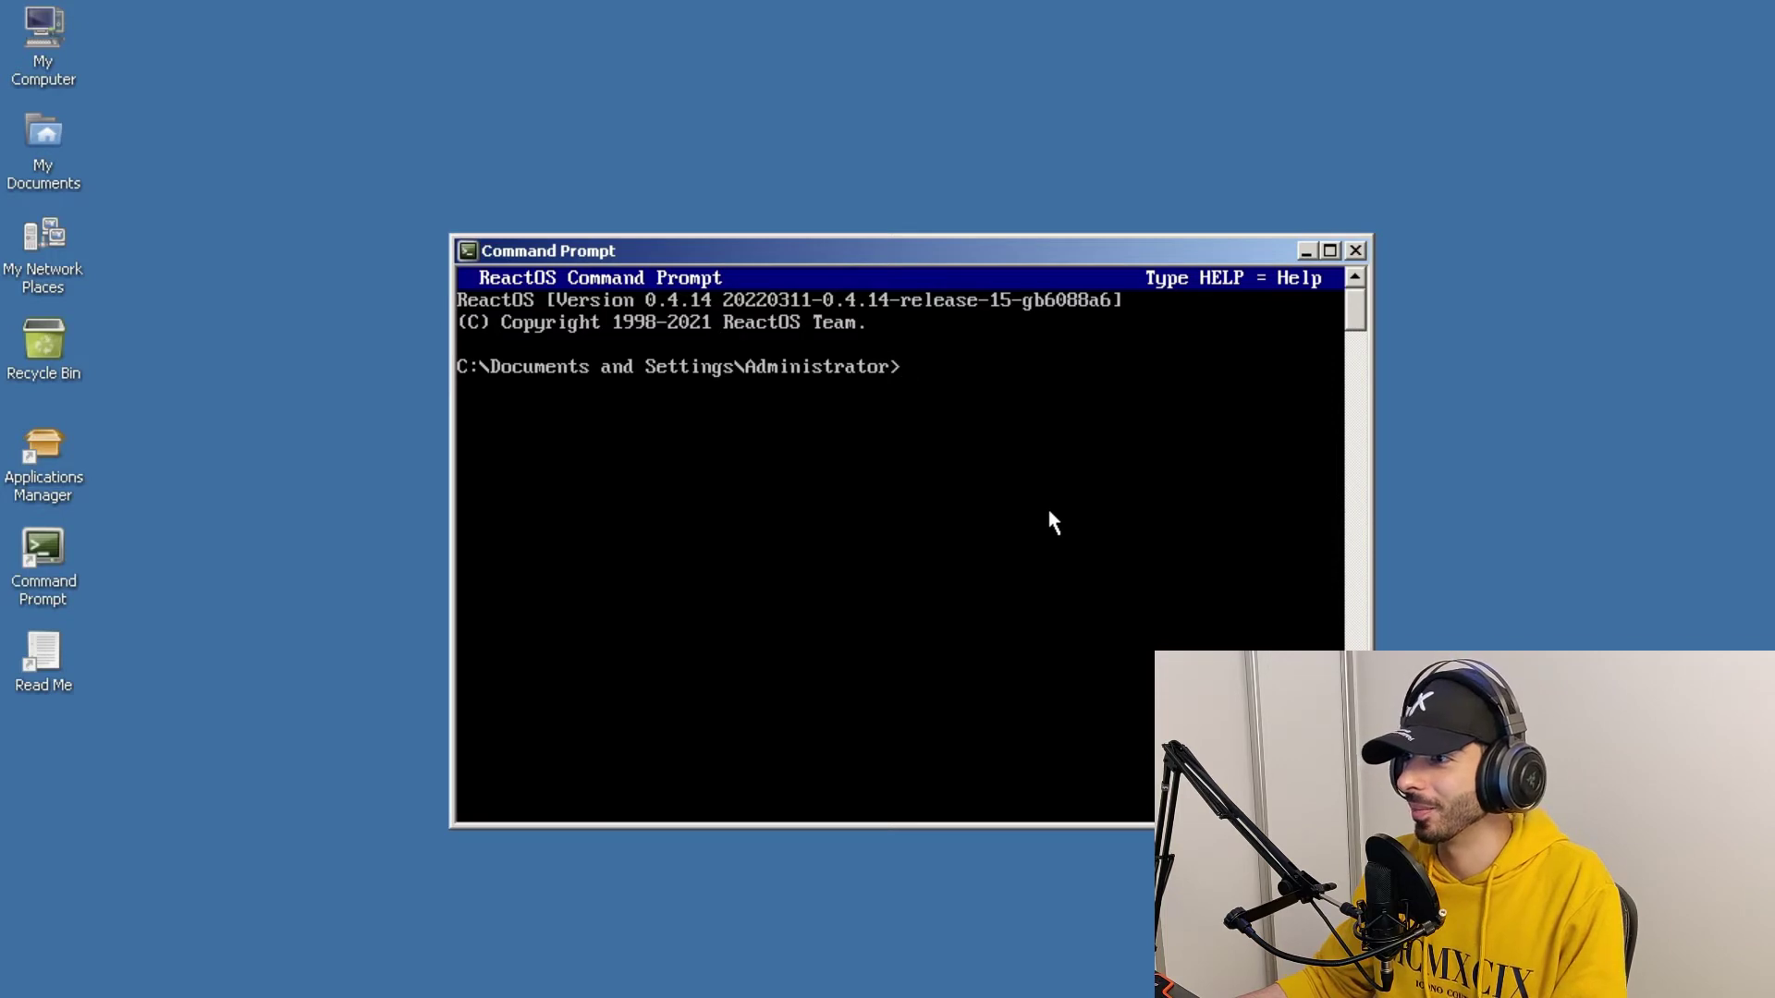
text(ping)
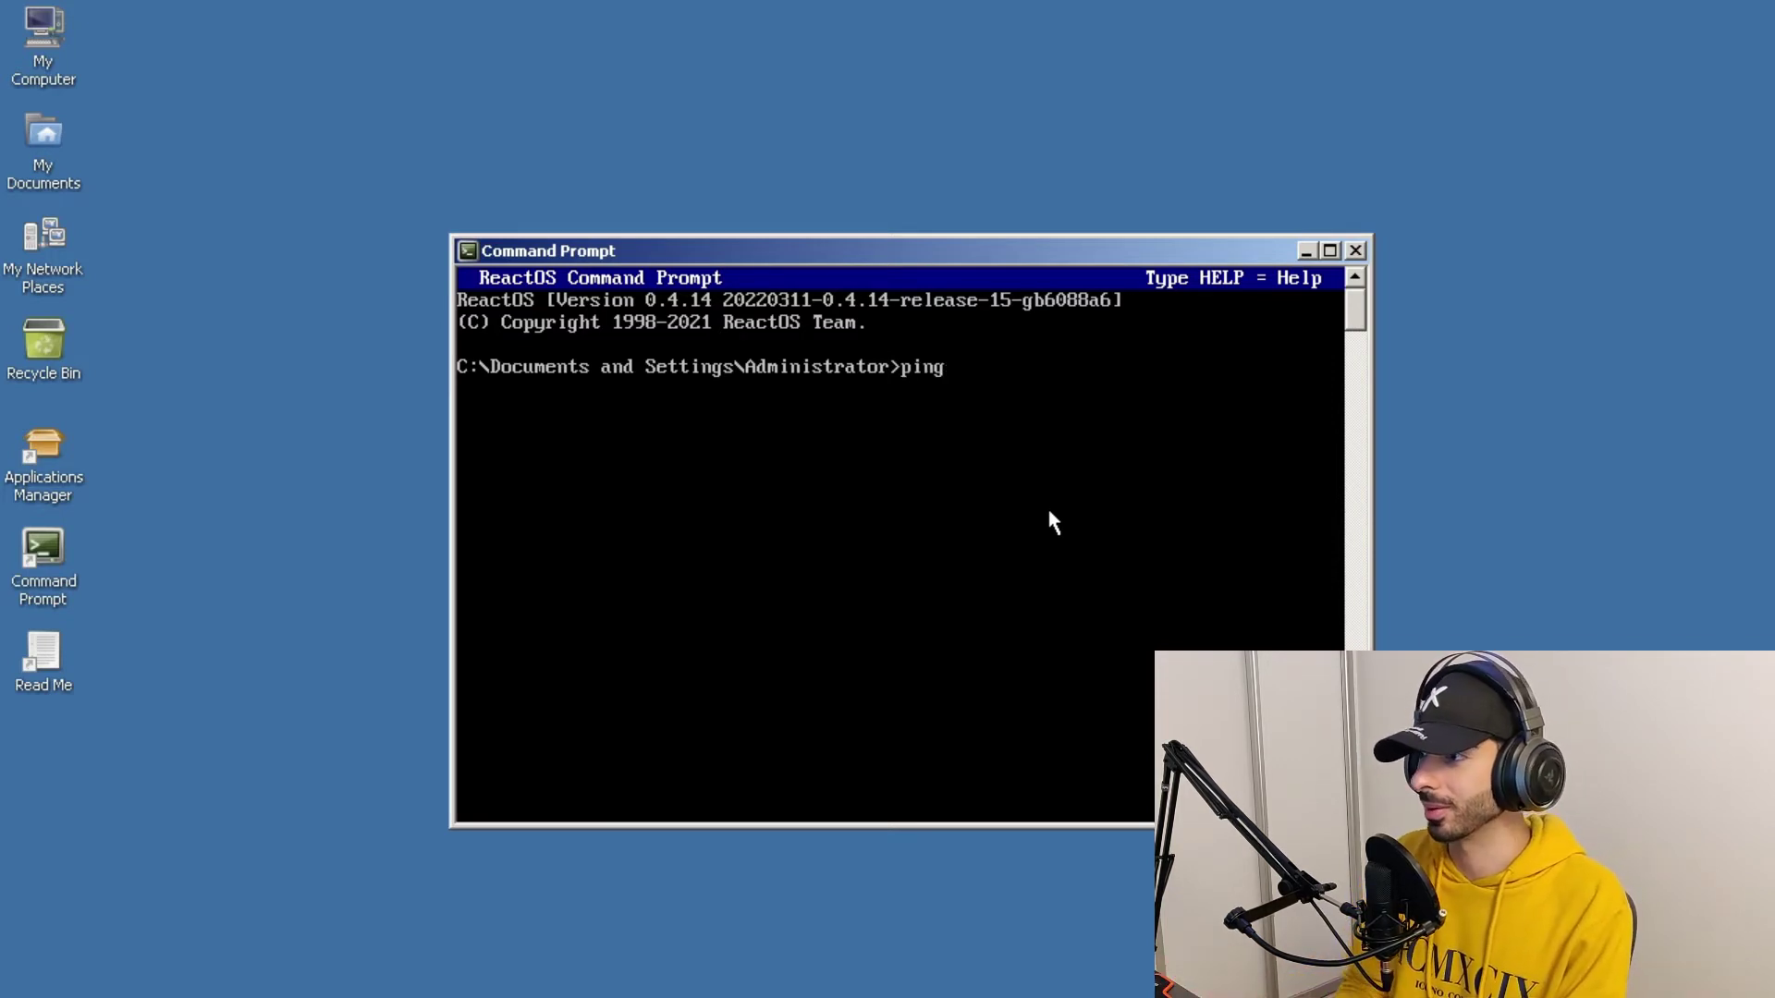
text( 8.8.8.8)
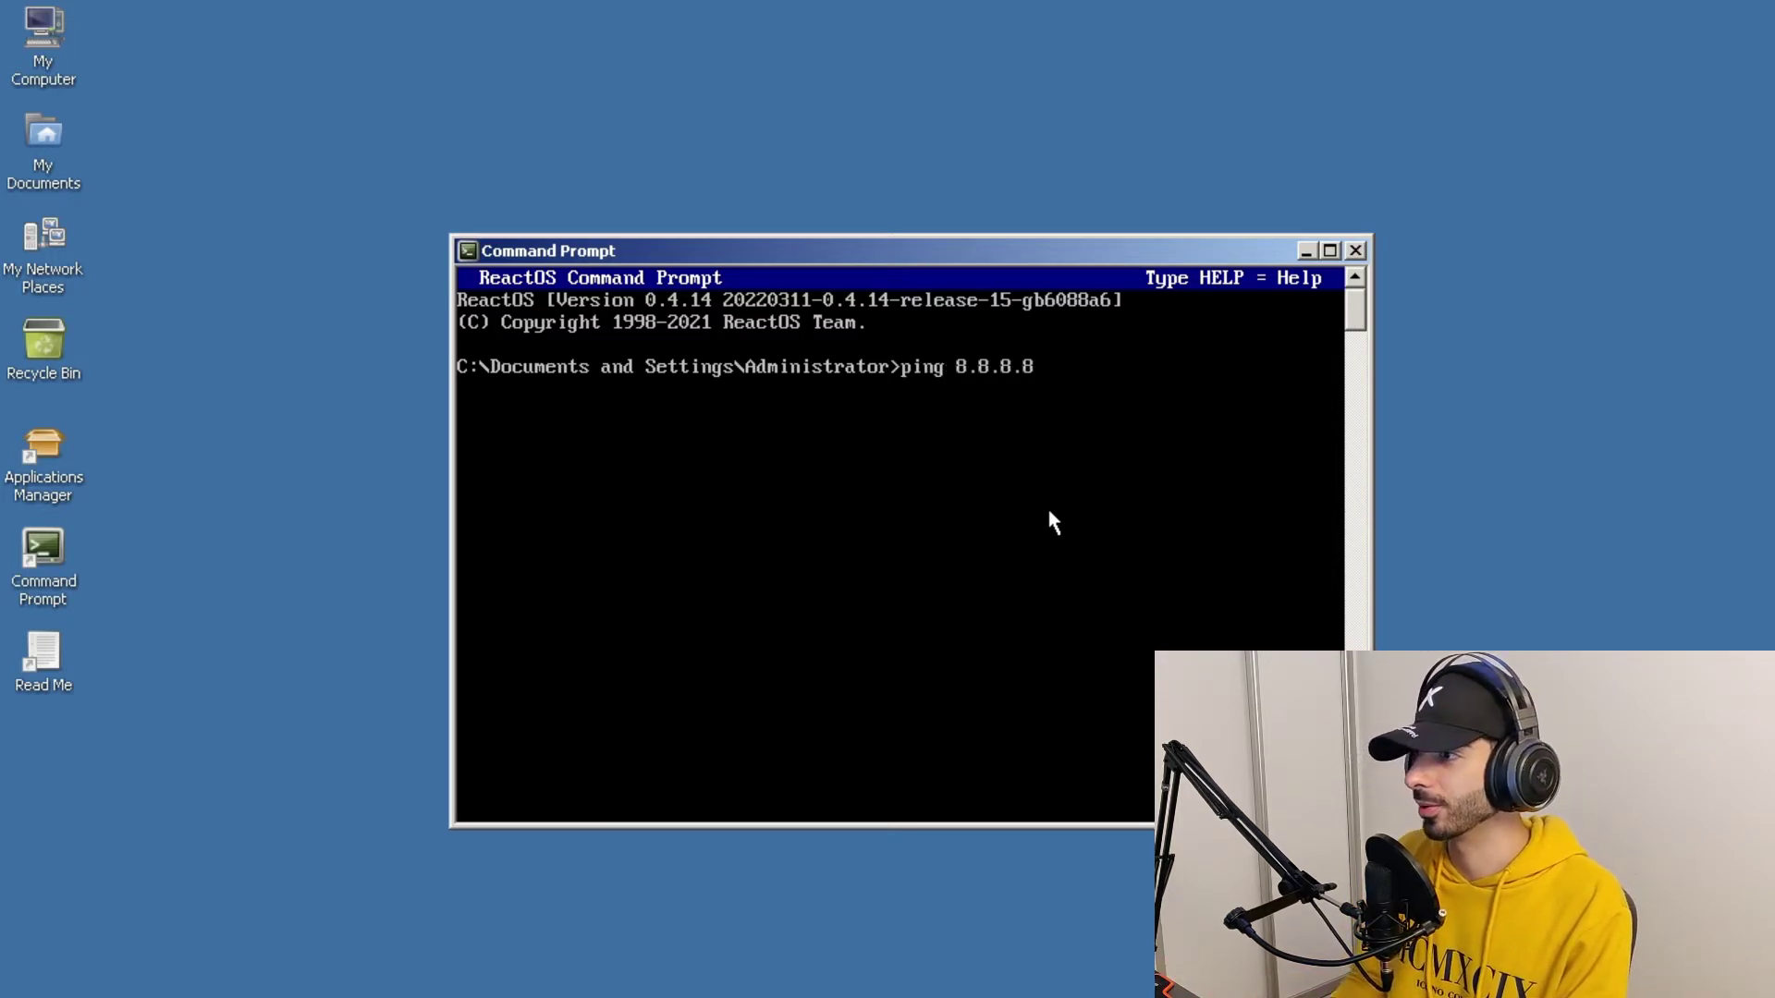
text( -t)
key(Return)
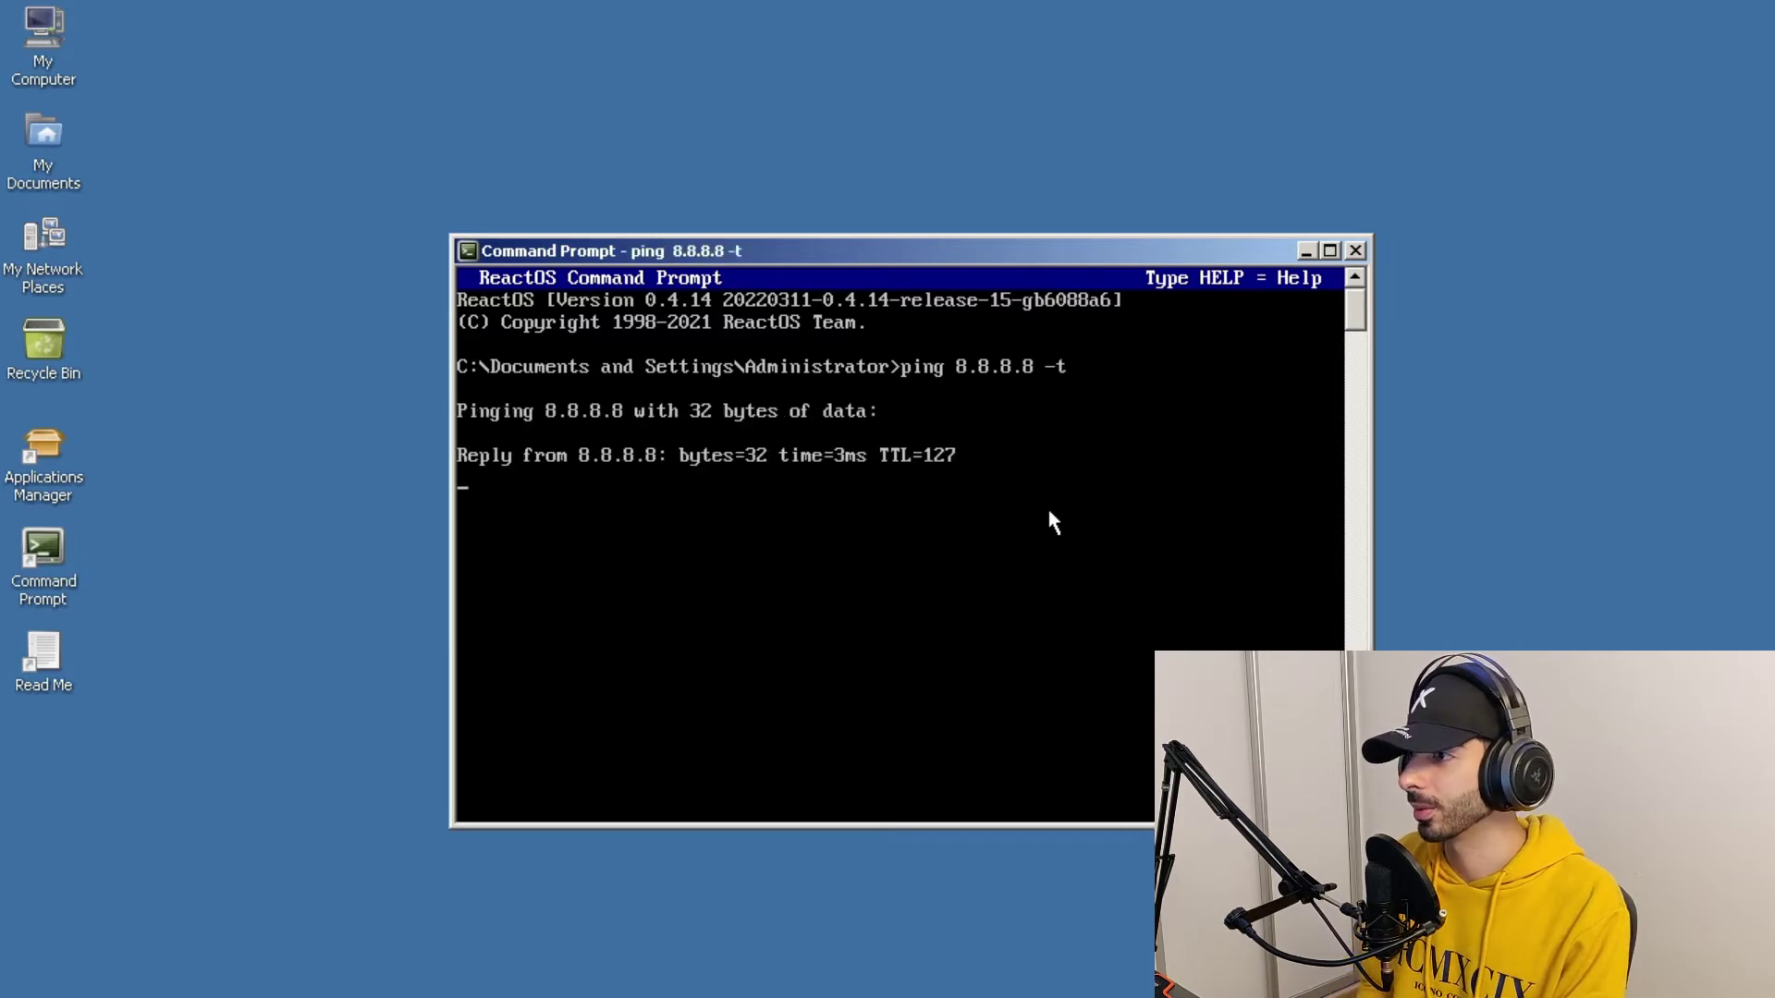
key(ctrl+c)
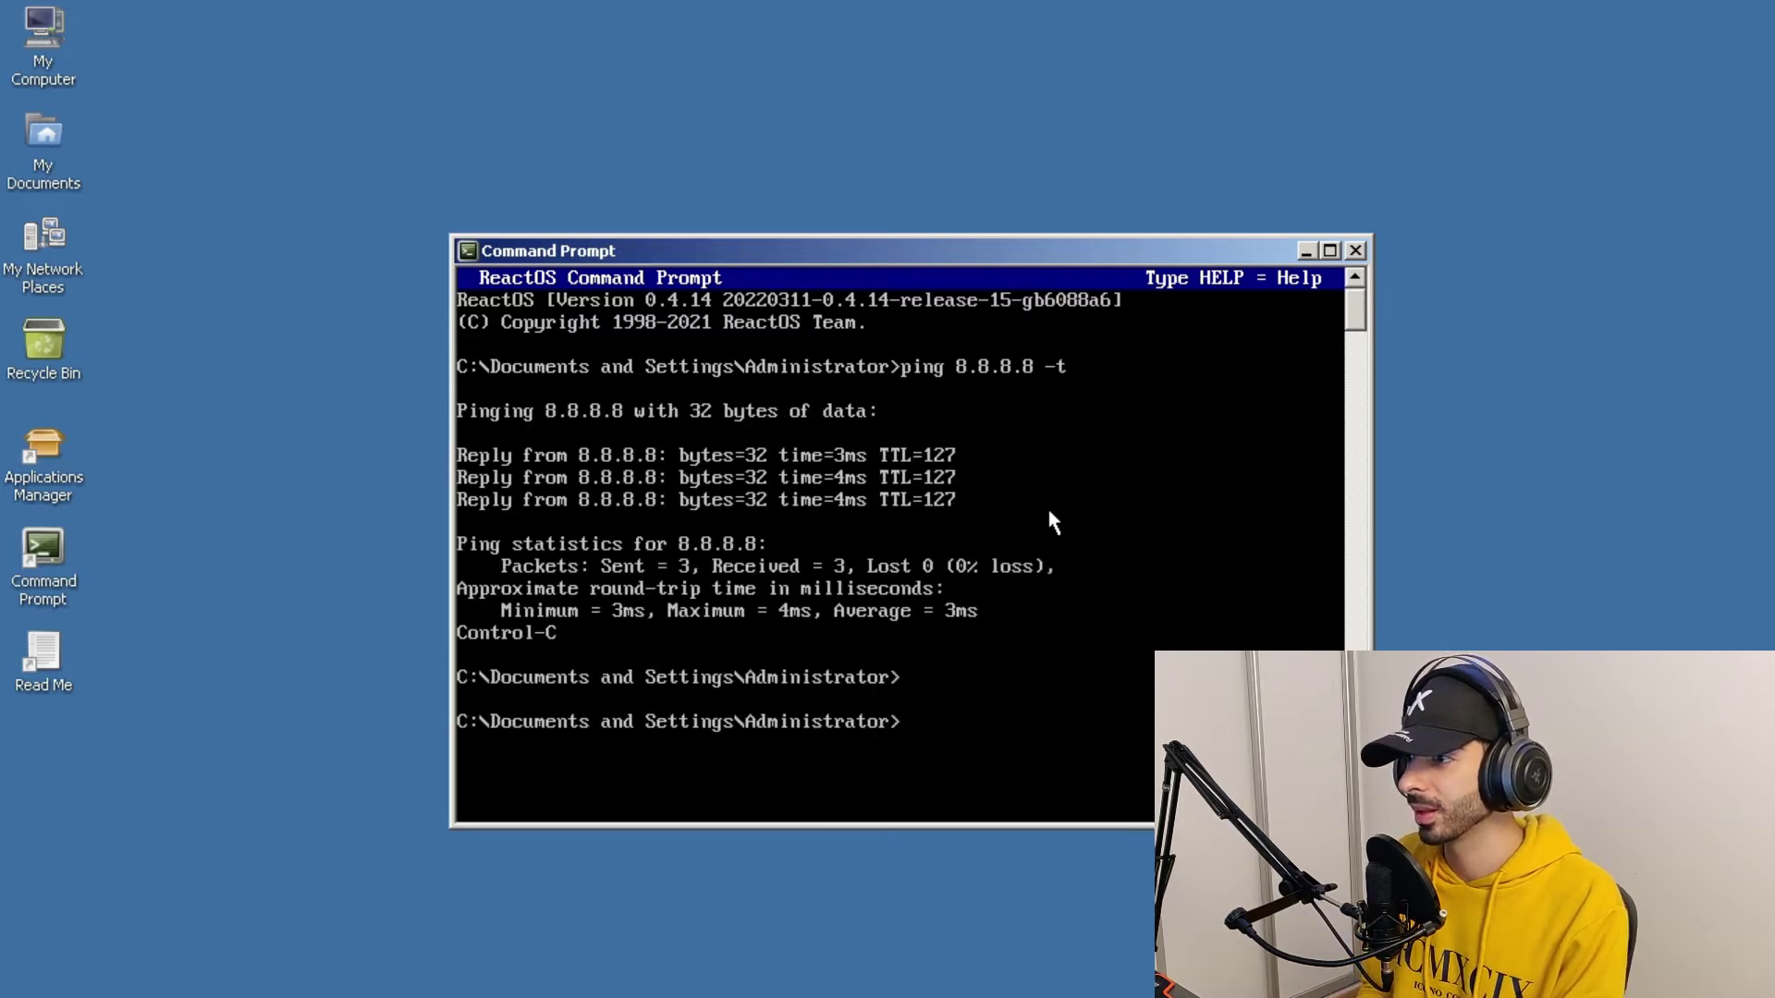
- Run ver and systeminfo and scroll through the system information output
text(ver)
key(Return)
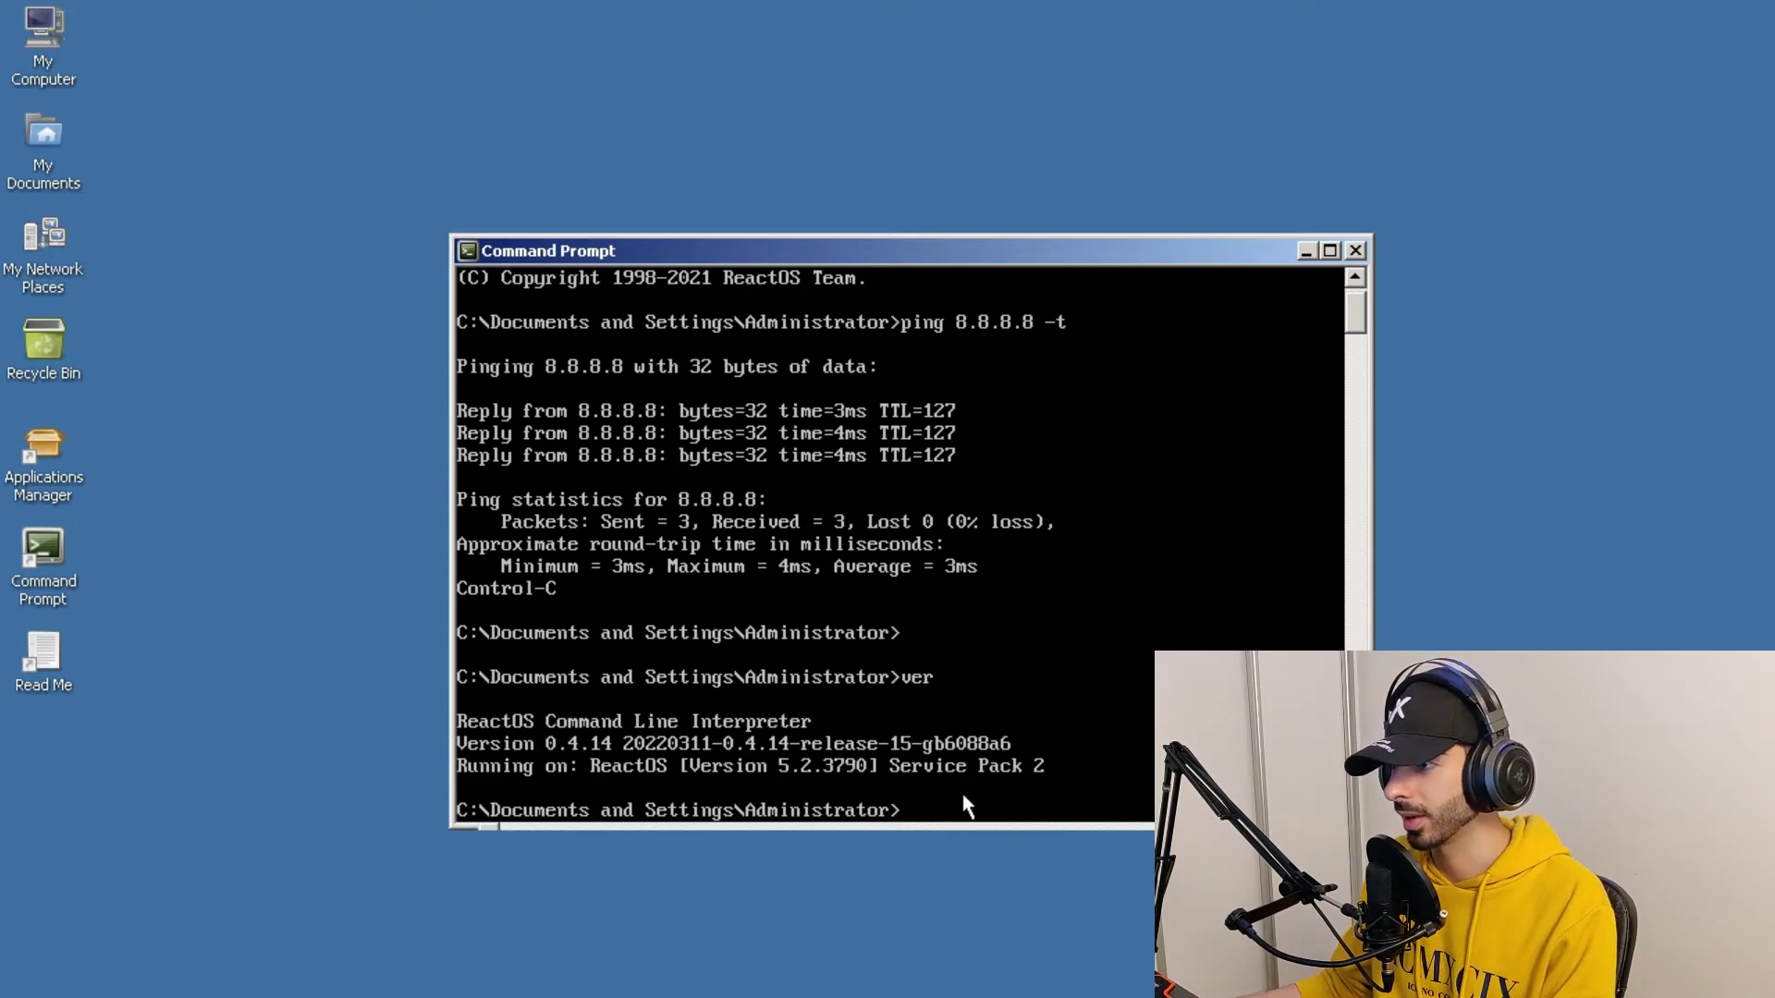
text(sys)
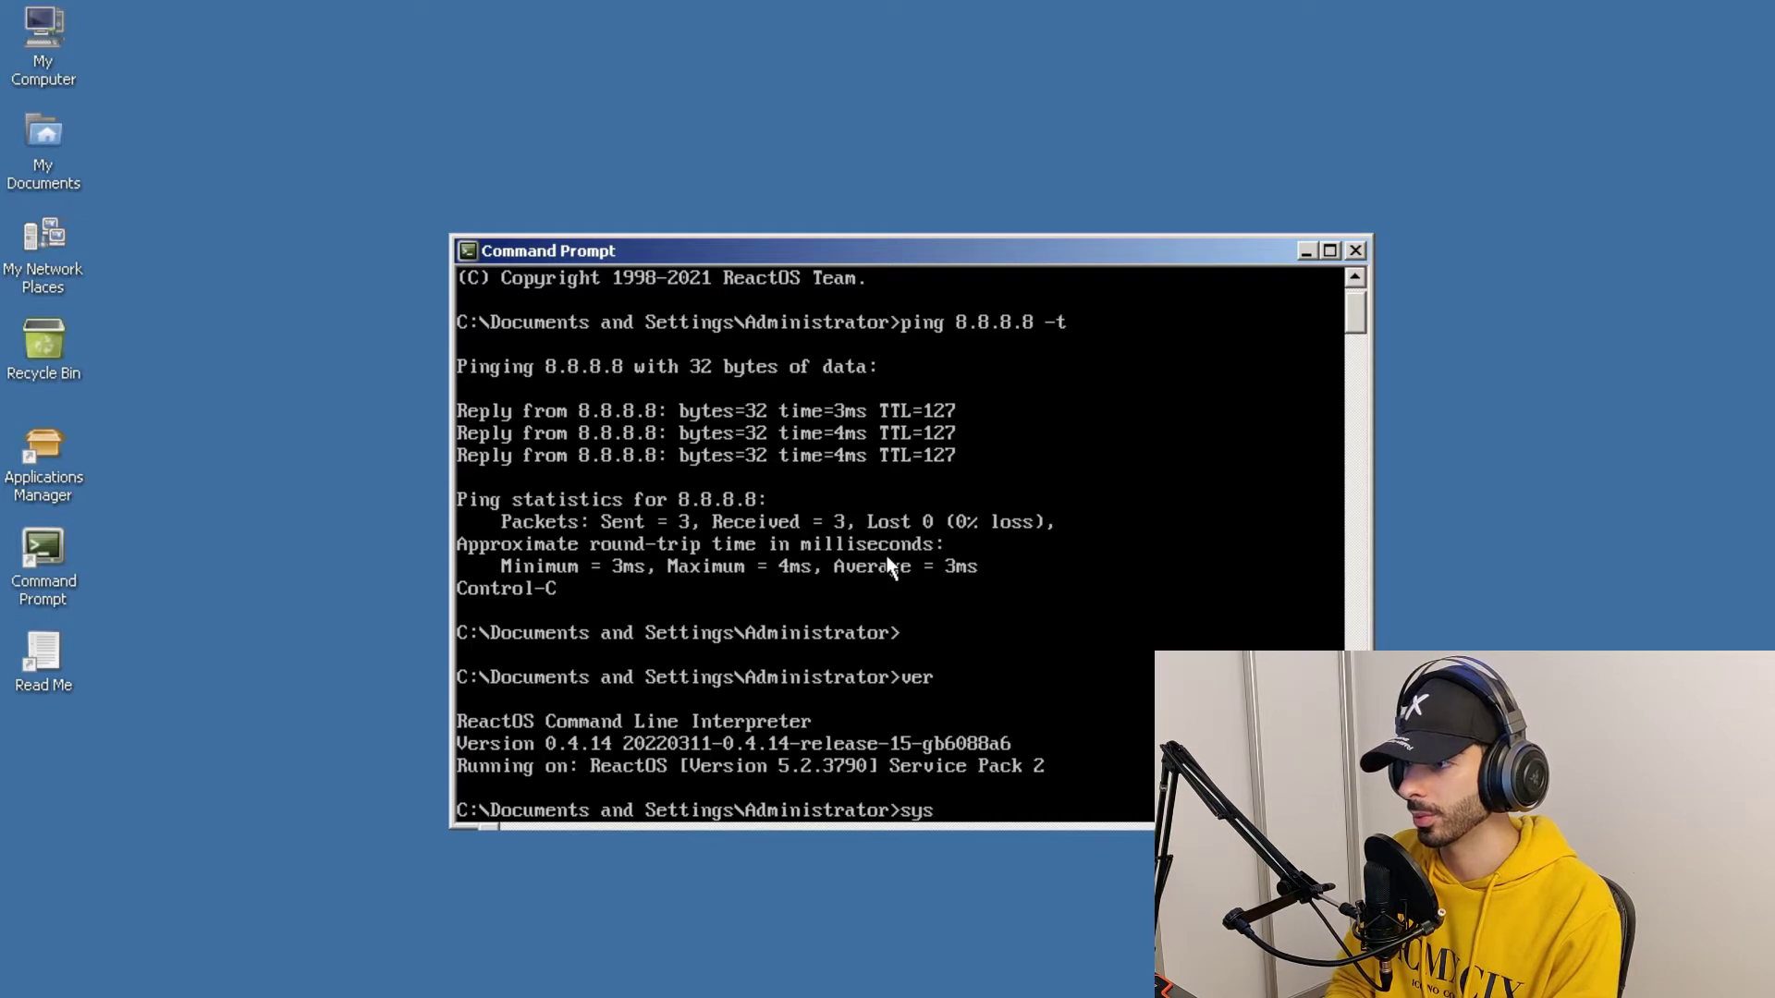
text(teminfo)
key(Return)
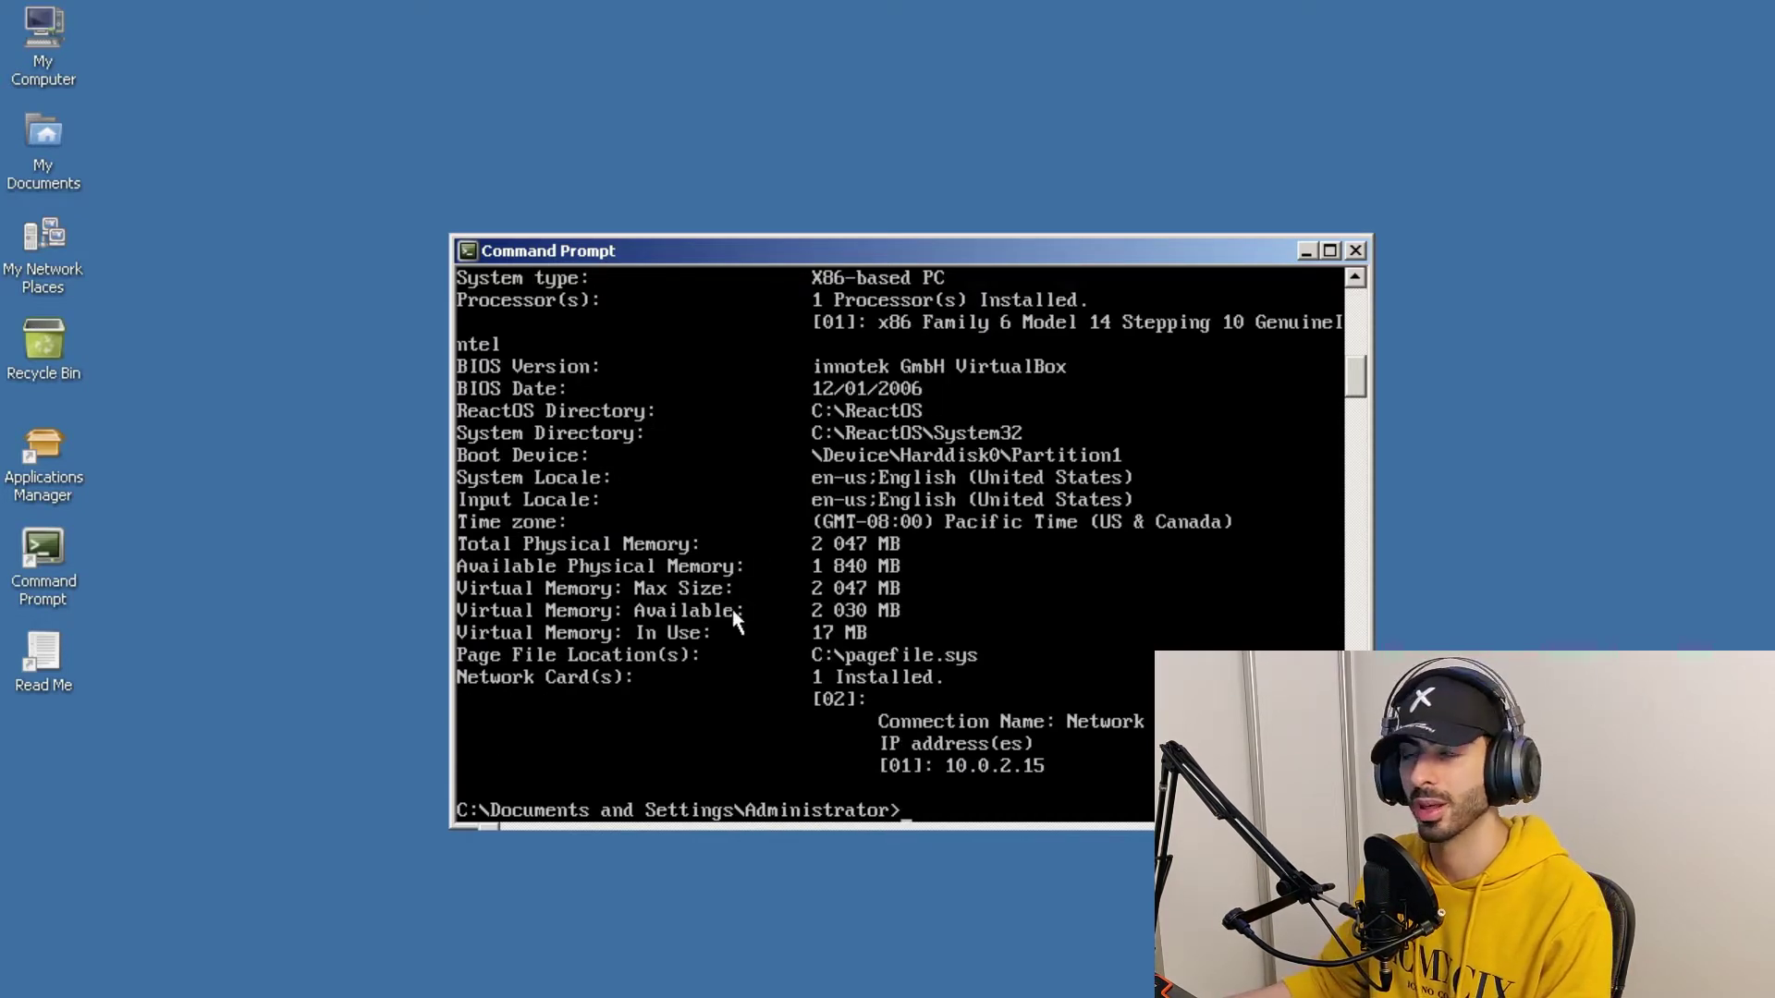
scroll(751, 663, up, 4)
scroll(756, 658, down, 2)
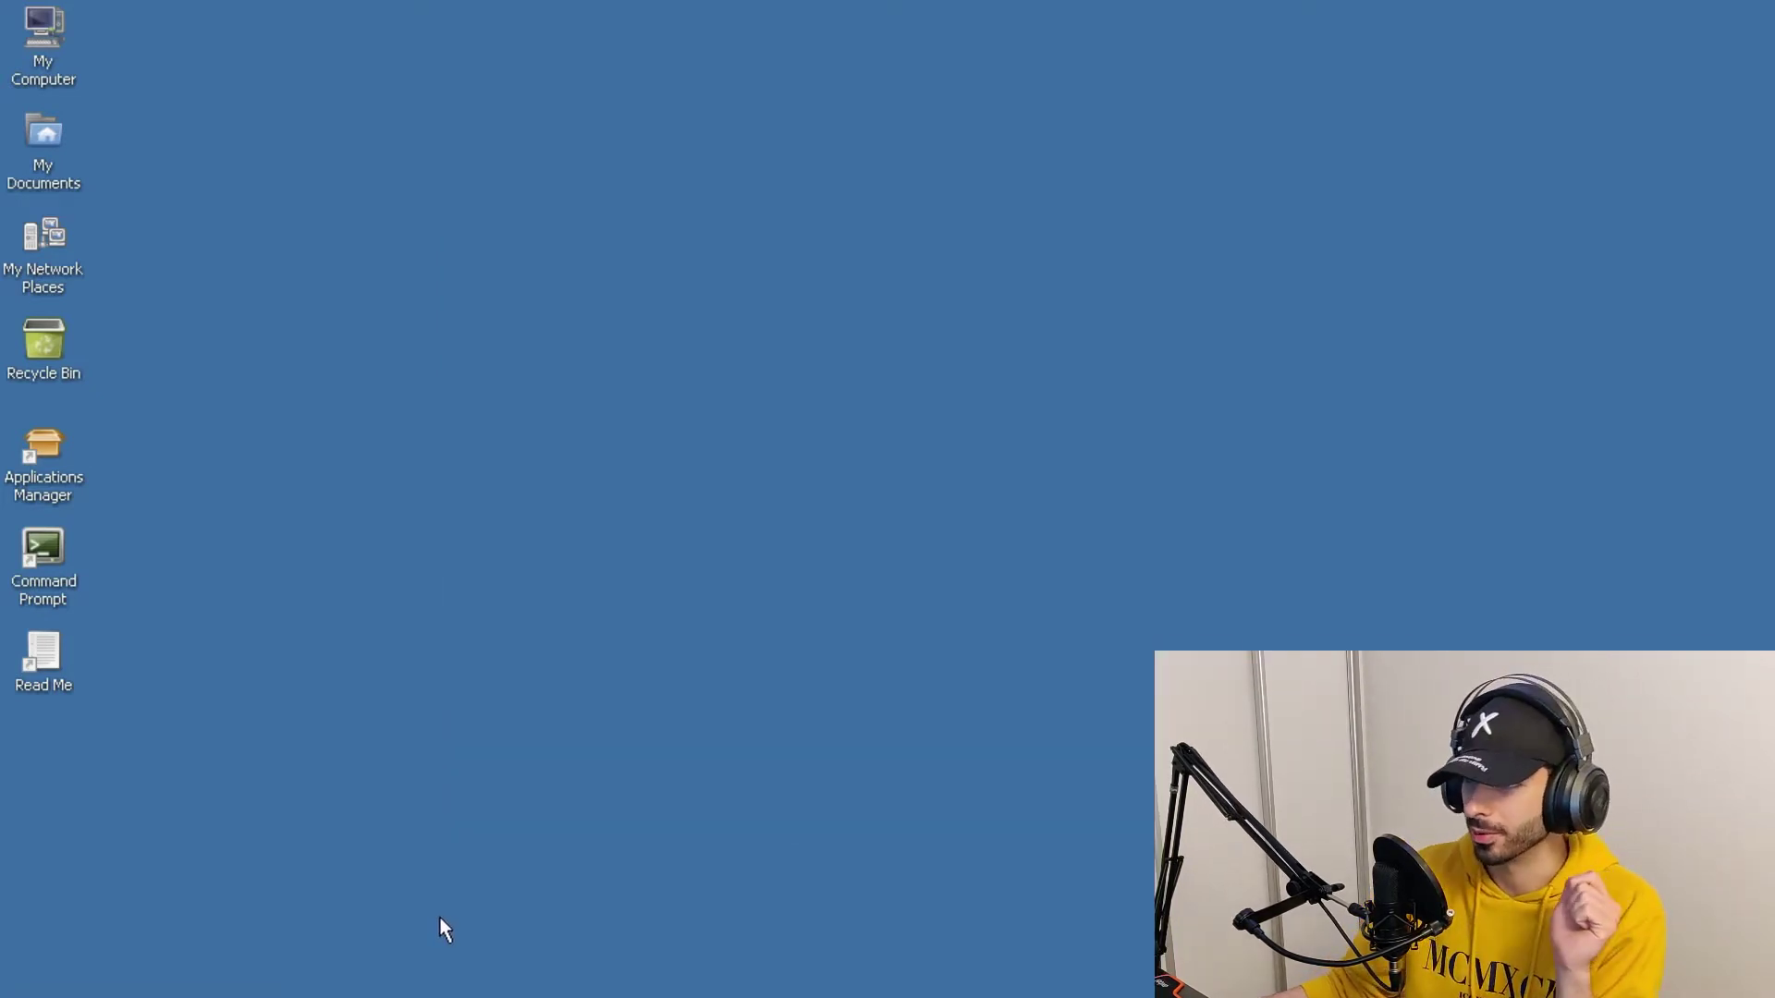
- Install Mozilla Firefox 48 from the Applications Manager
double_click(28, 439)
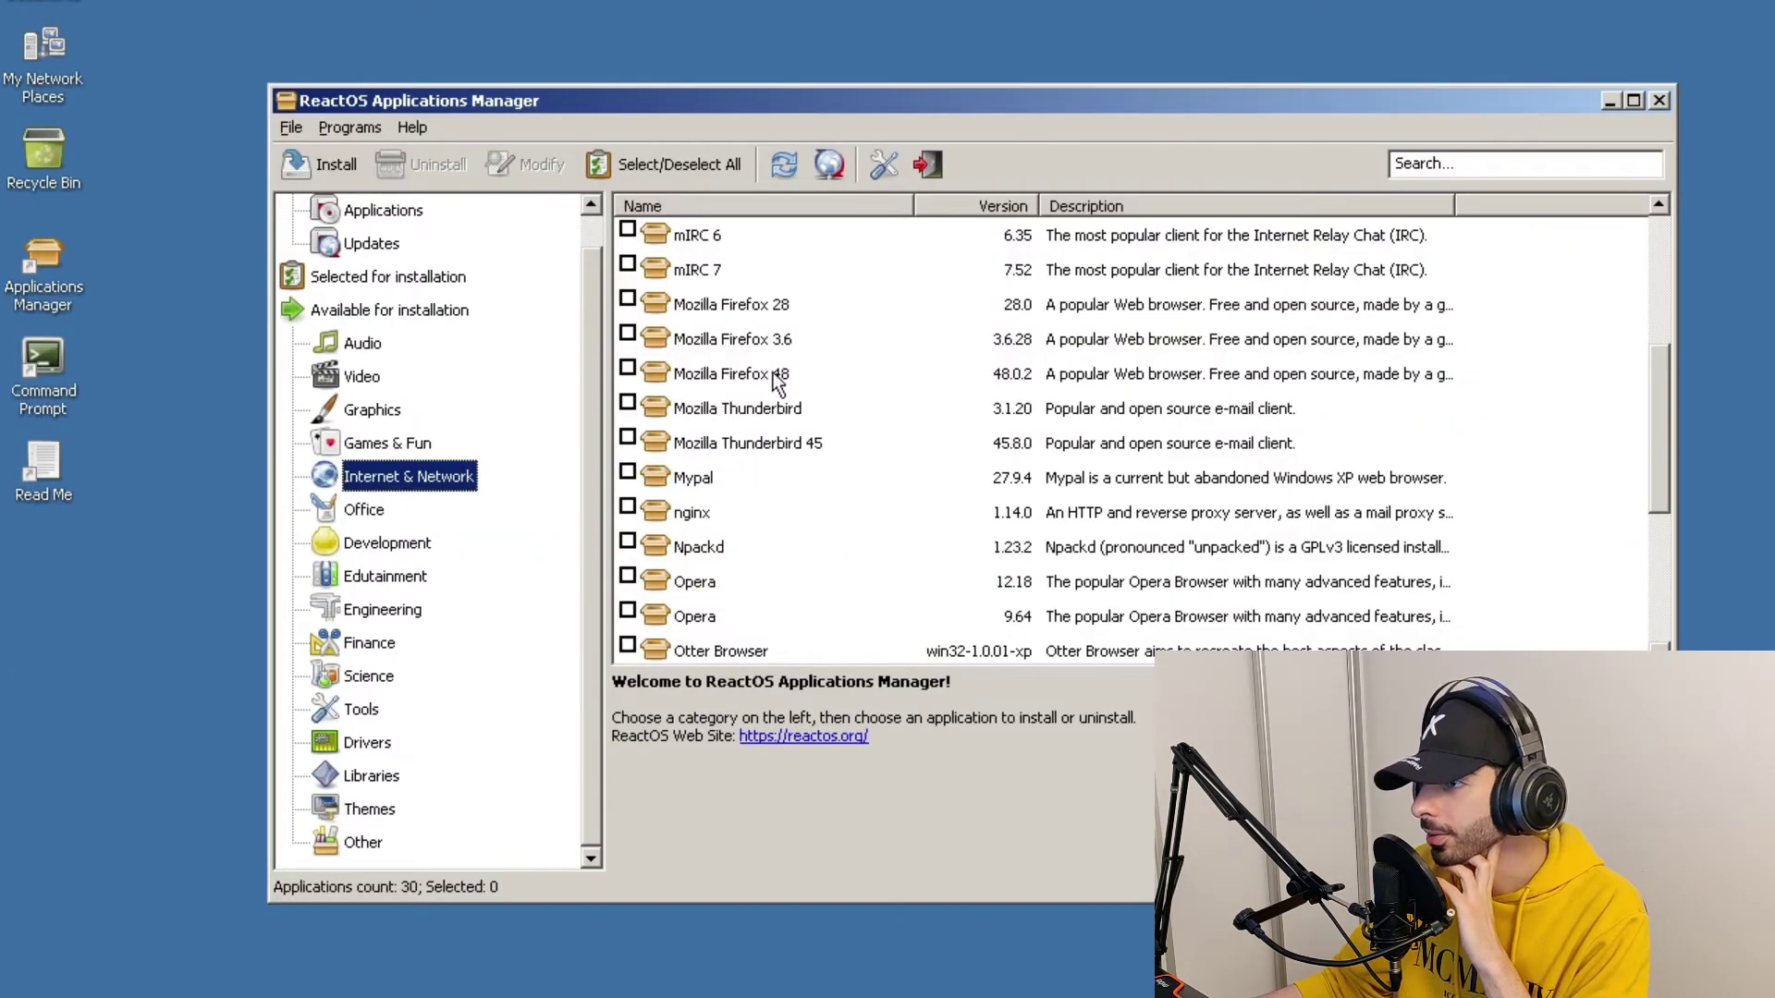
click(776, 379)
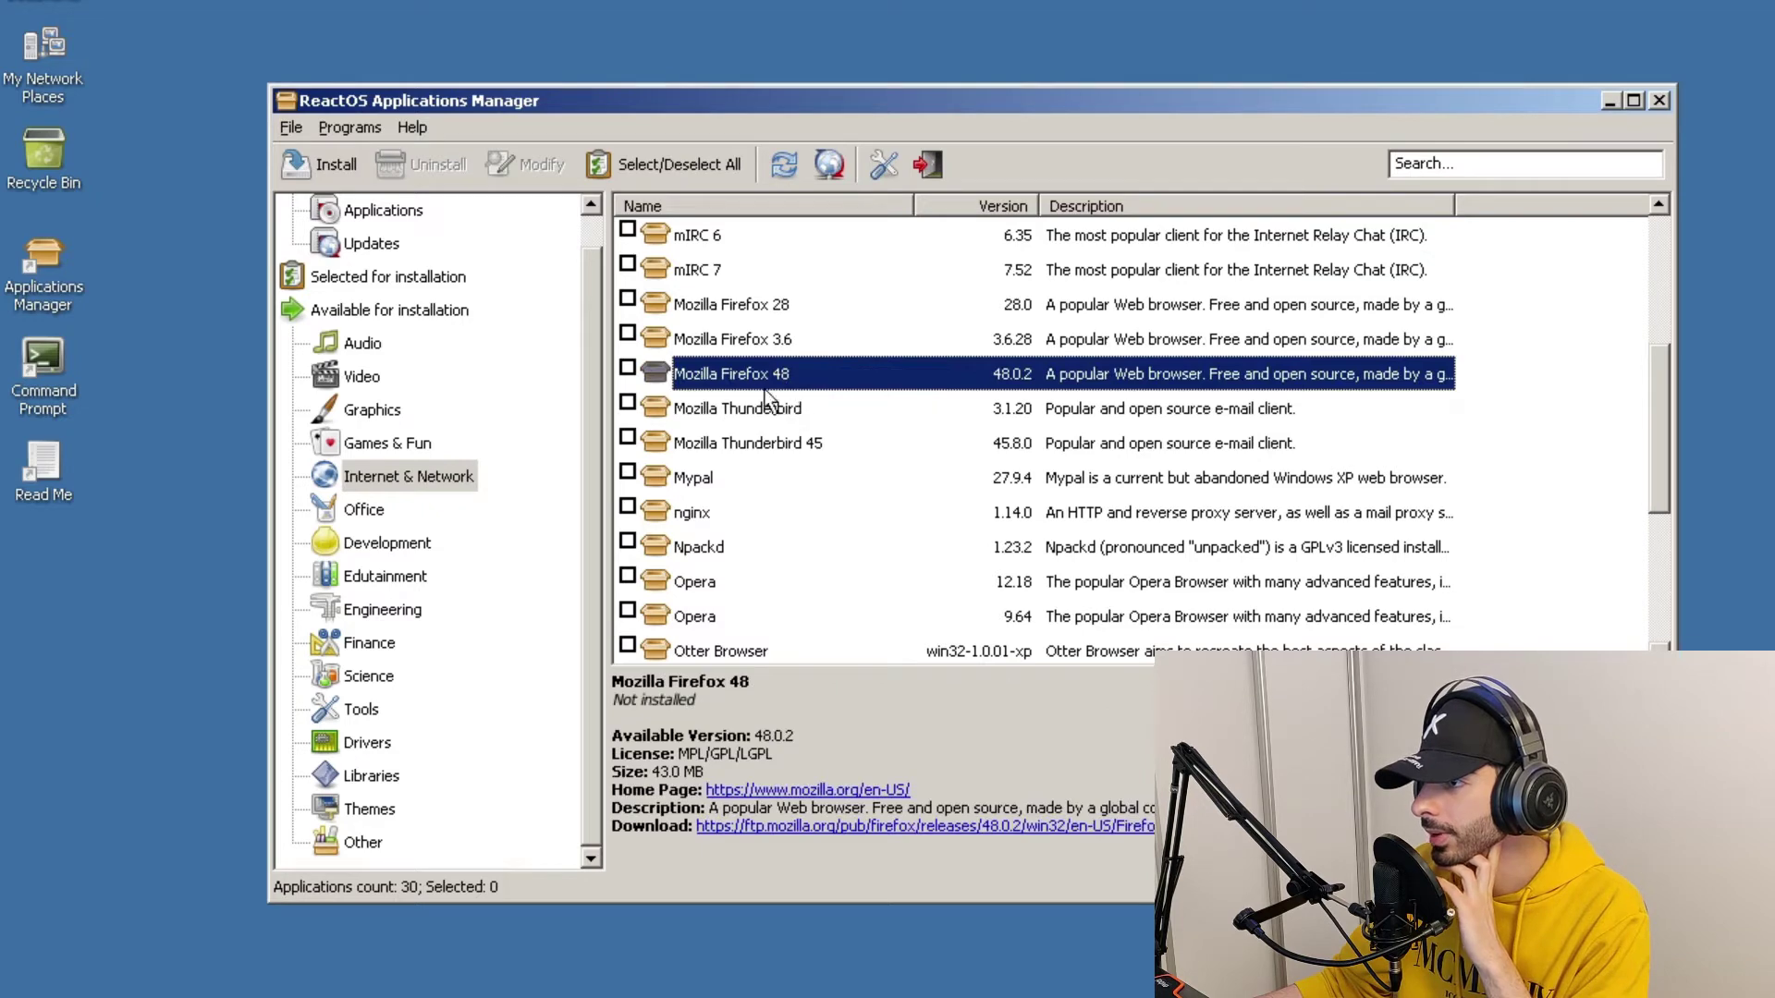
right_click(750, 366)
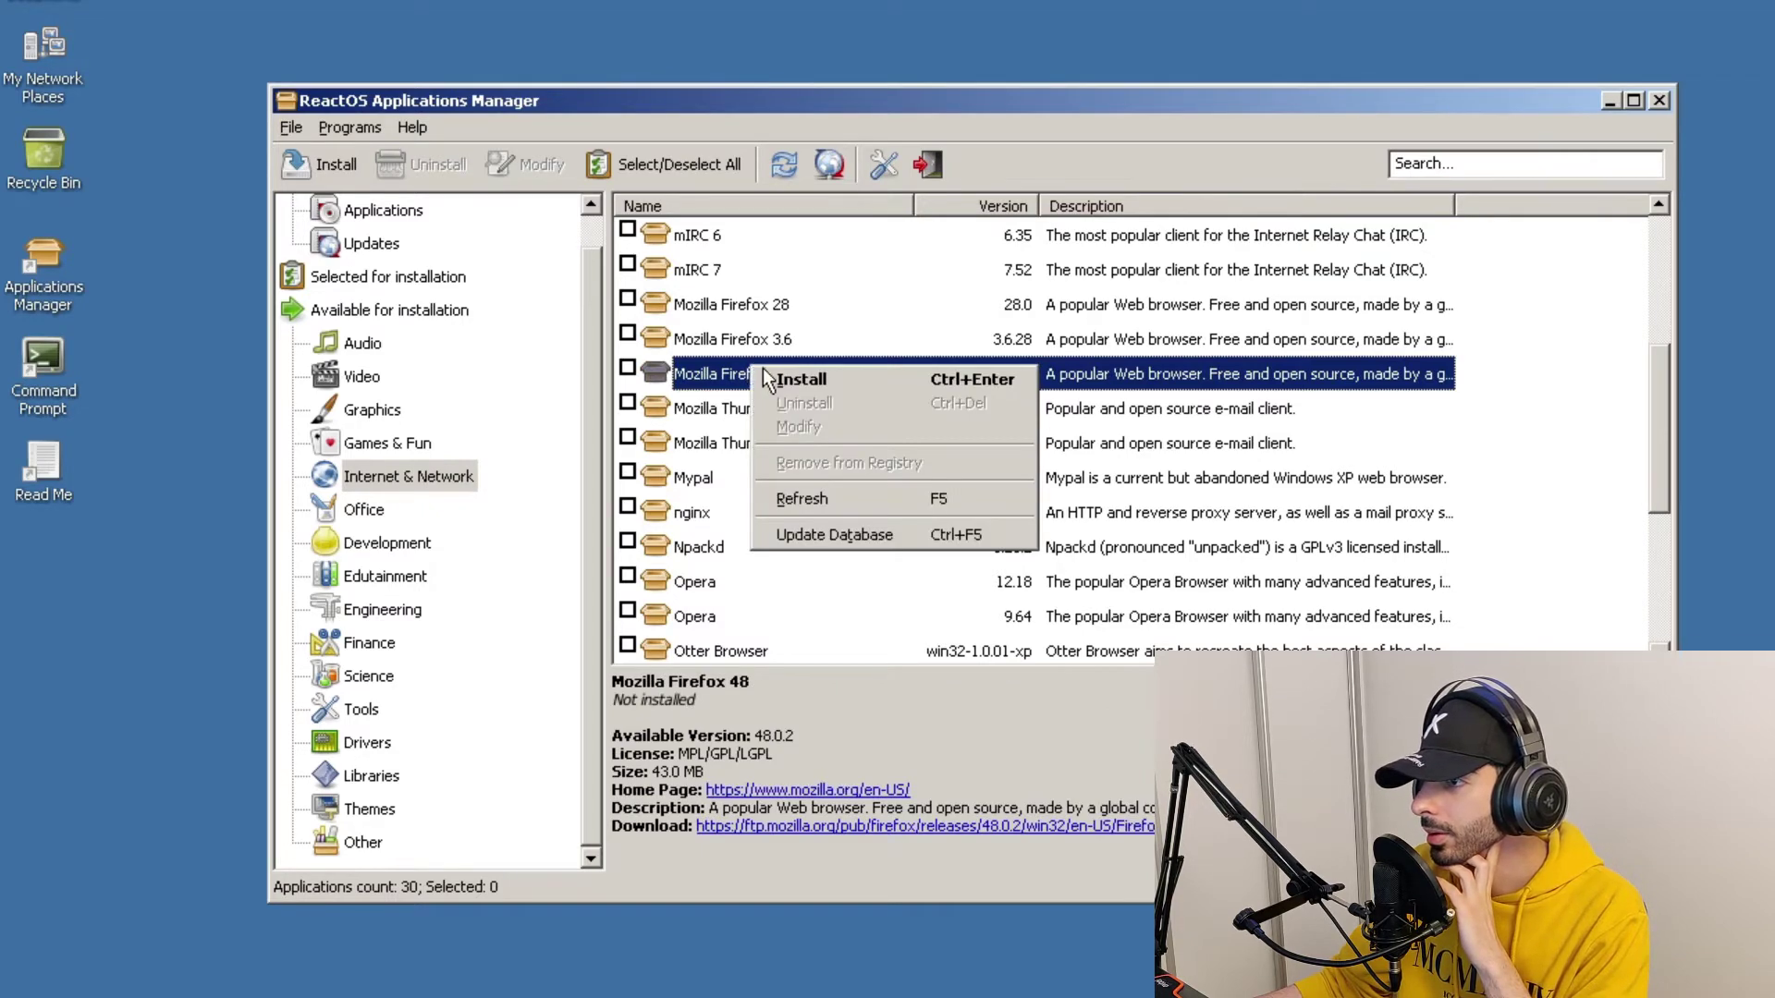
click(801, 379)
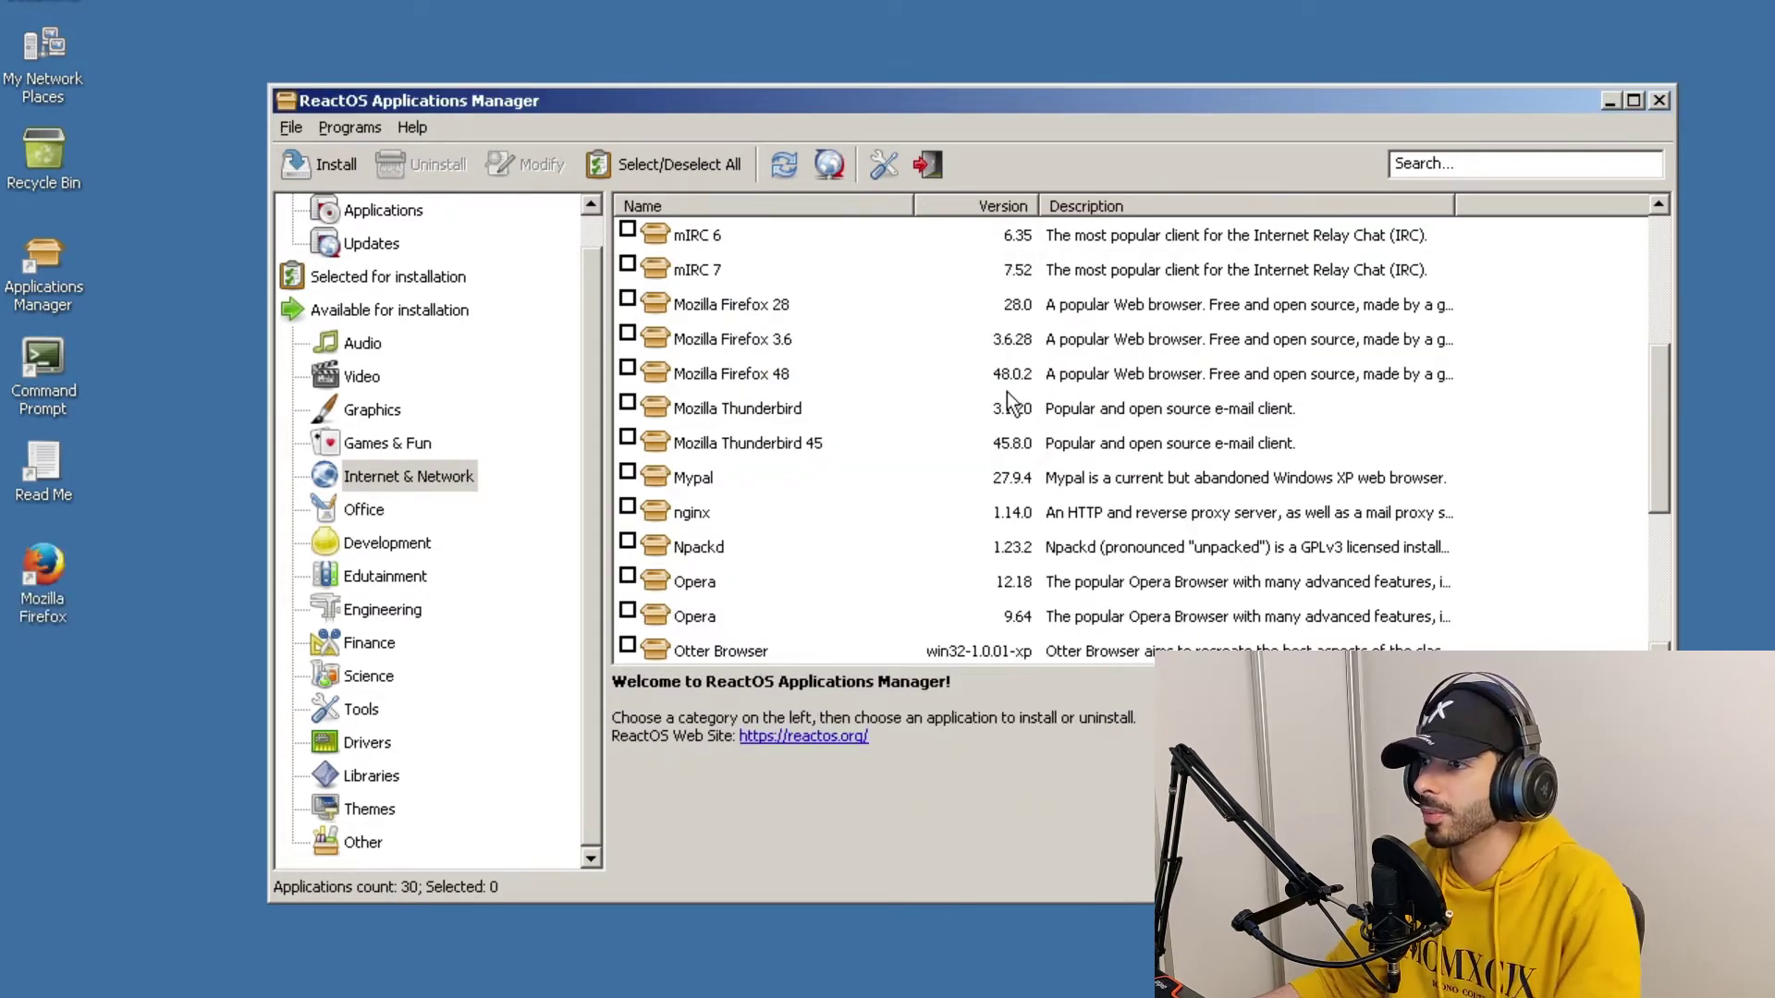
- Mark Audacity and Spotify in the Audio category and start installing them
scroll(1010, 404, down, 3)
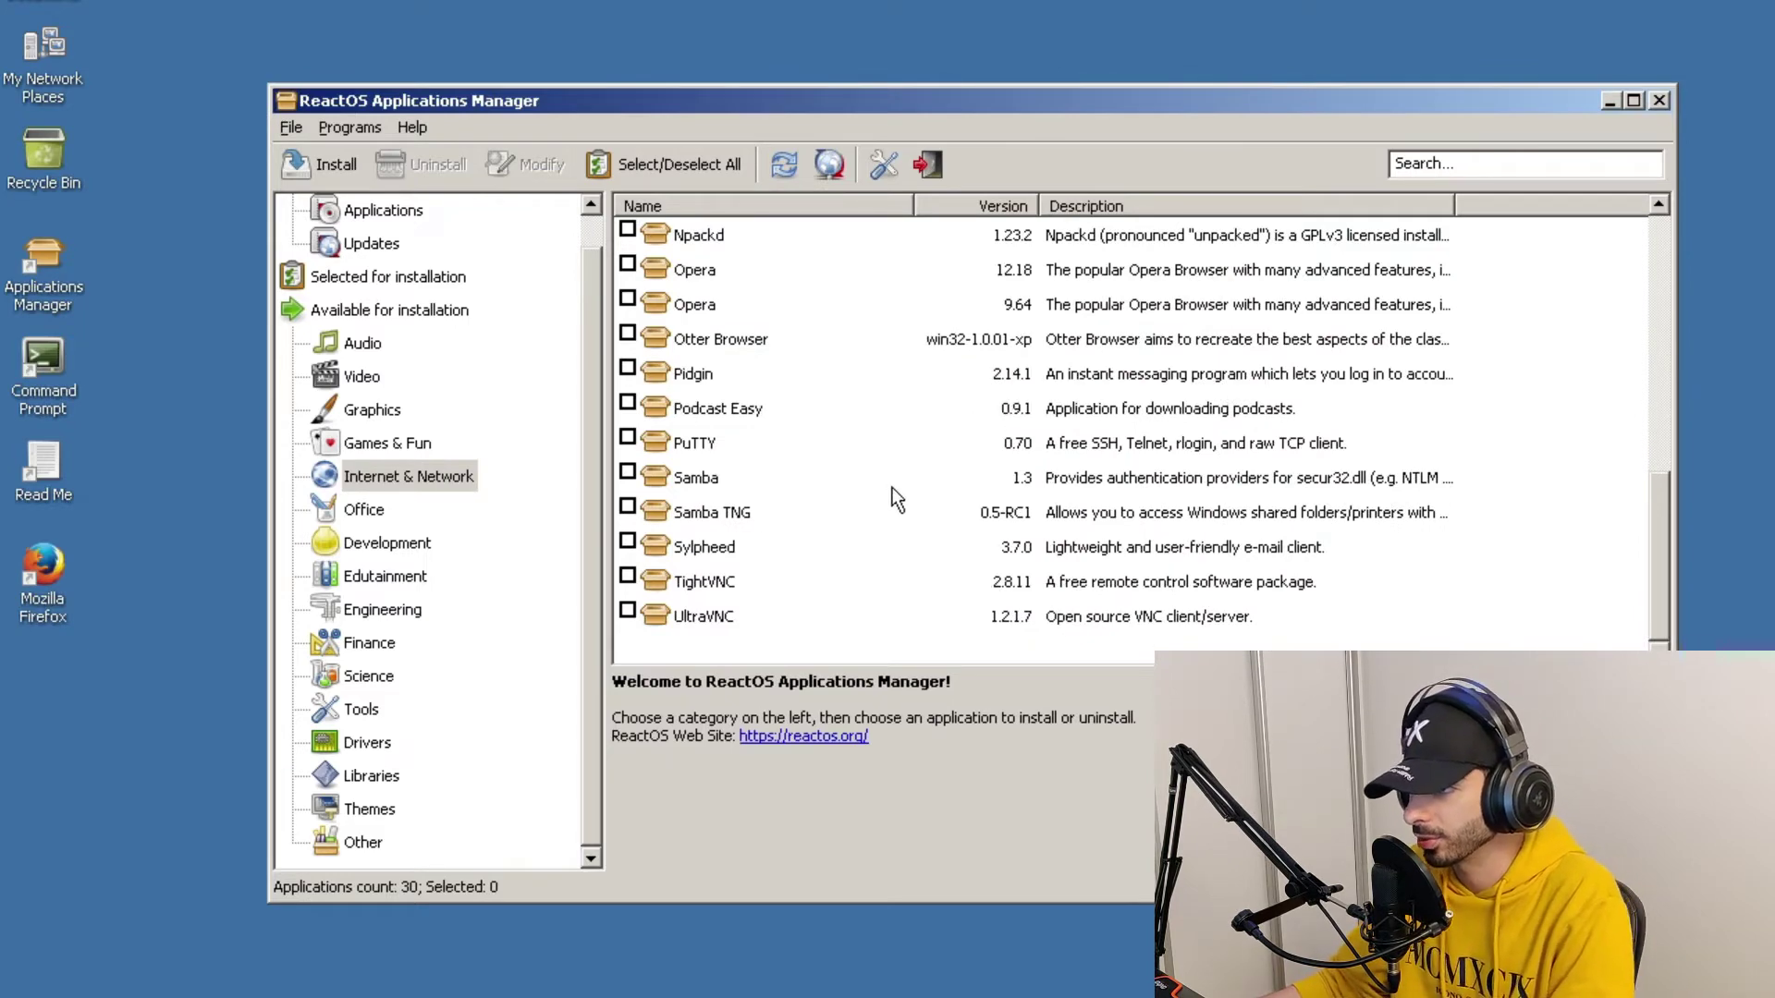
scroll(923, 518, up, 6)
click(362, 342)
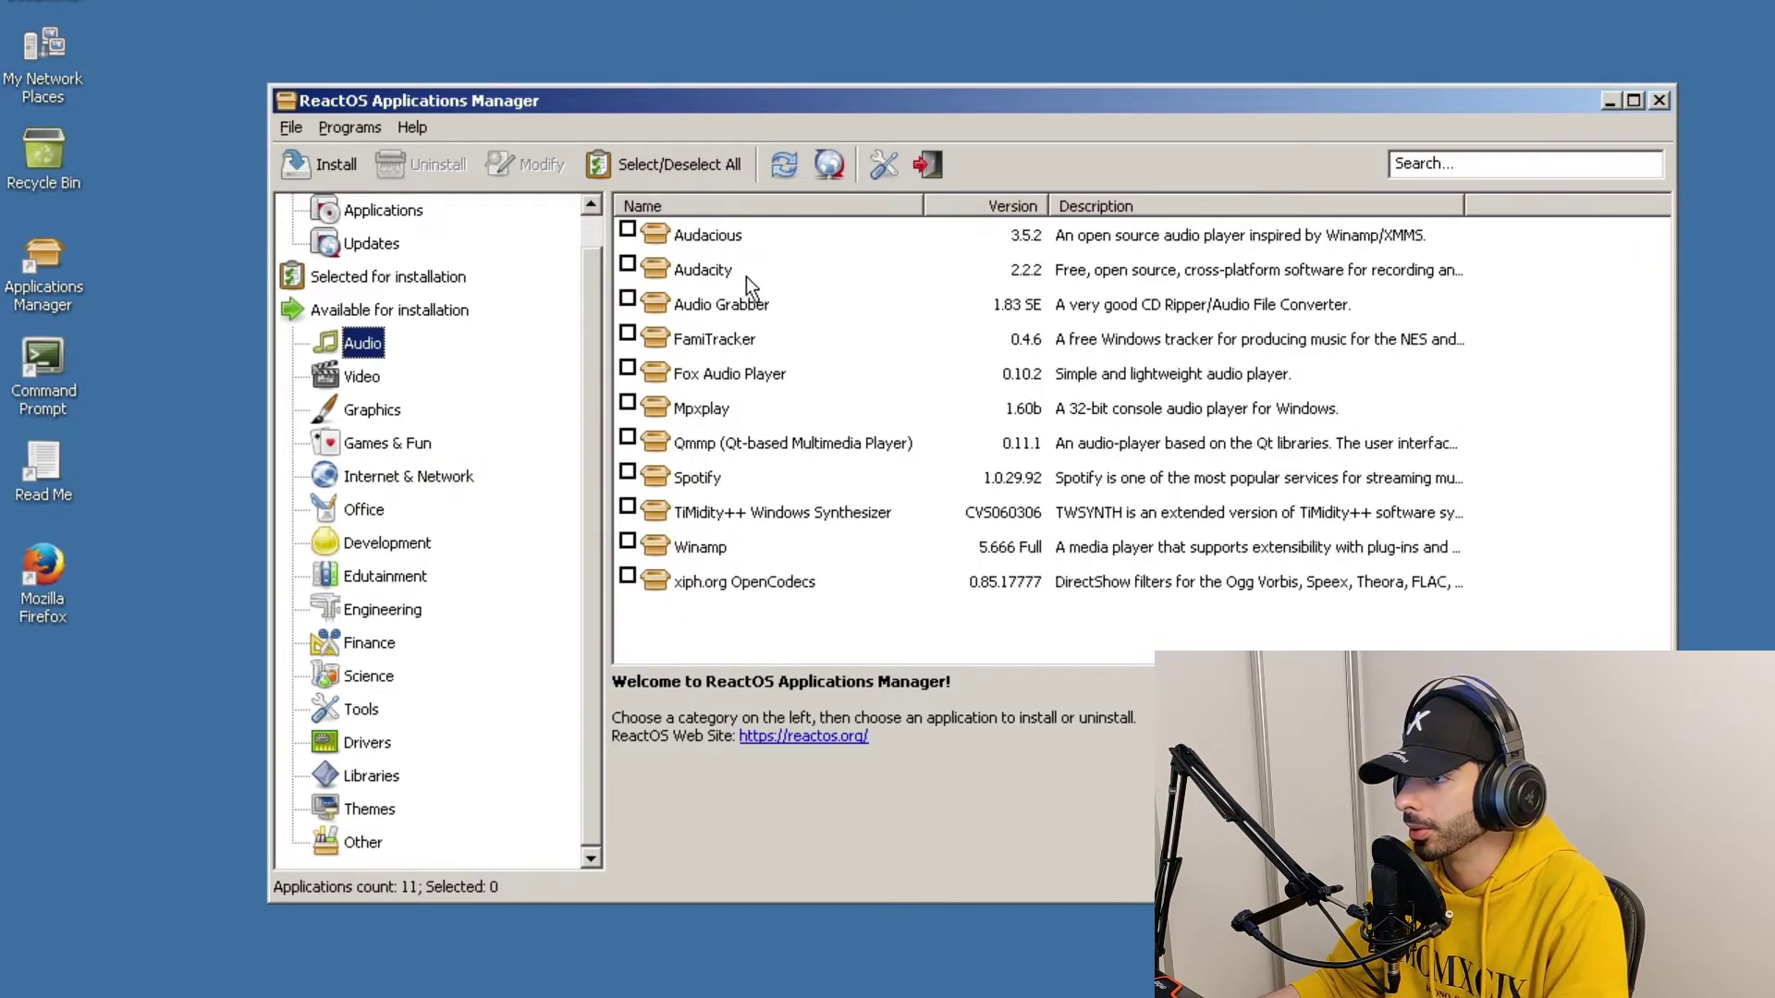
click(628, 266)
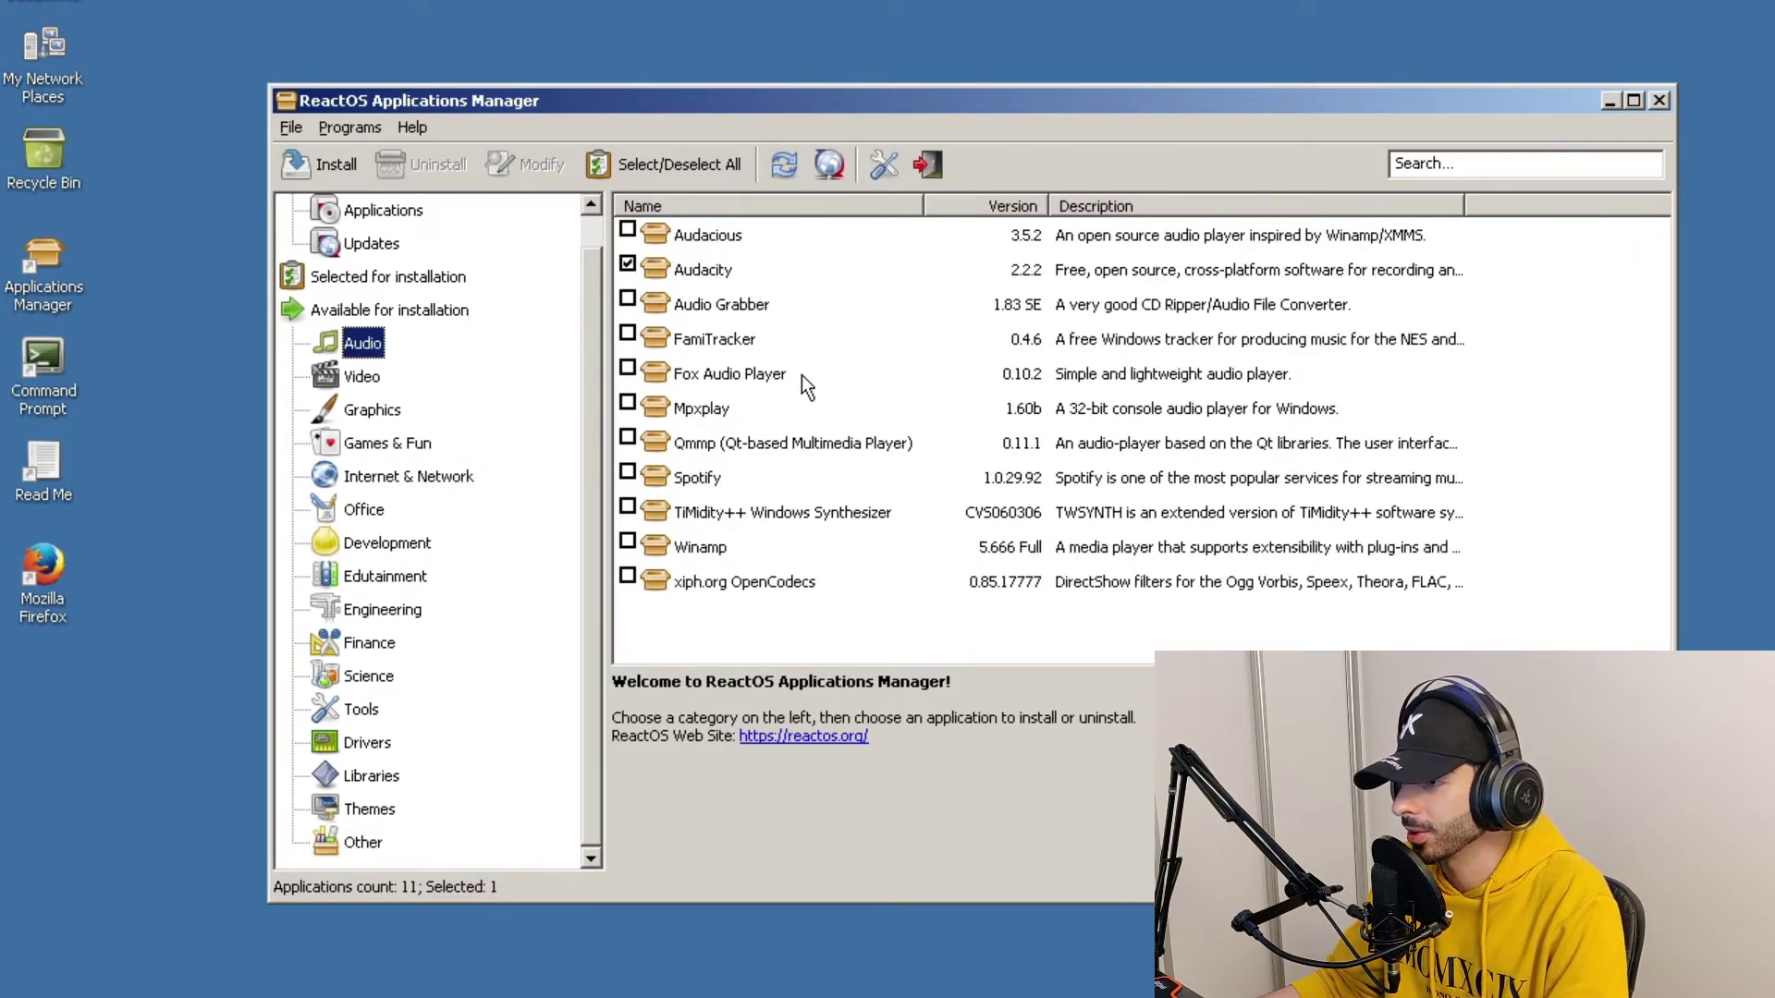
click(627, 473)
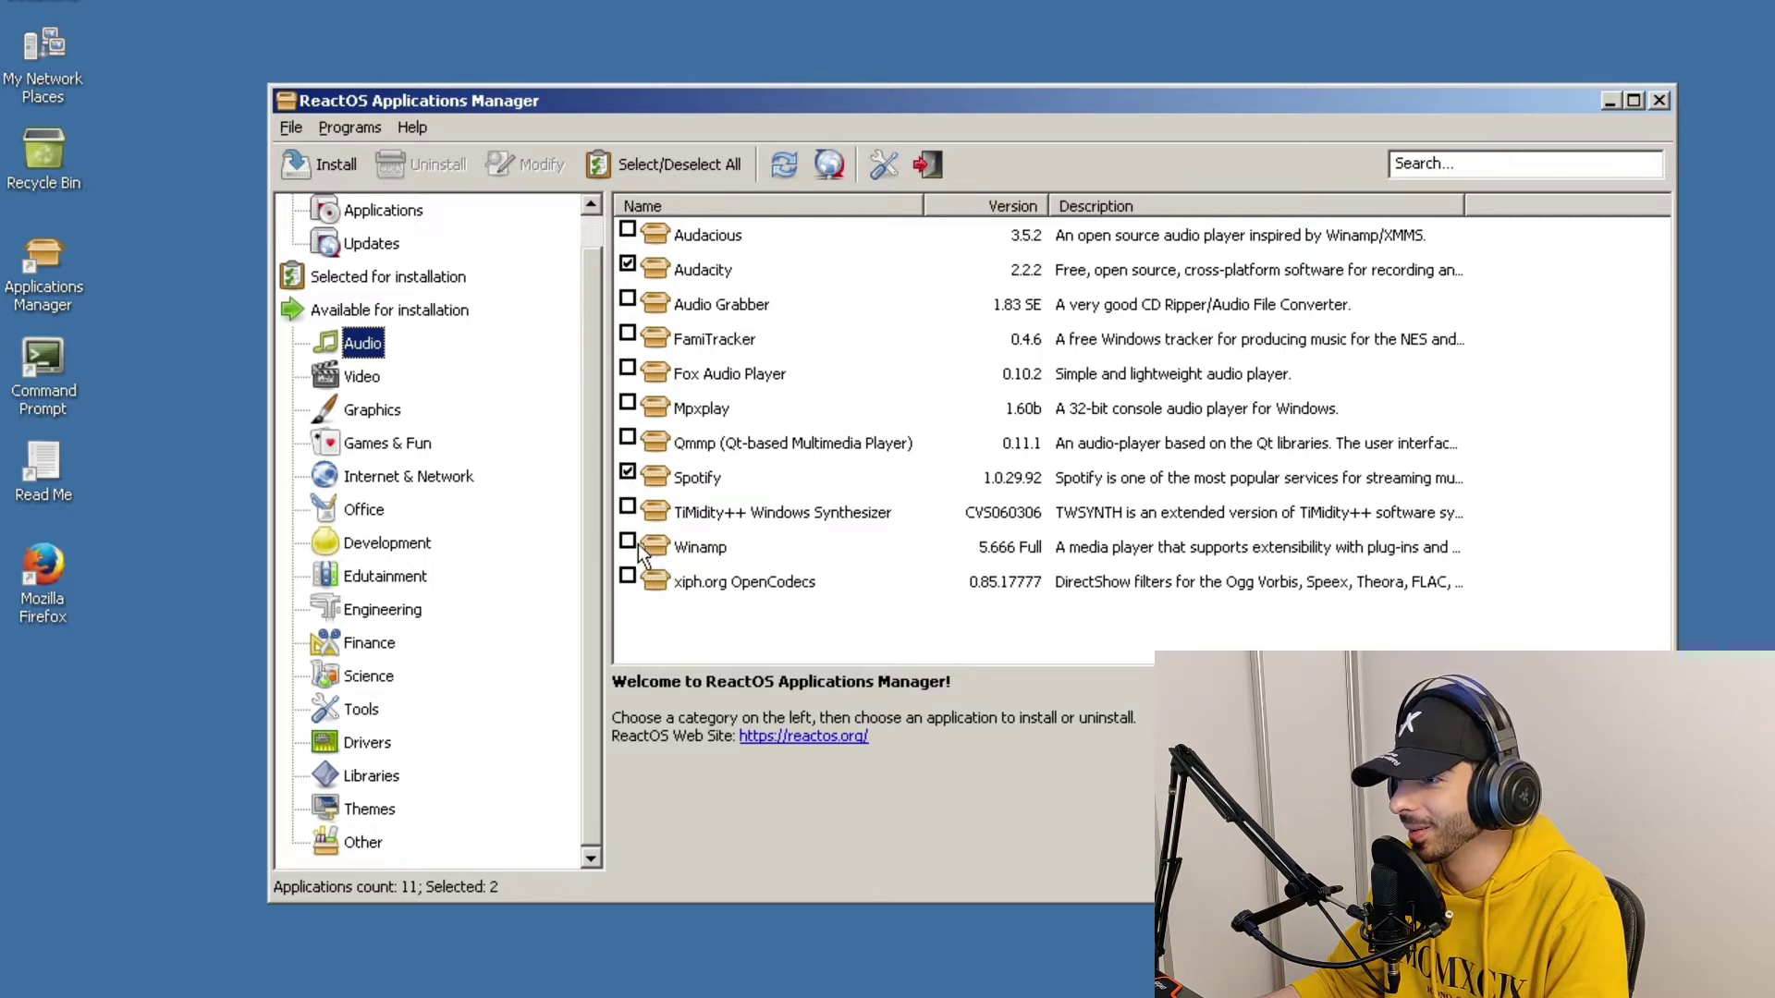
key(ctrl+Return)
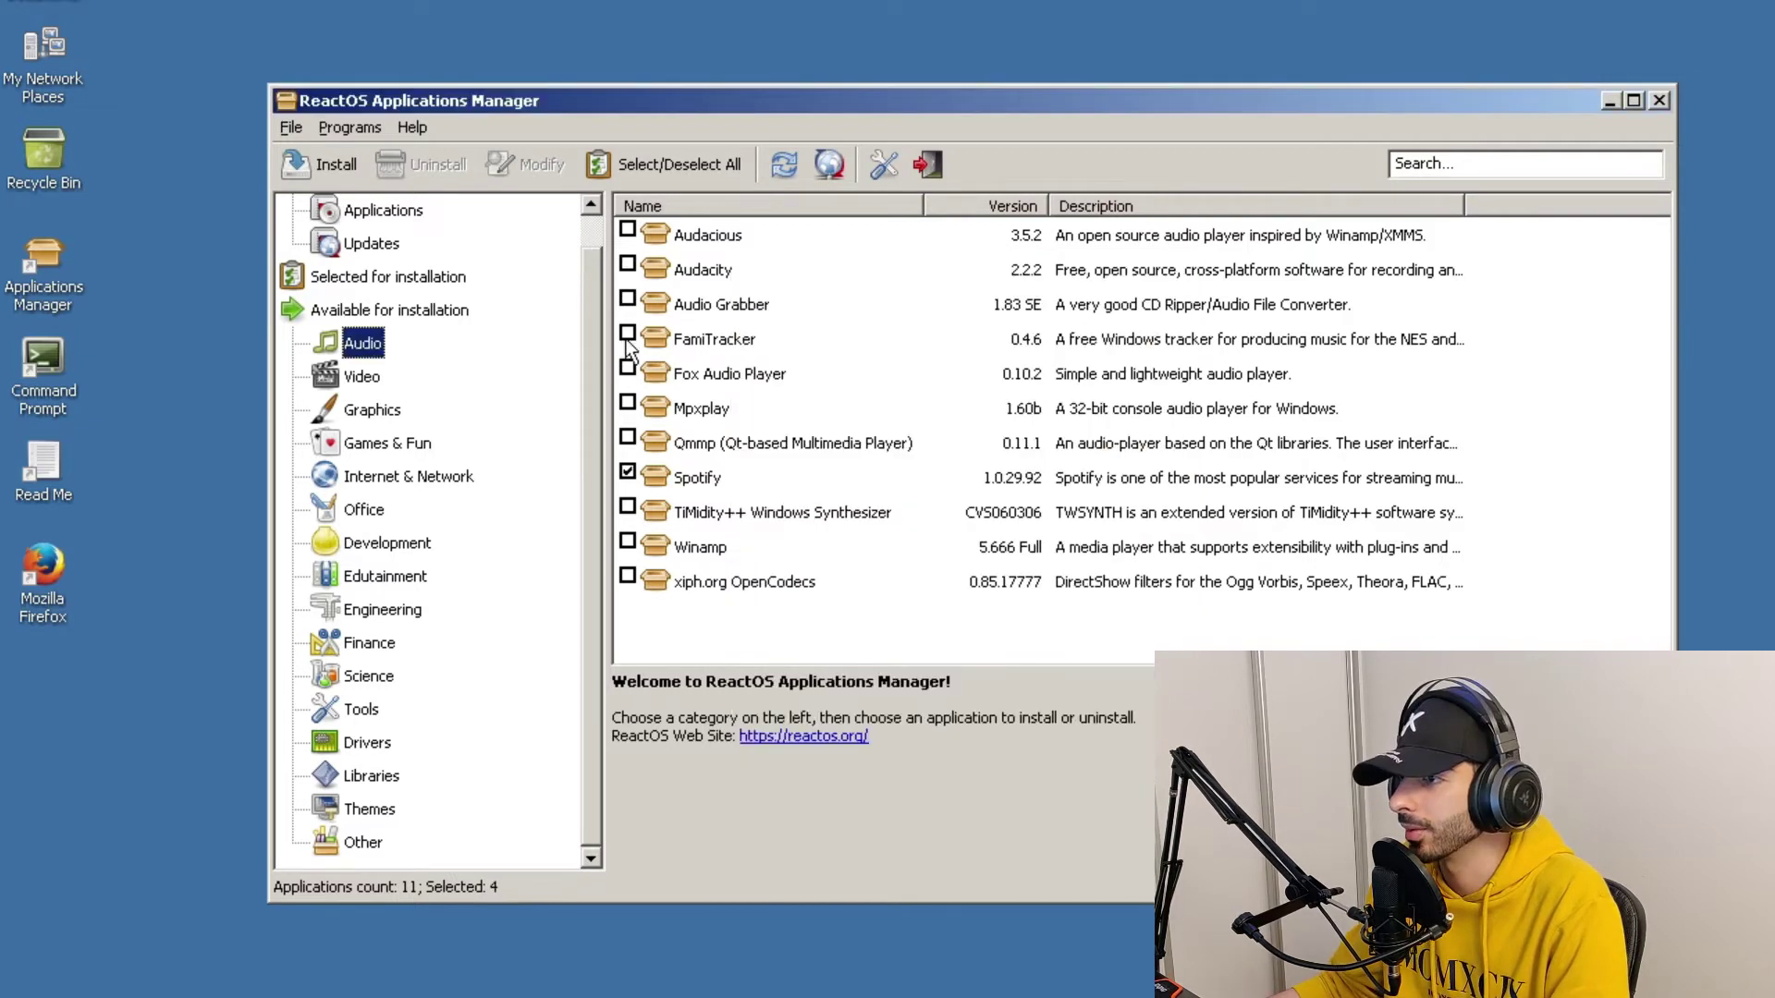
- Re-mark Audacity and mark Winamp for installation, then browse the Video category
click(627, 301)
click(628, 298)
click(628, 264)
click(627, 541)
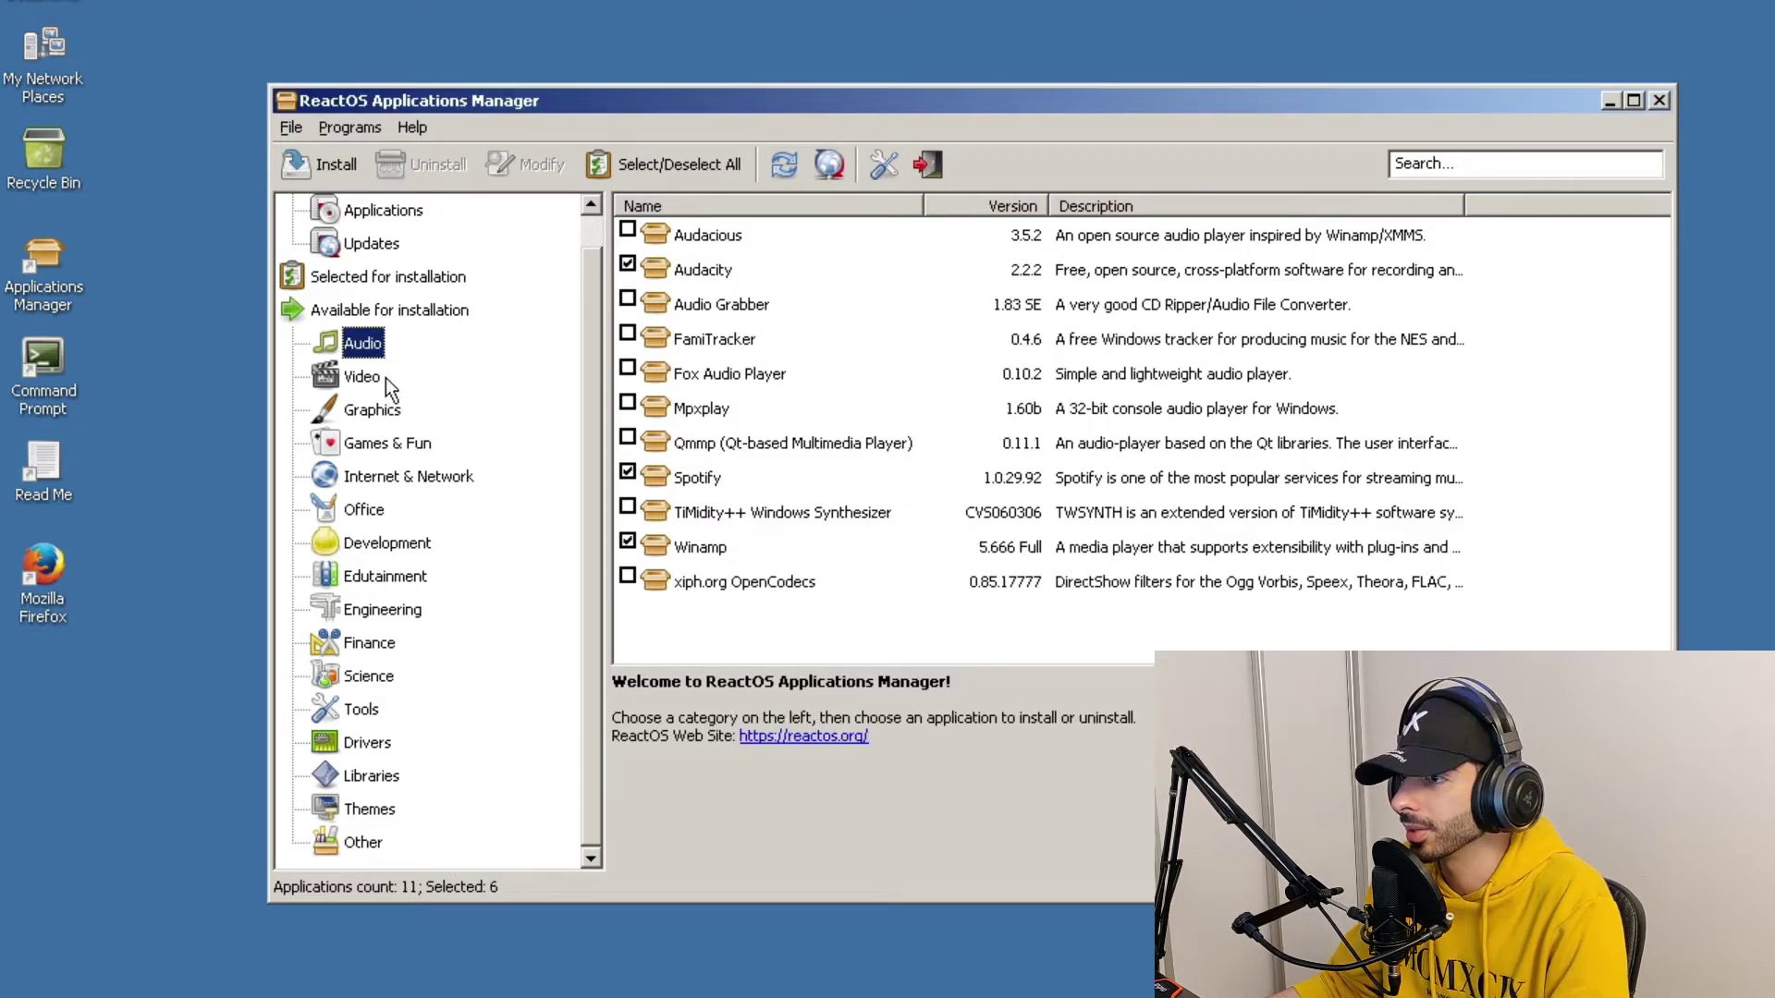
click(370, 377)
click(360, 346)
click(363, 381)
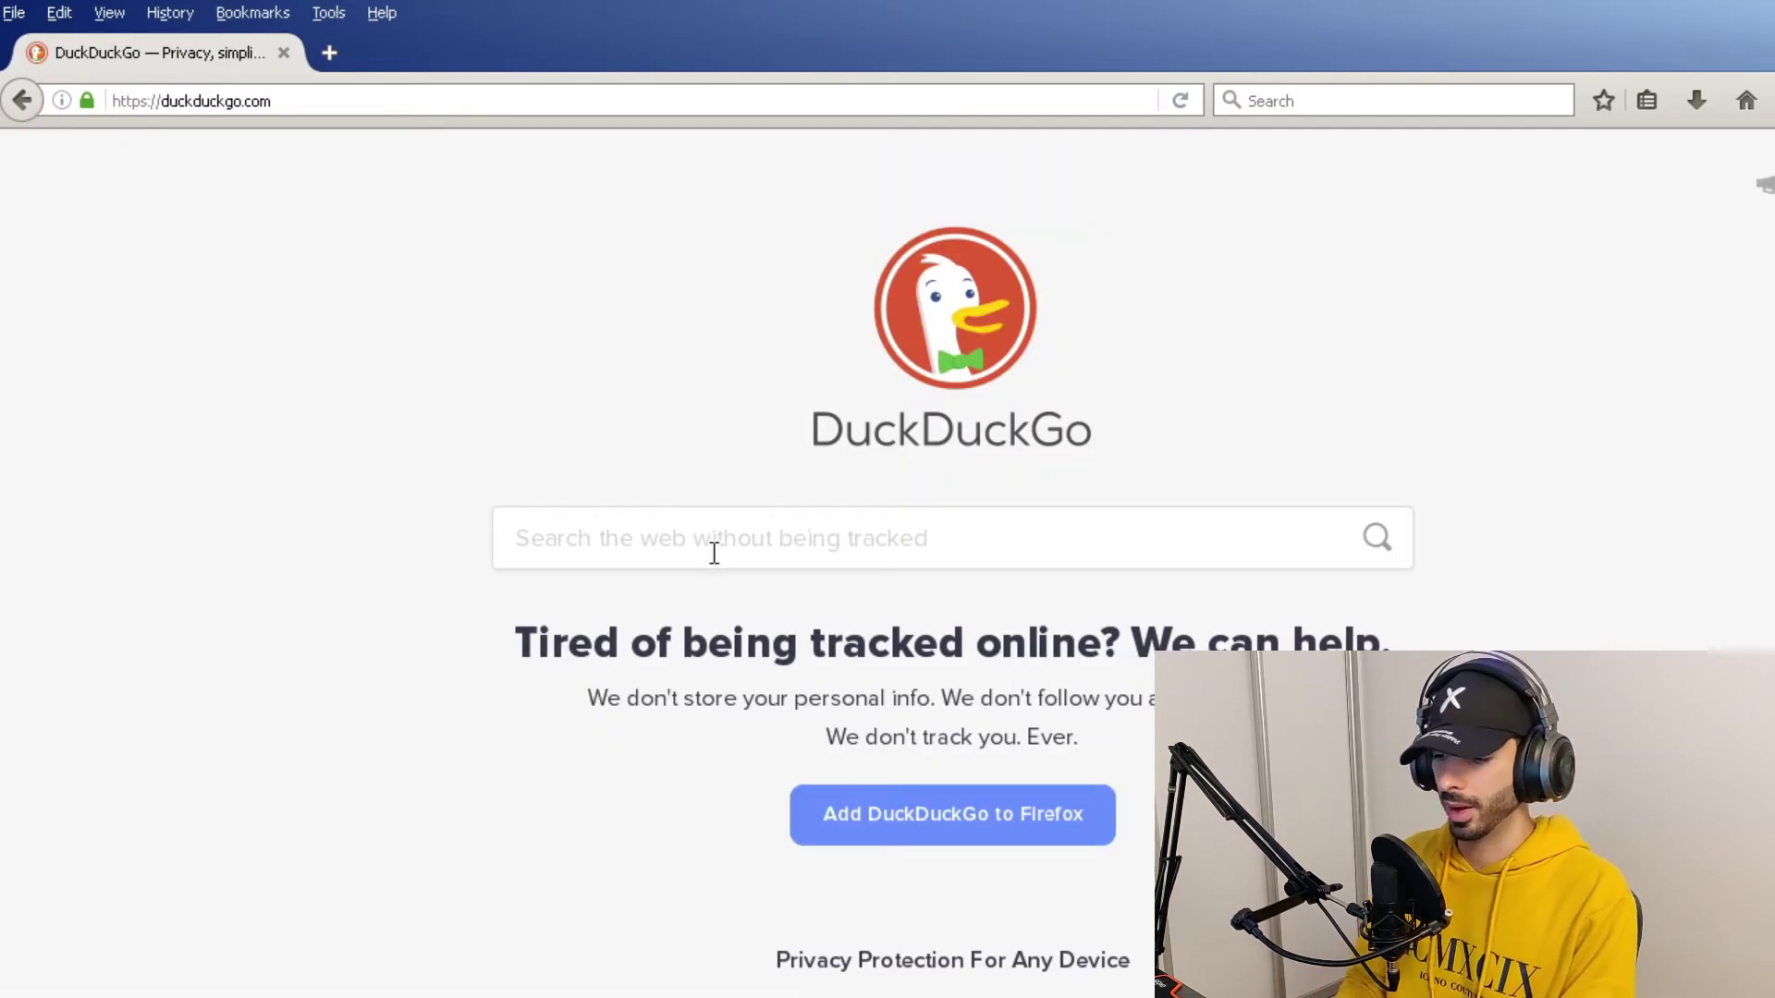
- Search DuckDuckGo for 'disocrd' and open the Discord download page
text(disocrd)
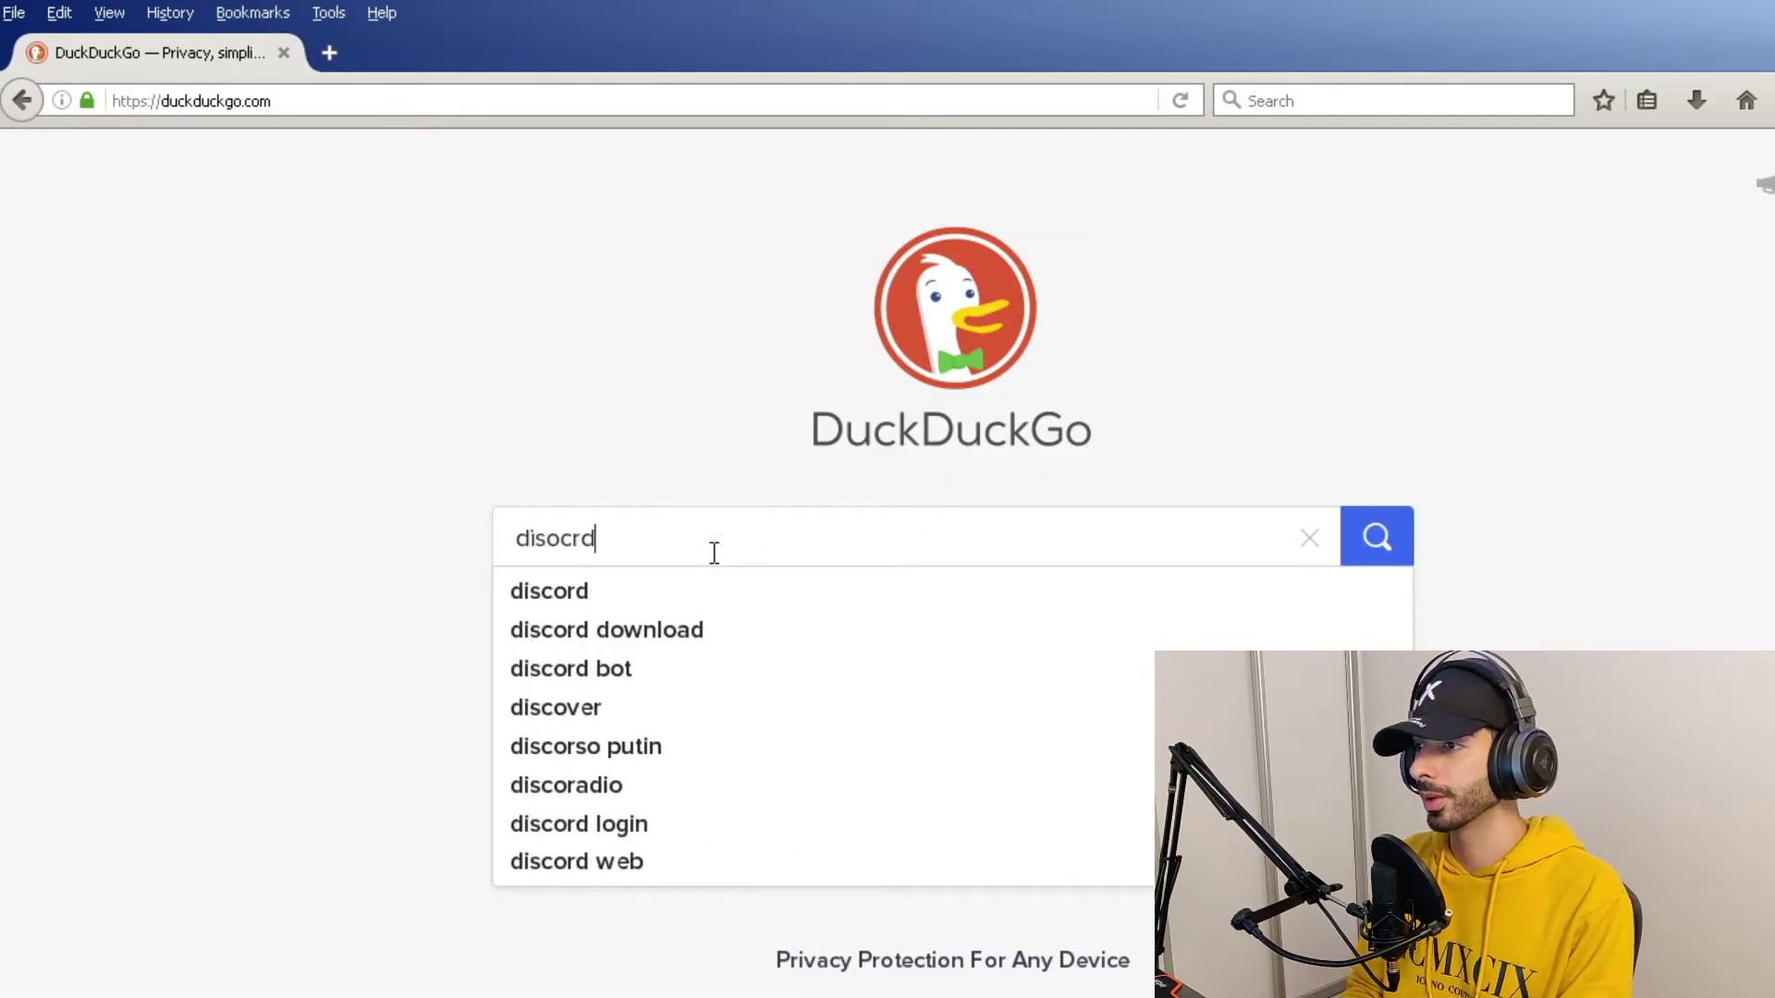
key(Return)
click(457, 638)
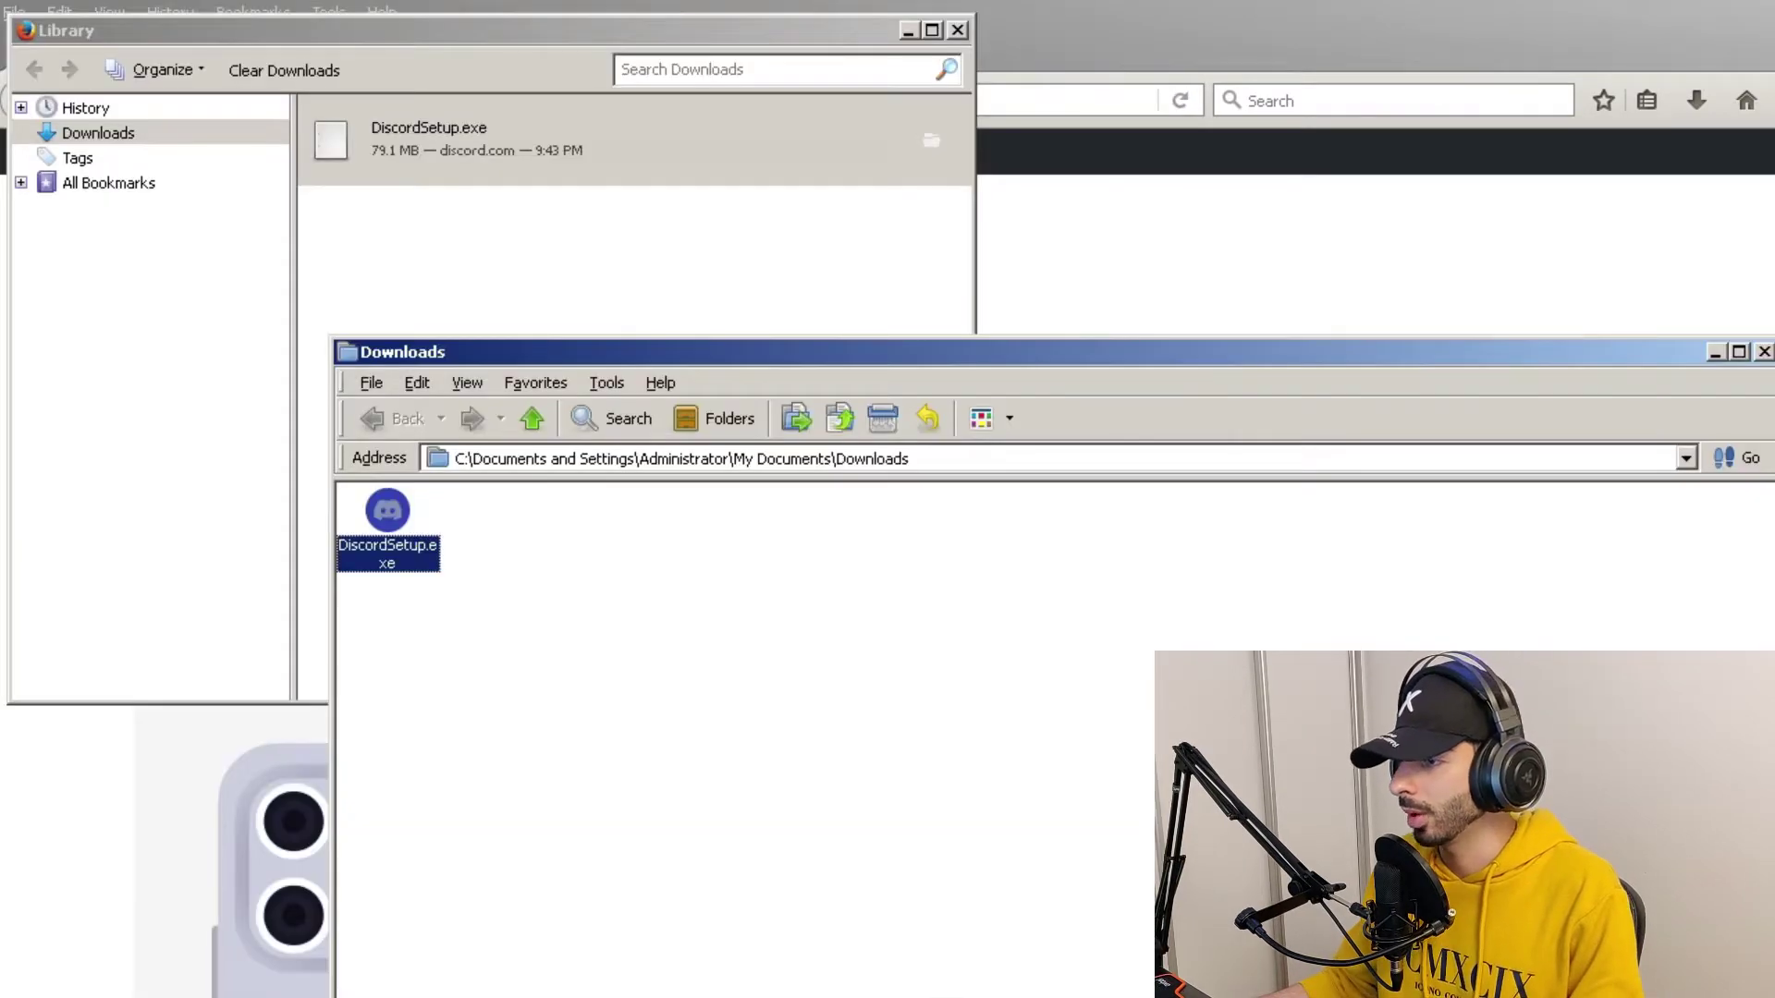
- View CPU and memory usage on Task Manager's Performance tab
key(ctrl+shift+Escape)
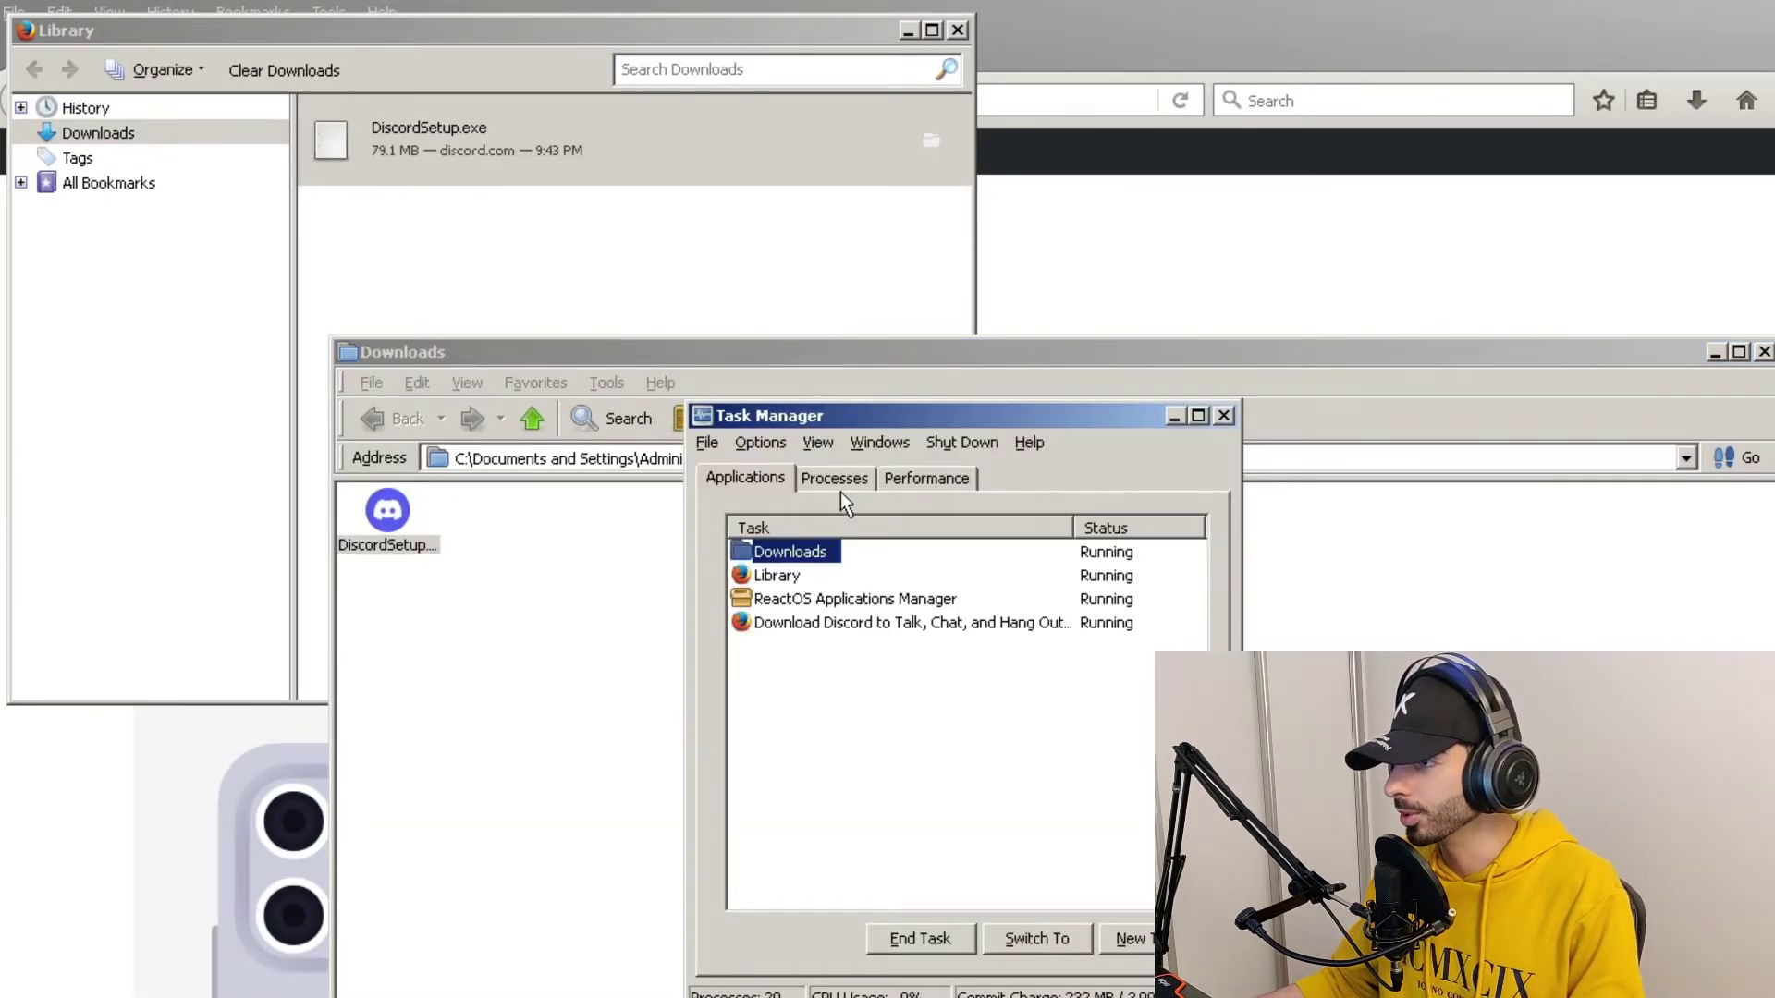
click(837, 479)
click(906, 477)
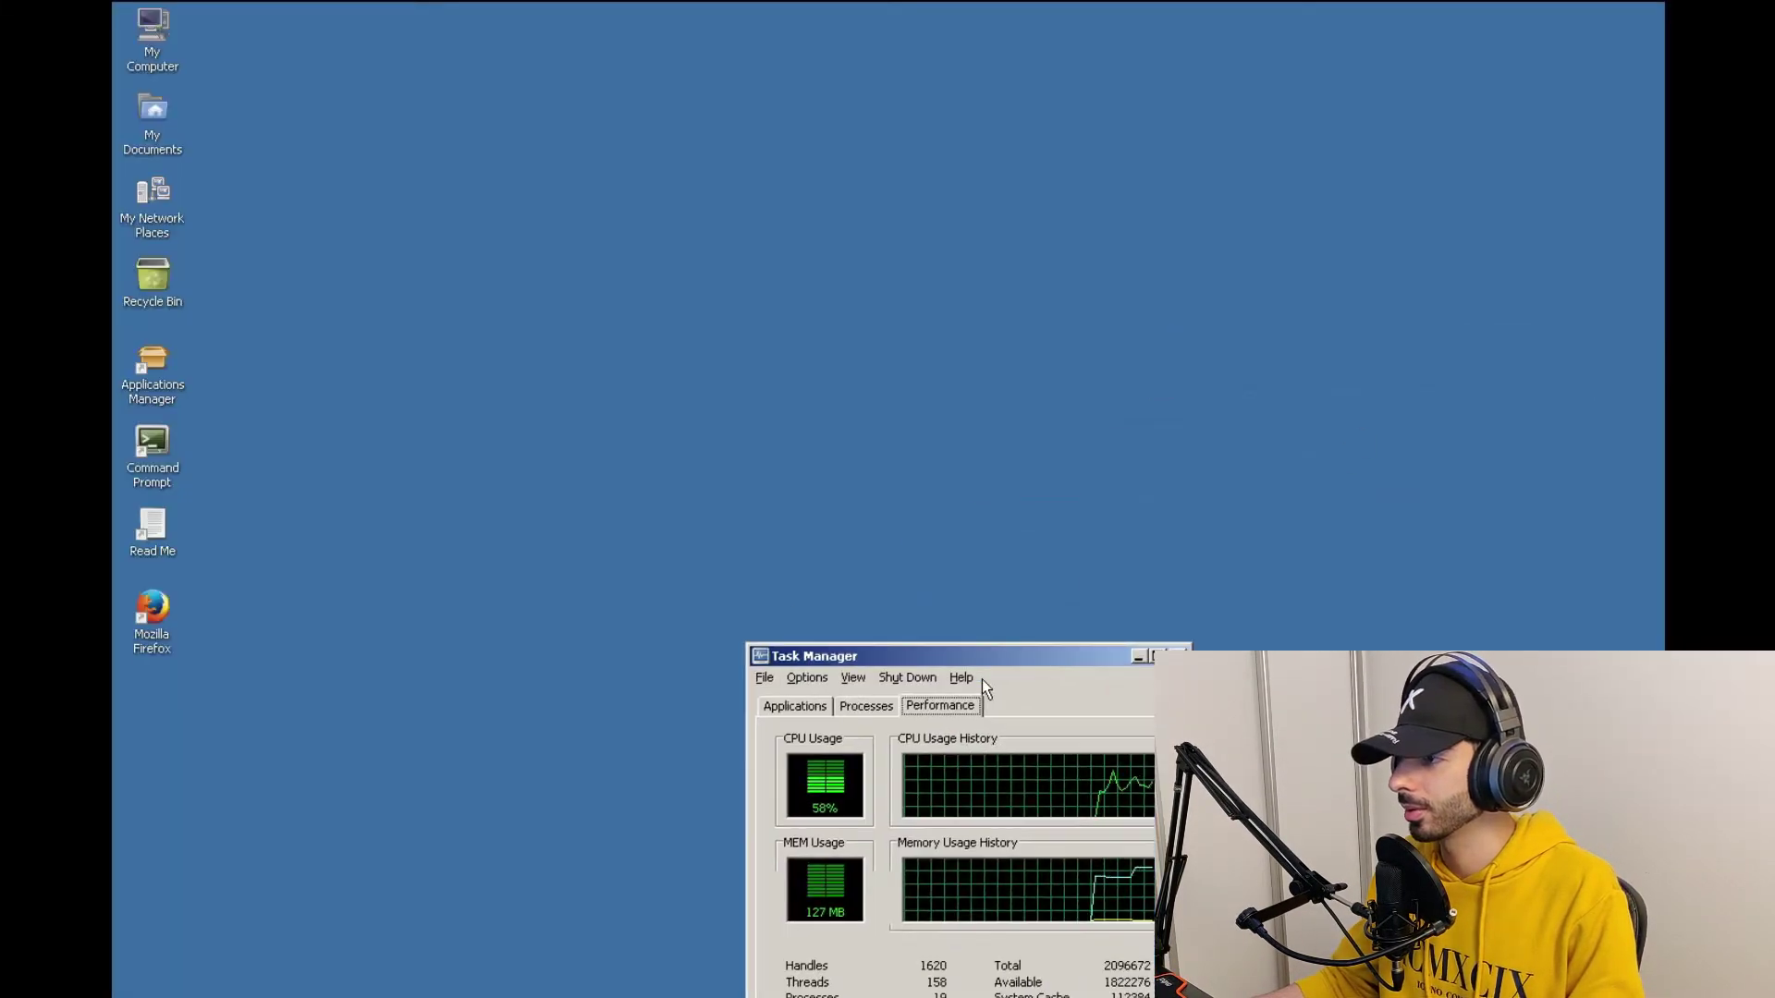
drag(981, 650, 1357, 417)
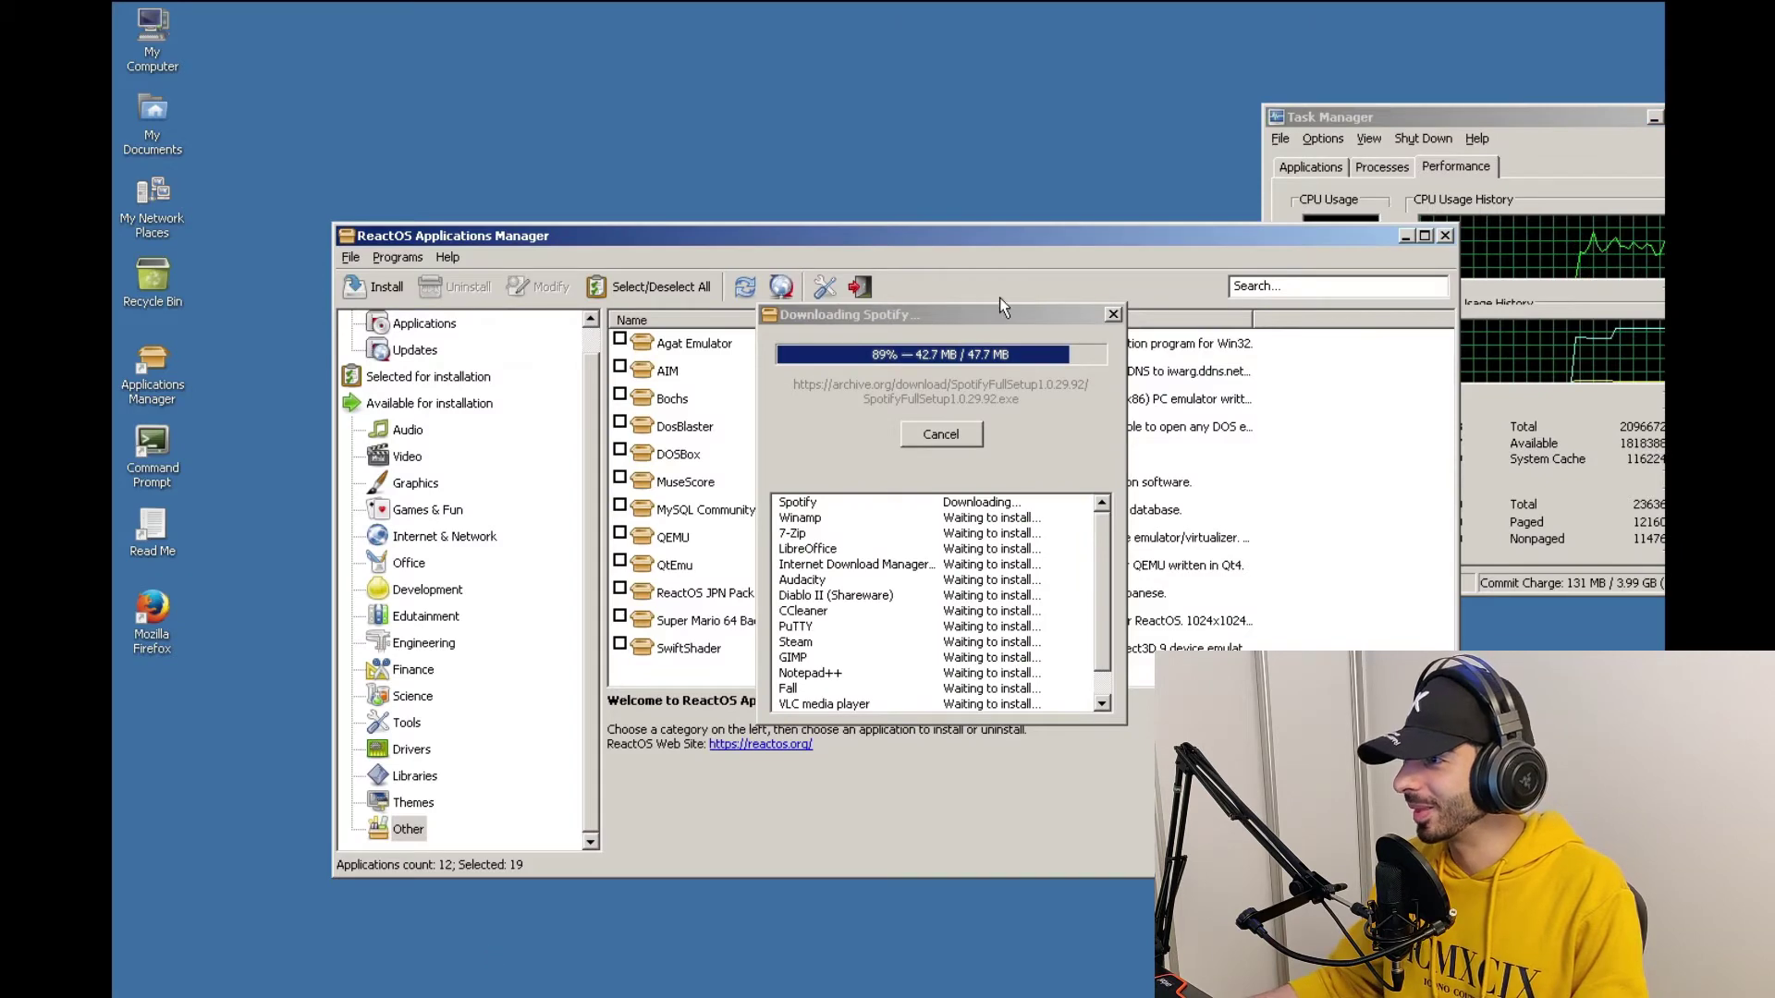
- Move the Spotify download, Applications Manager and Task Manager windows apart so each is visible
drag(960, 321, 772, 321)
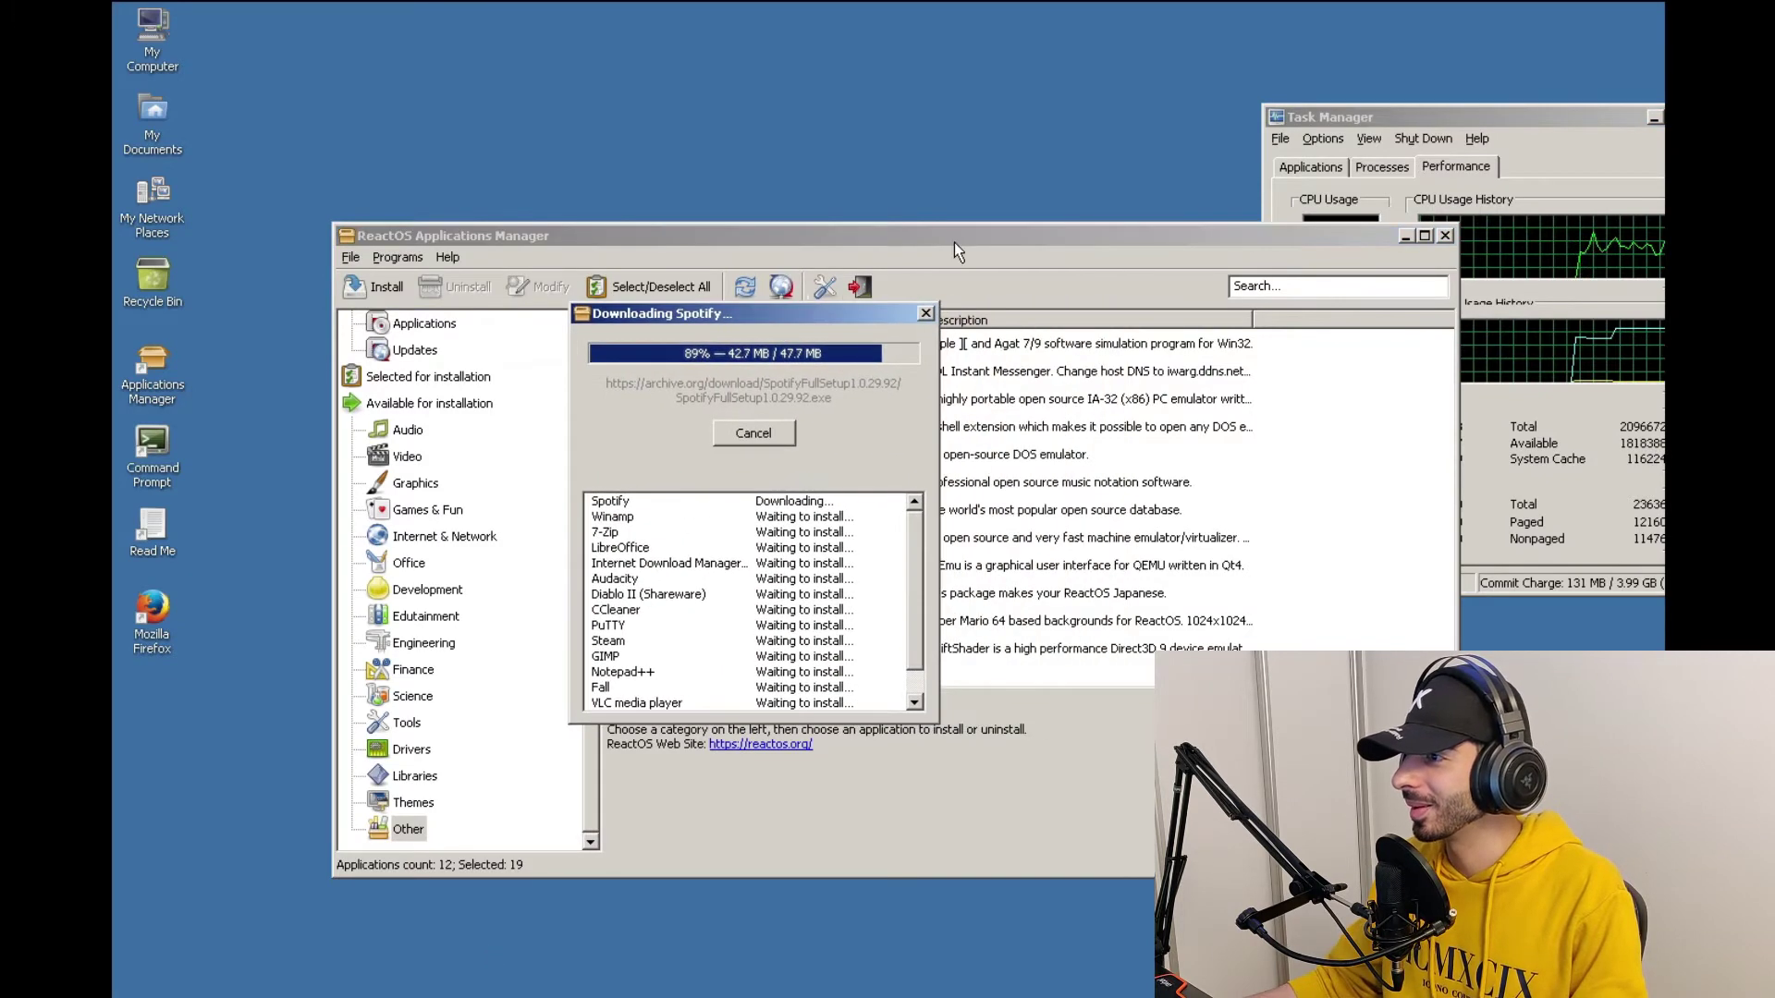
drag(954, 238, 695, 127)
drag(1430, 120, 1469, 206)
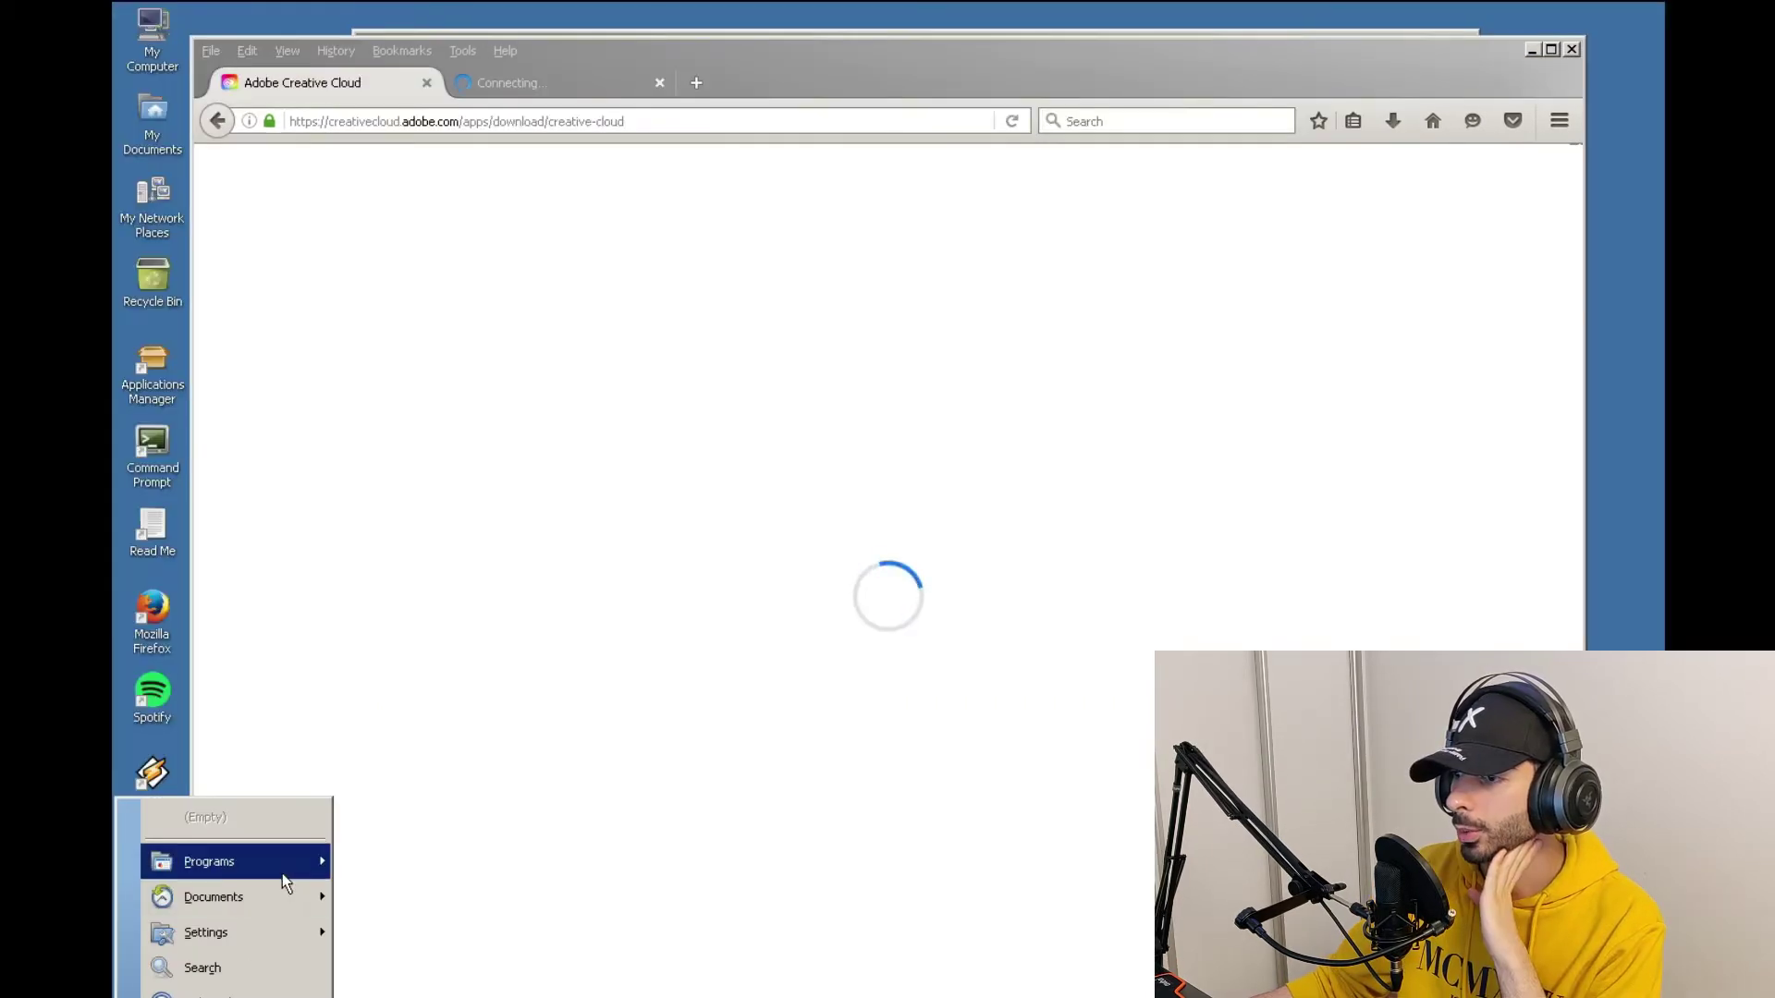
- Launch Paint from Accessories, enlarge its window and drag the canvas corner larger
mouse_move(283, 872)
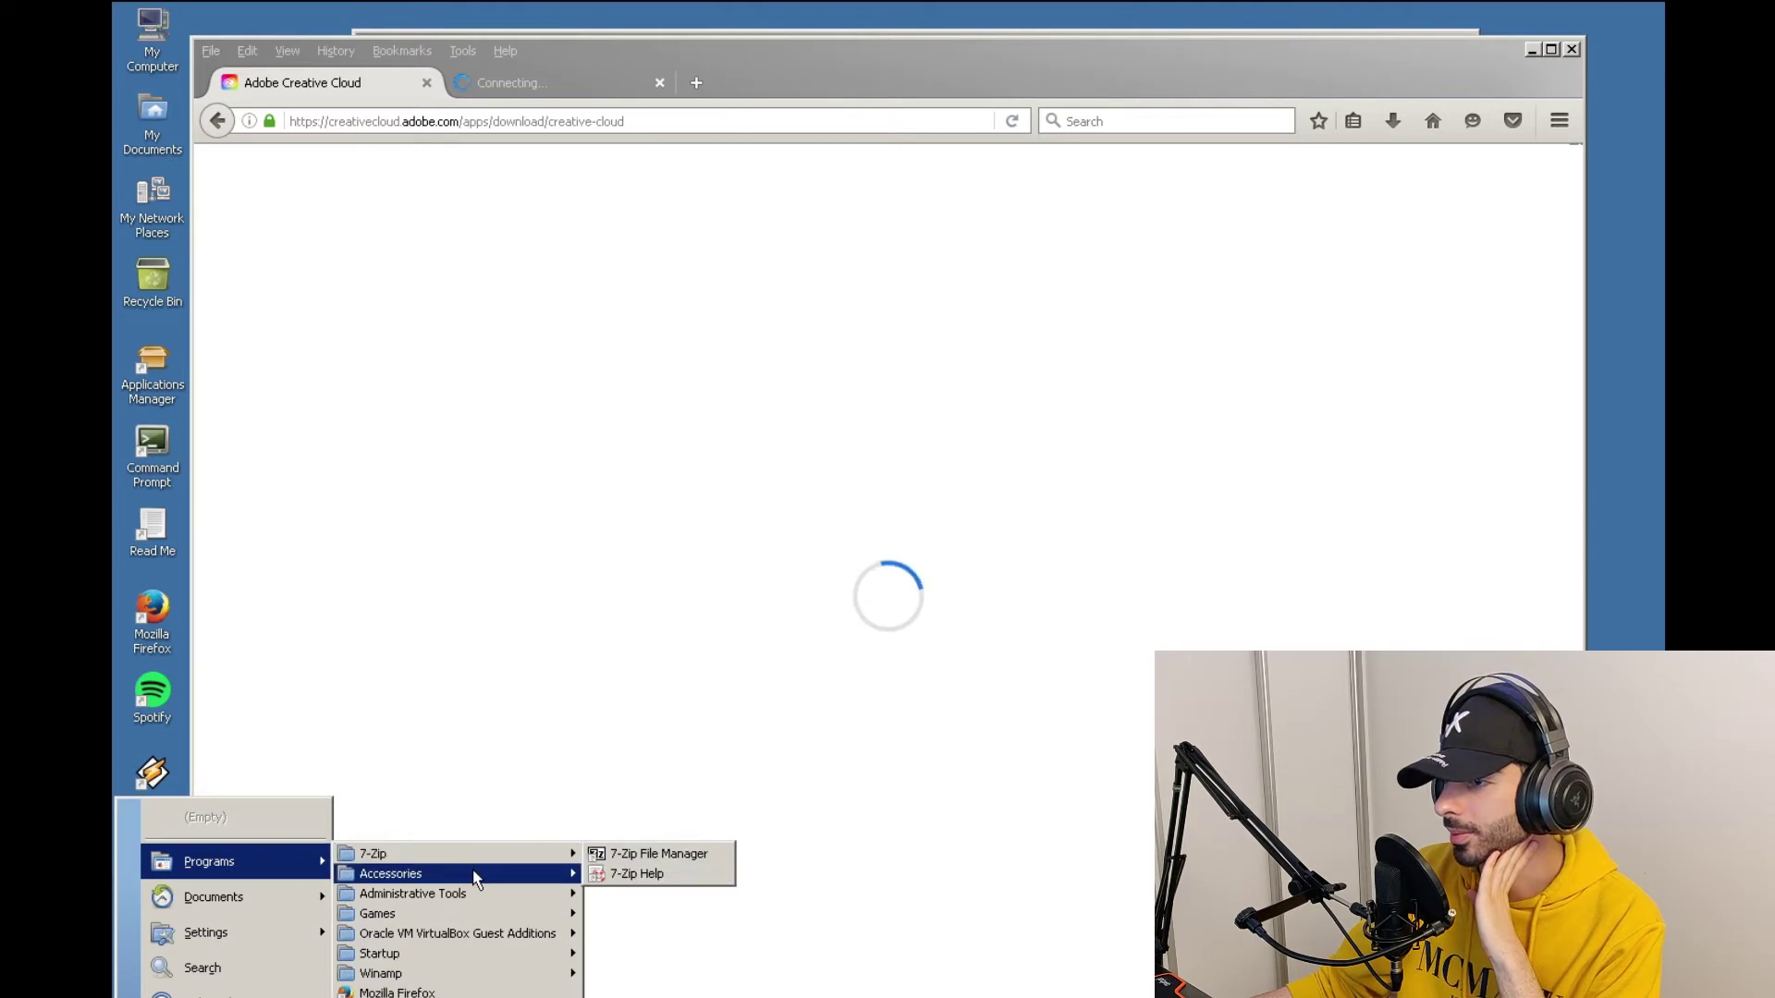
mouse_move(475, 876)
click(629, 994)
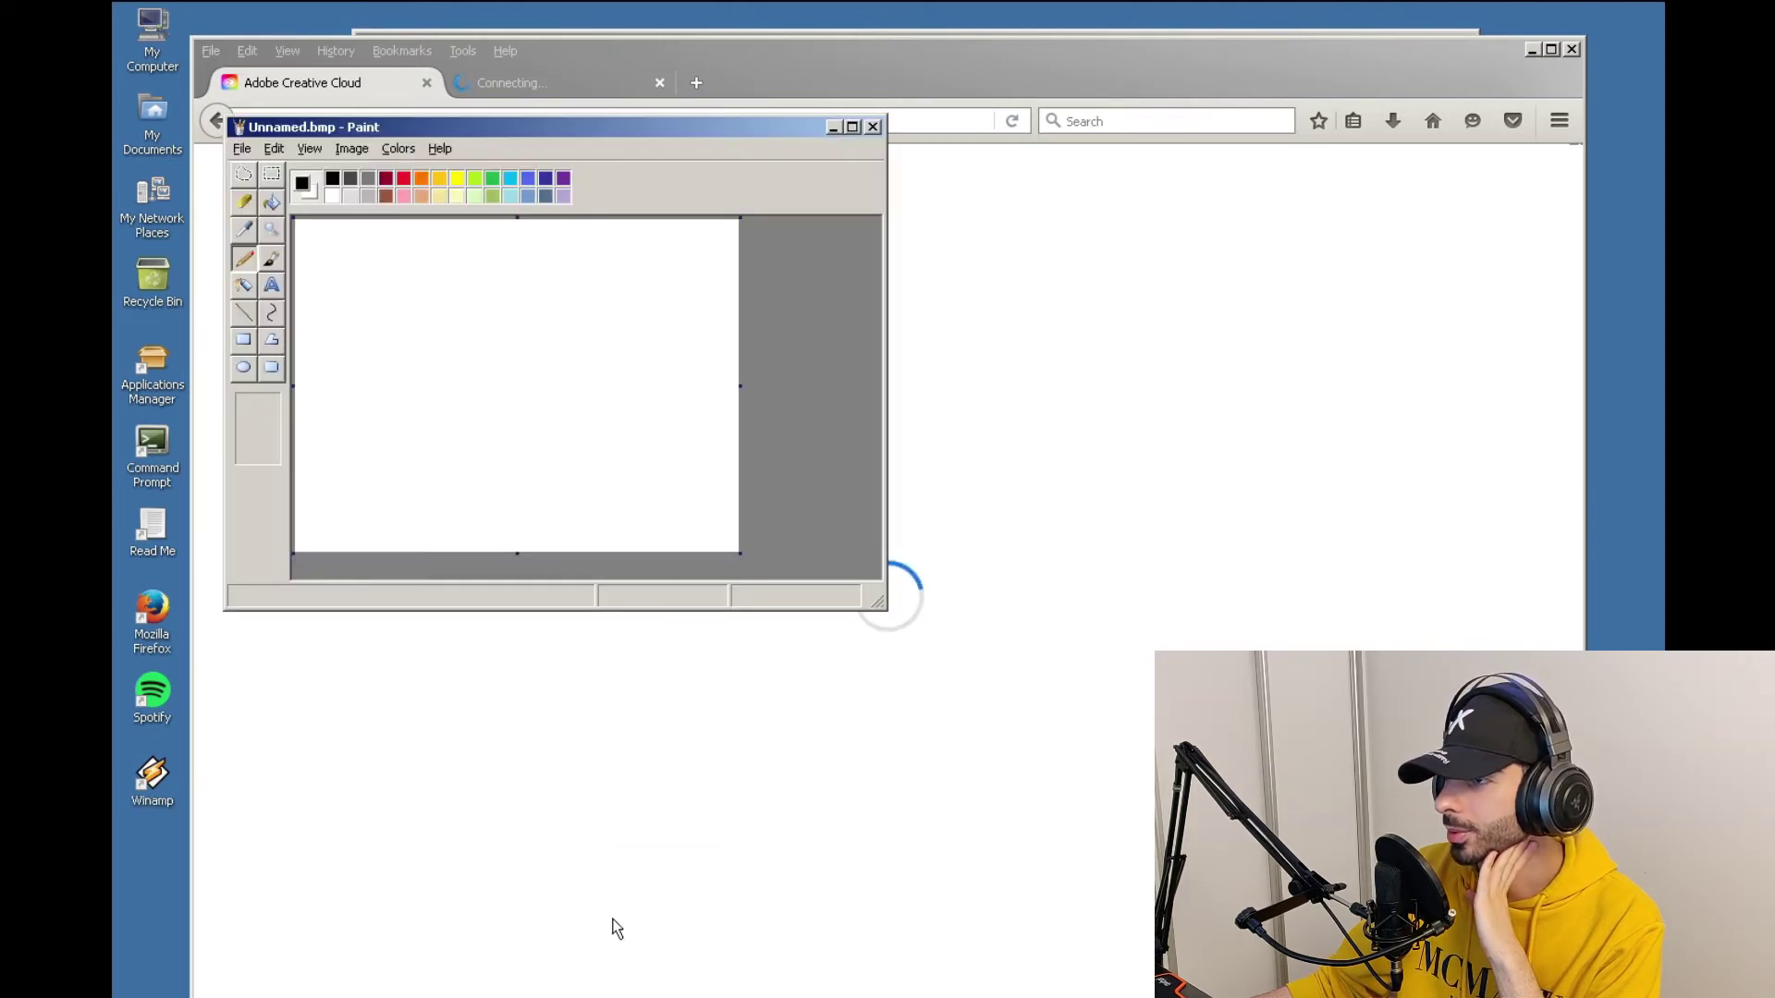
drag(877, 602, 1377, 852)
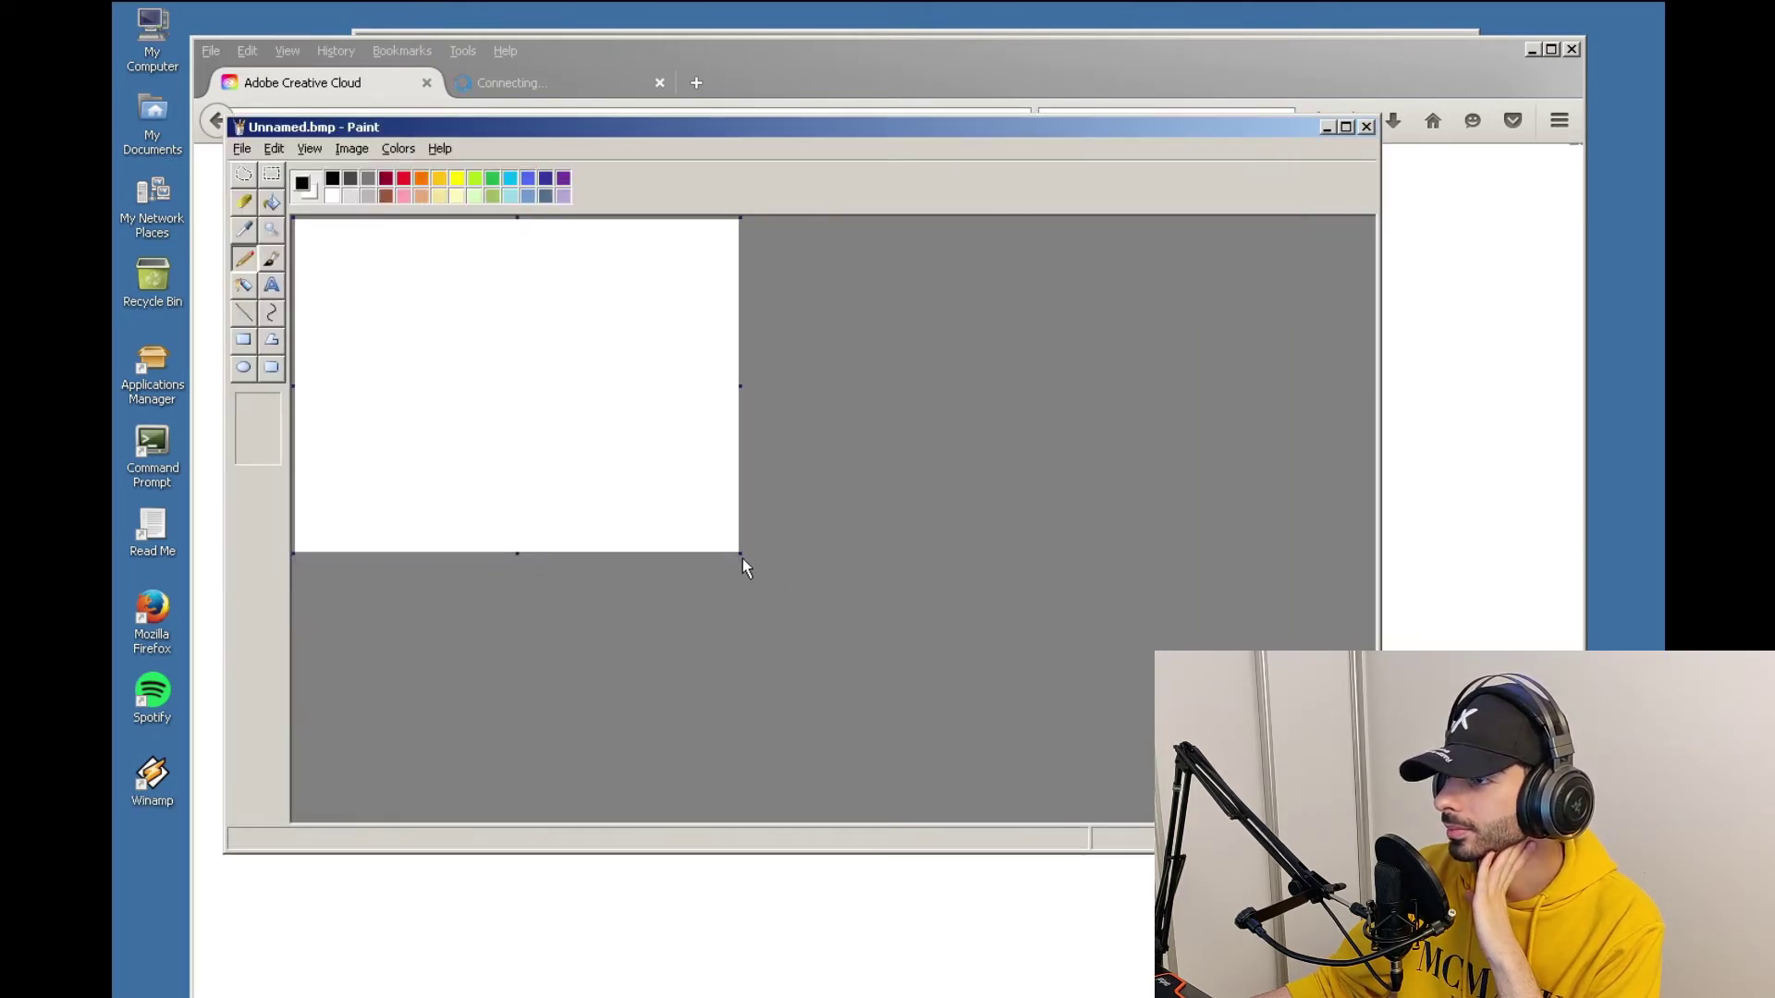
mouse_move(741, 553)
mouse_down()
mouse_move(1202, 786)
mouse_move(1368, 832)
mouse_up()
- Handwrite the word 'this' on the canvas with the pencil
drag(404, 389, 541, 389)
drag(463, 337, 511, 495)
drag(567, 329, 716, 504)
drag(791, 446, 796, 456)
click(775, 390)
drag(916, 375, 906, 504)
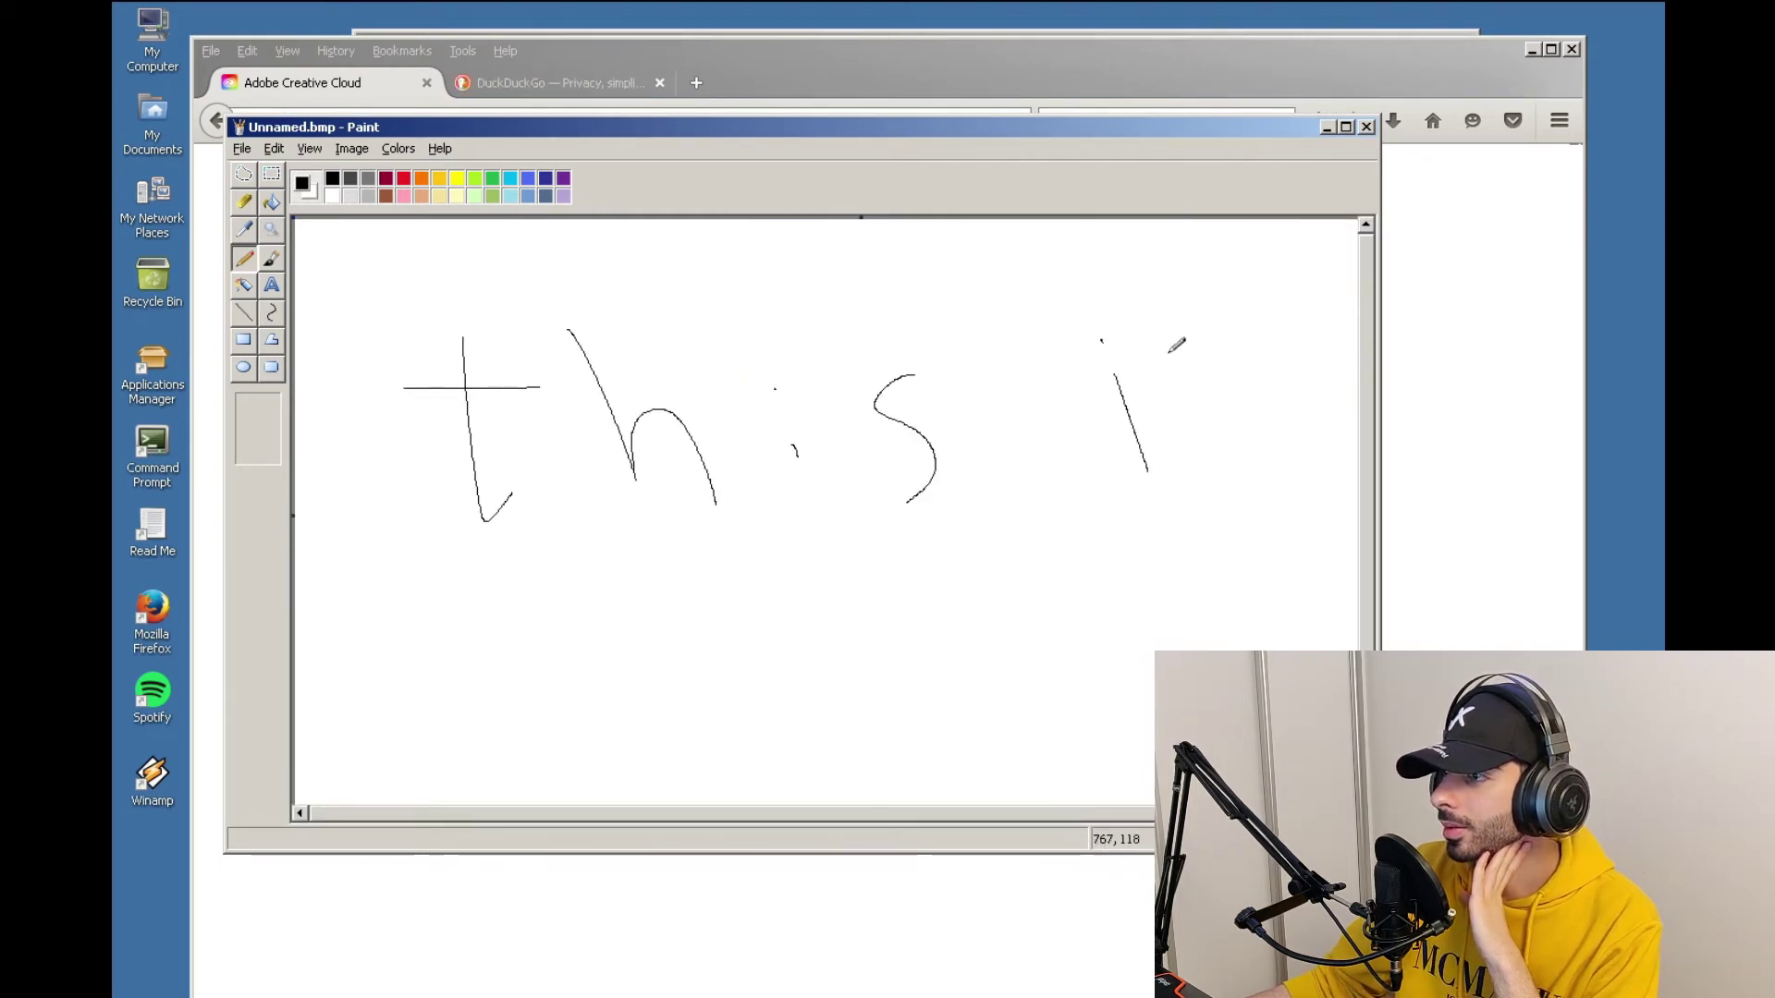
drag(1250, 324, 1231, 485)
- Handwrite the word 'Slow' in larger letters below it
drag(517, 562, 578, 804)
drag(750, 564, 901, 757)
drag(1000, 658, 1034, 660)
mouse_move(1056, 585)
mouse_down()
mouse_move(1195, 624)
mouse_move(1306, 540)
mouse_up()
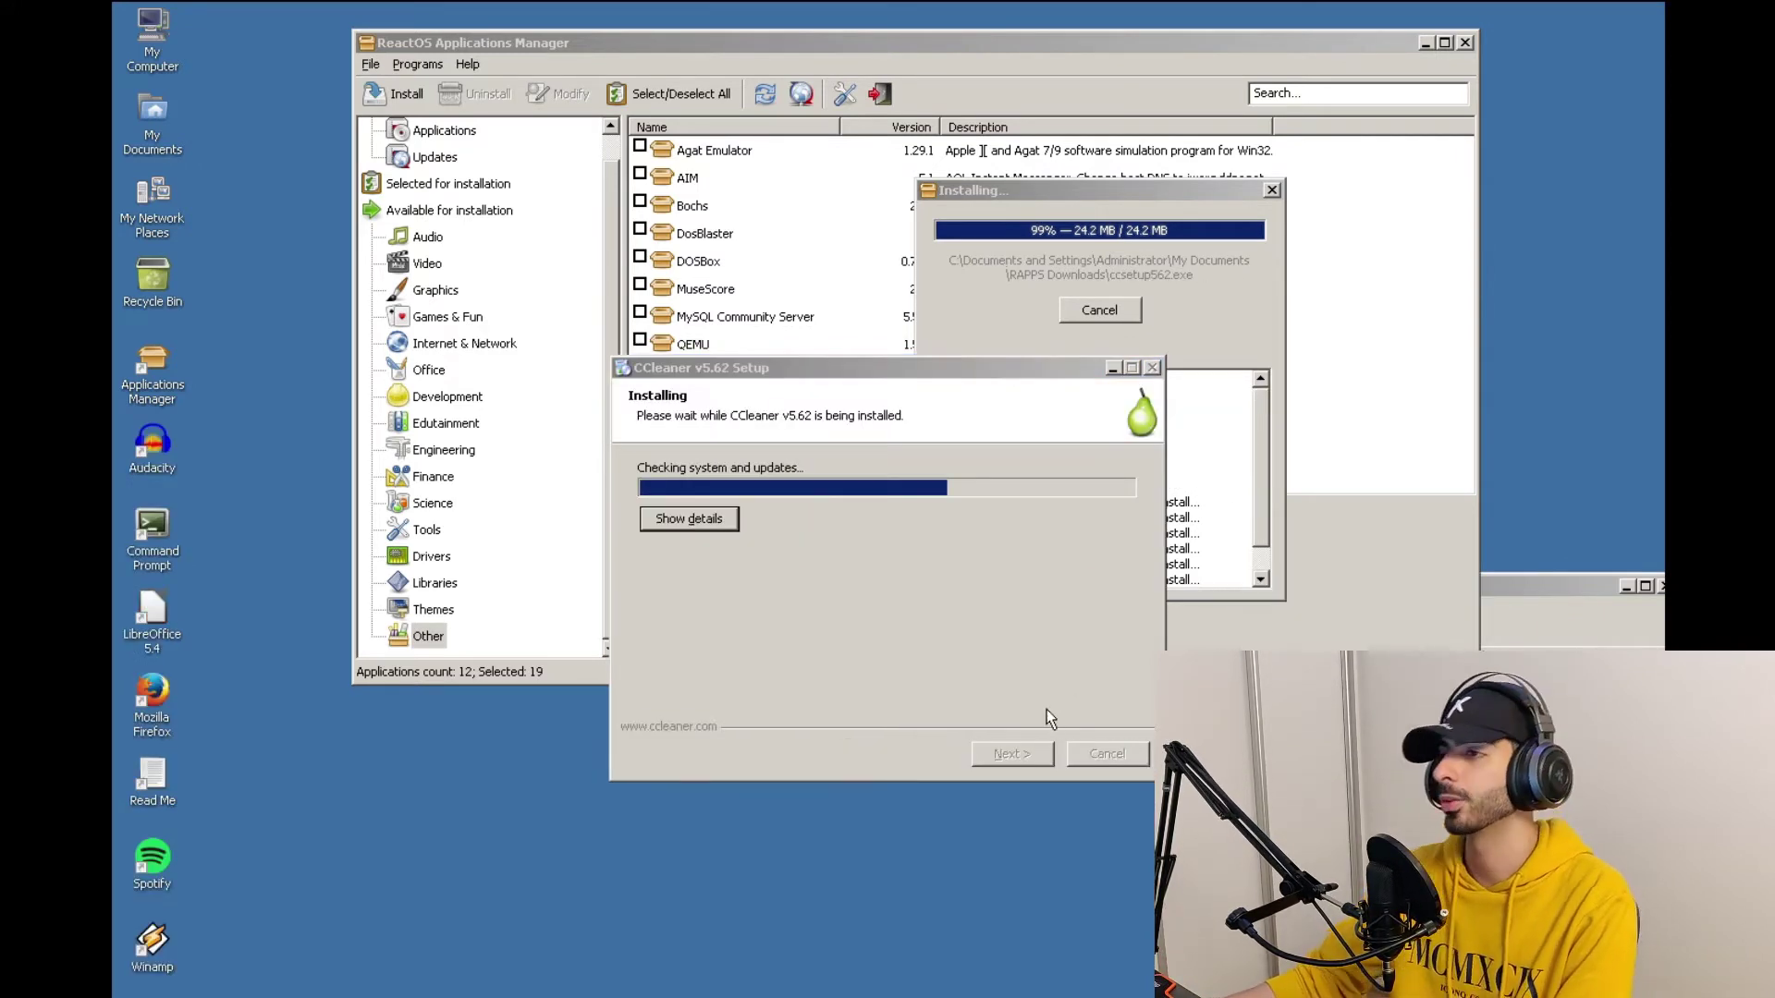
- Finish CCleaner setup and decline its new-version update prompt
click(993, 754)
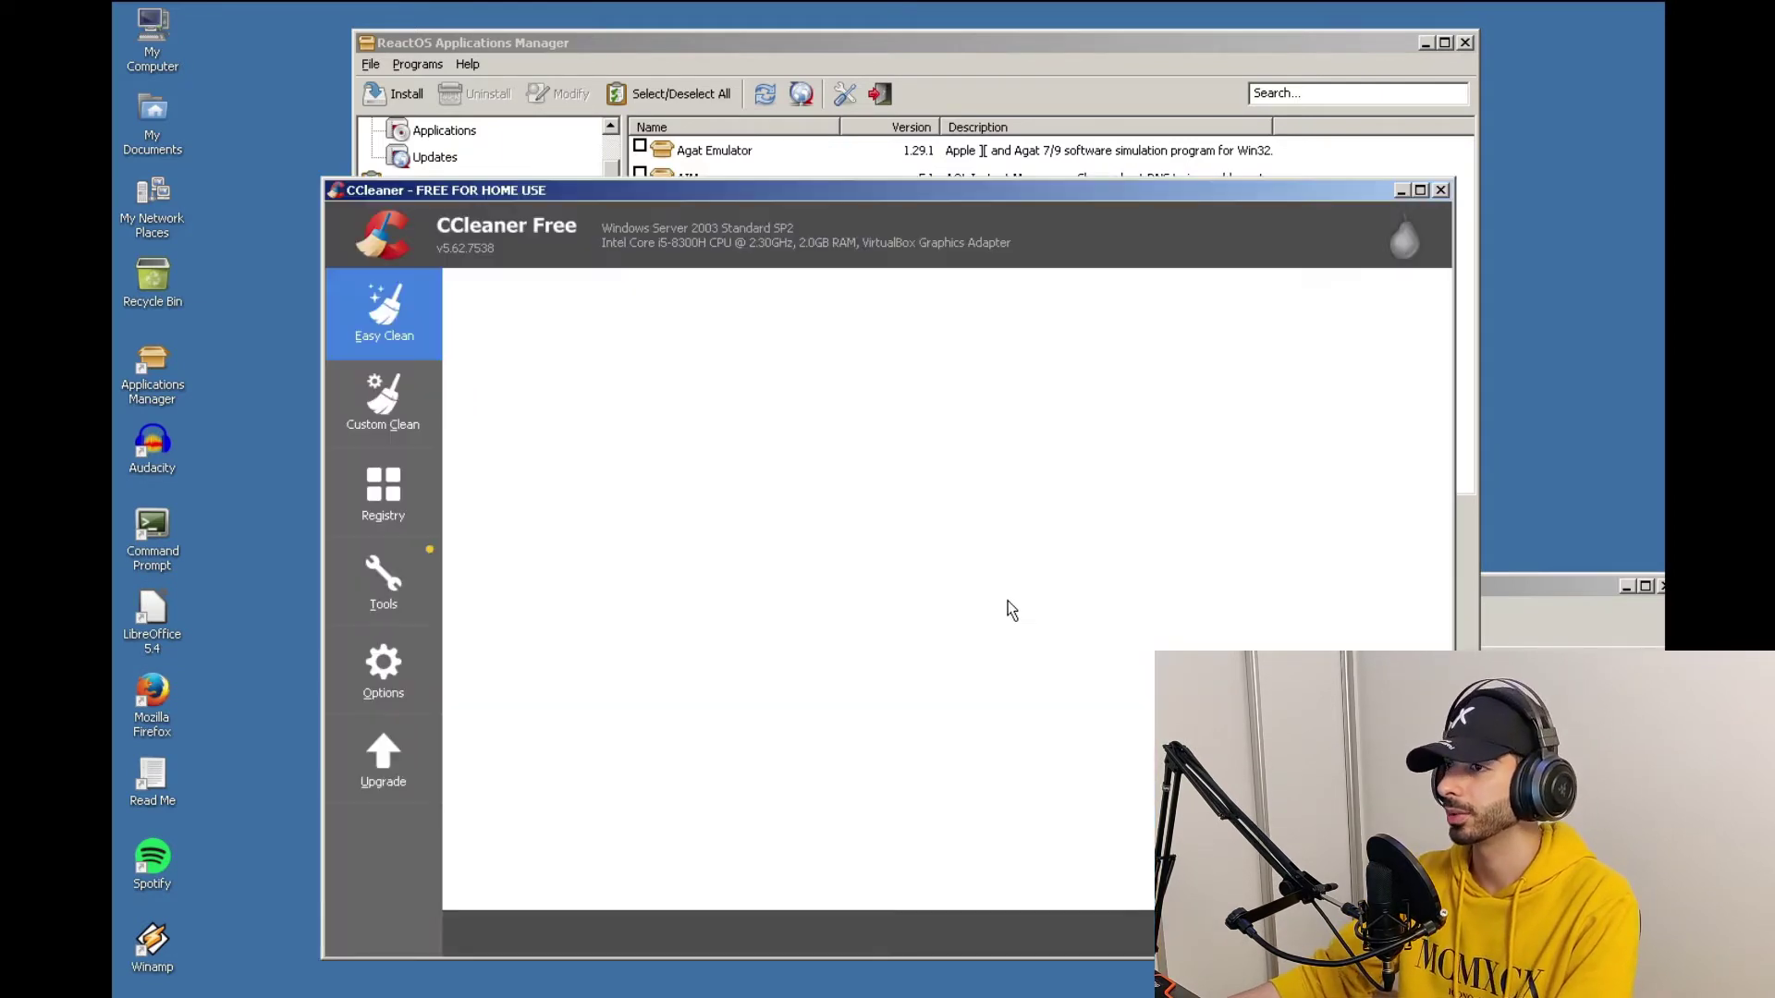
click(903, 633)
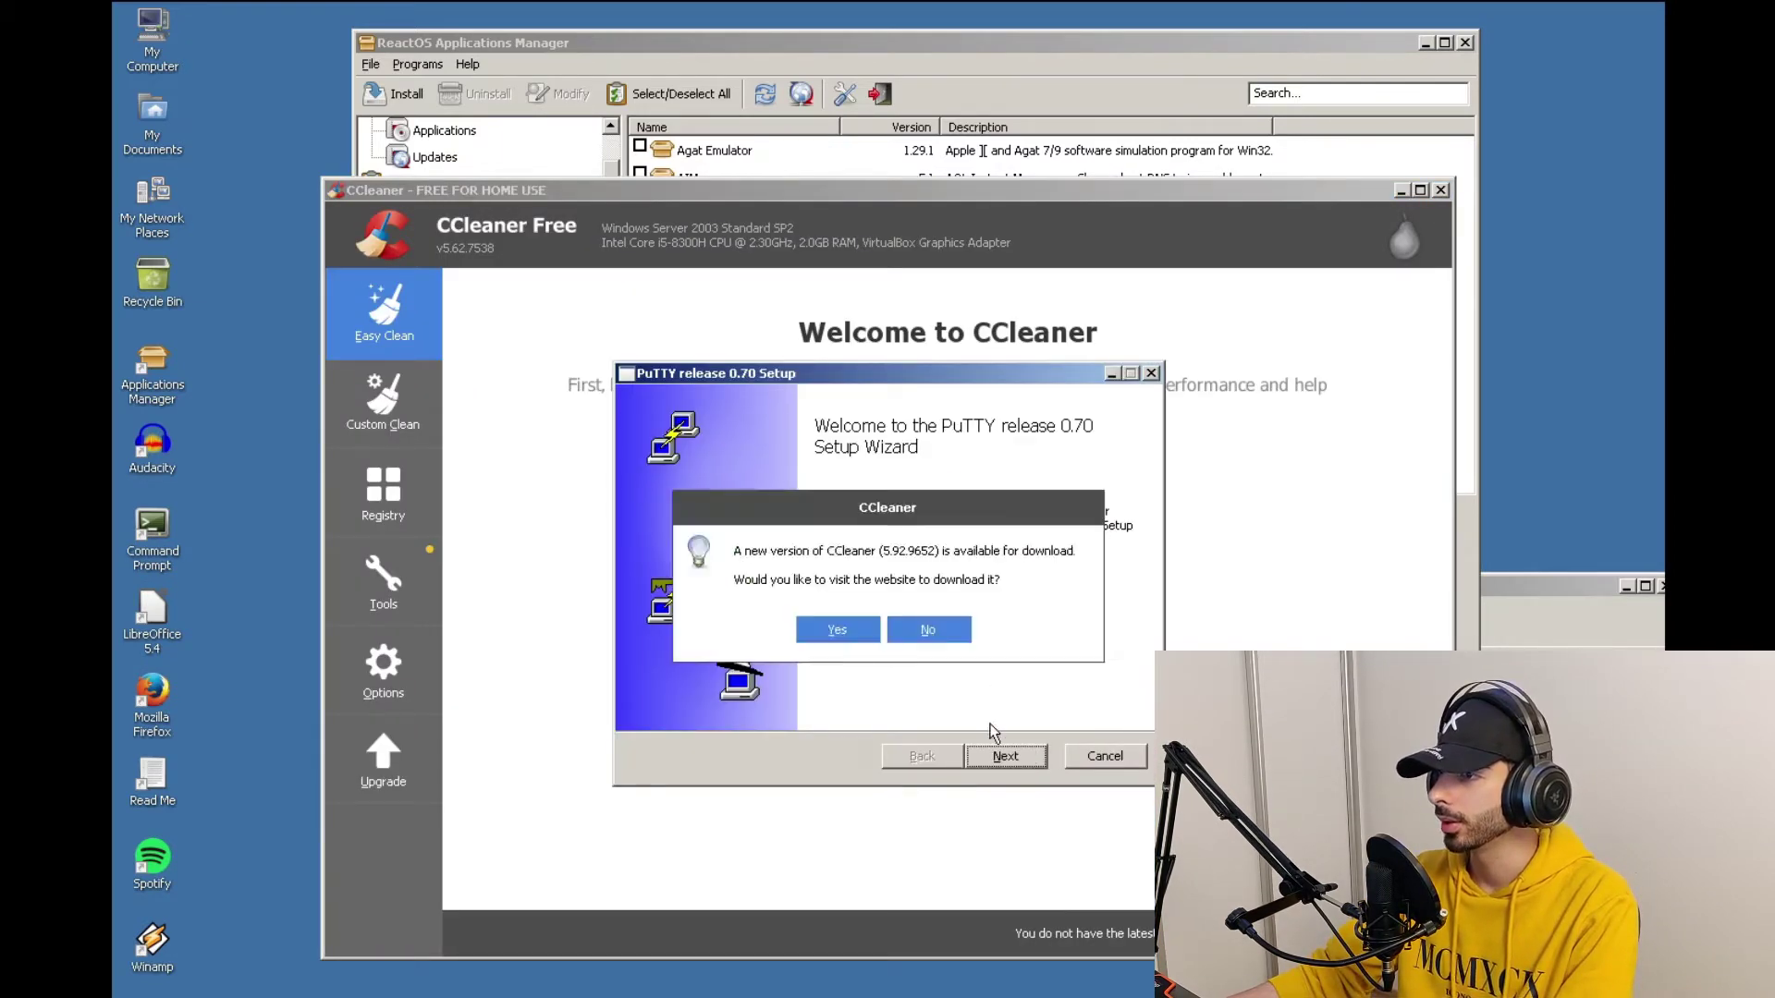
click(901, 633)
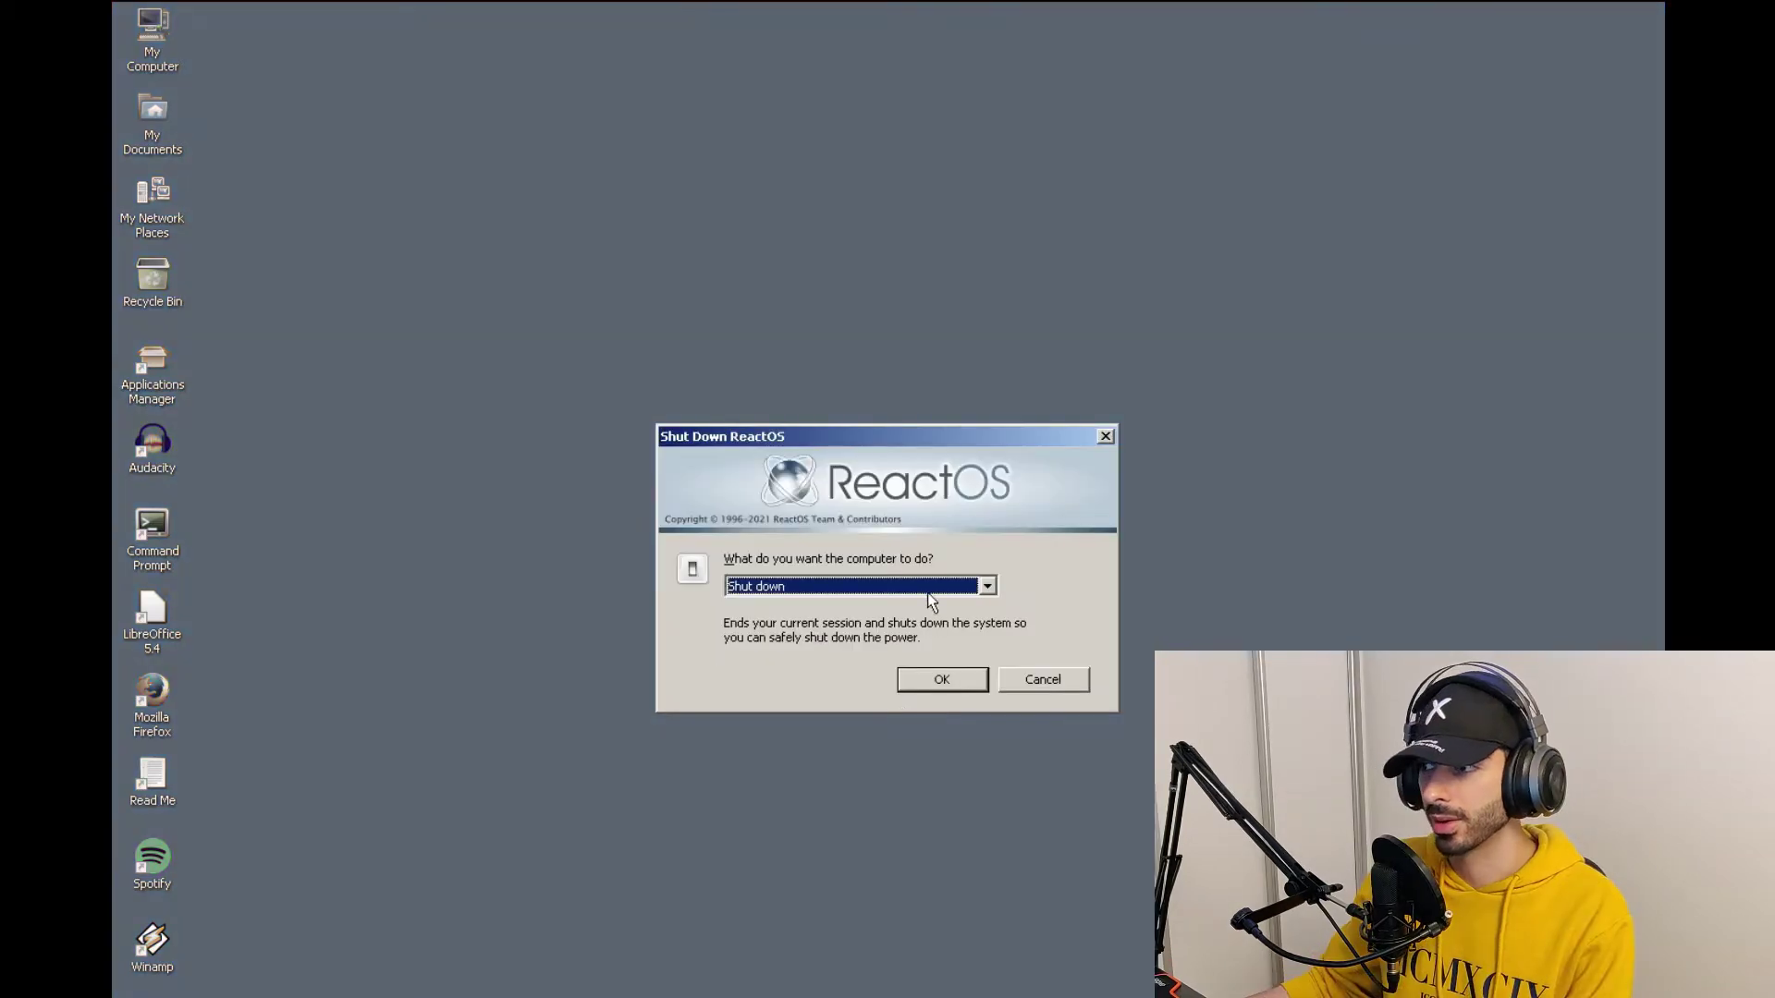
- Choose Restart in the Shut Down dialog and confirm it
click(929, 594)
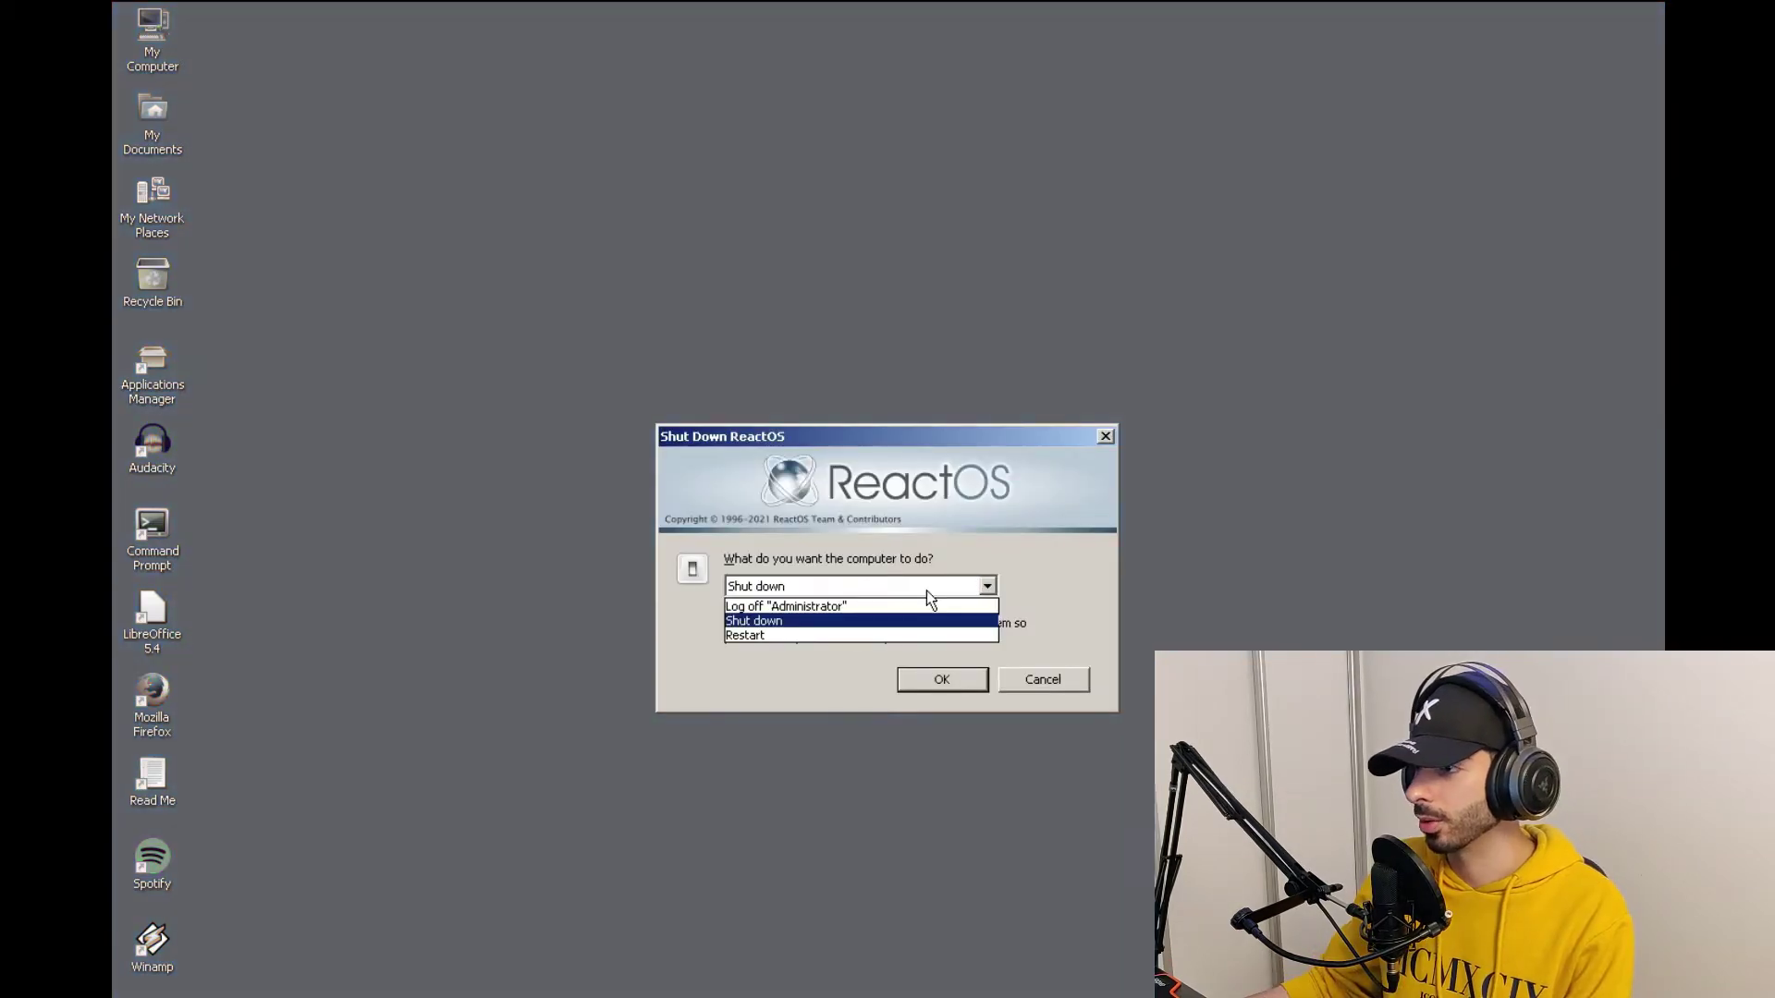
click(889, 636)
click(932, 682)
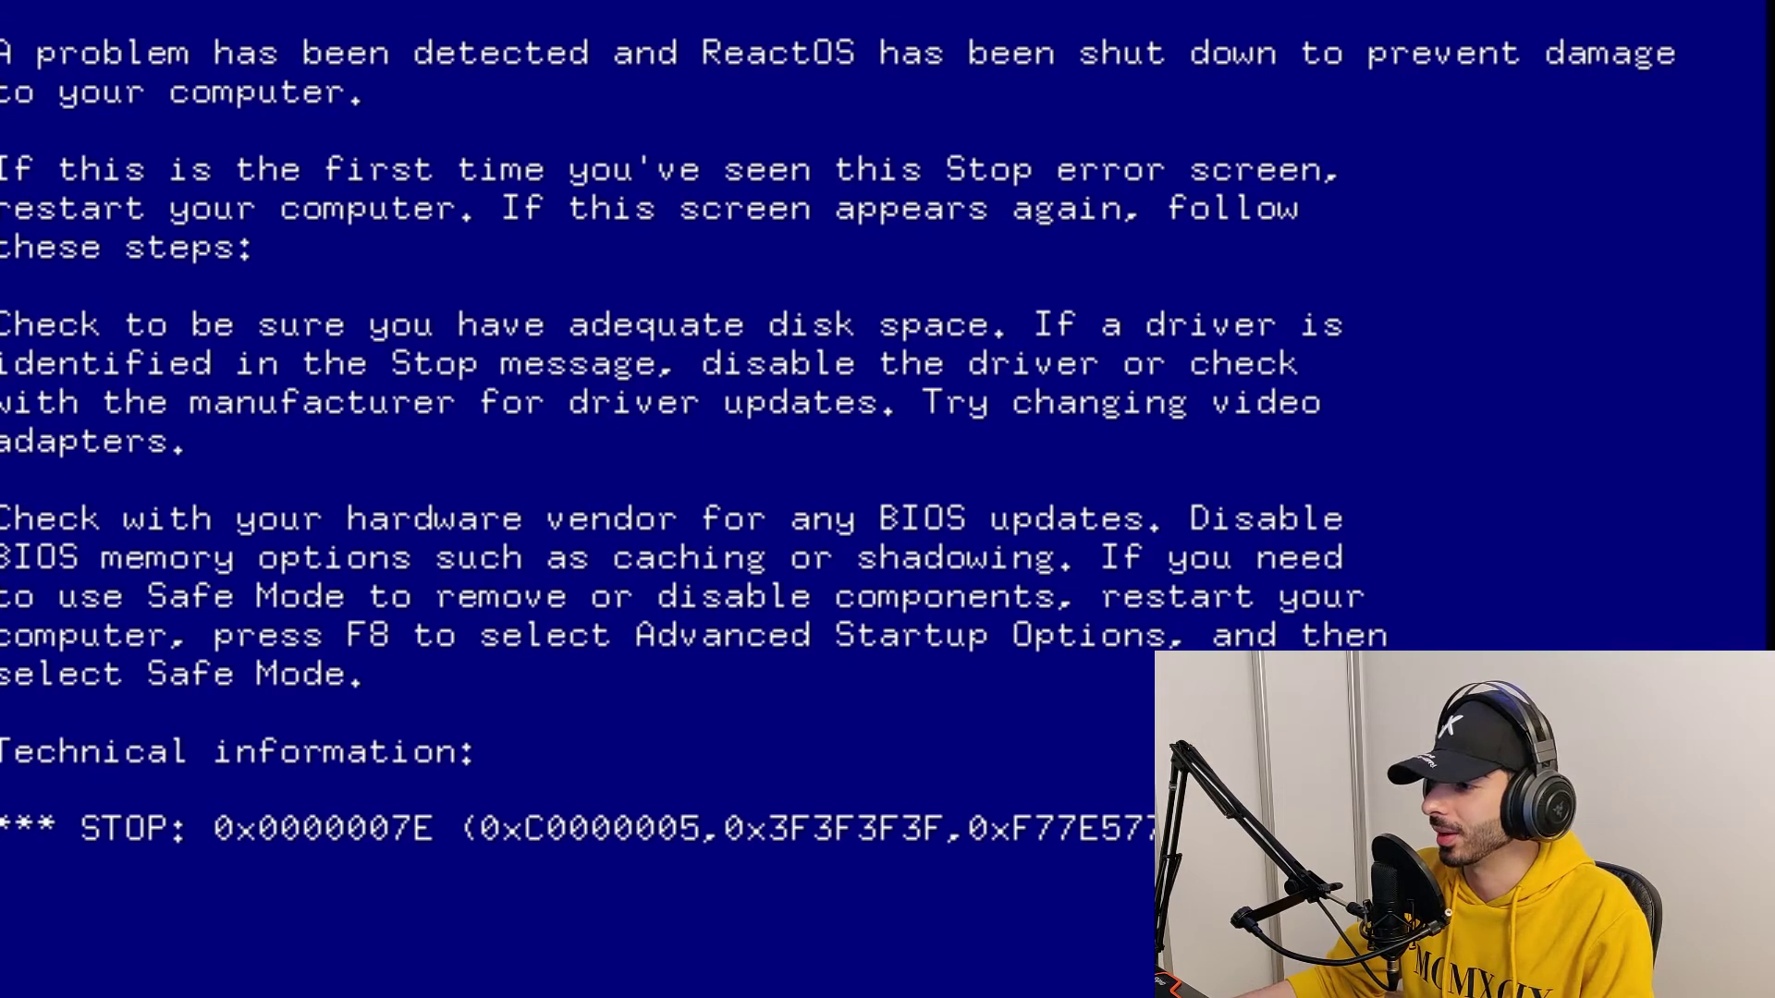
- Power off the ReactOS VM and remove it, deleting all its files
key(ctrl+q)
click(893, 924)
right_click(492, 331)
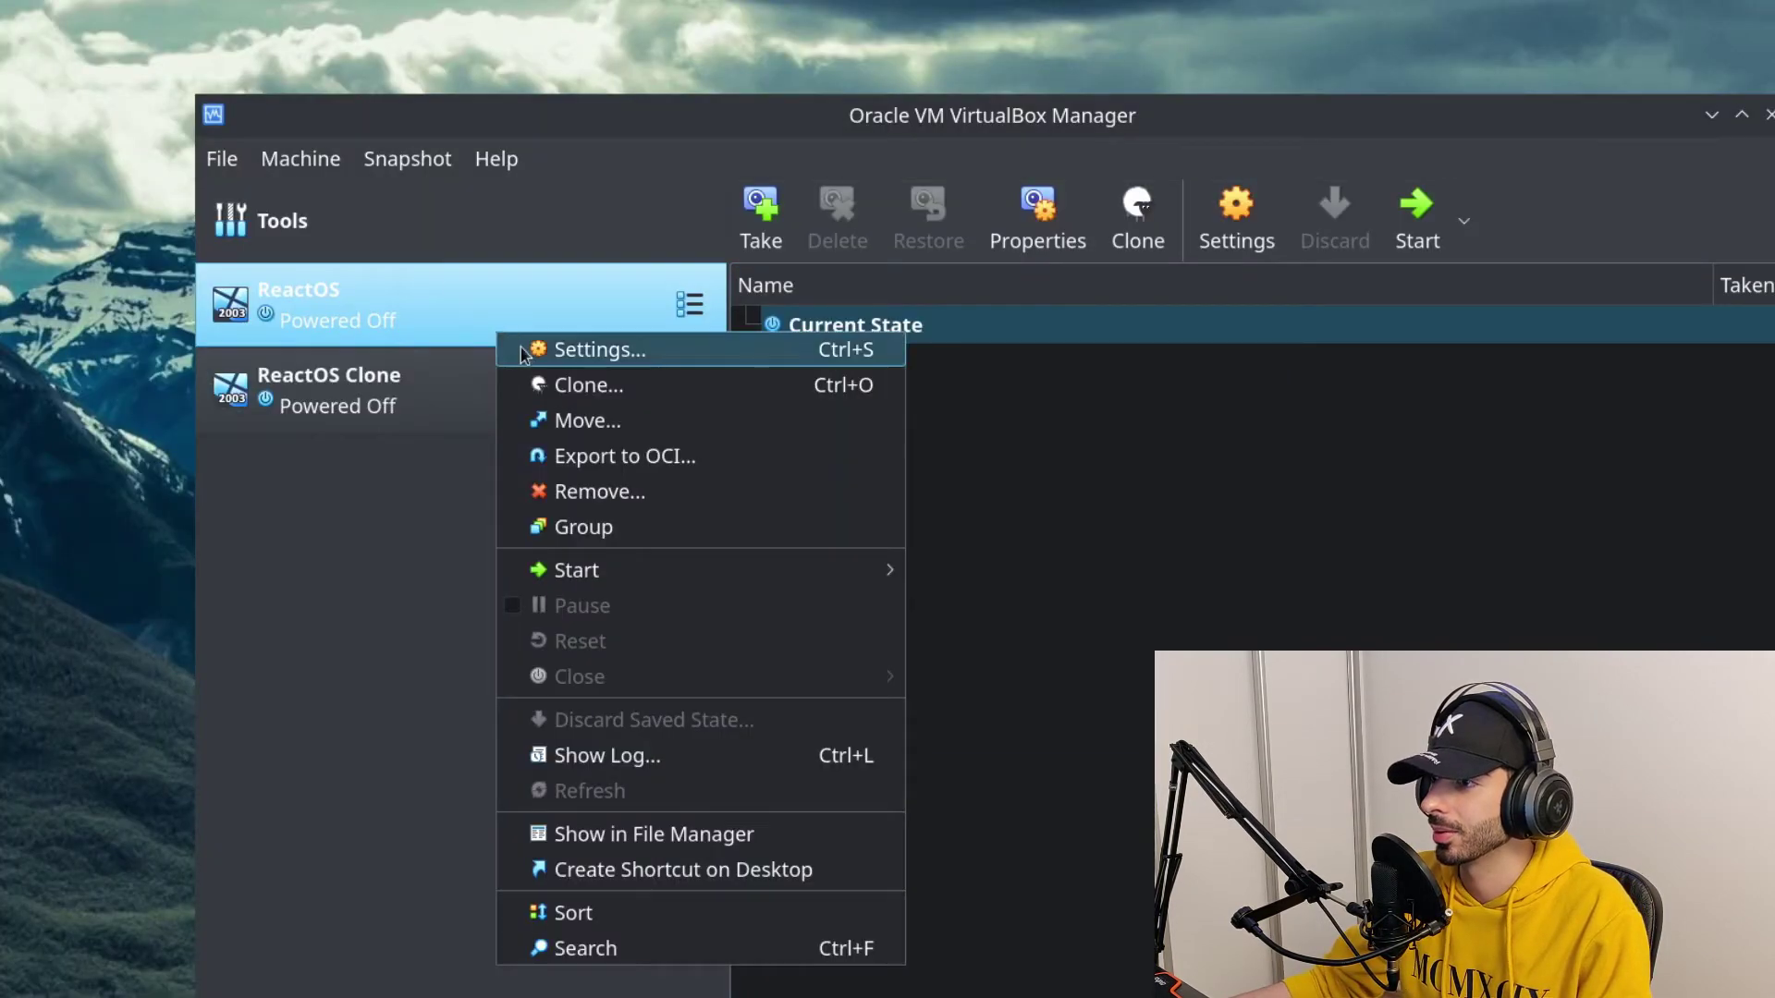
click(640, 481)
click(906, 730)
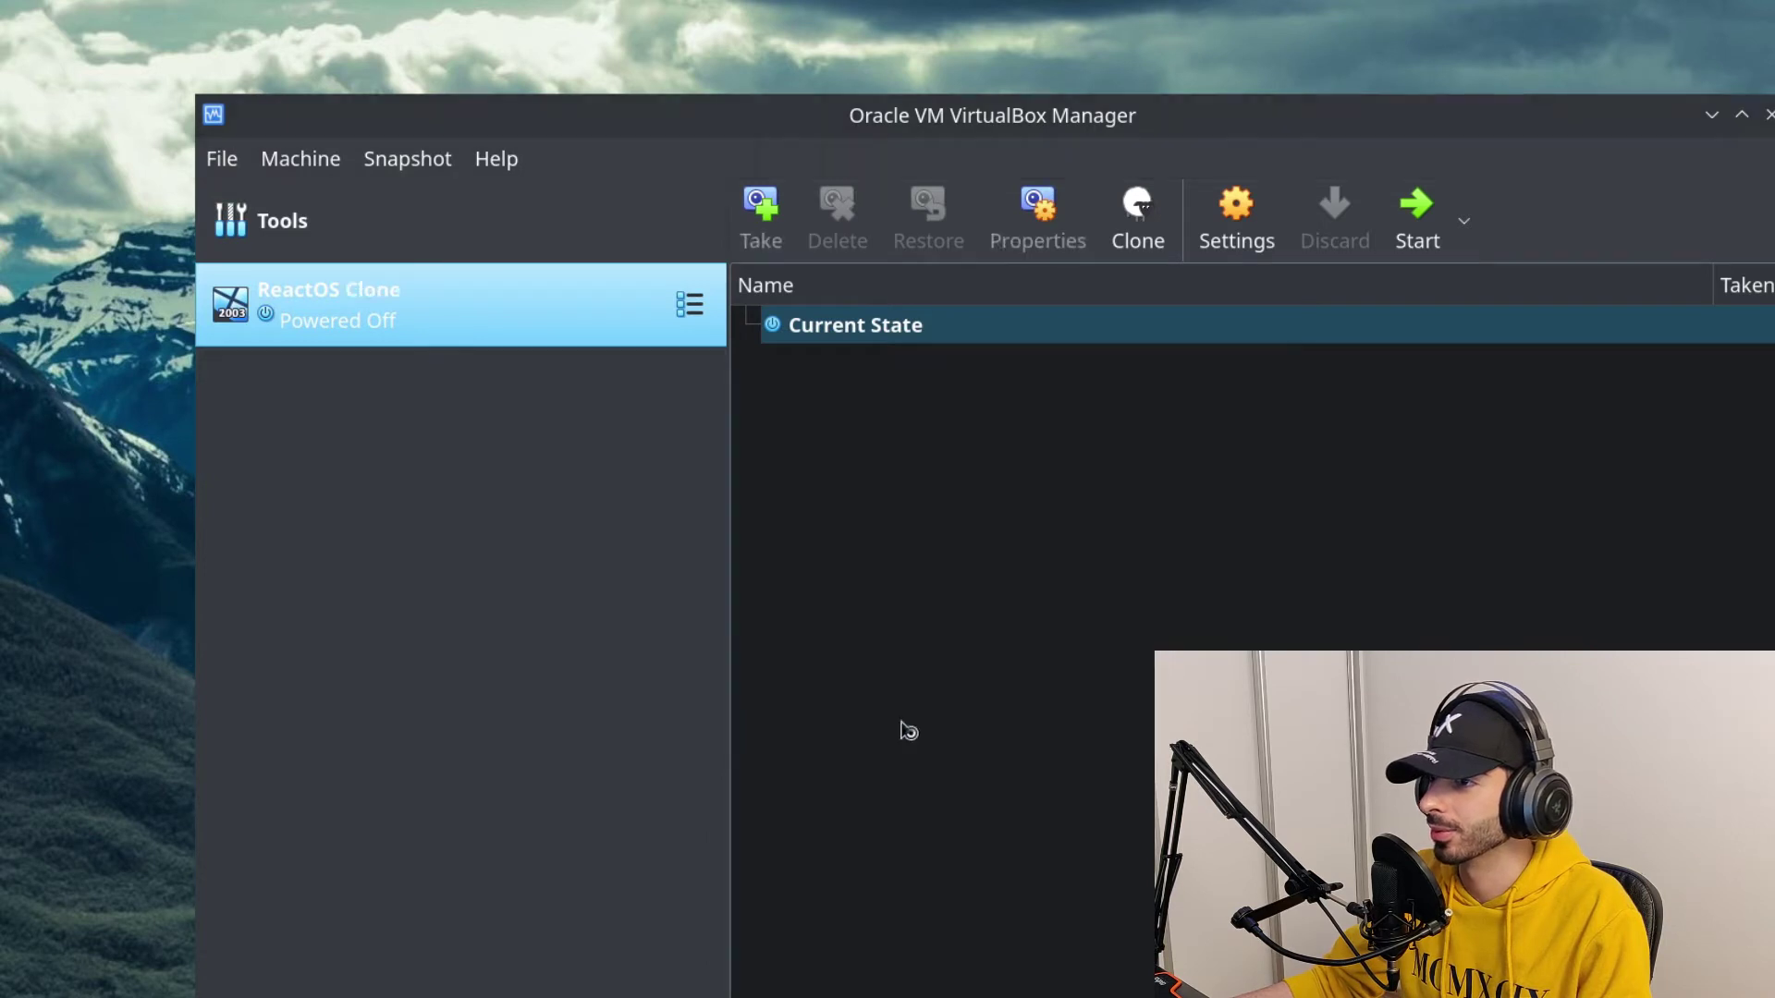
- Start cloning ReactOS Clone, then paste files into C:\ReactOS, replacing all folders and files
right_click(463, 341)
click(579, 389)
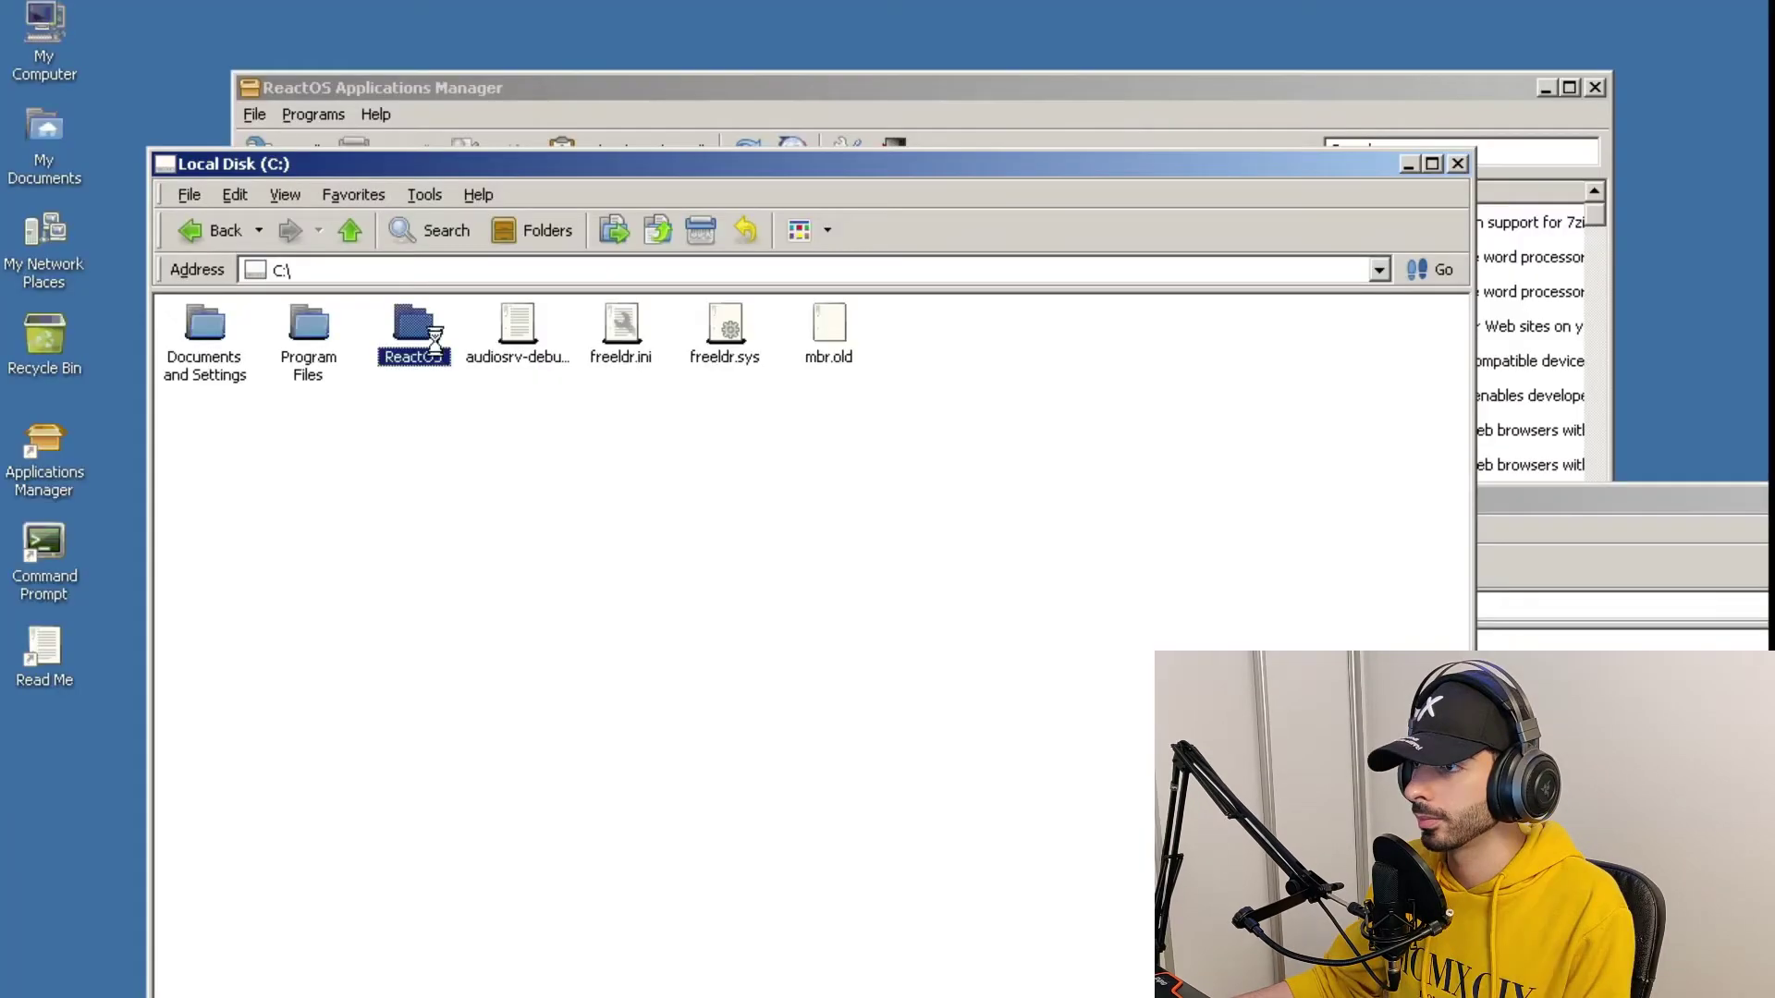
double_click(407, 348)
key(ctrl+v)
click(863, 726)
click(863, 726)
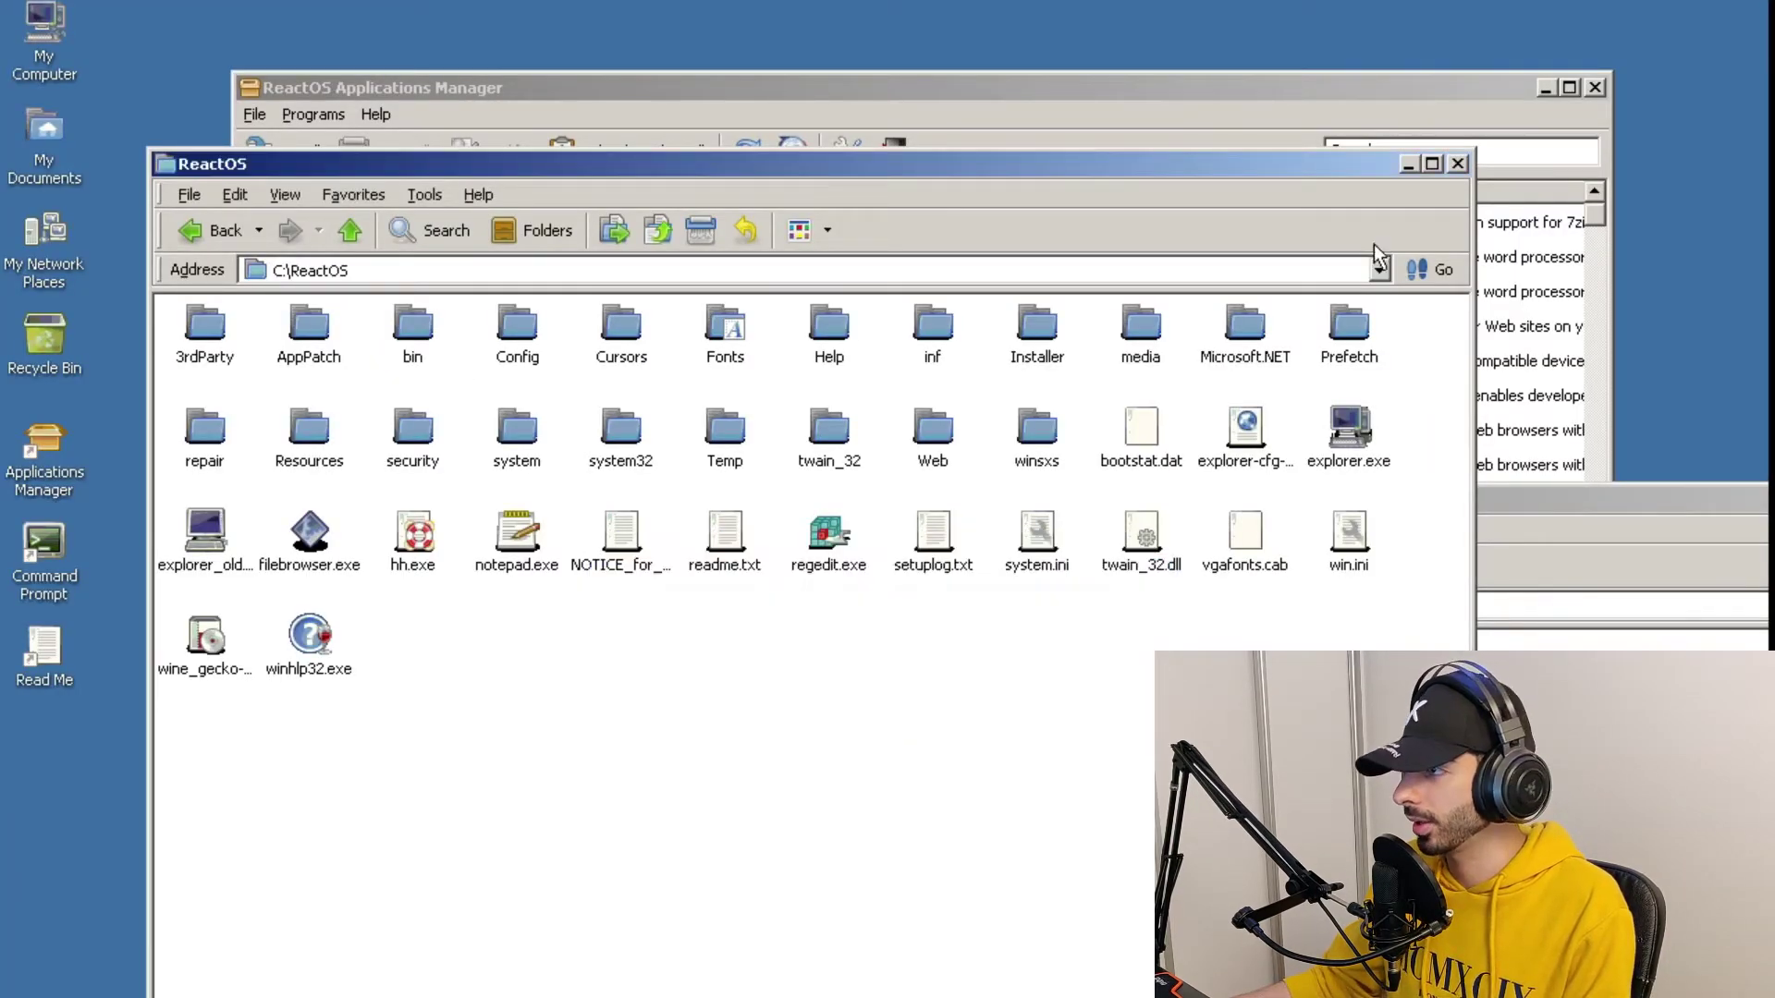
- Close the Explorer window and pick Shut down in the Start menu's Shut Down dialog
click(1457, 163)
key(super)
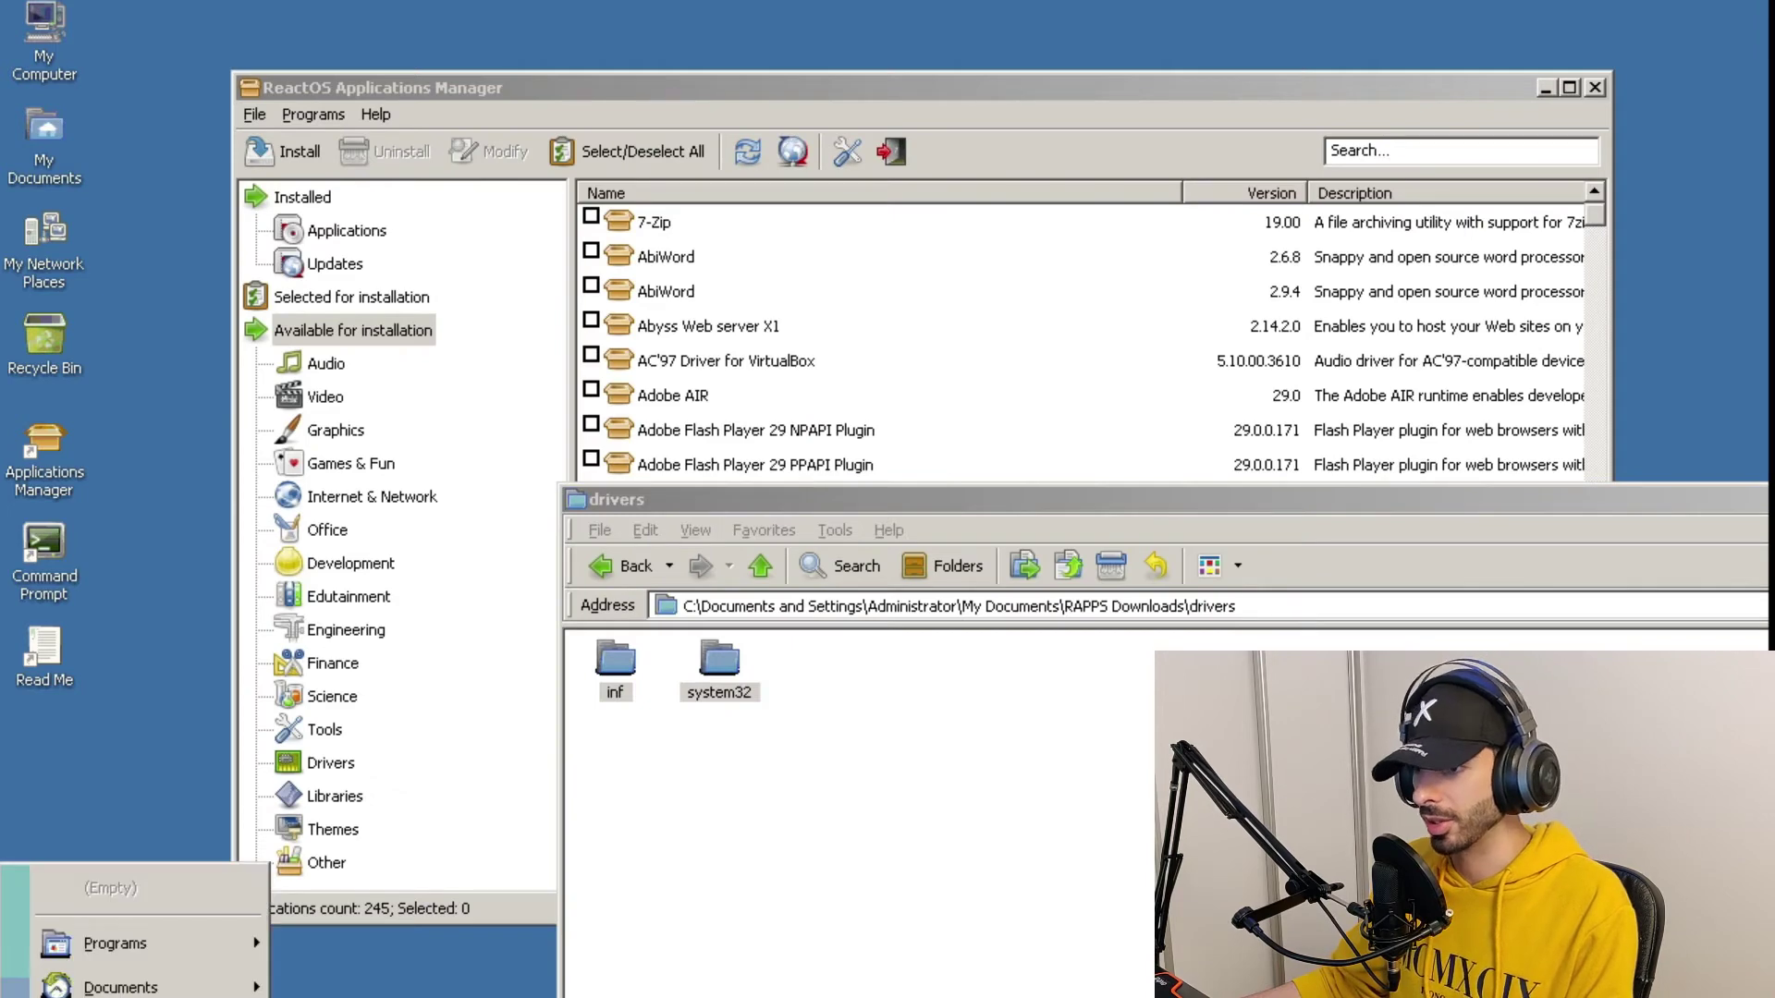
key(u)
click(830, 657)
click(957, 788)
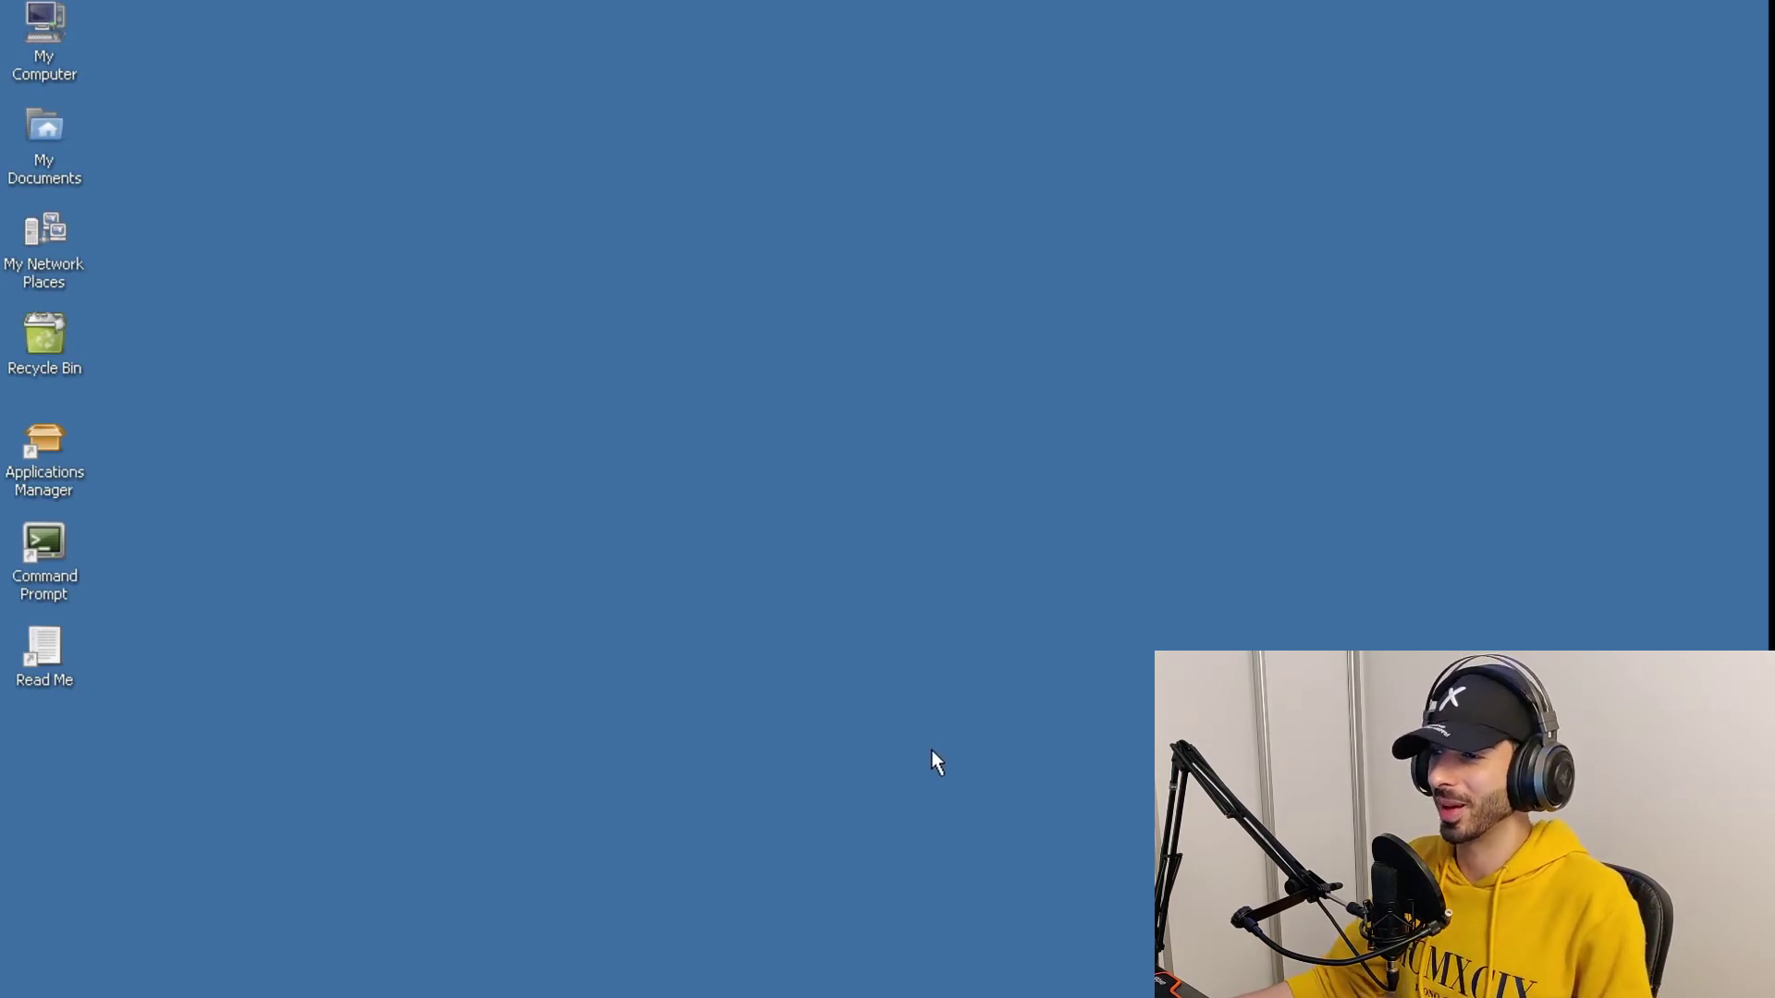
- Browse Applications Manager's Graphics and Video categories, then view Task Manager's Performance graphs
double_click(71, 460)
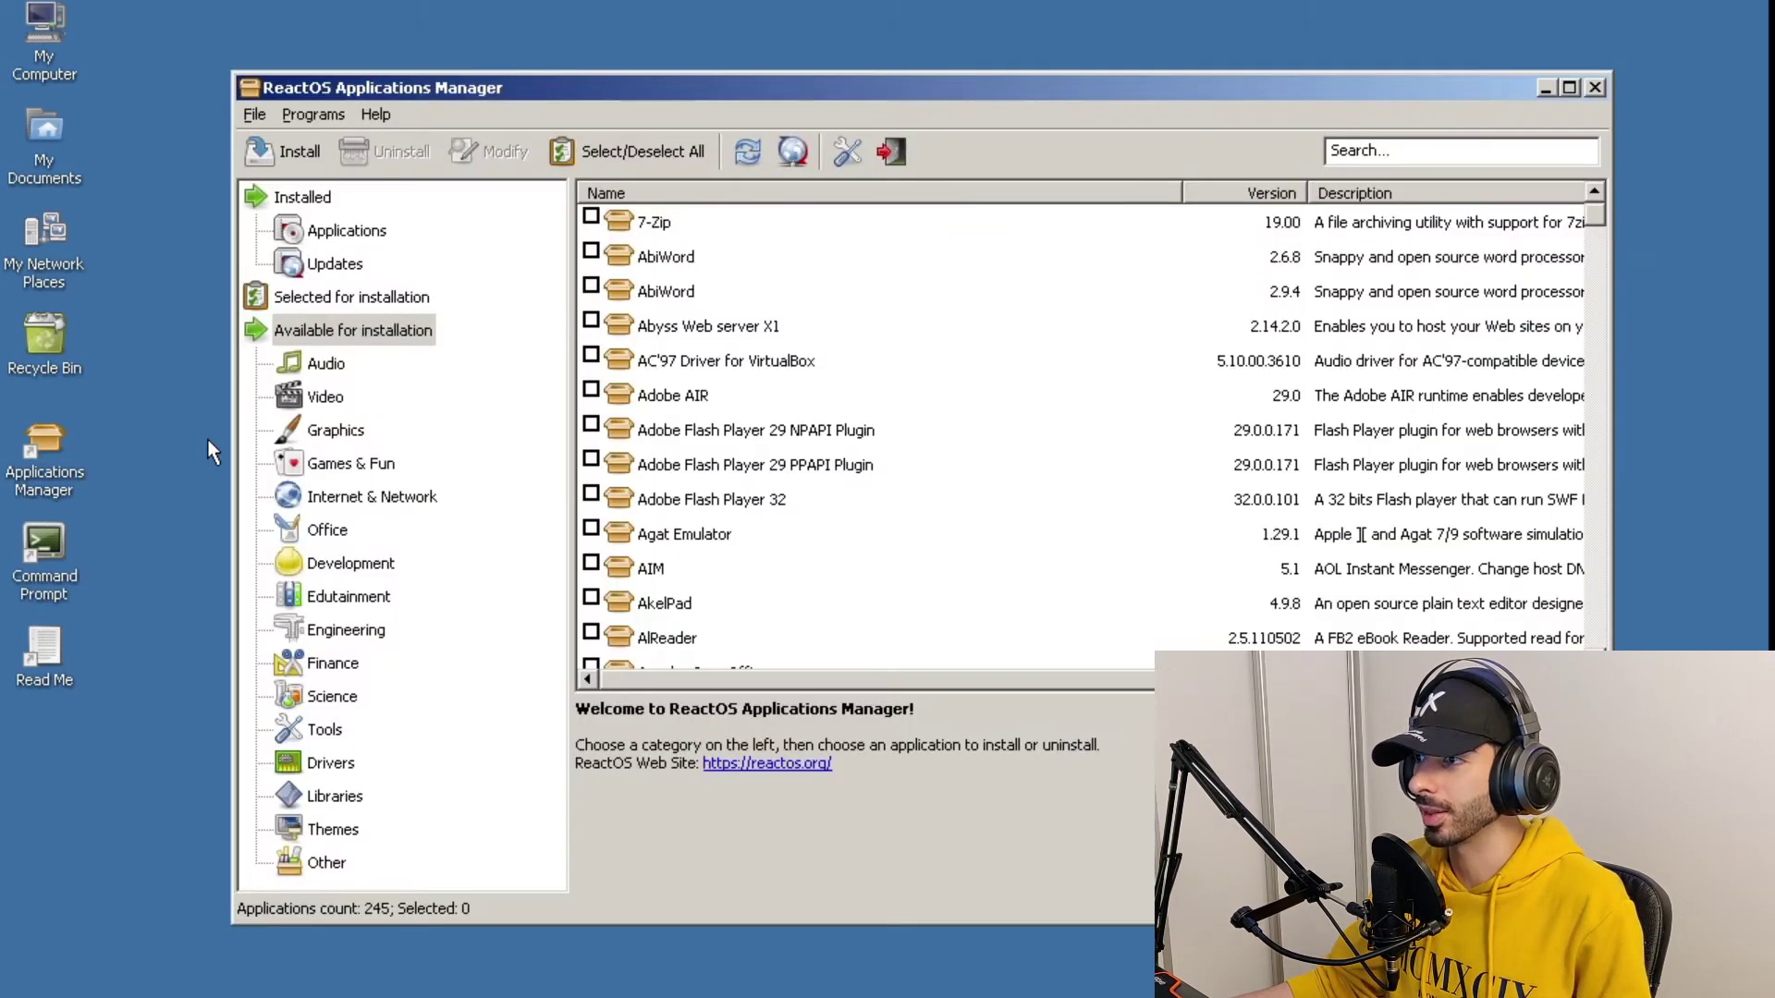
scroll(754, 432, down, 5)
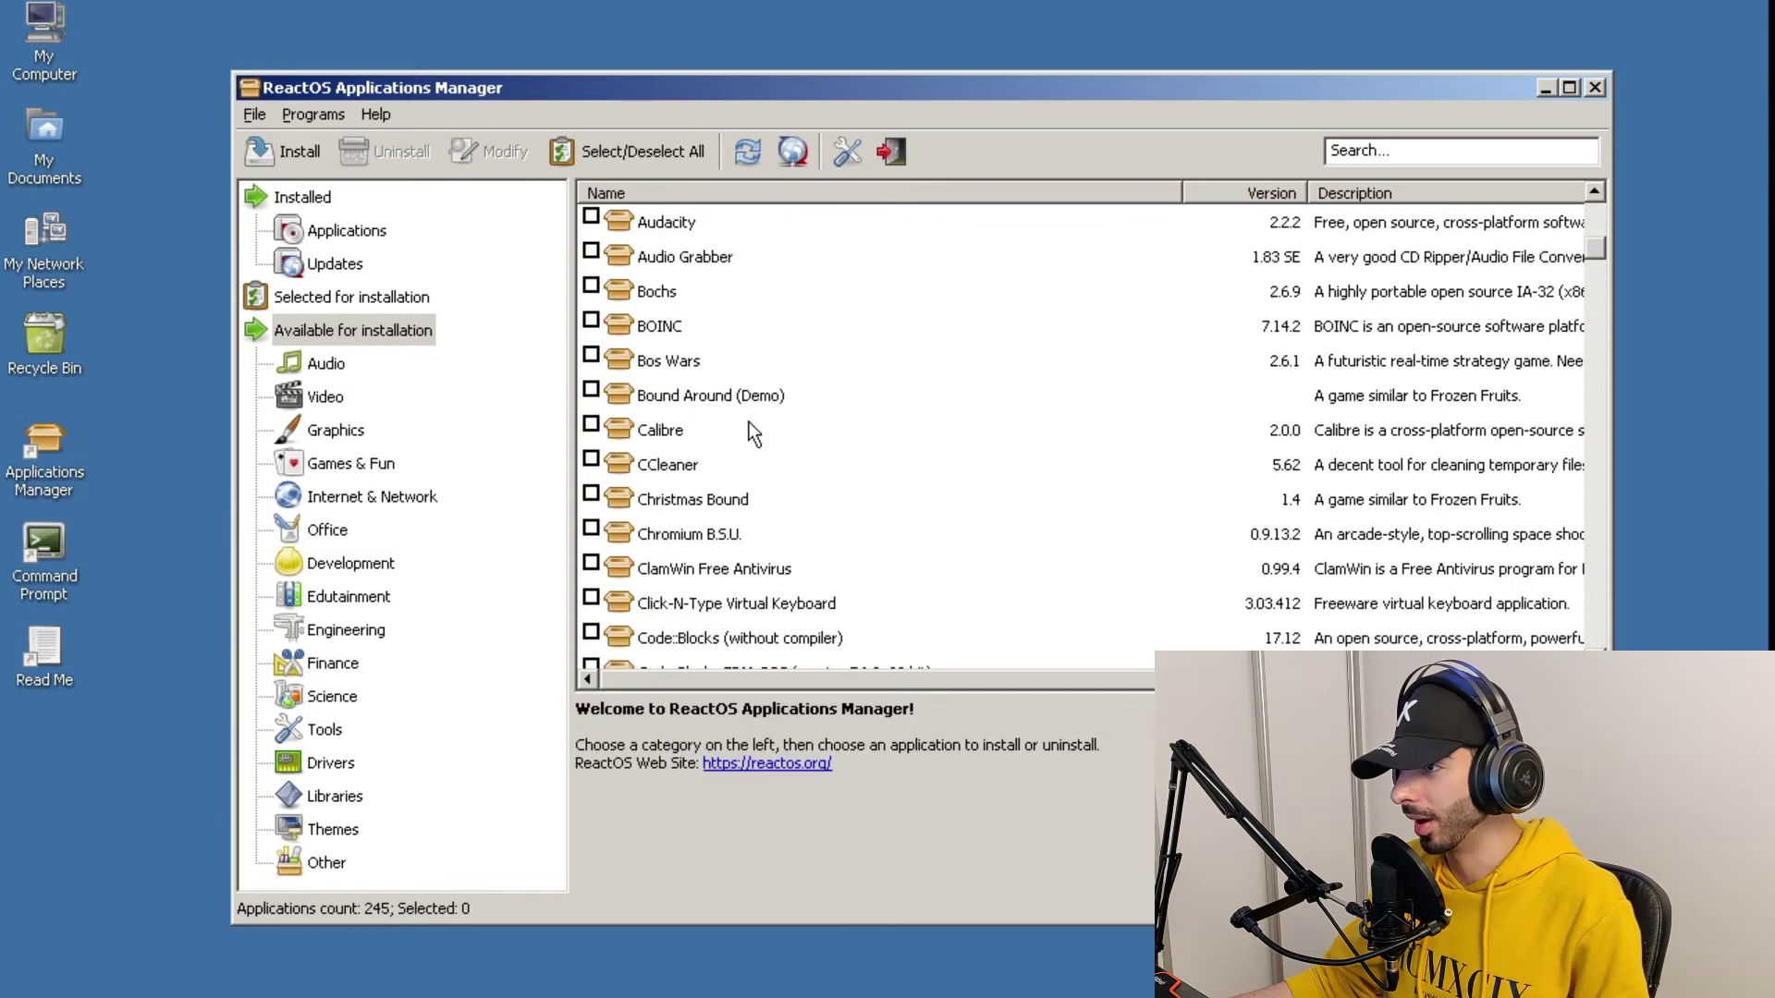
click(344, 435)
click(328, 403)
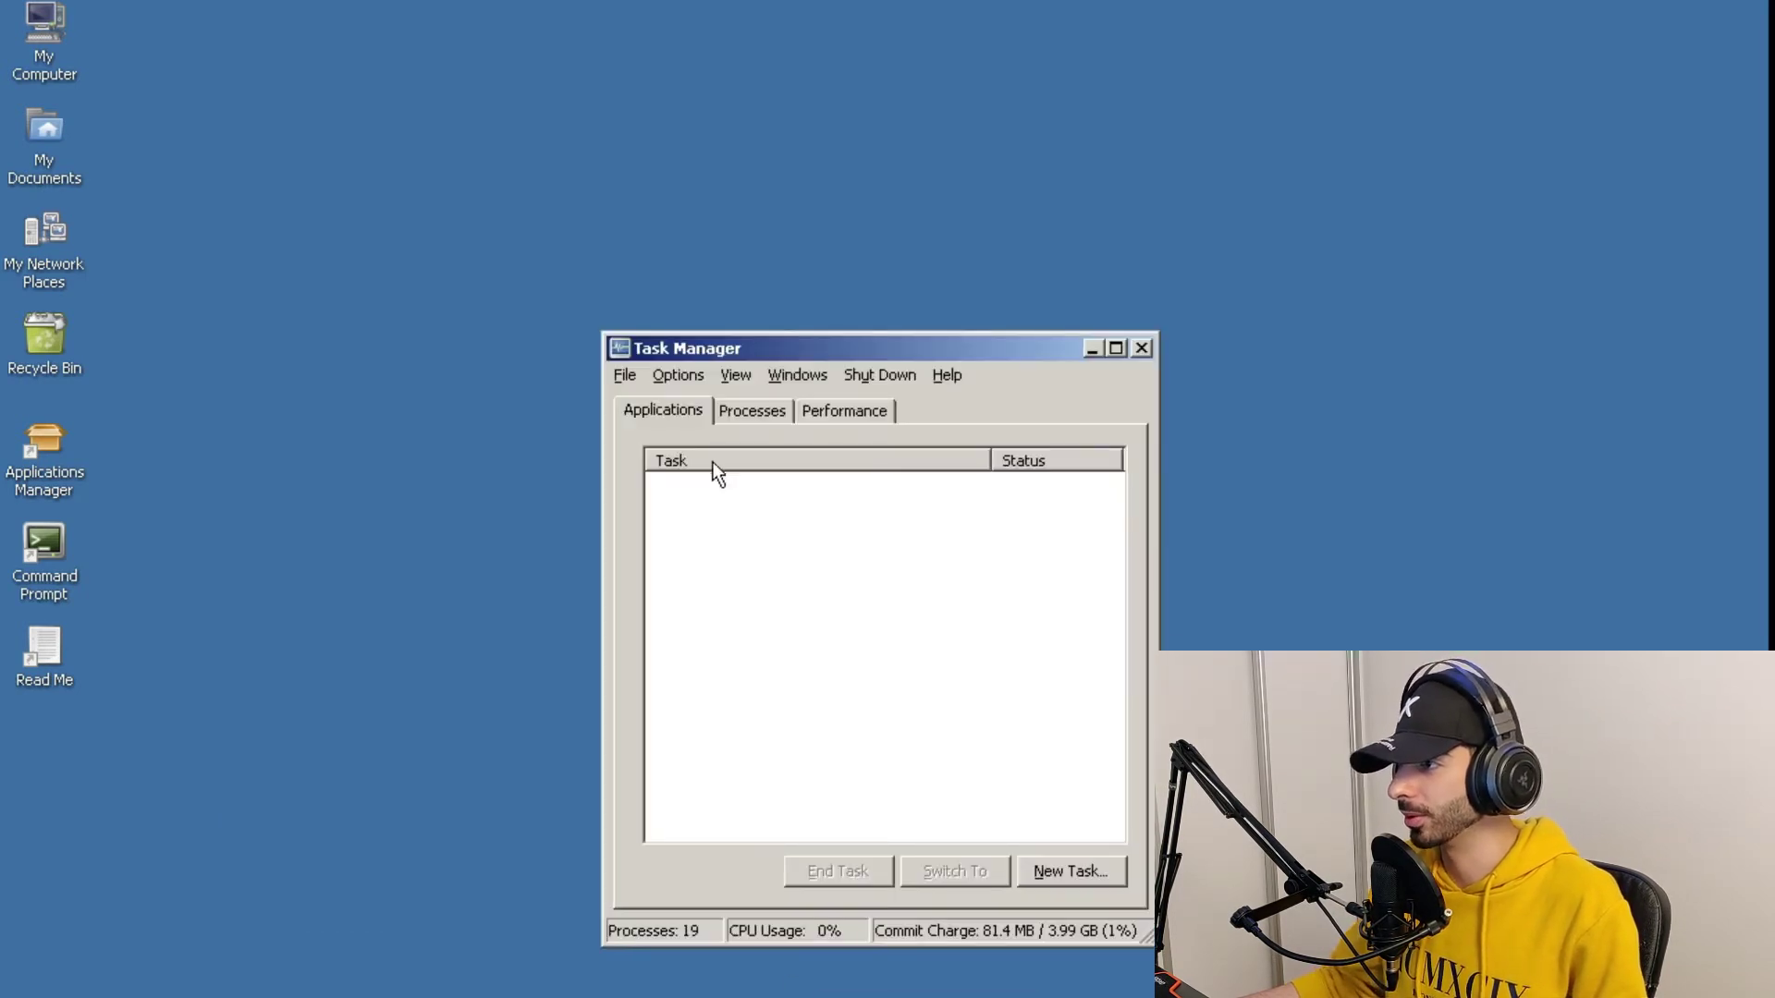
click(736, 412)
click(805, 412)
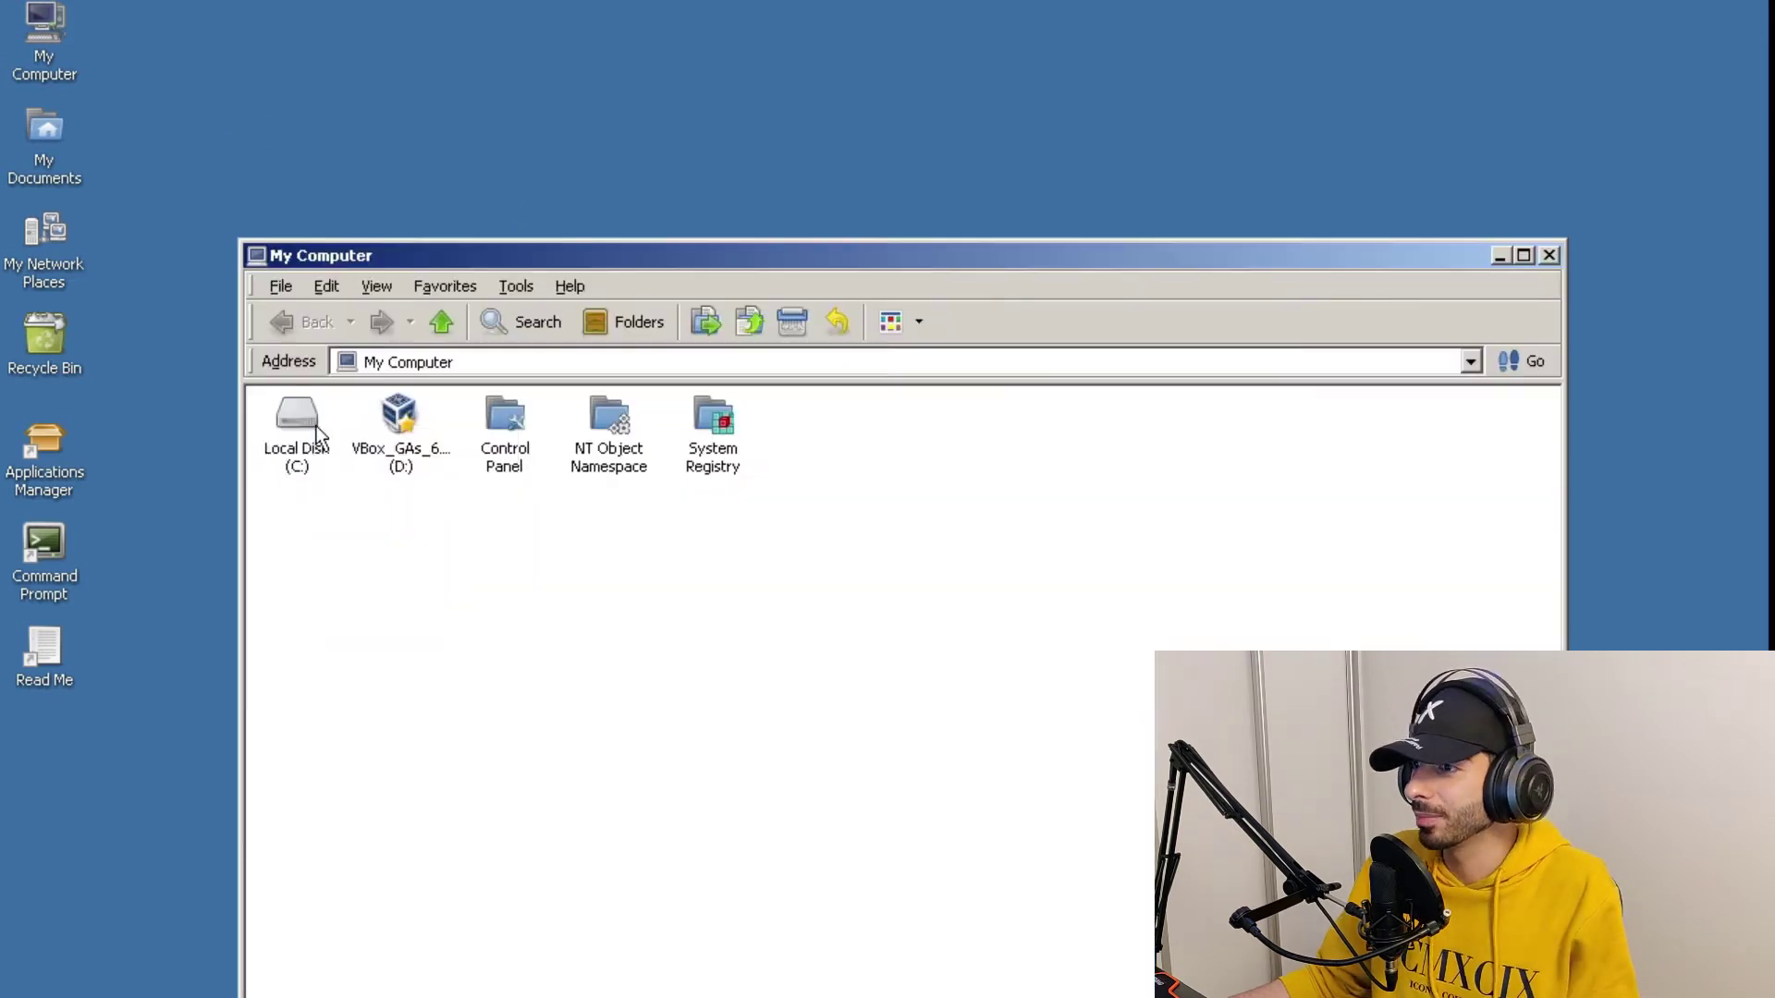
- Read the used space in Local Disk (C:) Properties, close it, and move Task Manager top-right
right_click(328, 424)
click(396, 617)
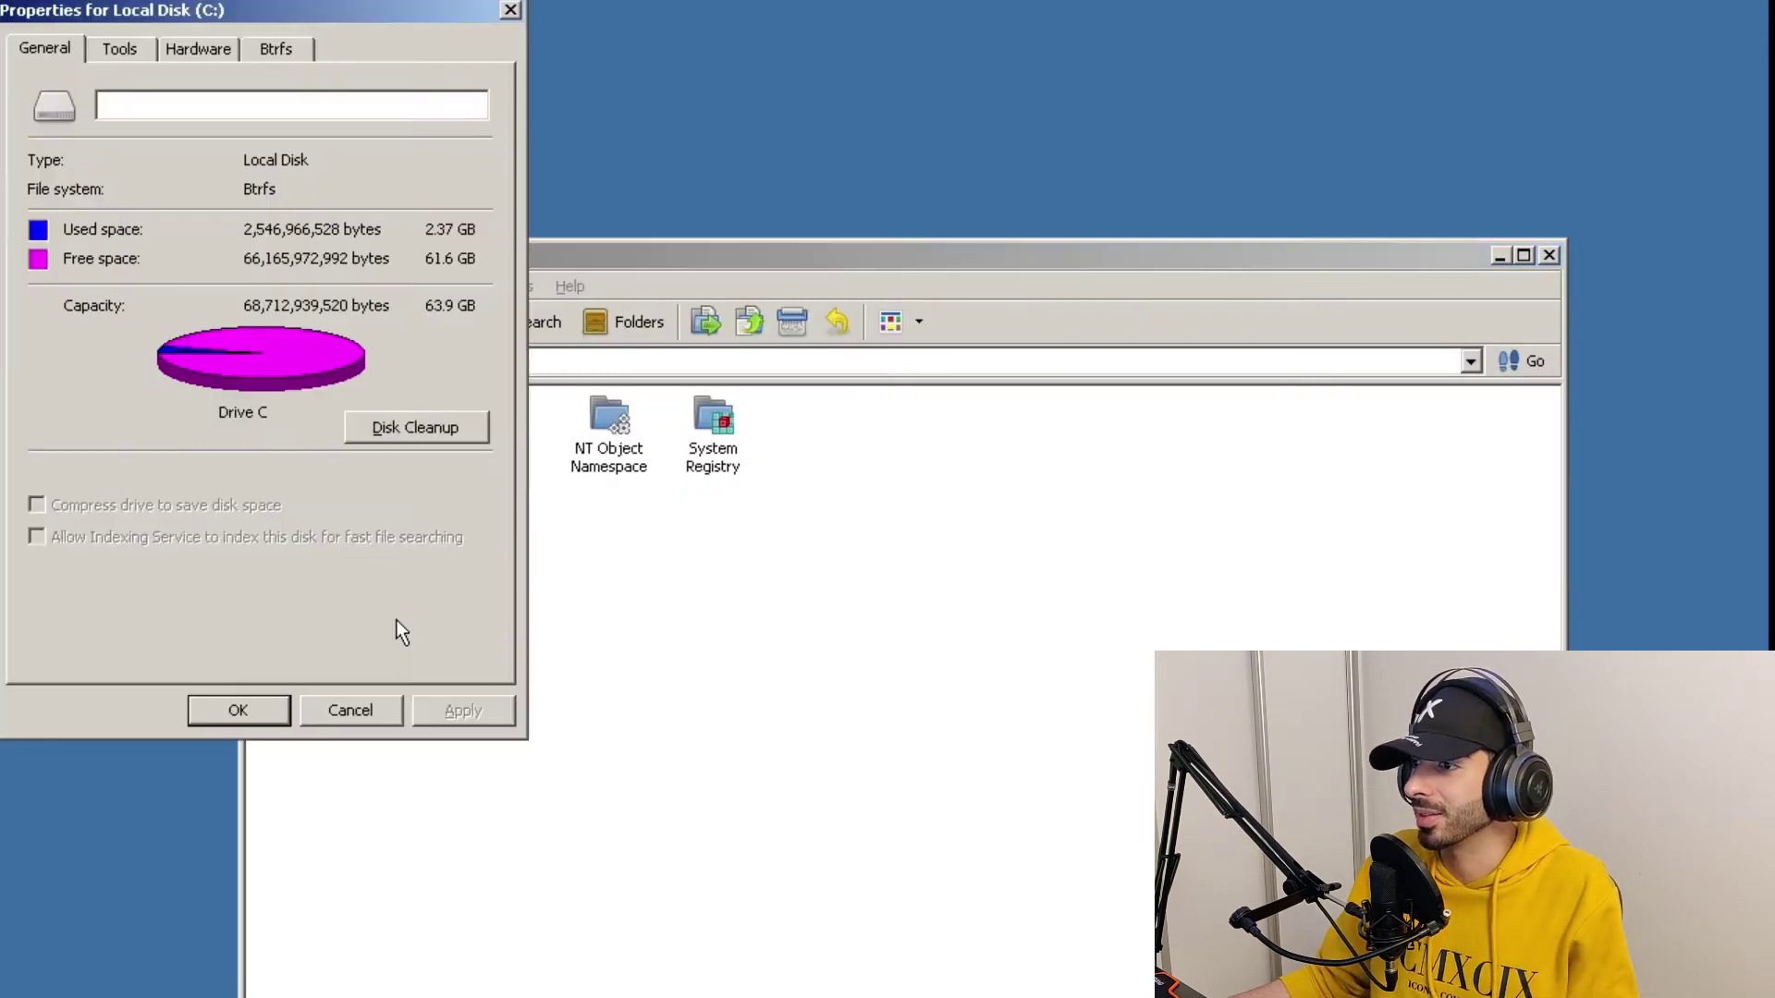
click(451, 231)
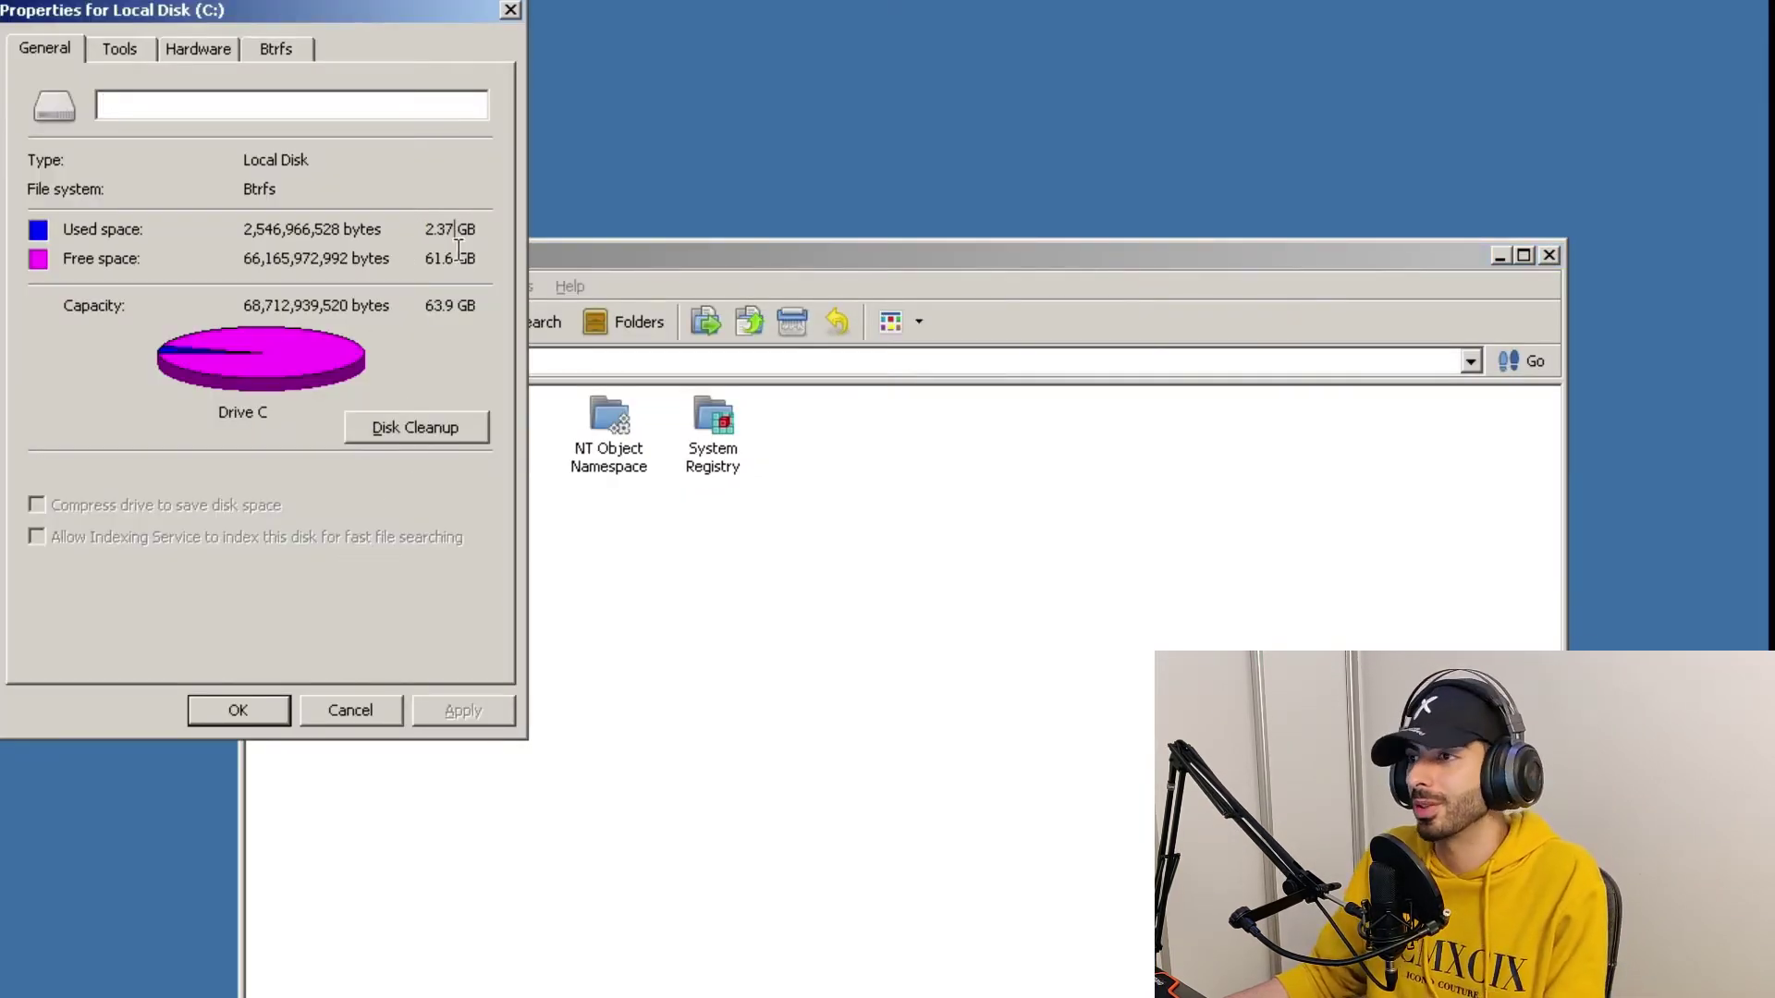
key(ctrl+a)
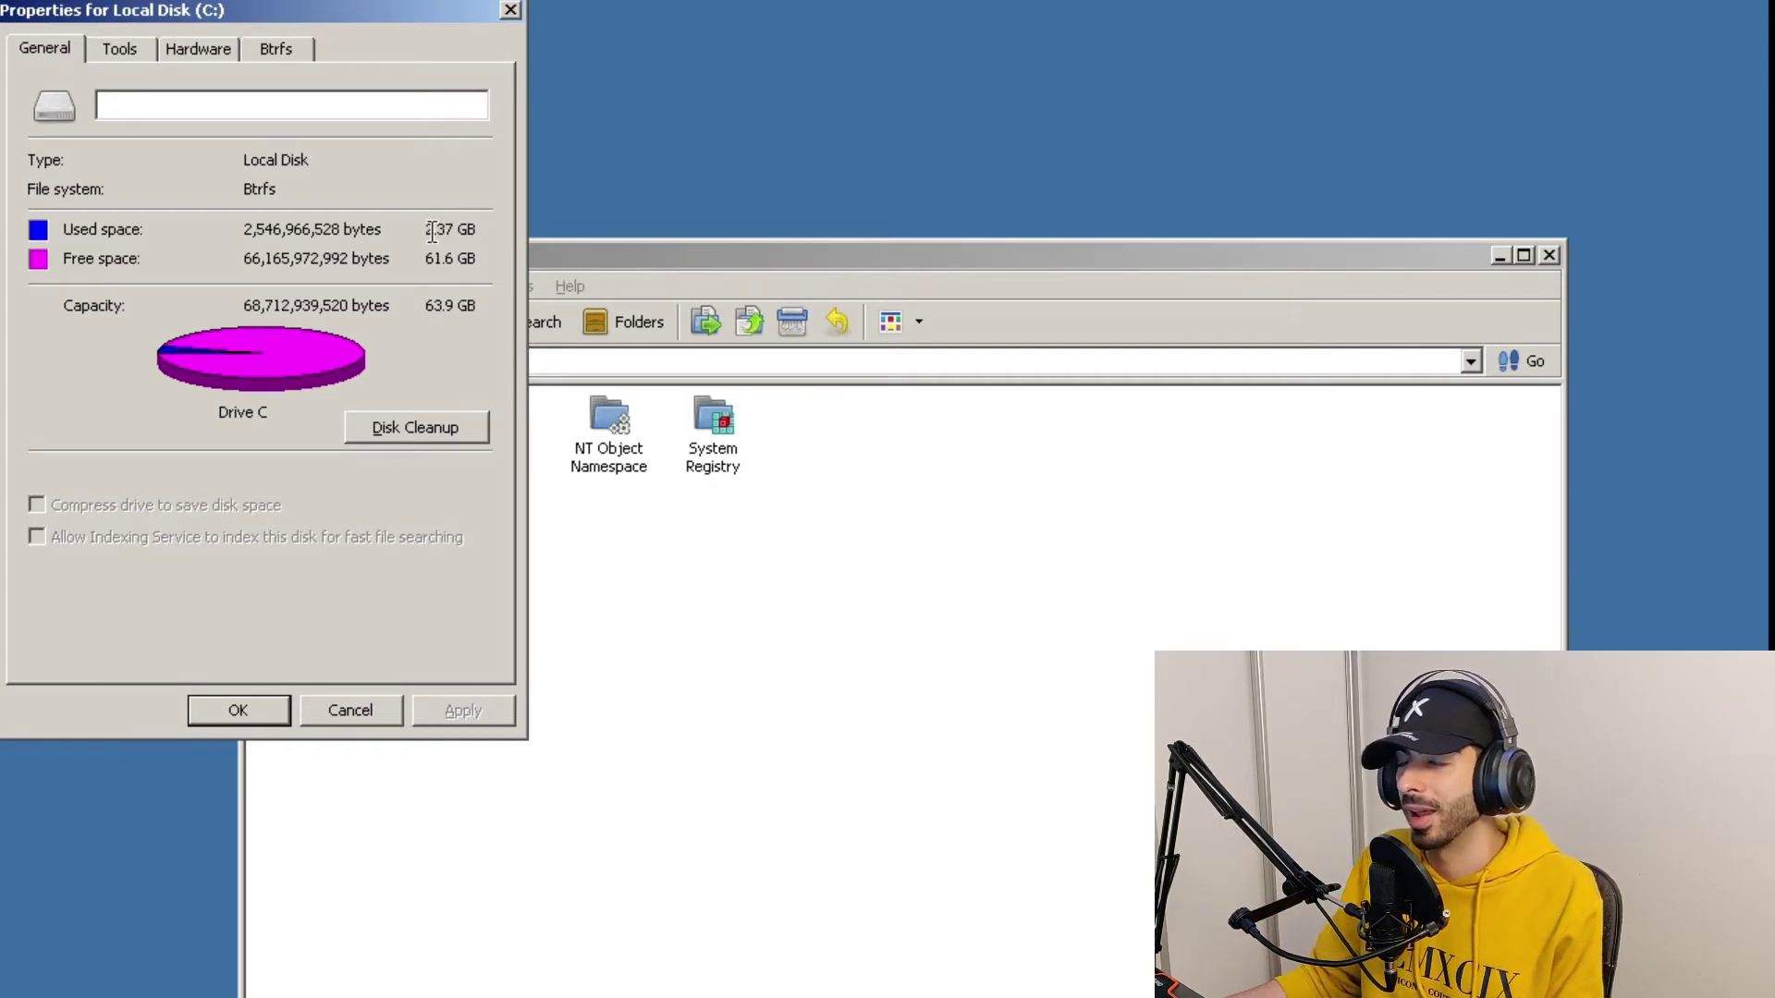
click(510, 10)
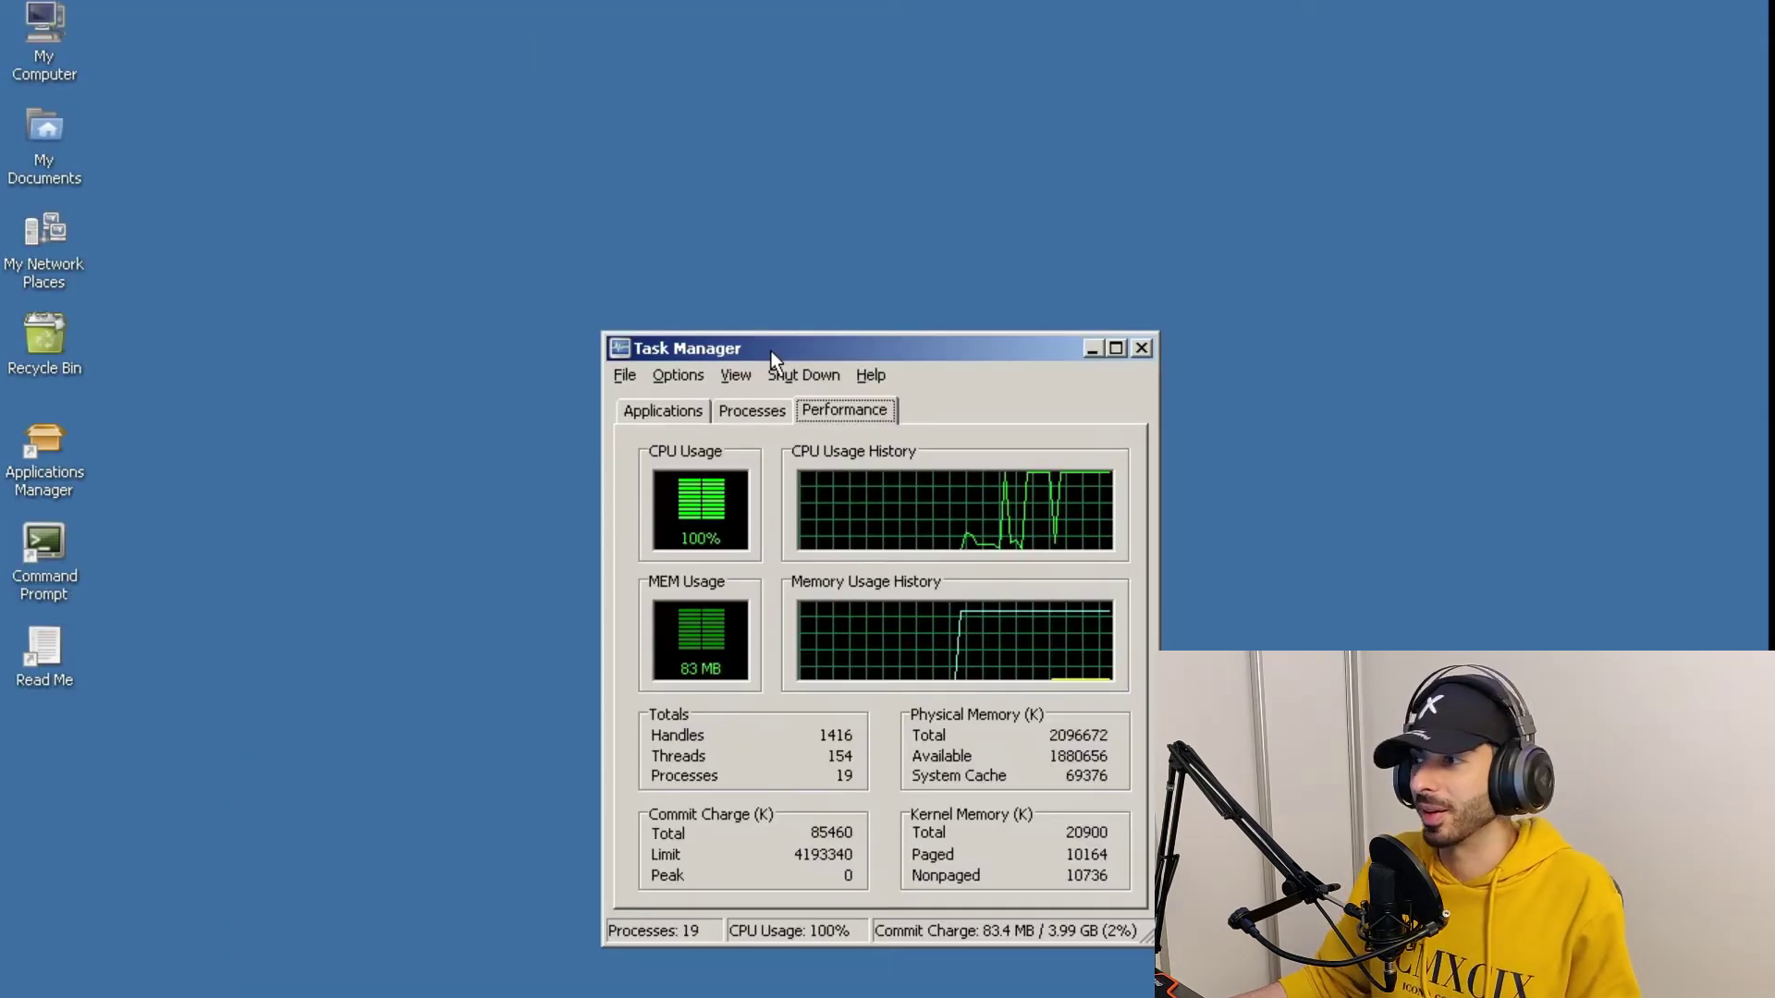
drag(784, 342, 1303, 75)
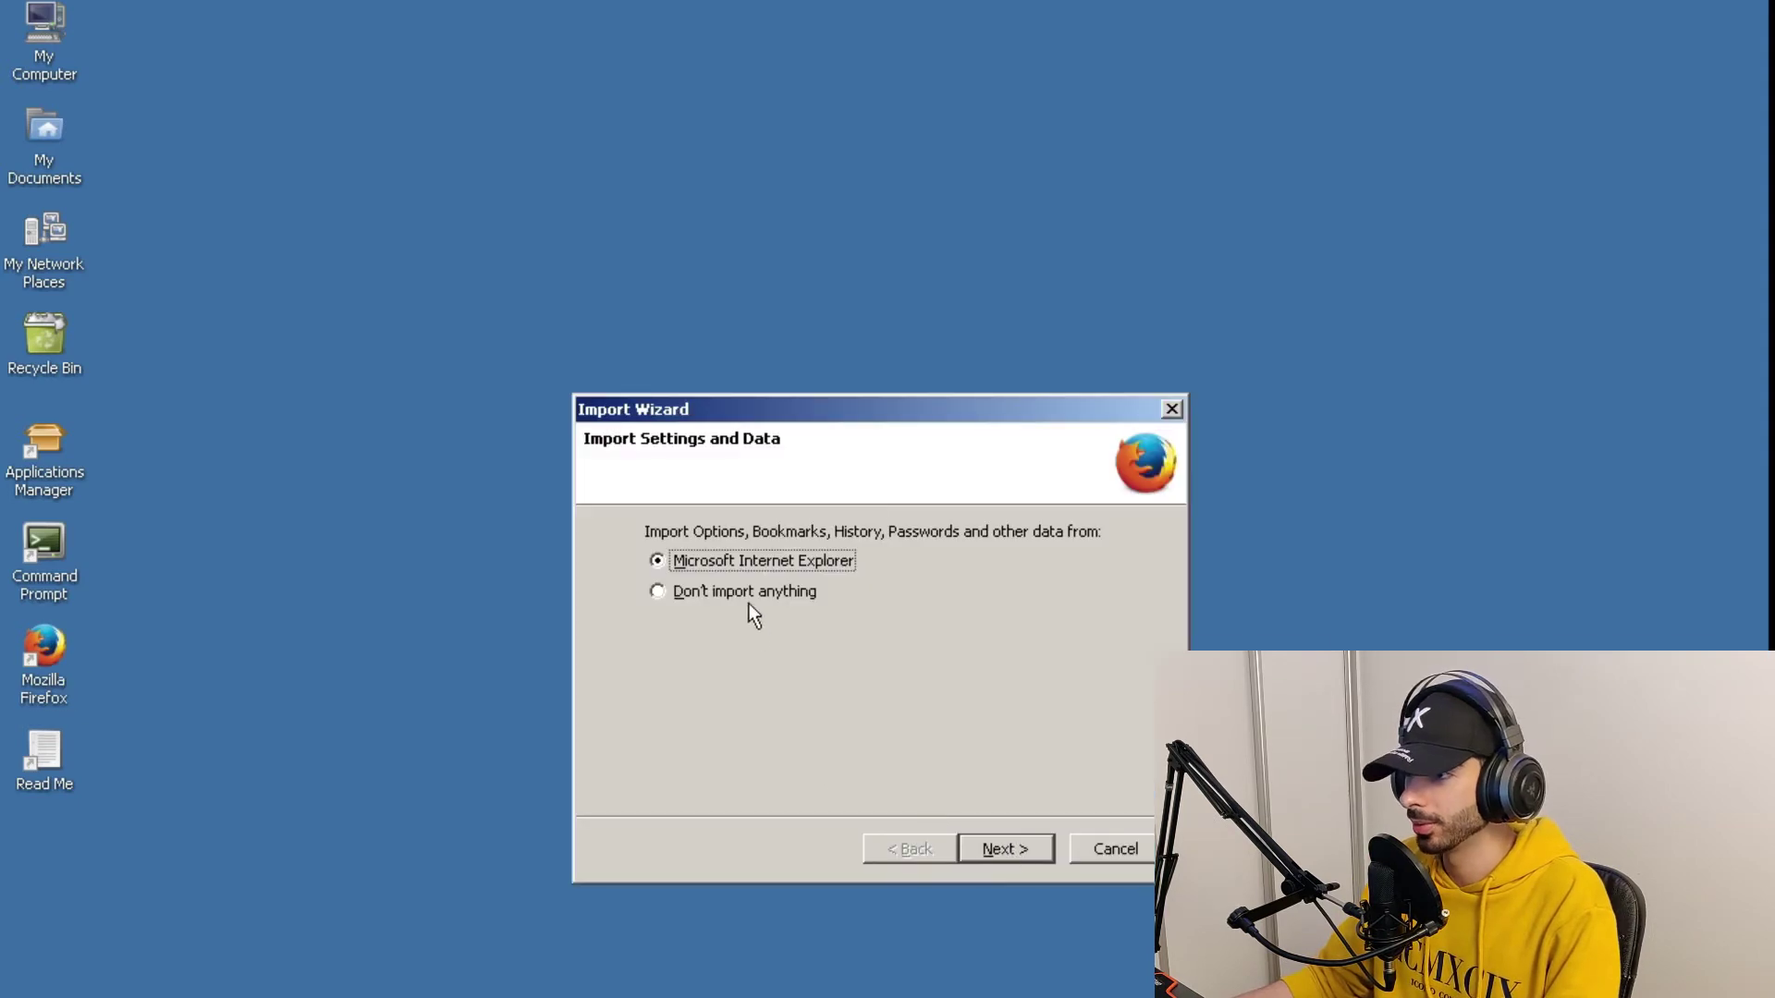
- Skip Firefox's import wizard, close the open tabs and go to twitch.tv
click(748, 601)
click(980, 843)
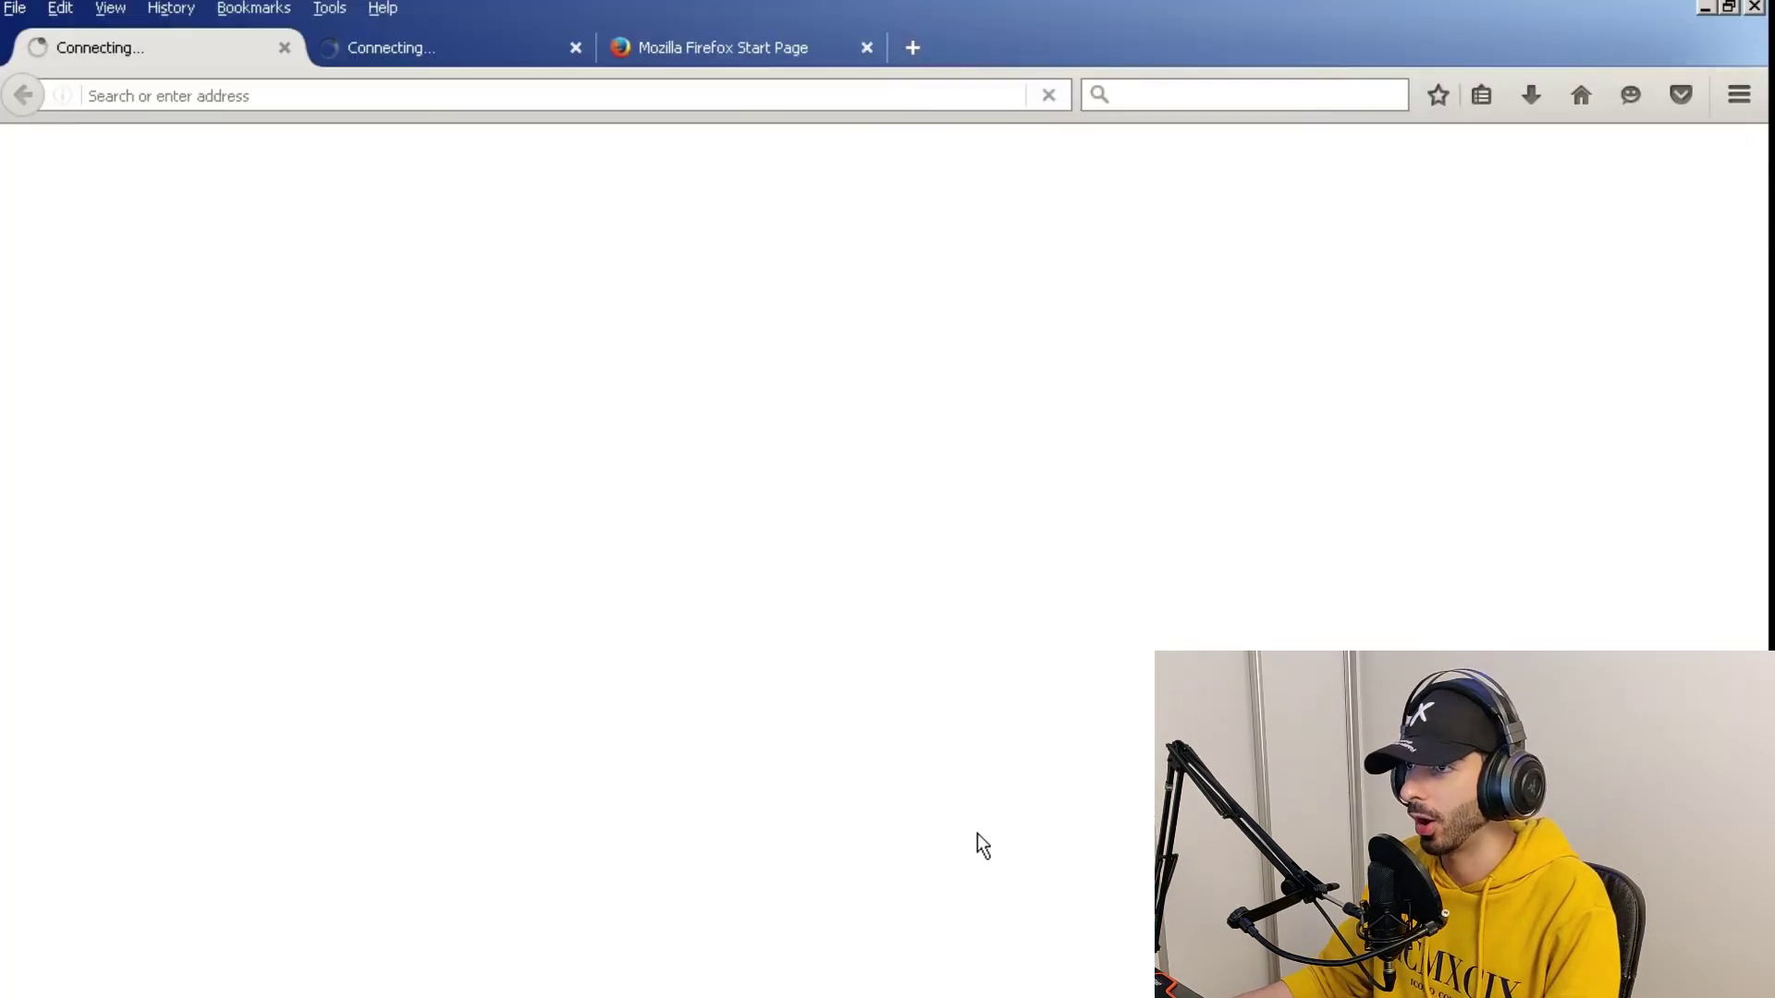
click(575, 48)
click(575, 47)
click(541, 93)
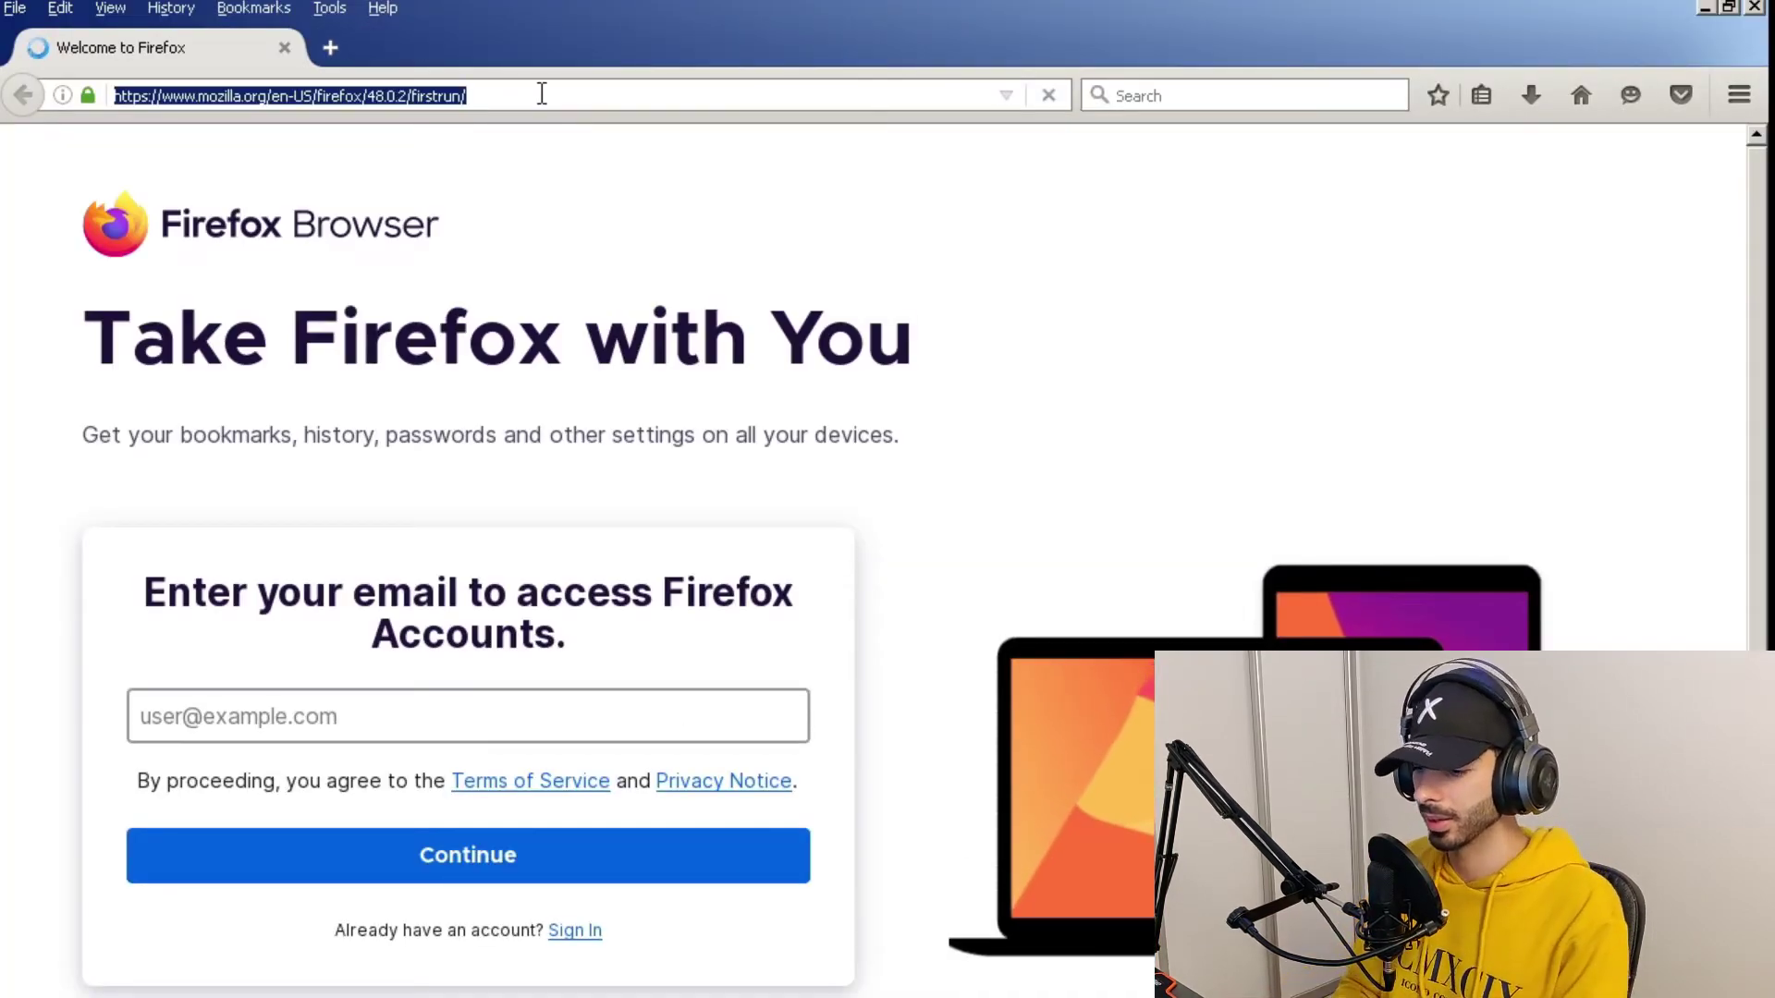
text(twitch.)
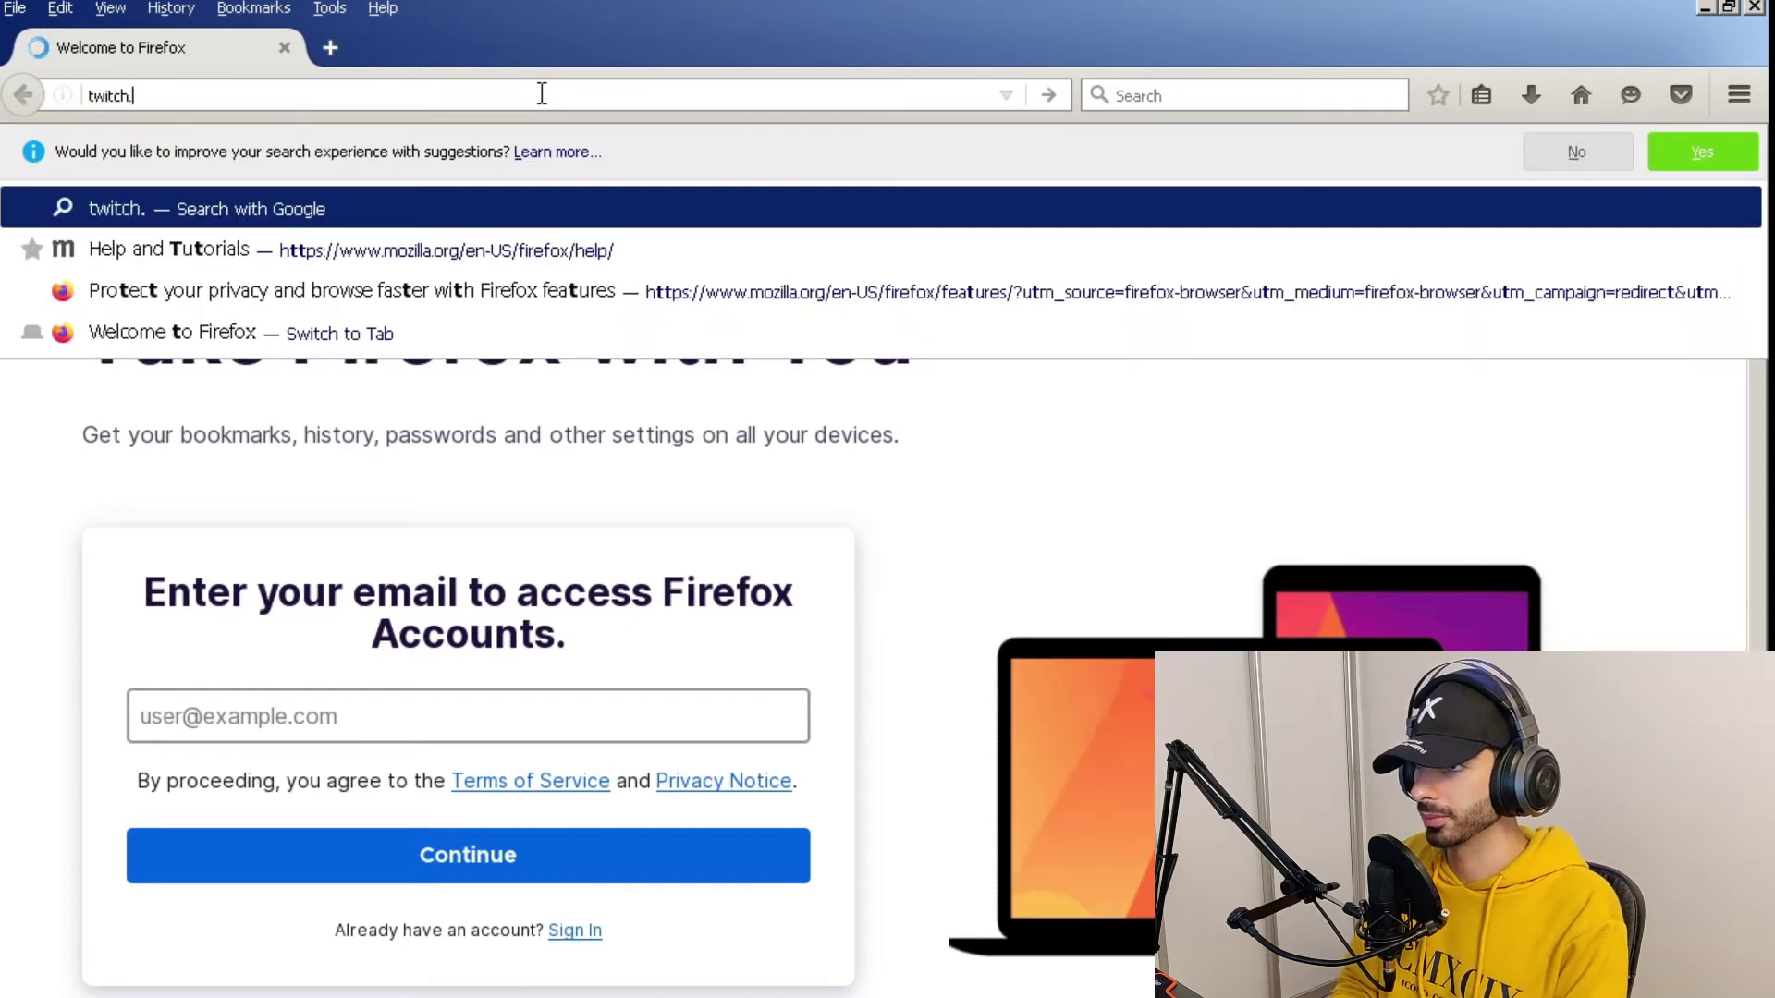
text(tv)
key(Return)
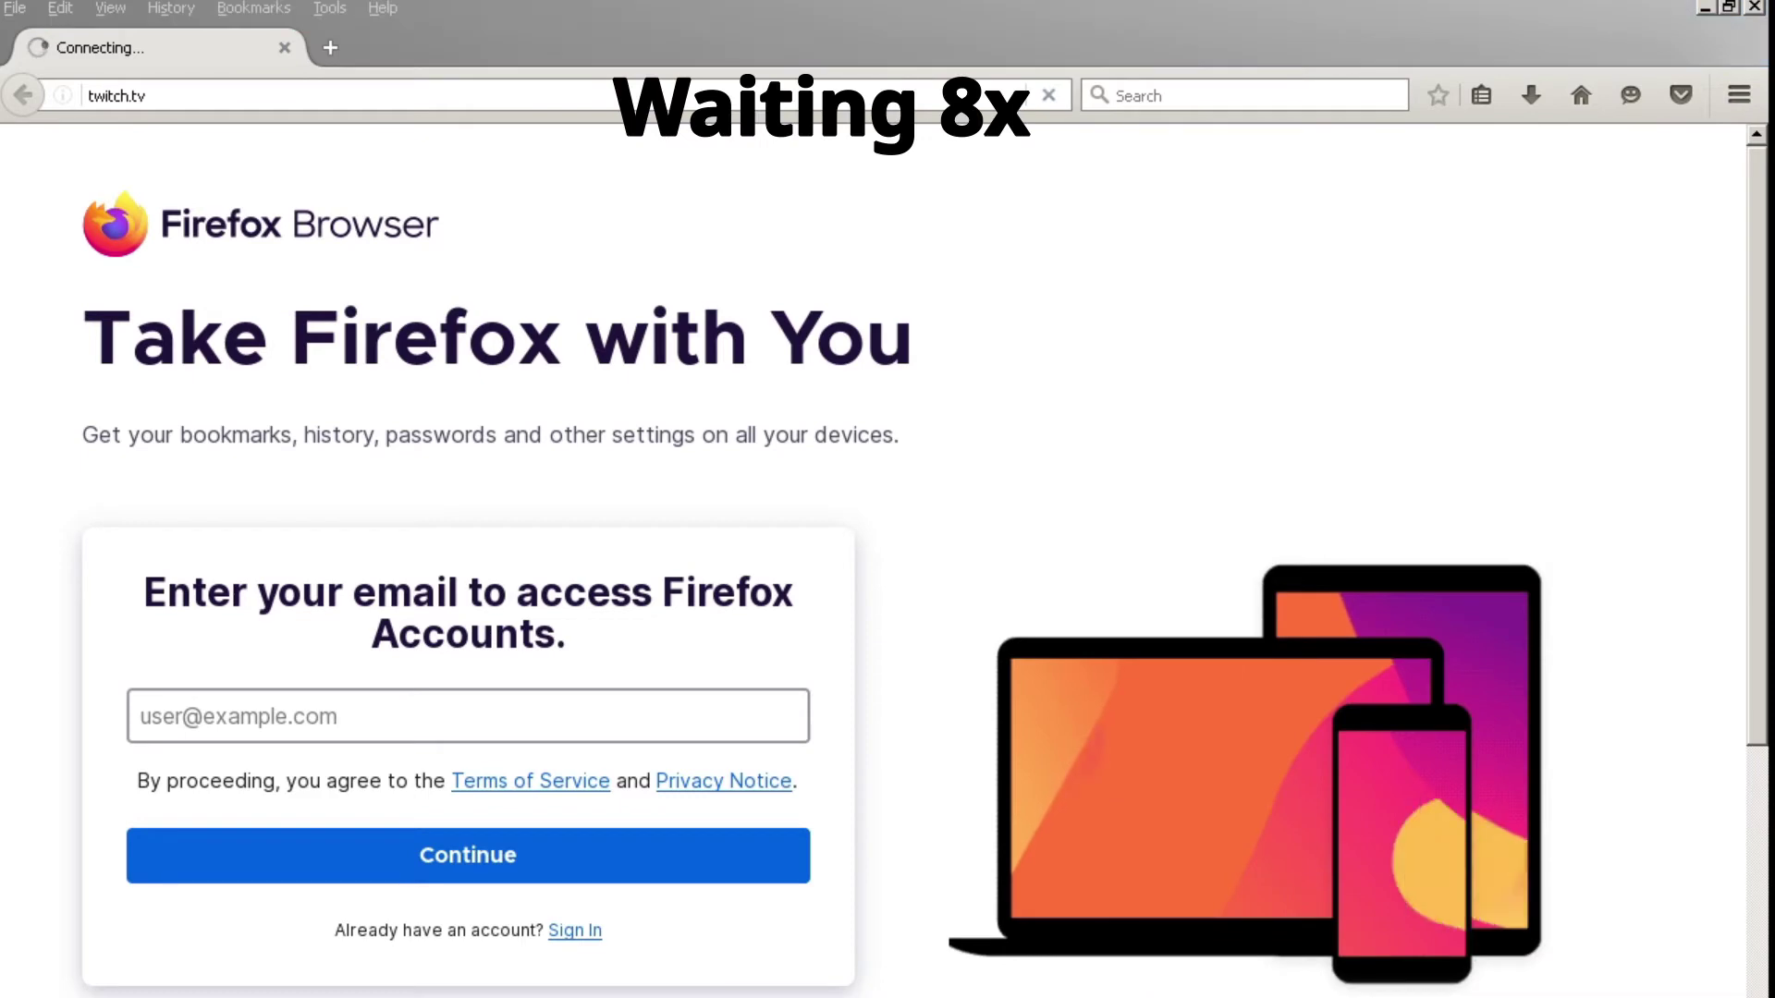
- Show Task Manager's performance graphs and move it to the top-right corner
key(ctrl+alt+Delete)
click(792, 413)
click(843, 411)
drag(821, 342, 1425, 131)
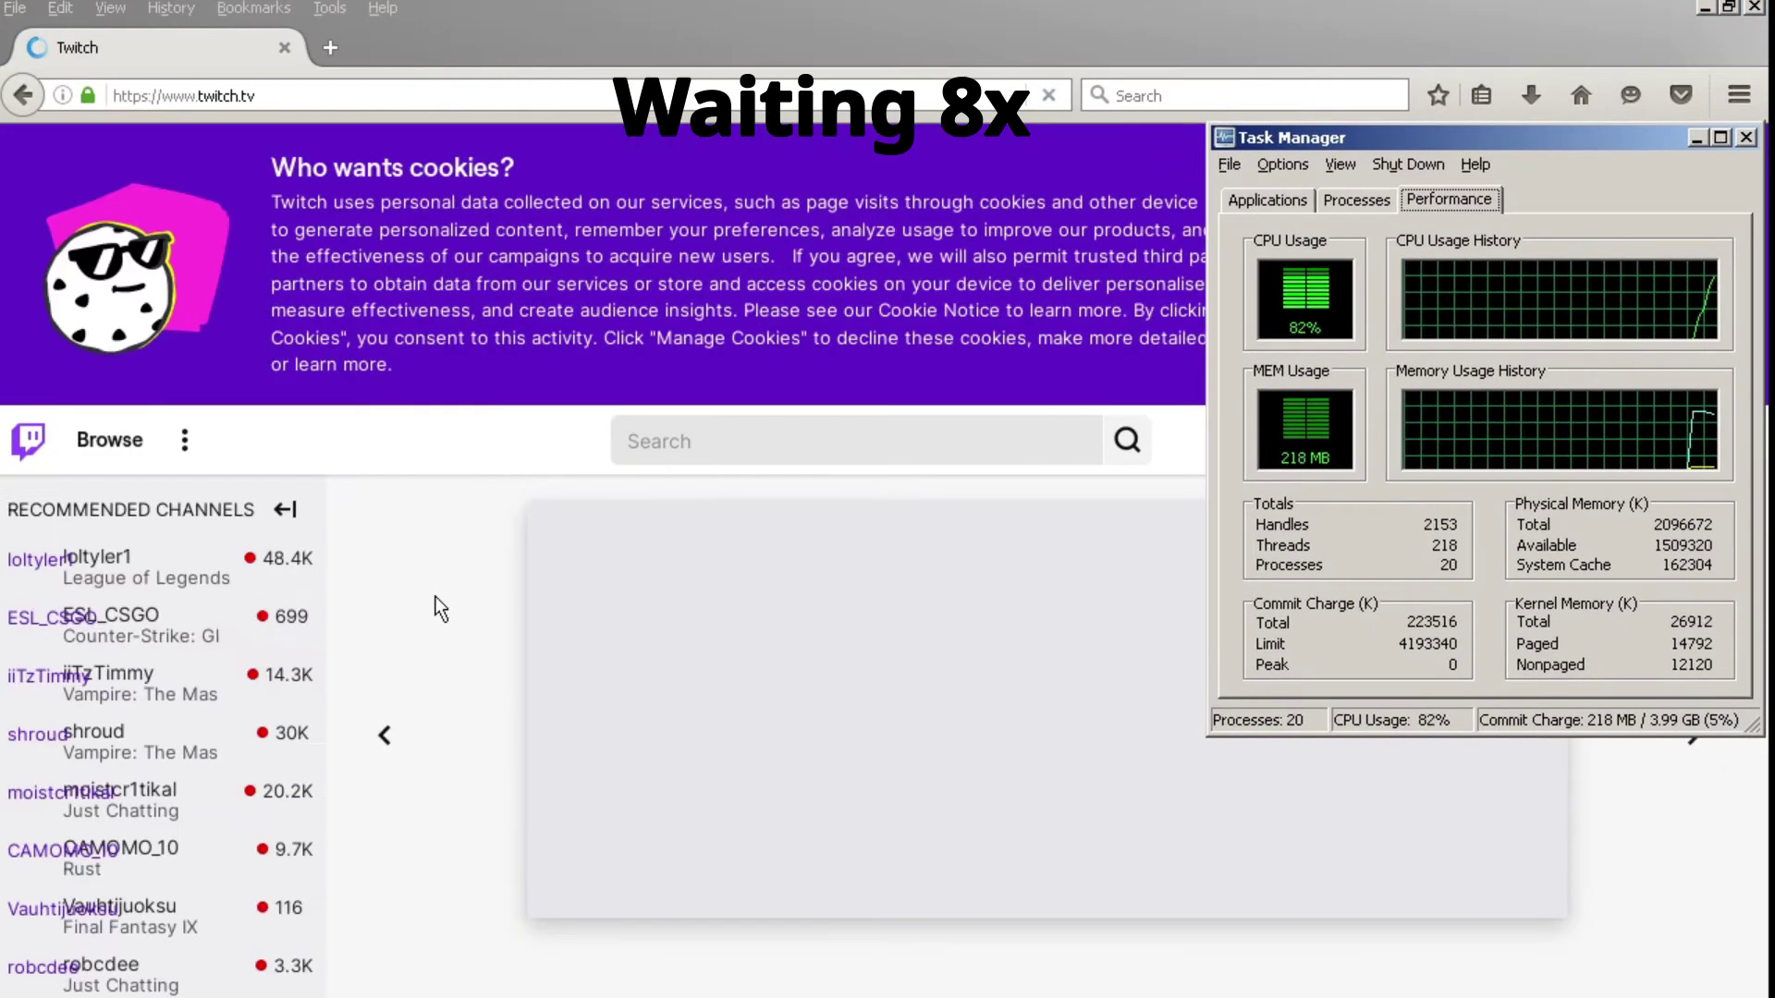
- Open the ESL_CSGO channel, reload its page, then open a new tab and switch back
click(436, 607)
click(219, 625)
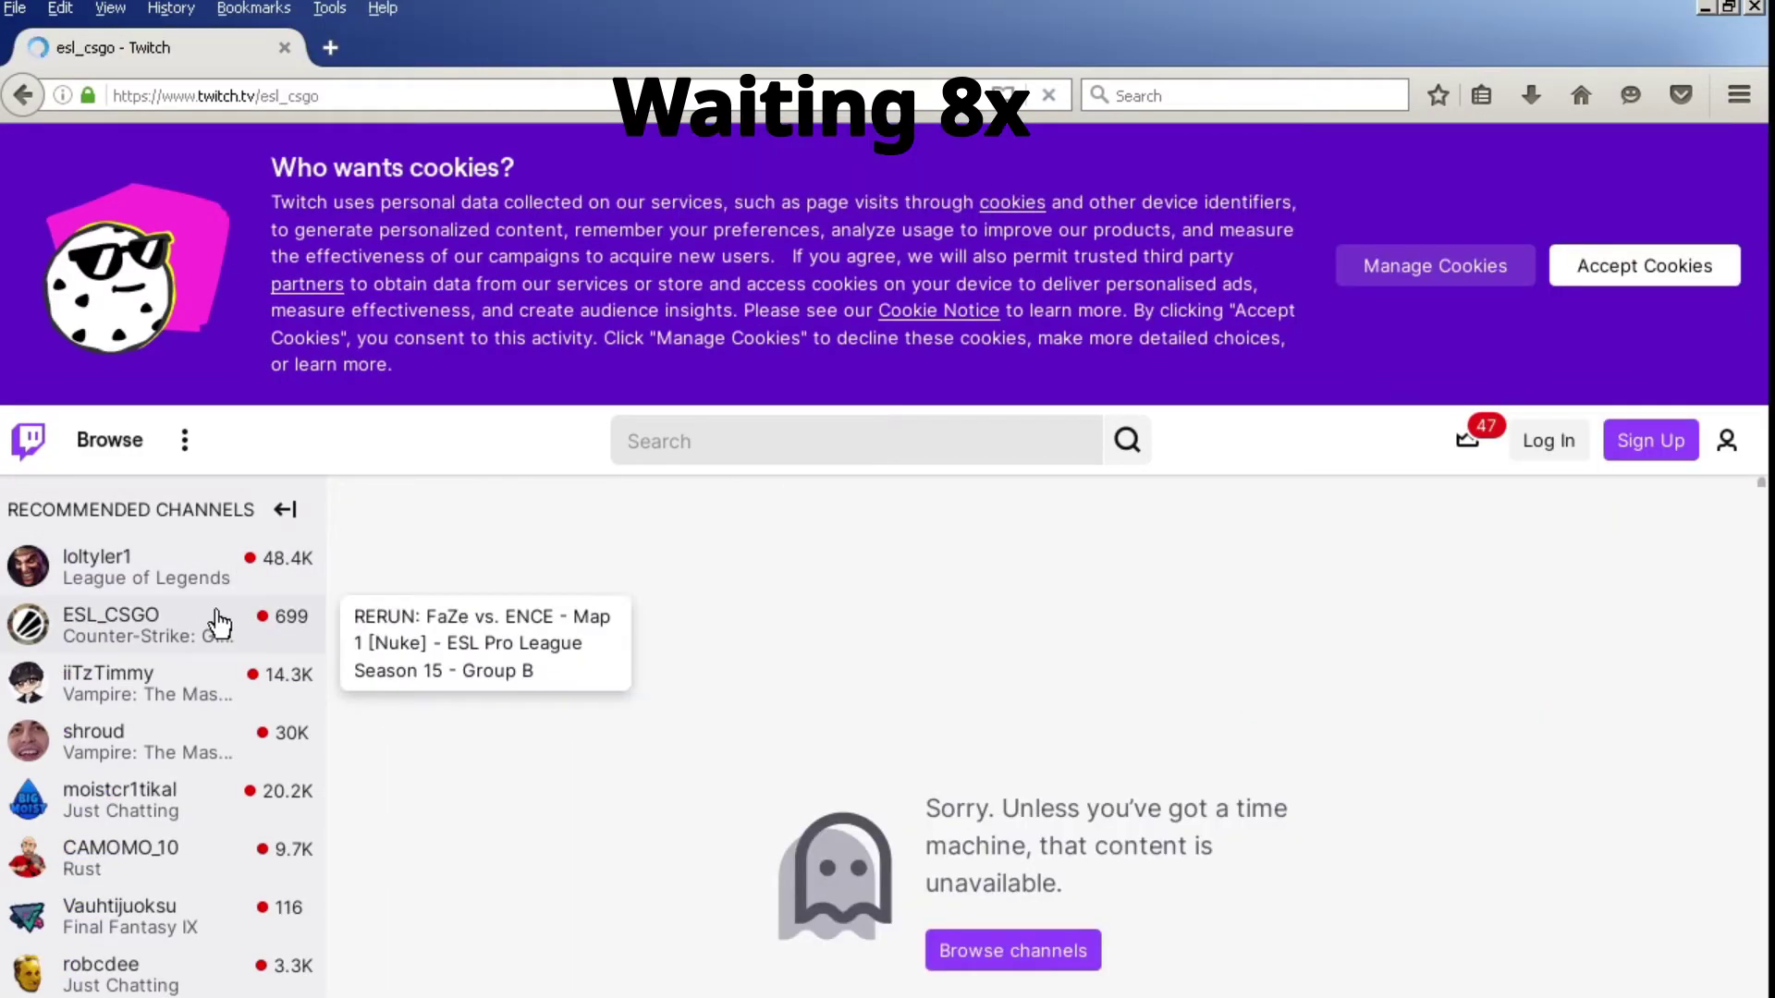
key(alt+Tab)
key(alt+Tab)
click(398, 92)
key(Return)
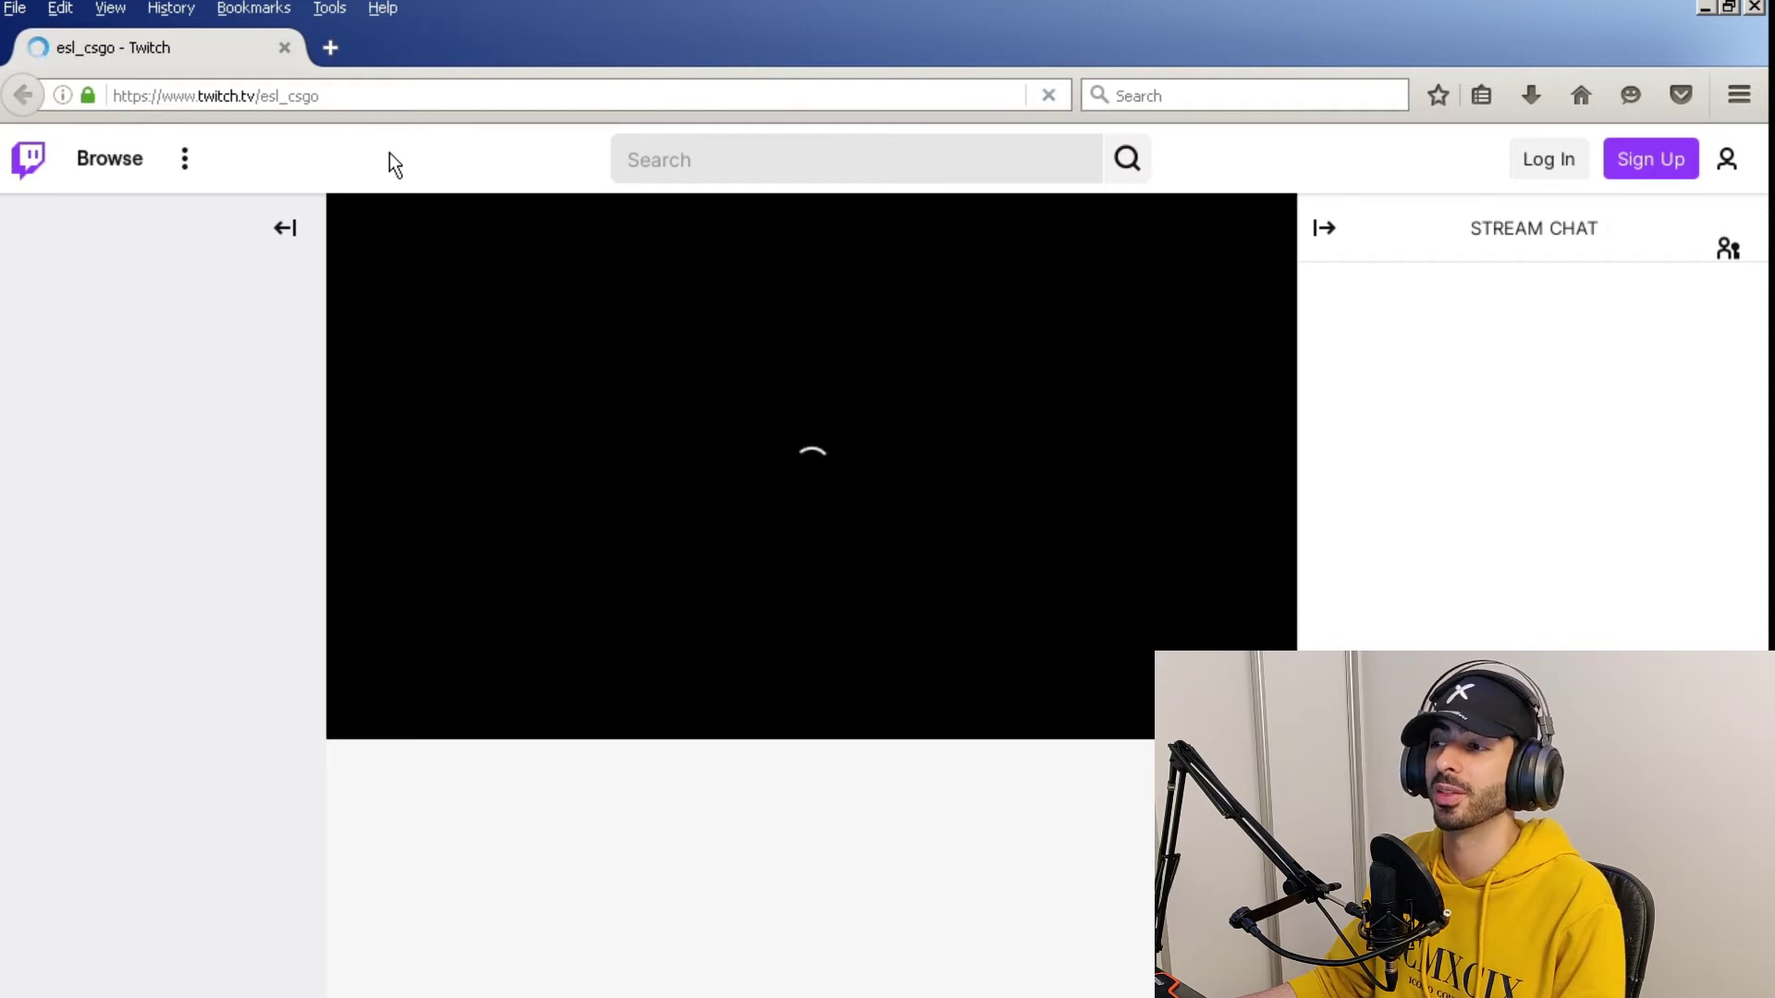
click(331, 49)
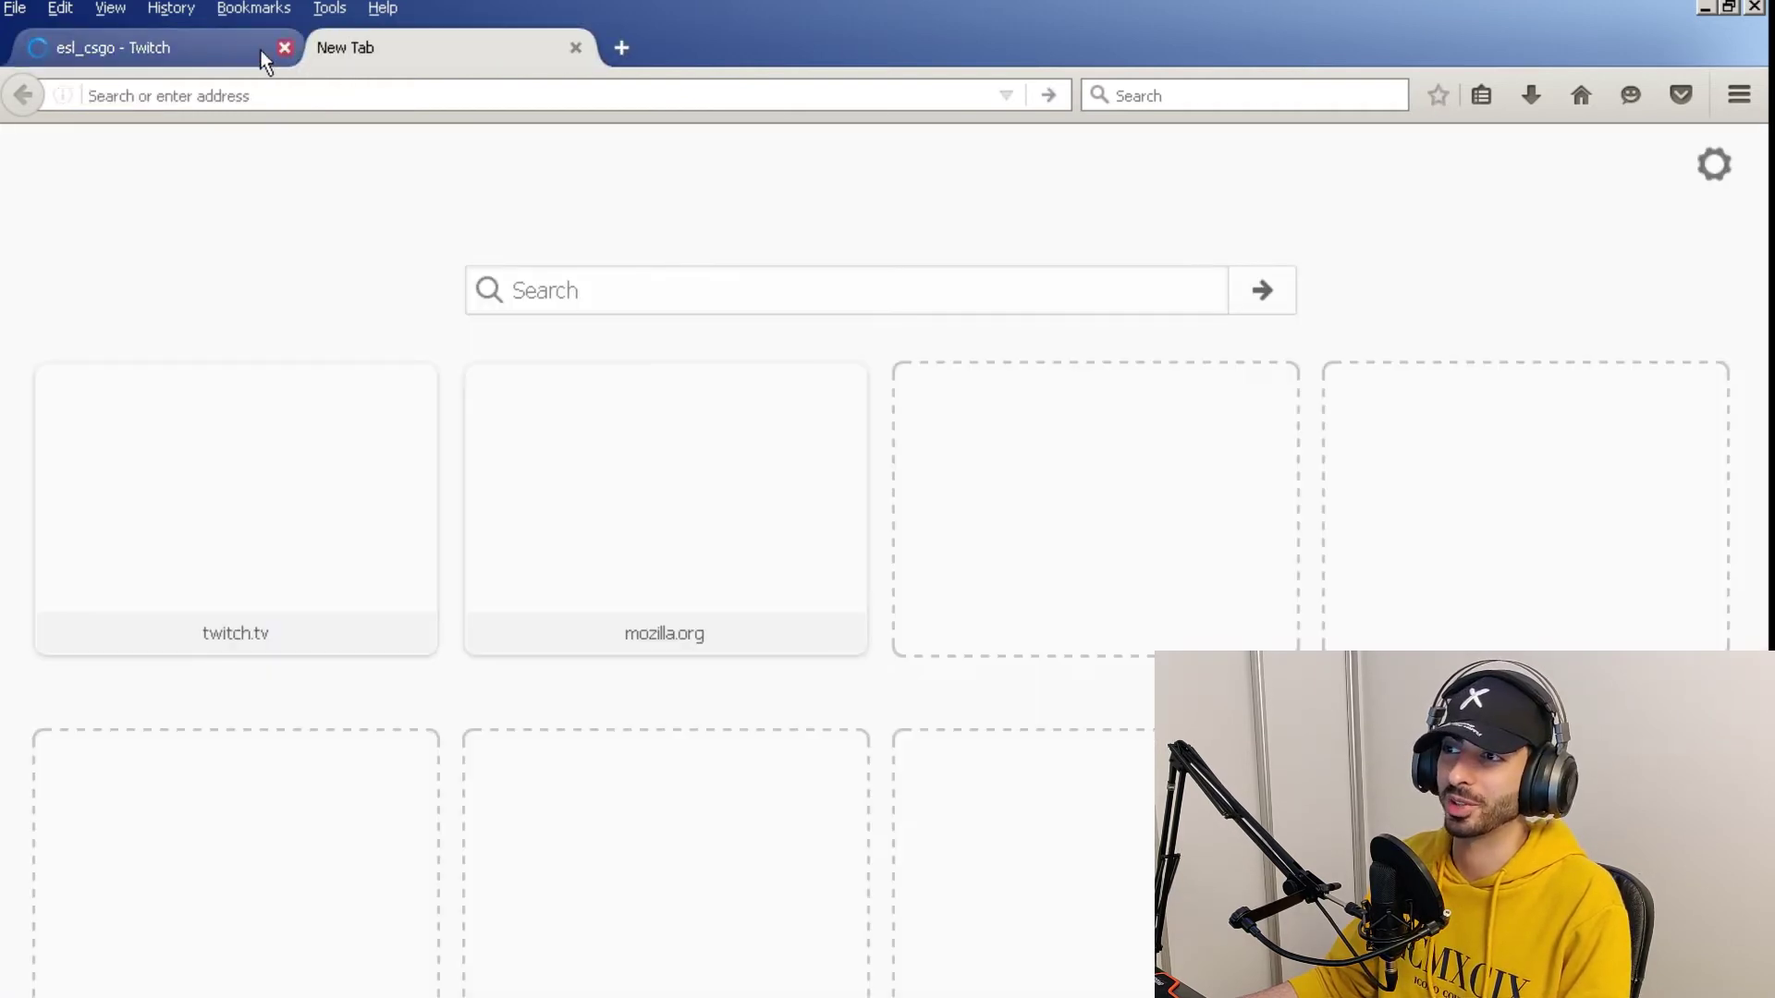
click(246, 49)
- Close the Twitch tab, install Mypal from Internet & Network, and launch it importing nothing
click(285, 48)
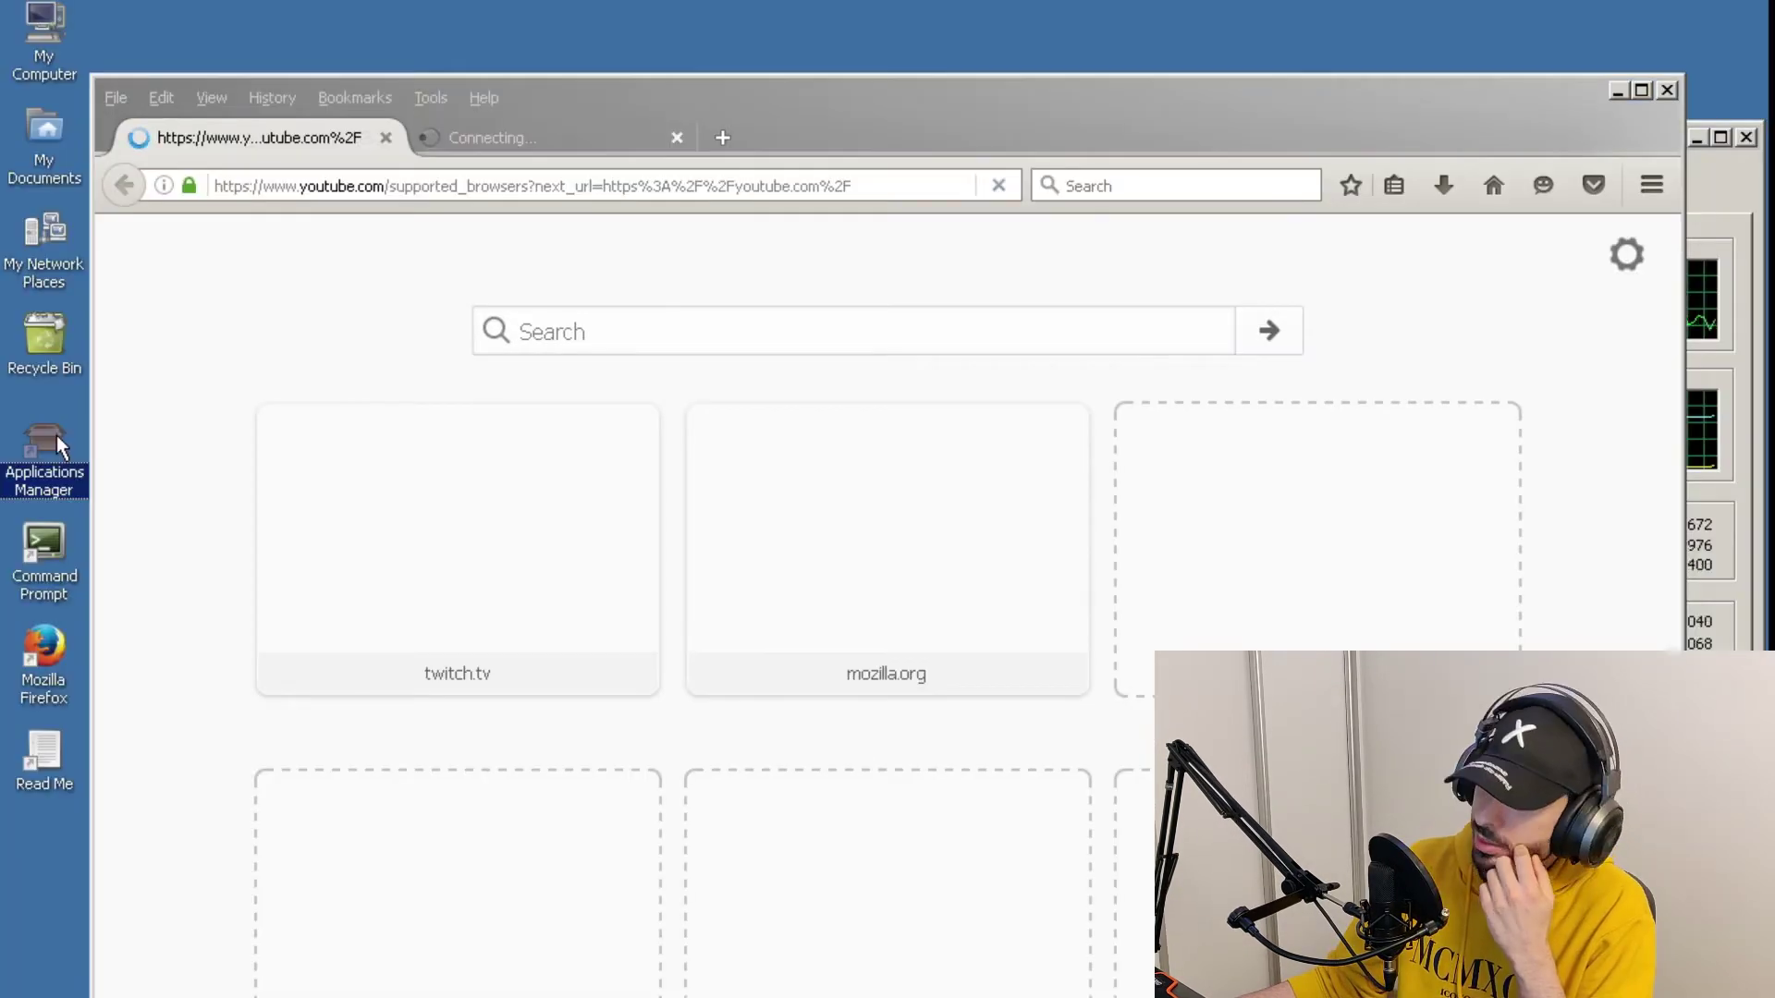
double_click(57, 435)
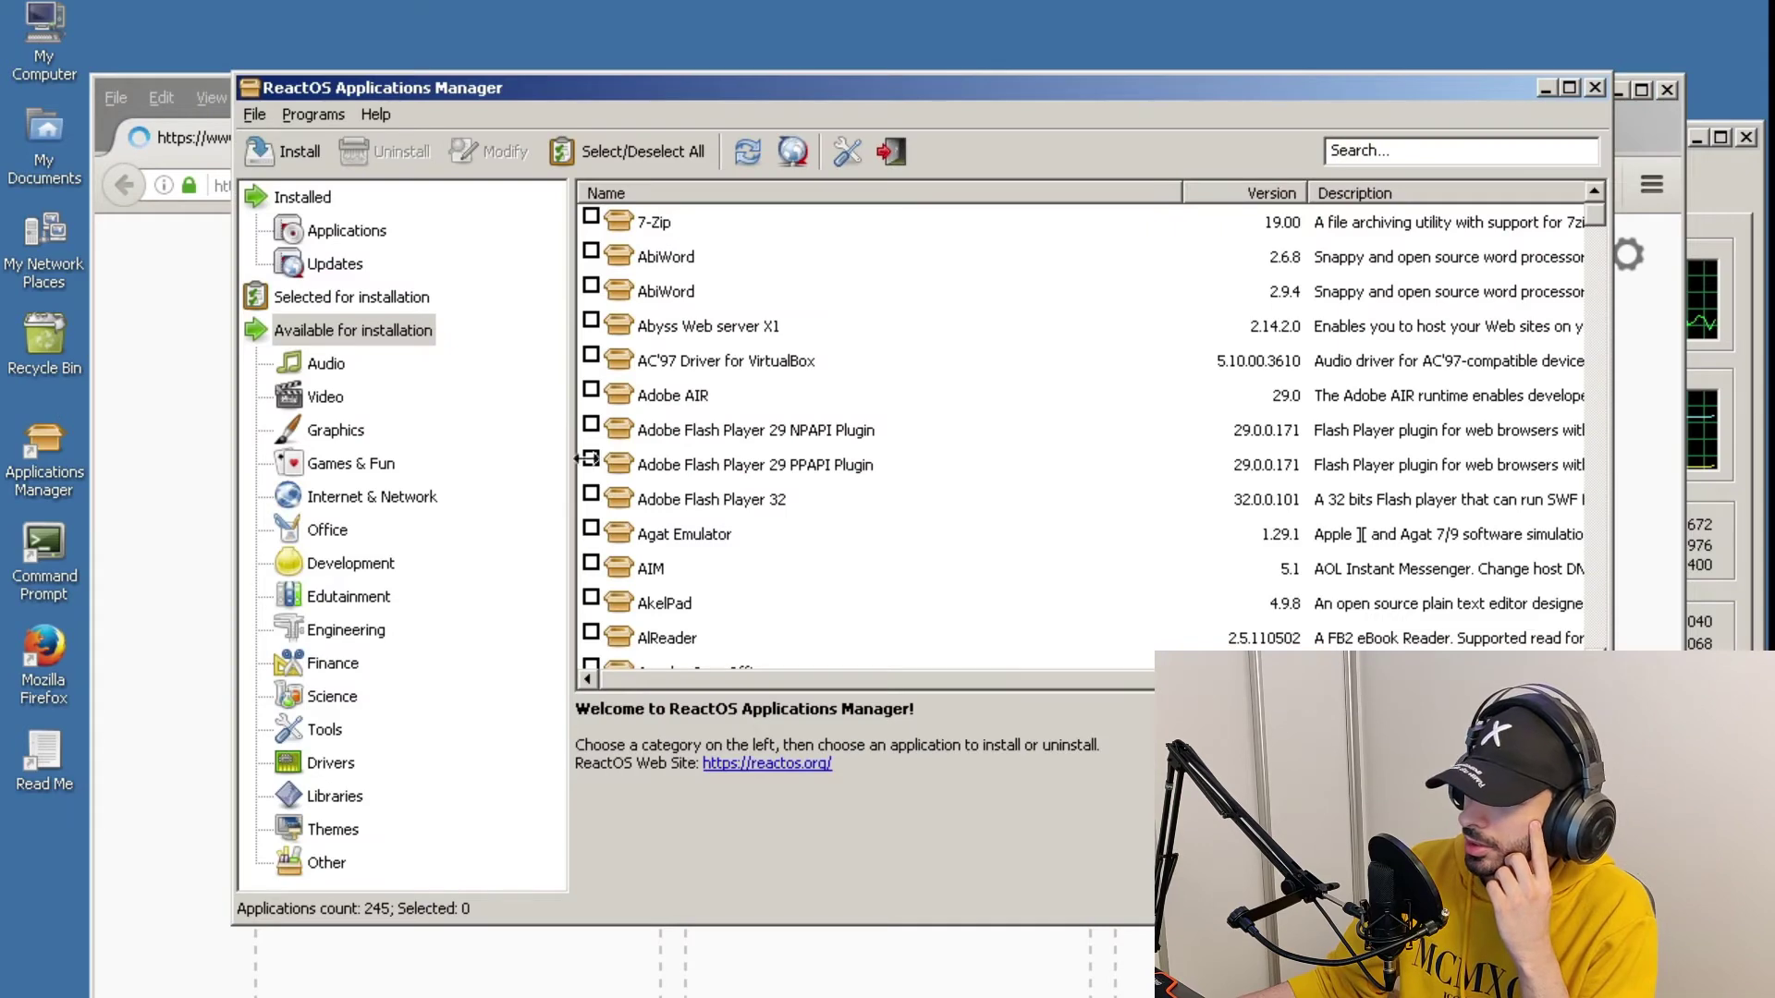
scroll(758, 463, down, 4)
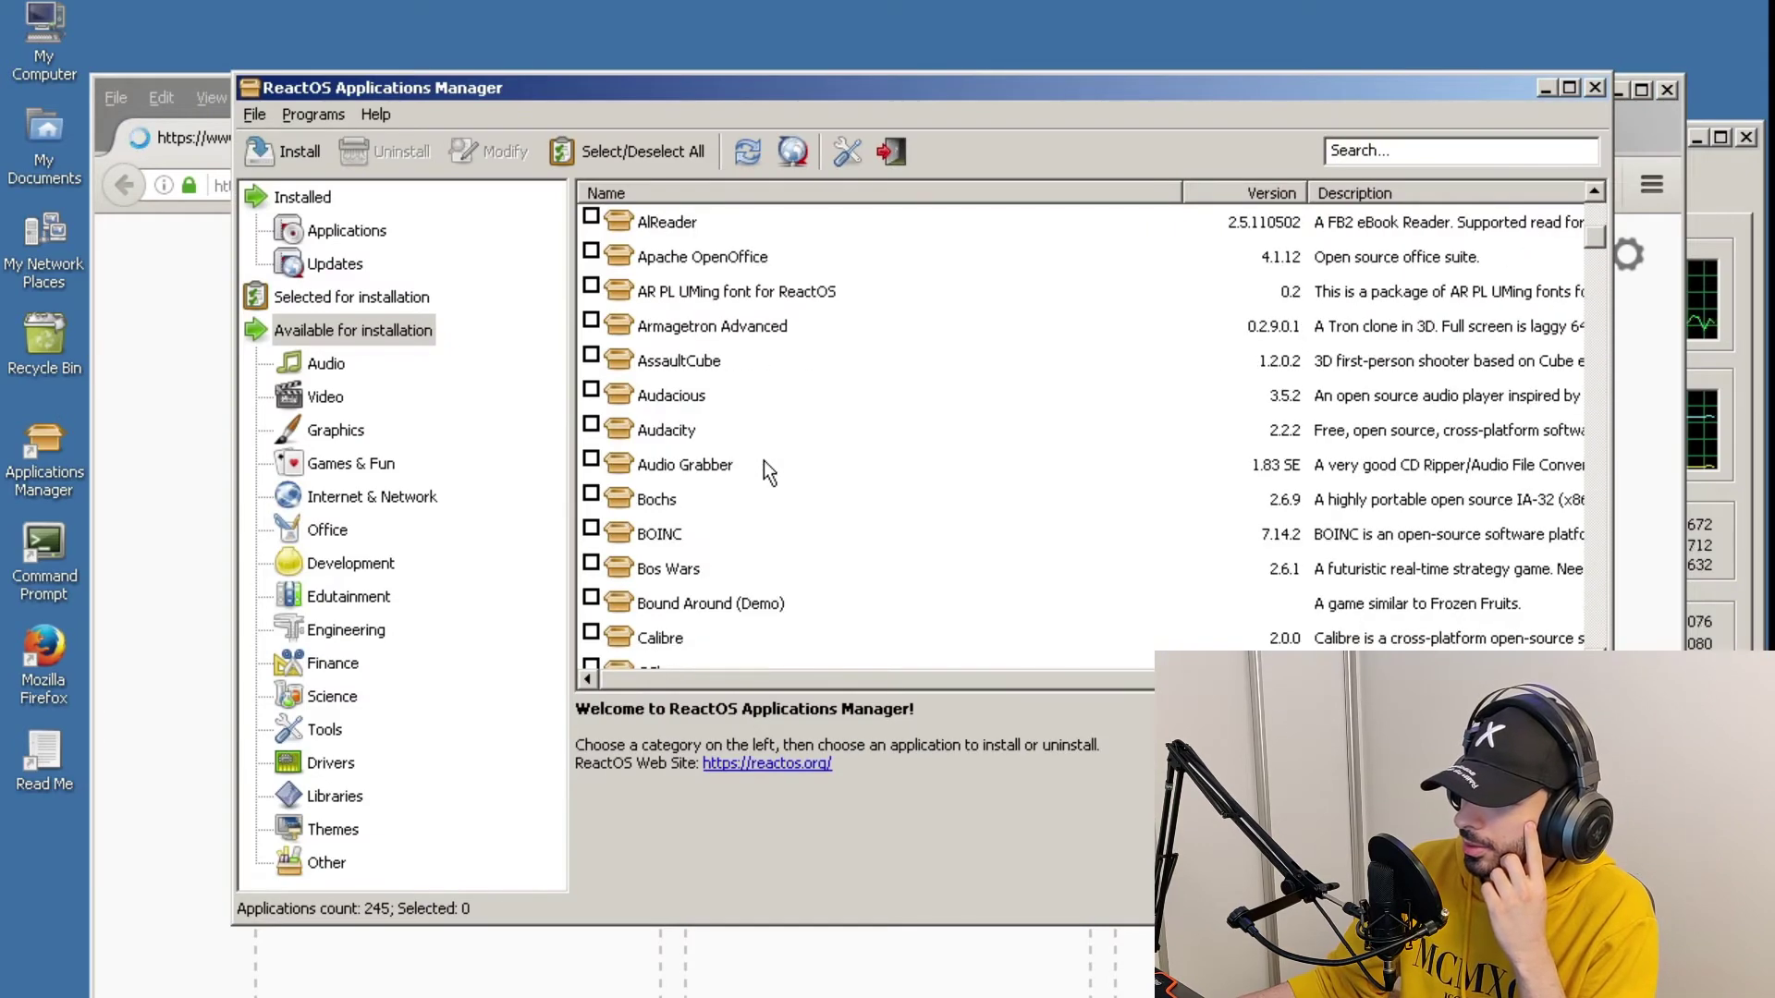
click(326, 397)
click(379, 496)
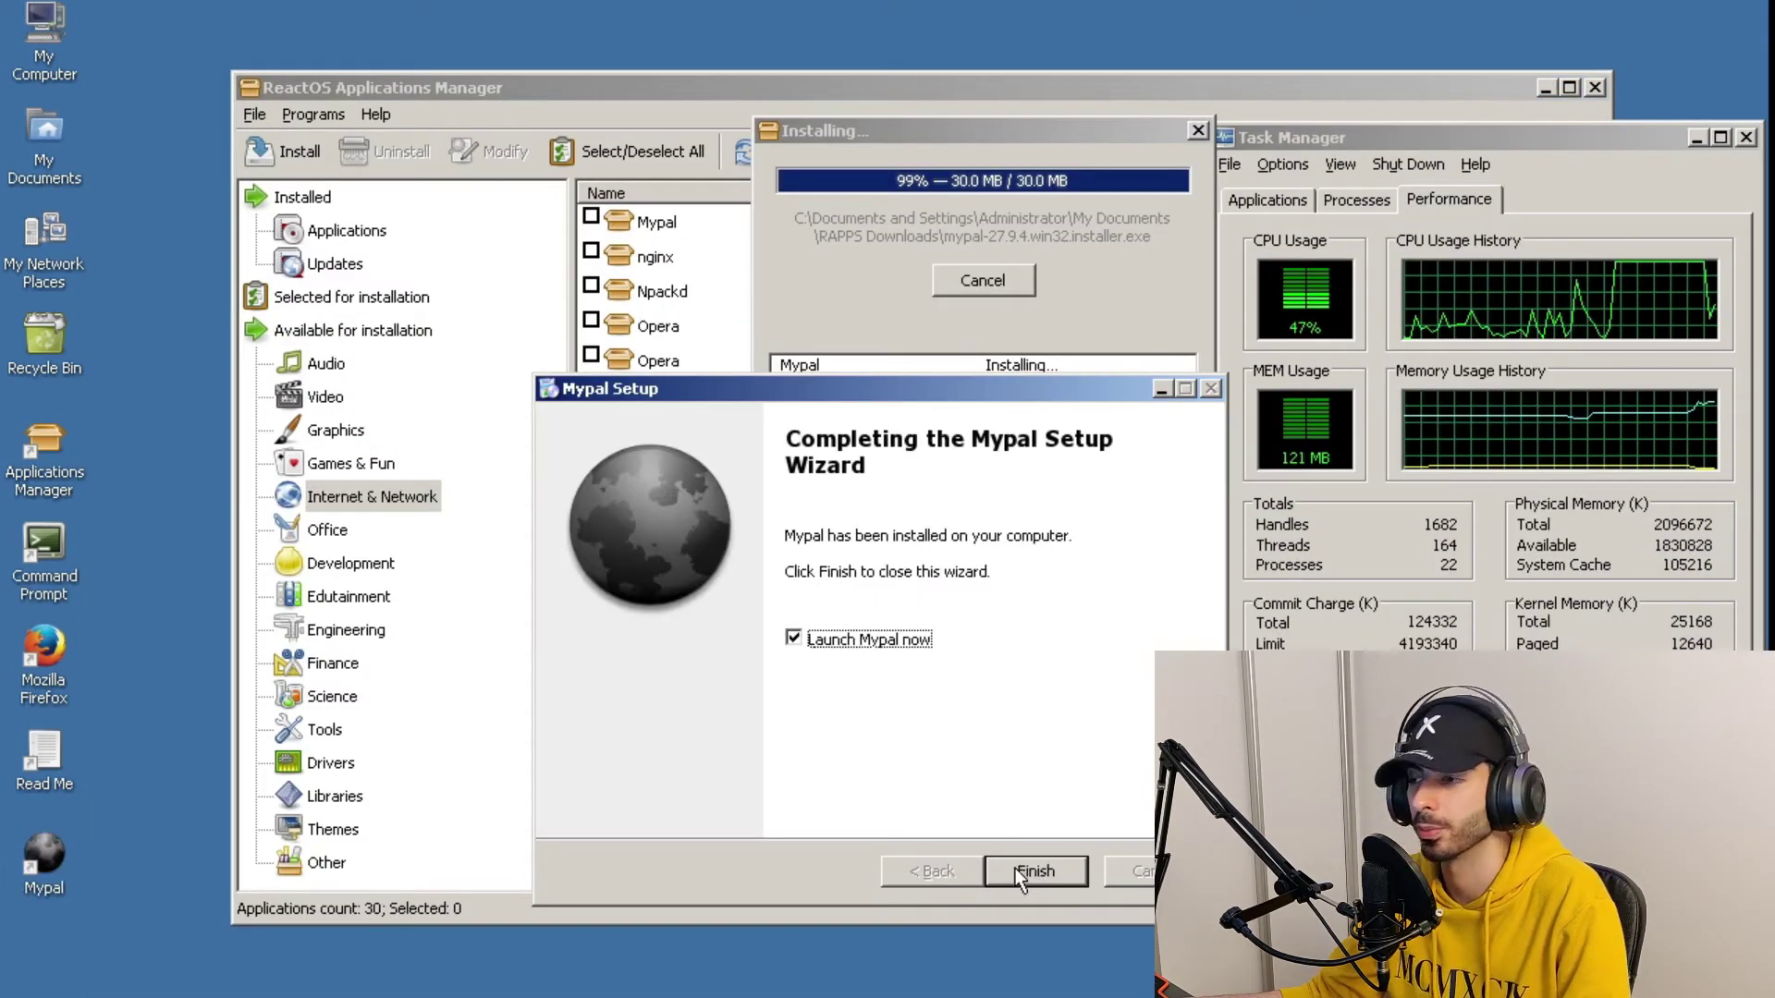
click(1015, 870)
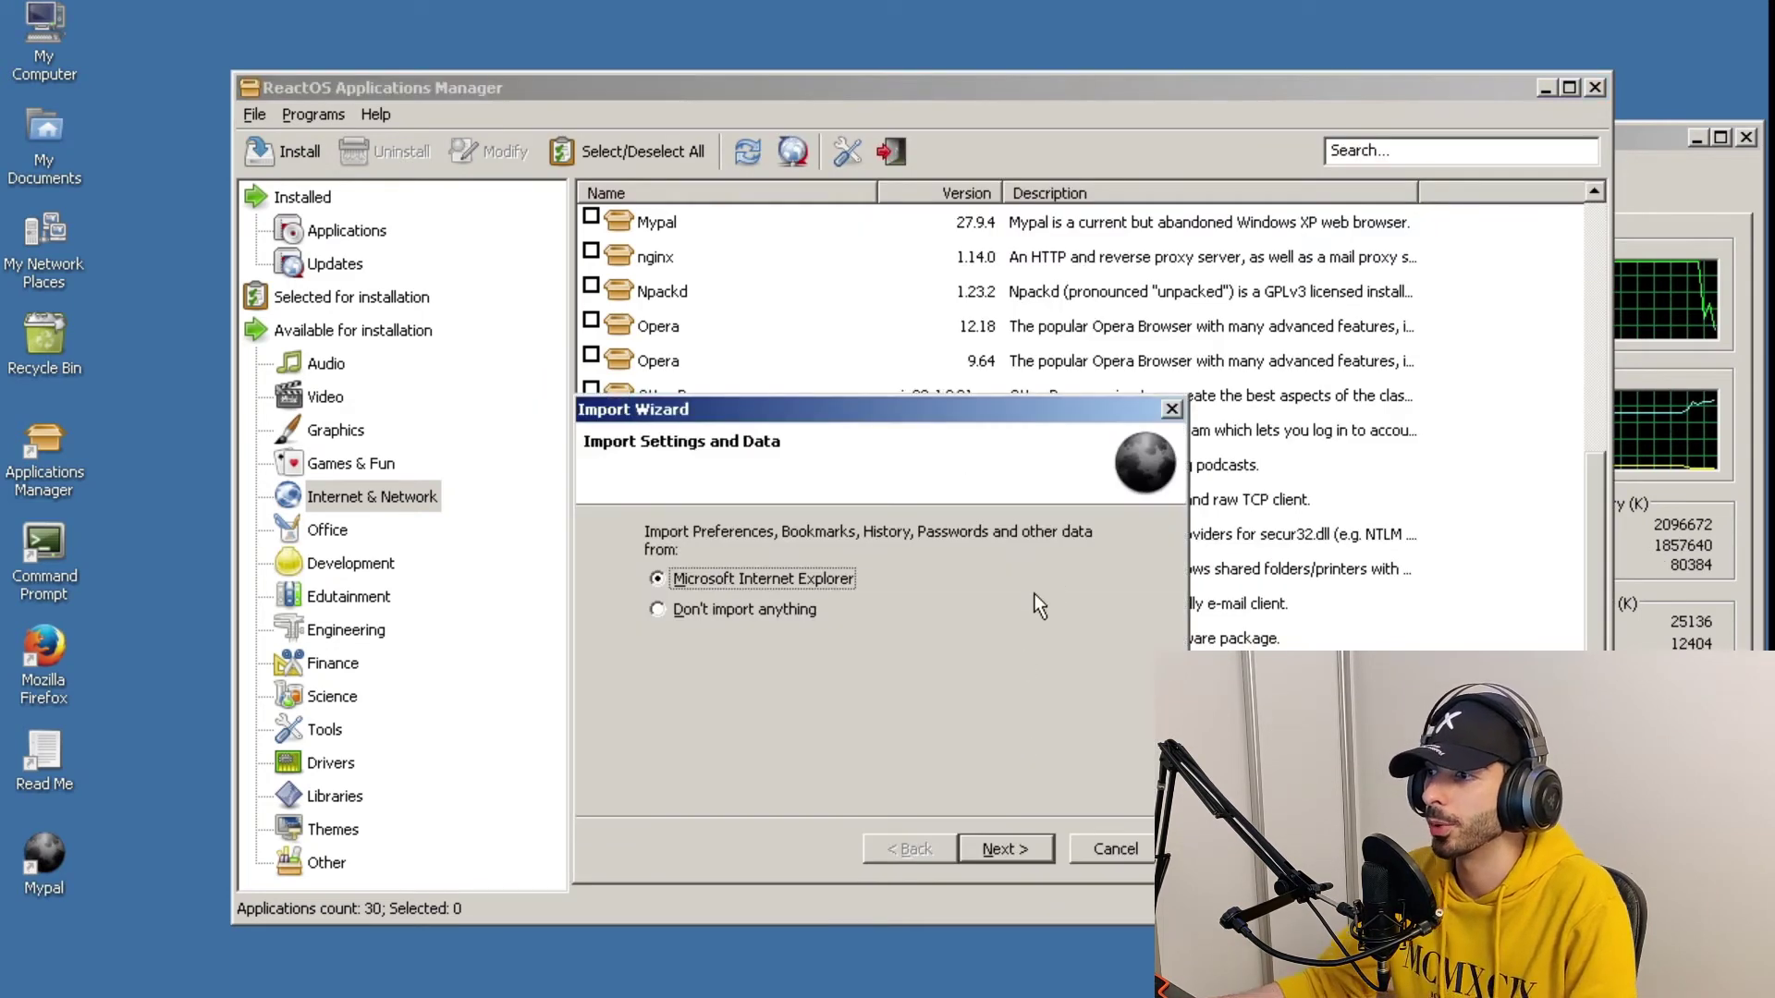
click(792, 612)
- Finish Mypal's import wizard, close Applications Manager, and resize and reposition the Mypal window
click(1013, 847)
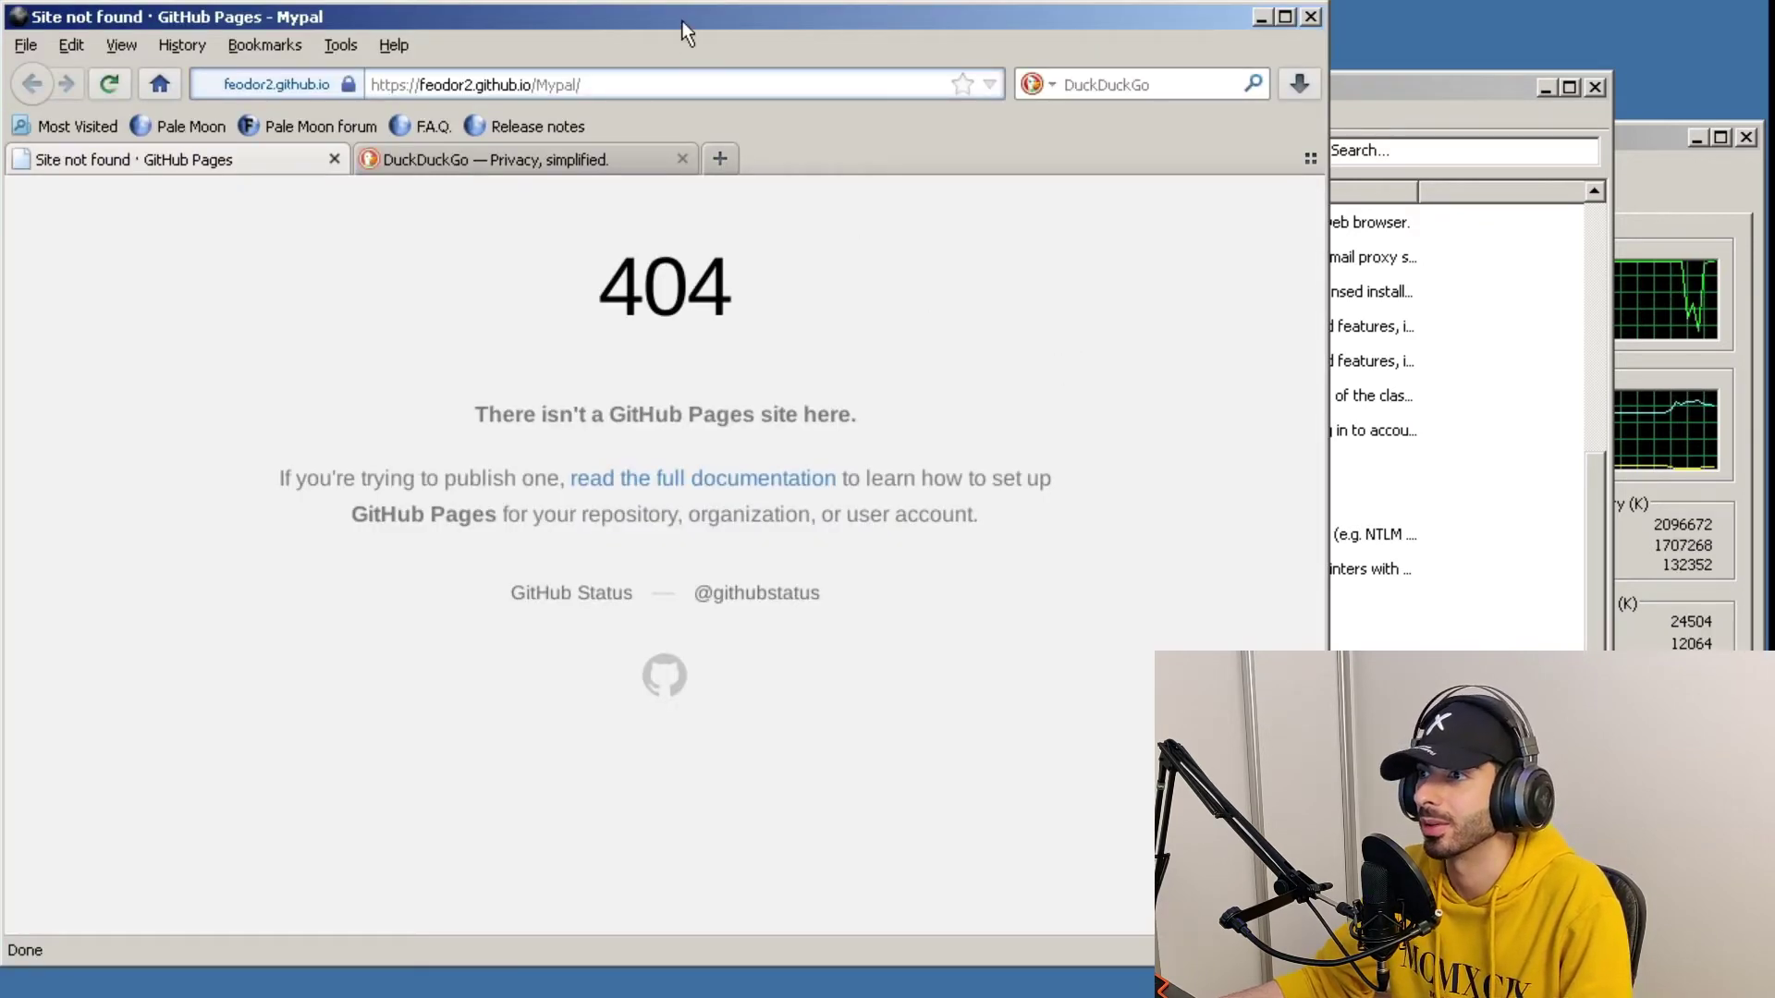
drag(681, 21, 866, 190)
click(1592, 85)
drag(1050, 204, 1067, 122)
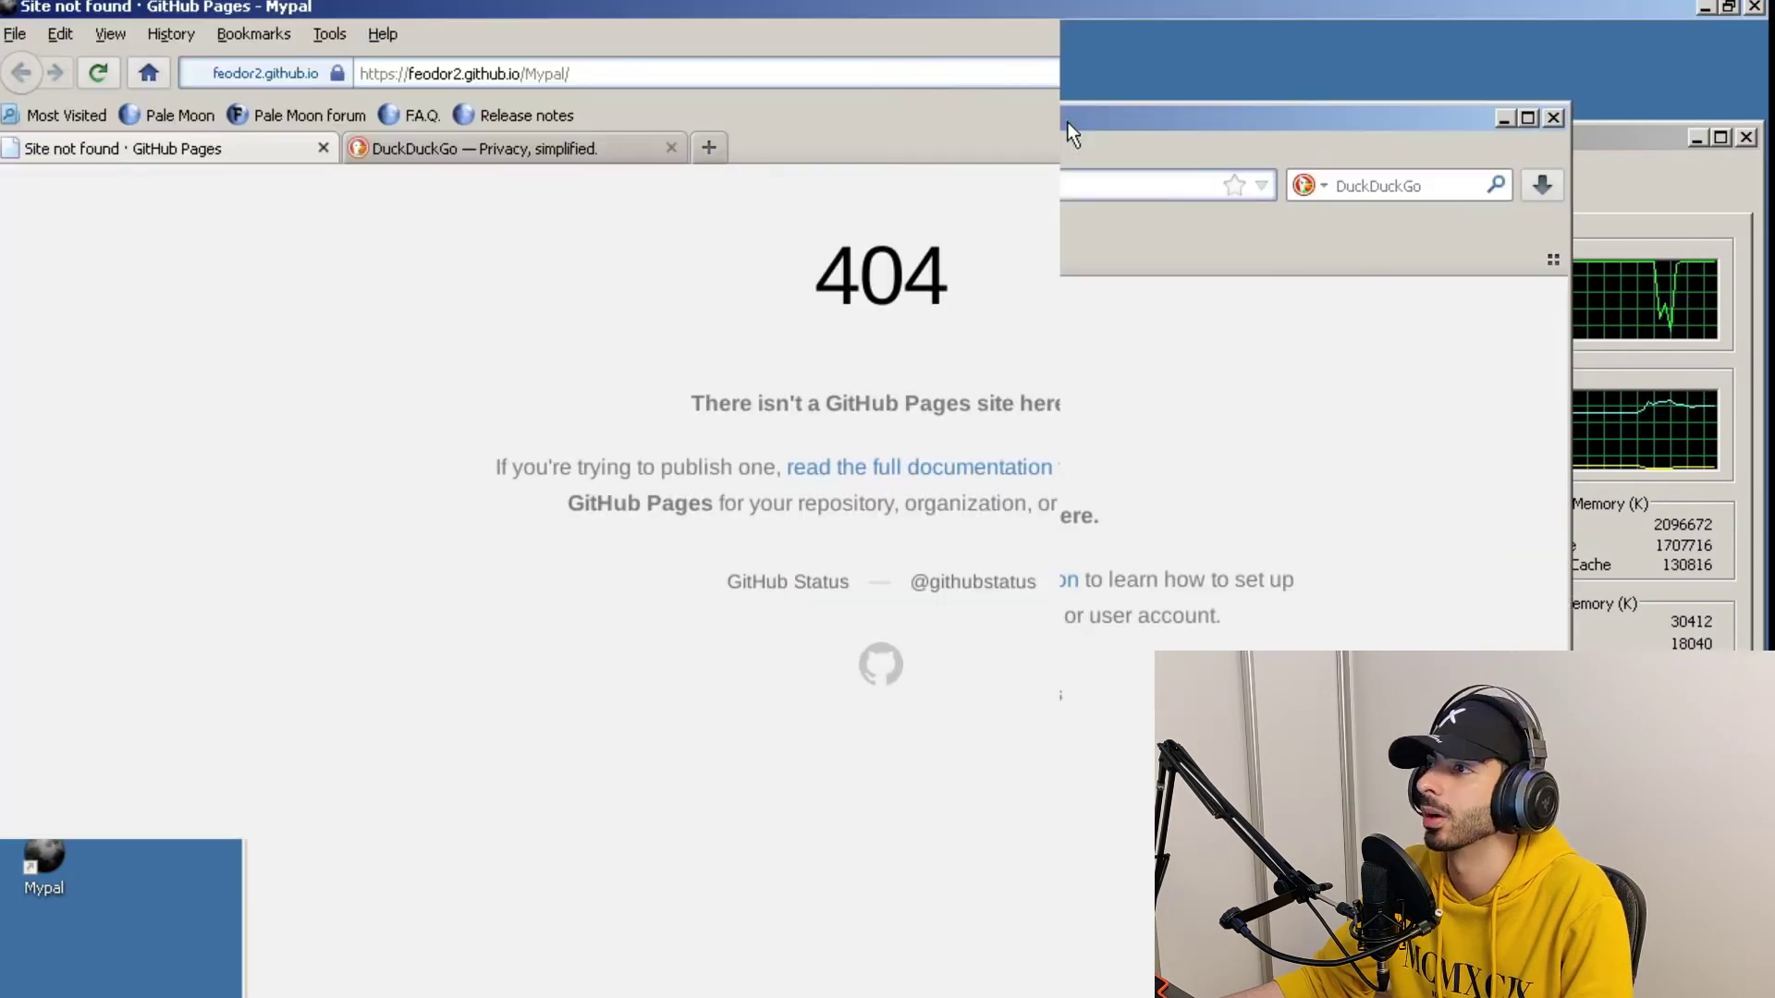
double_click(1091, 9)
double_click(978, 118)
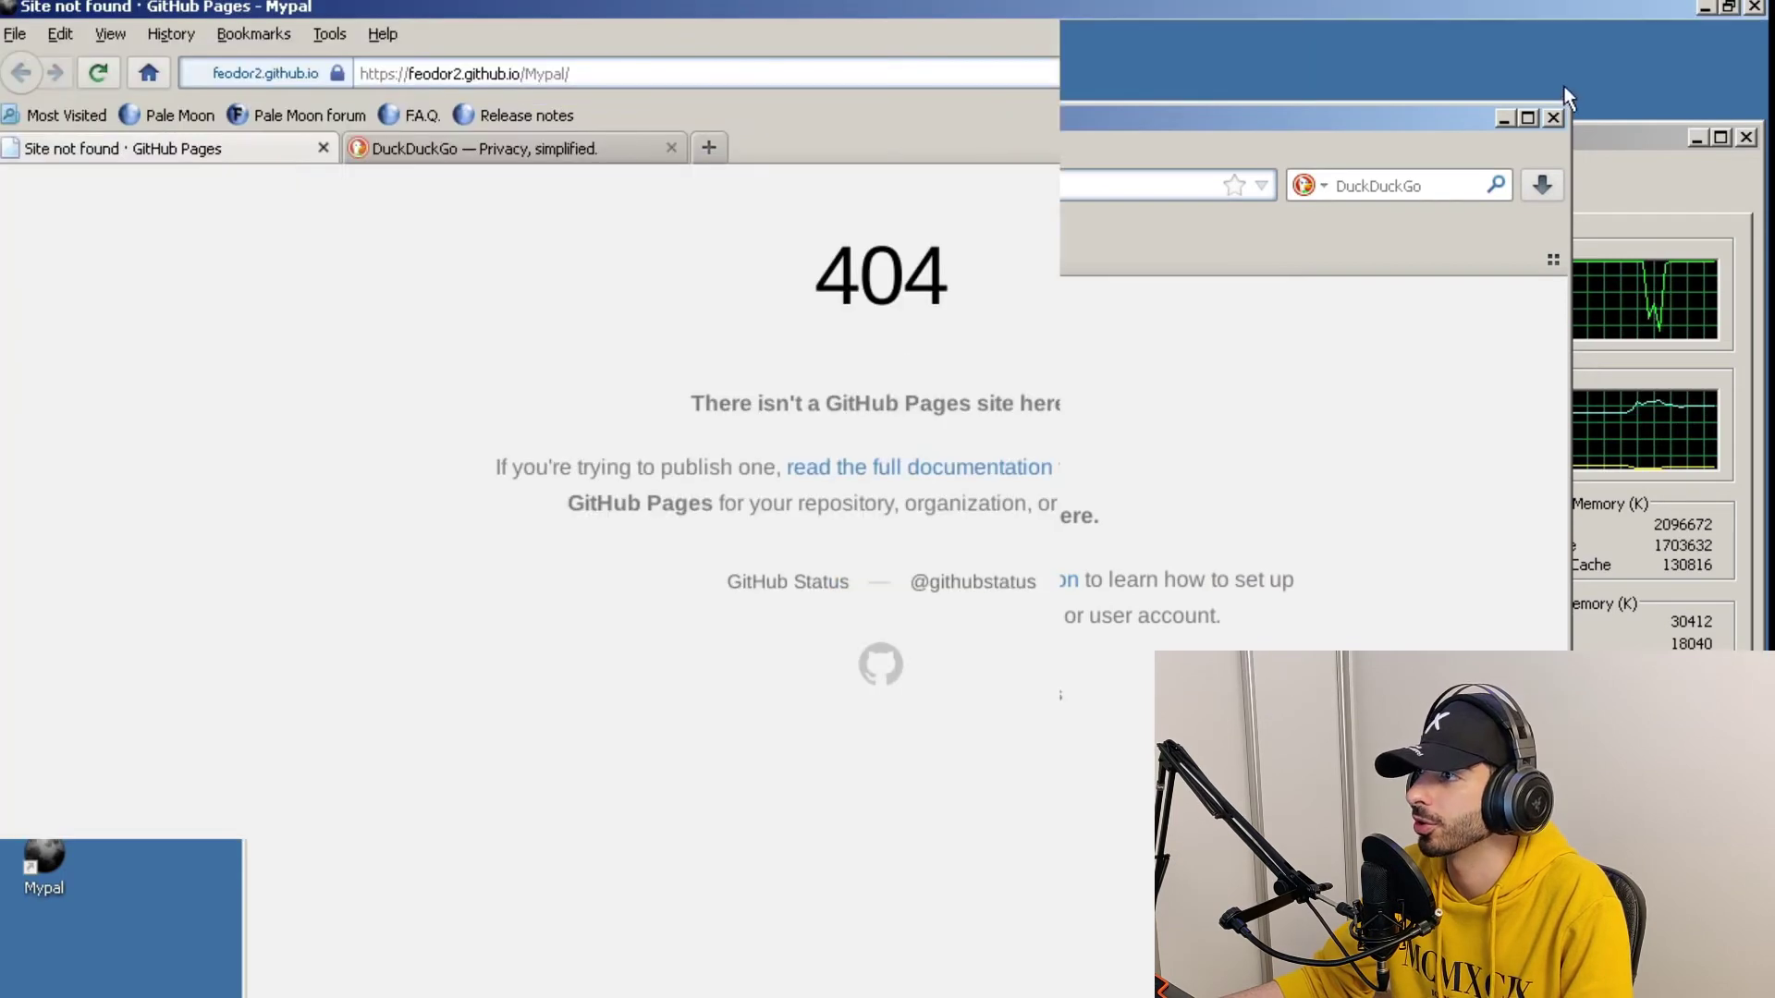
click(1728, 7)
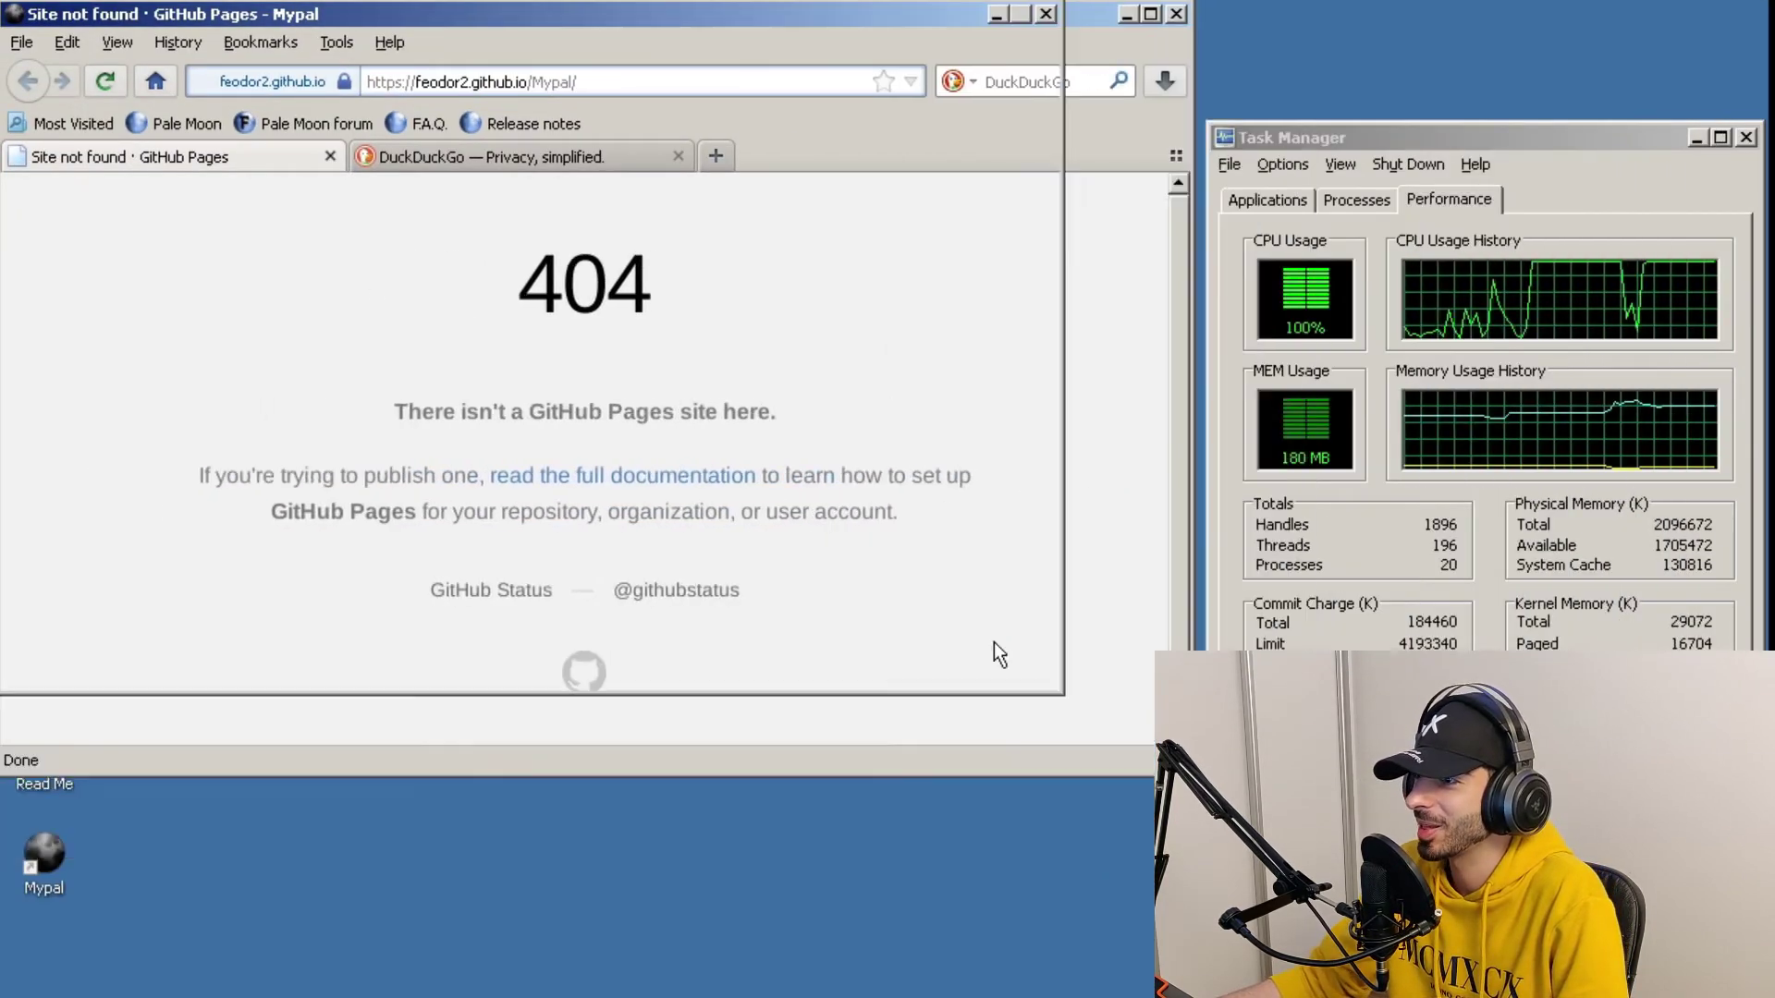
drag(995, 642, 998, 775)
click(511, 111)
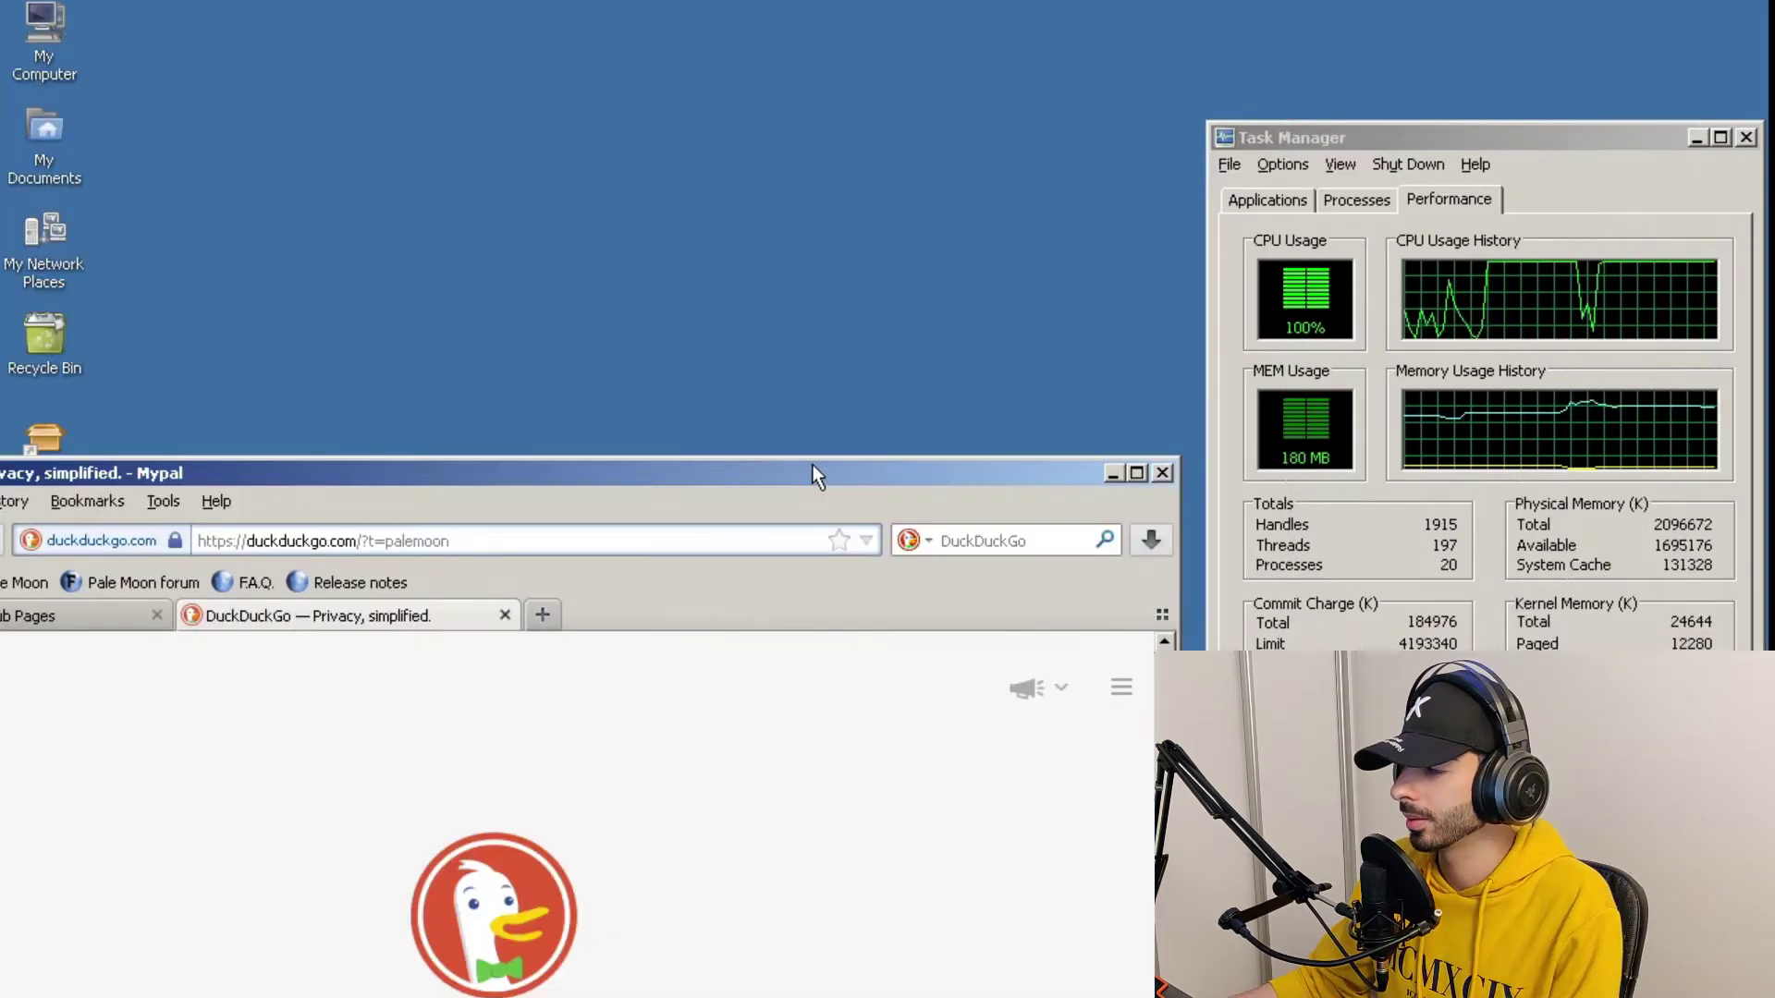
drag(811, 464, 1178, 118)
- Replace the DuckDuckGo tab's address with twitch.tv
click(652, 192)
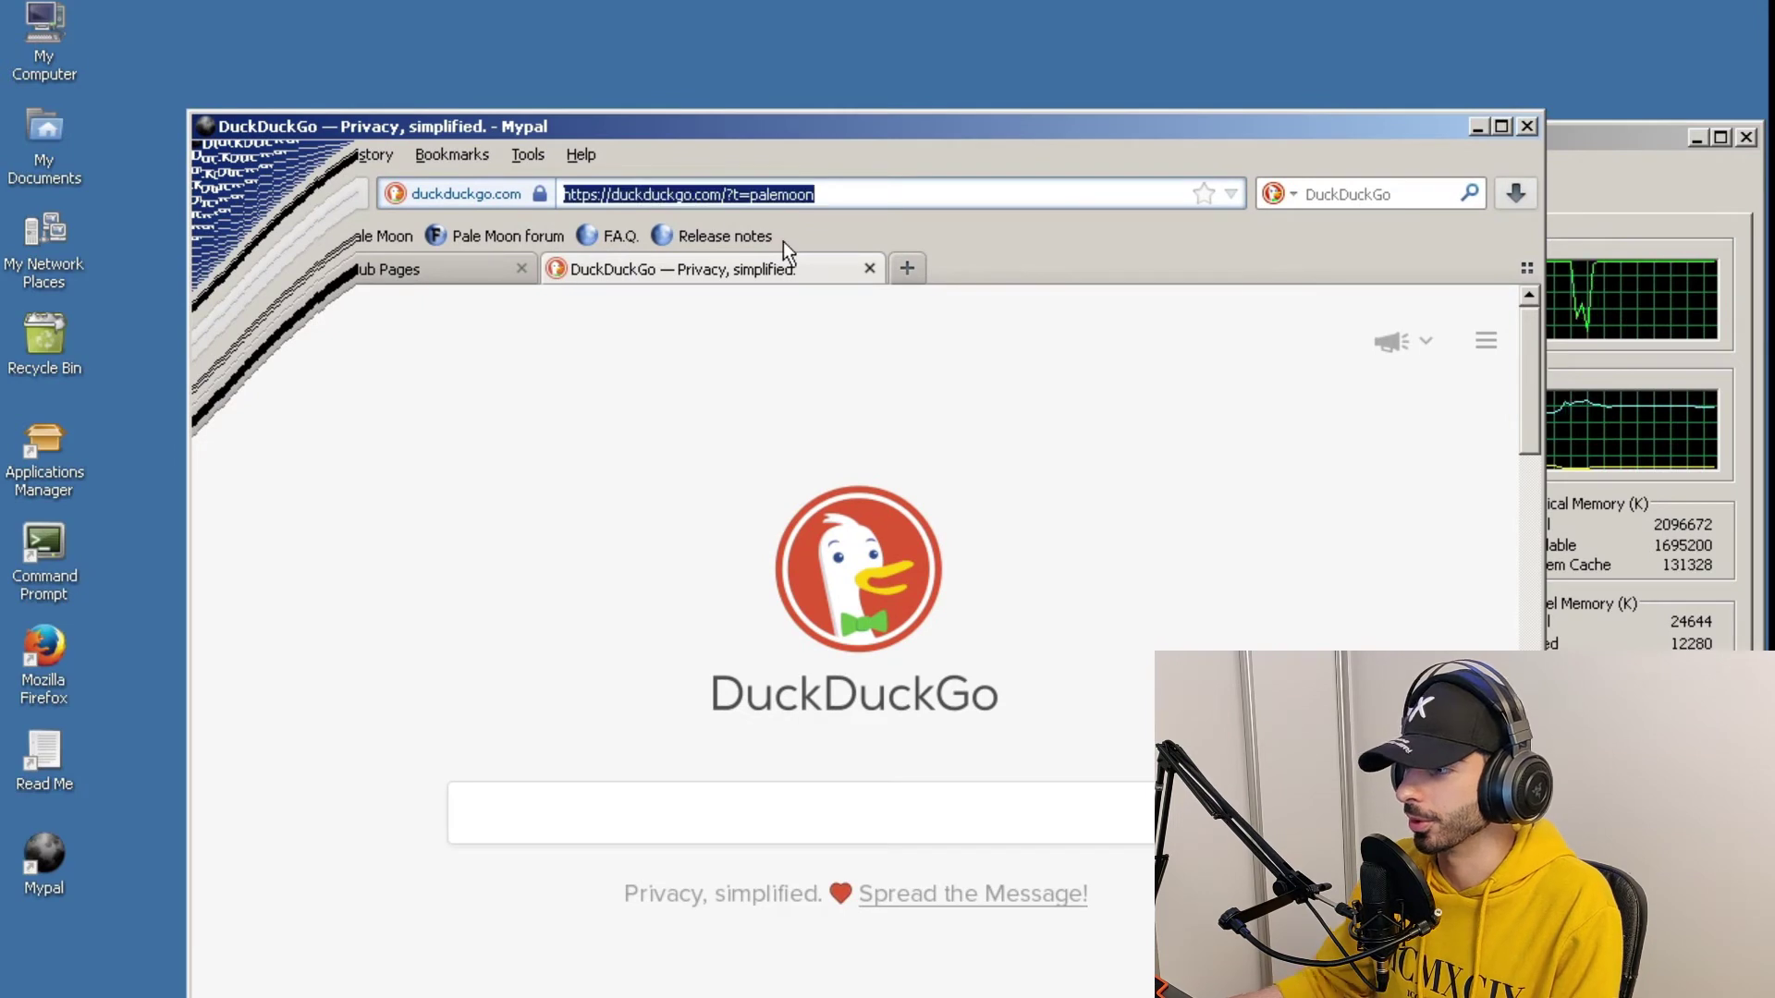
key(BackSpace)
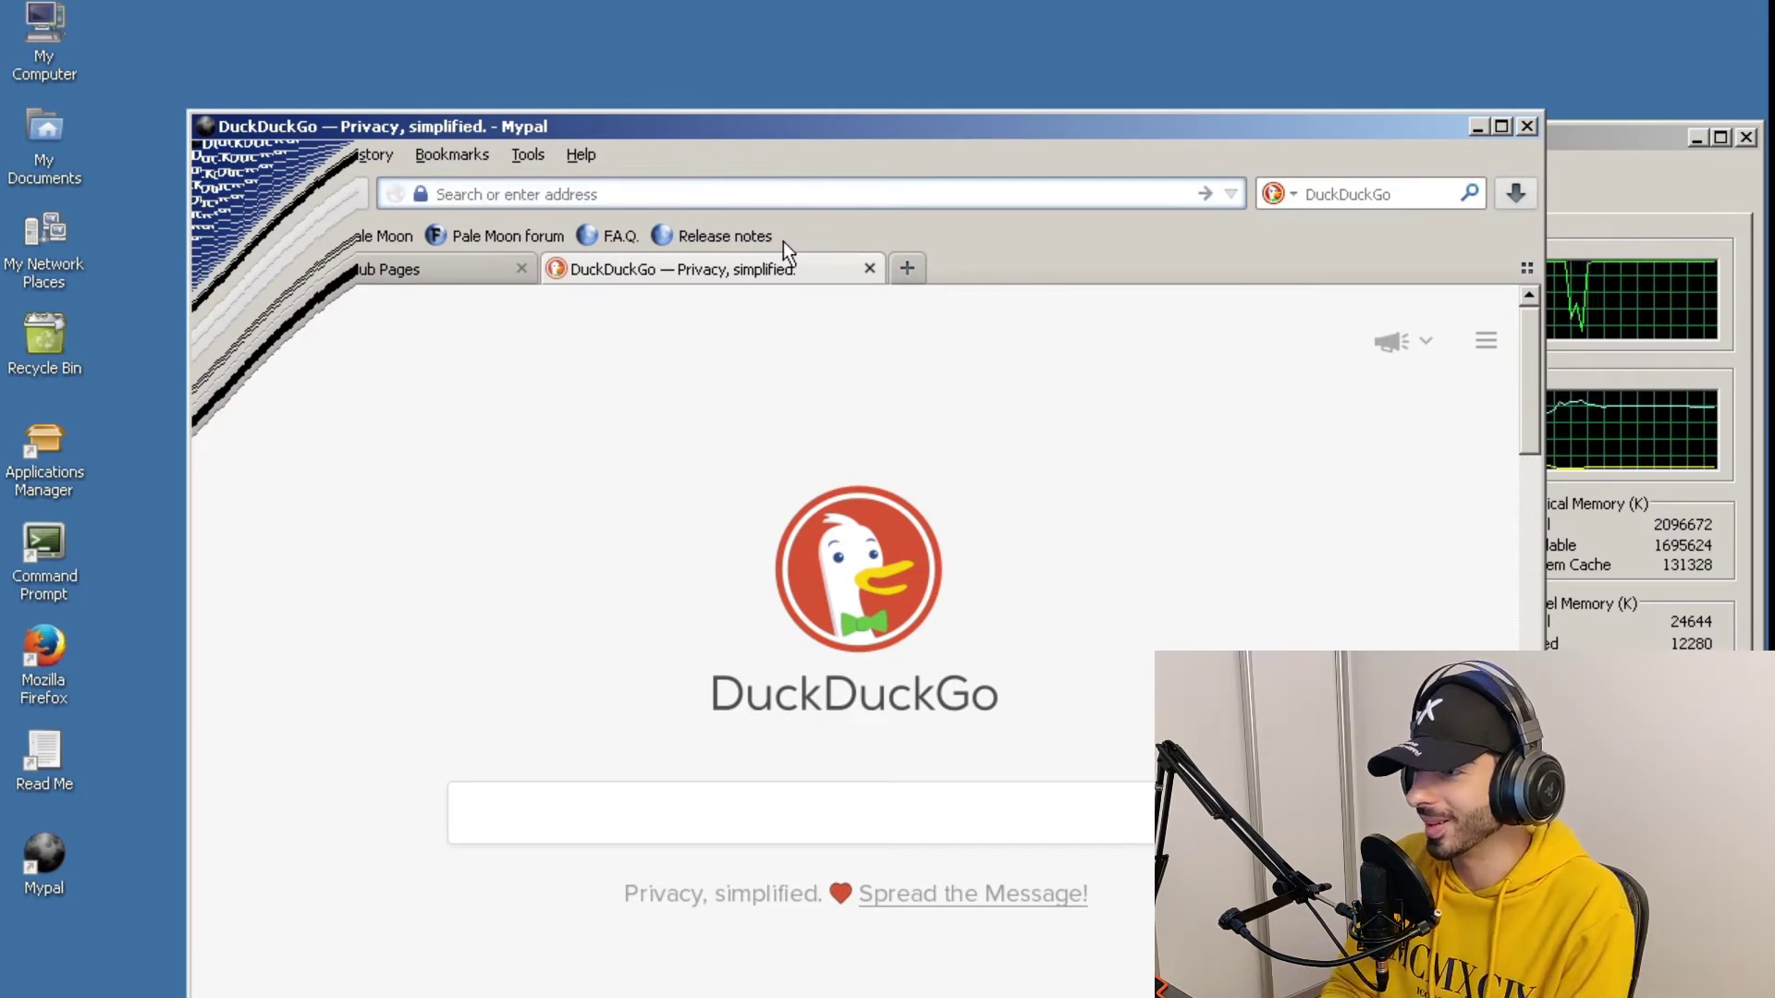
text(twitch.tv/)
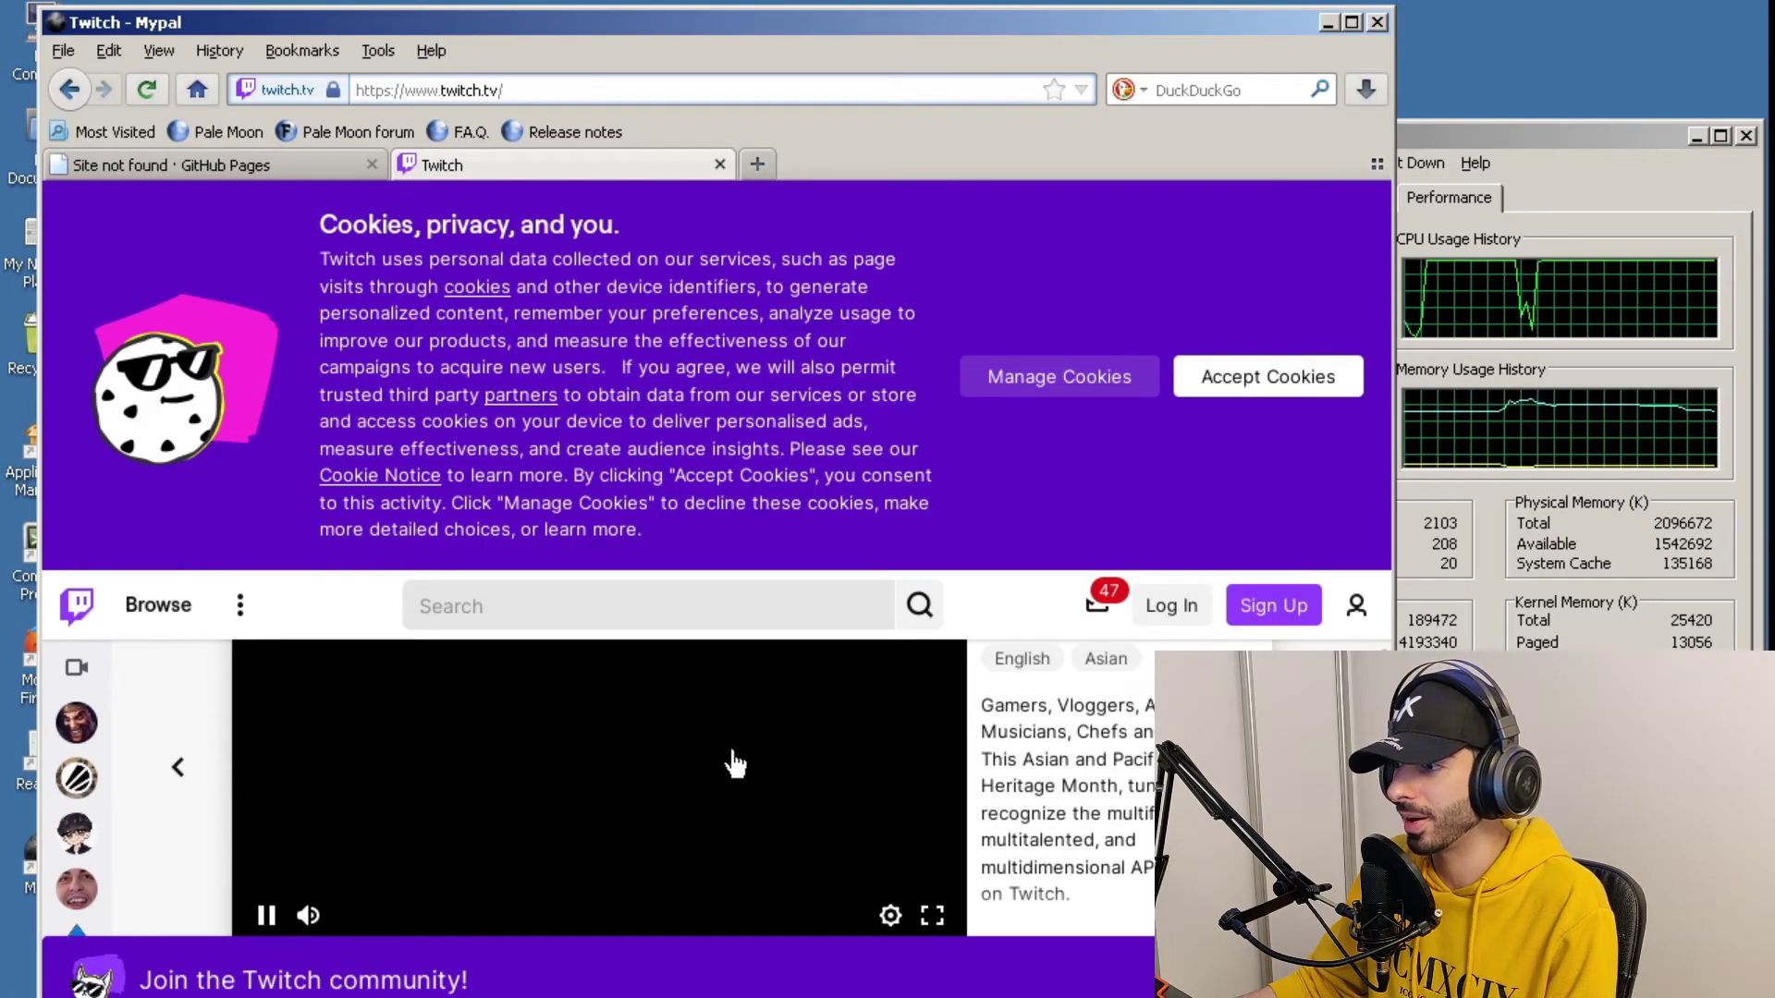
- Load youtube.com in the GitHub 404 tab
click(222, 164)
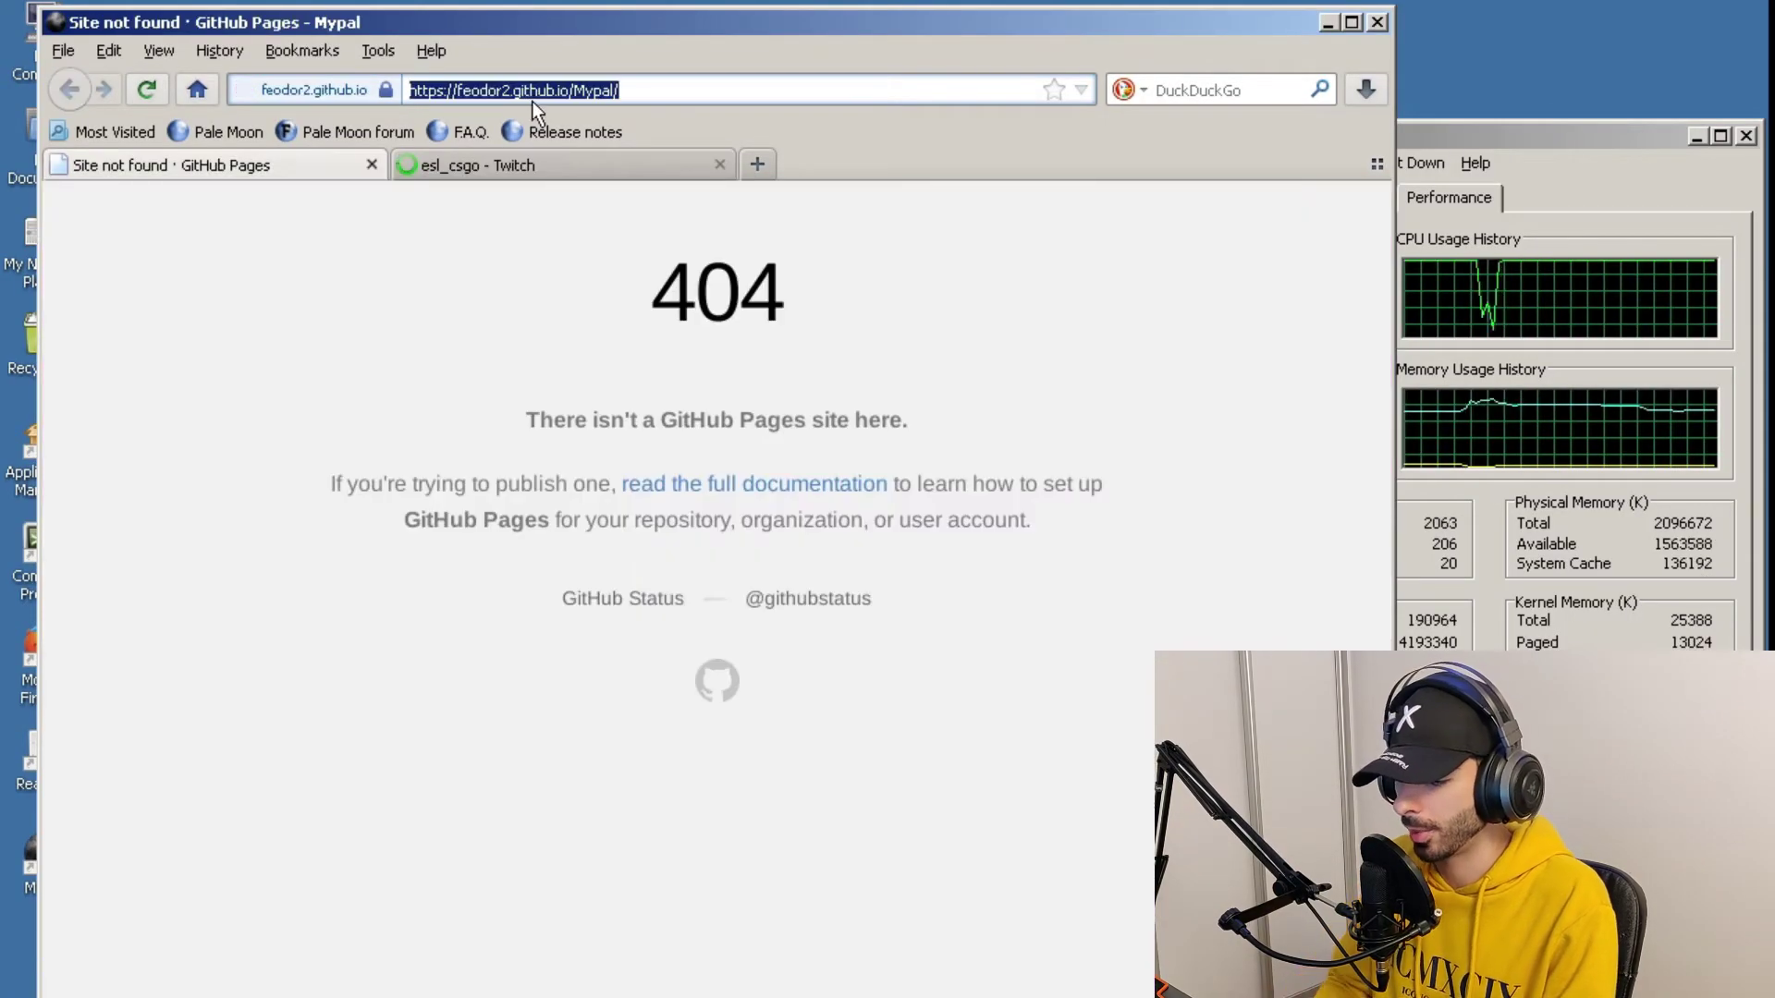
text(youtube.com)
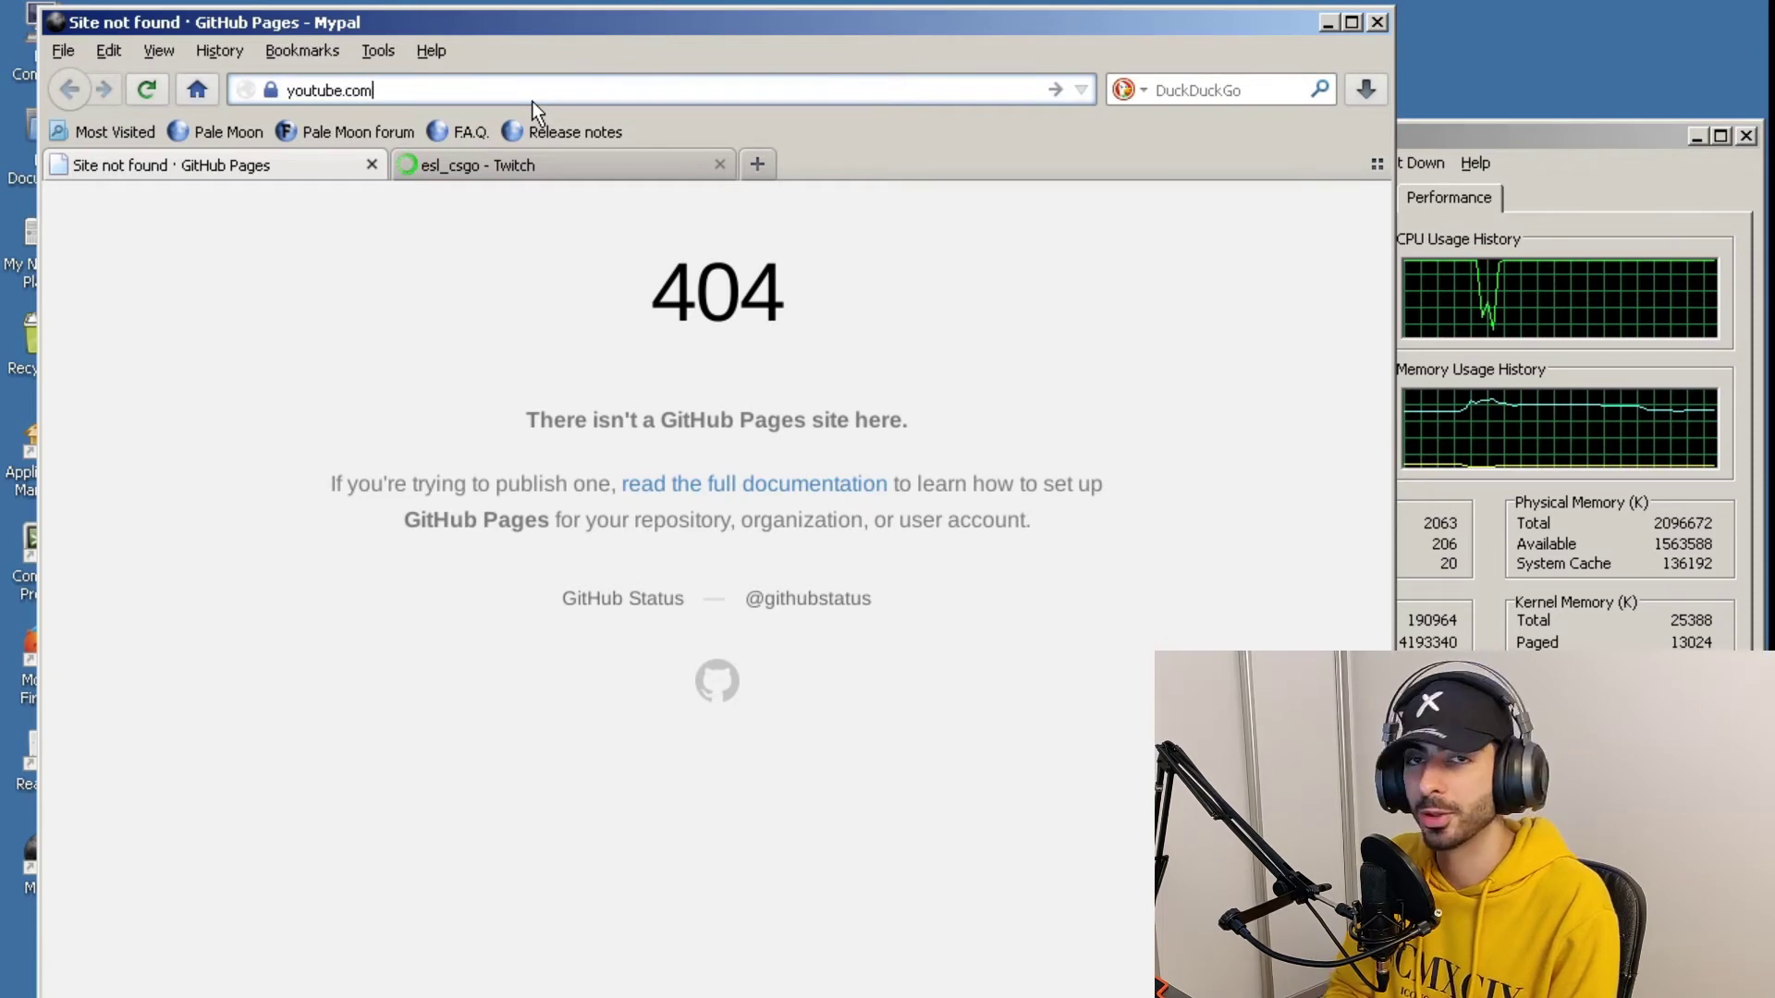
key(Return)
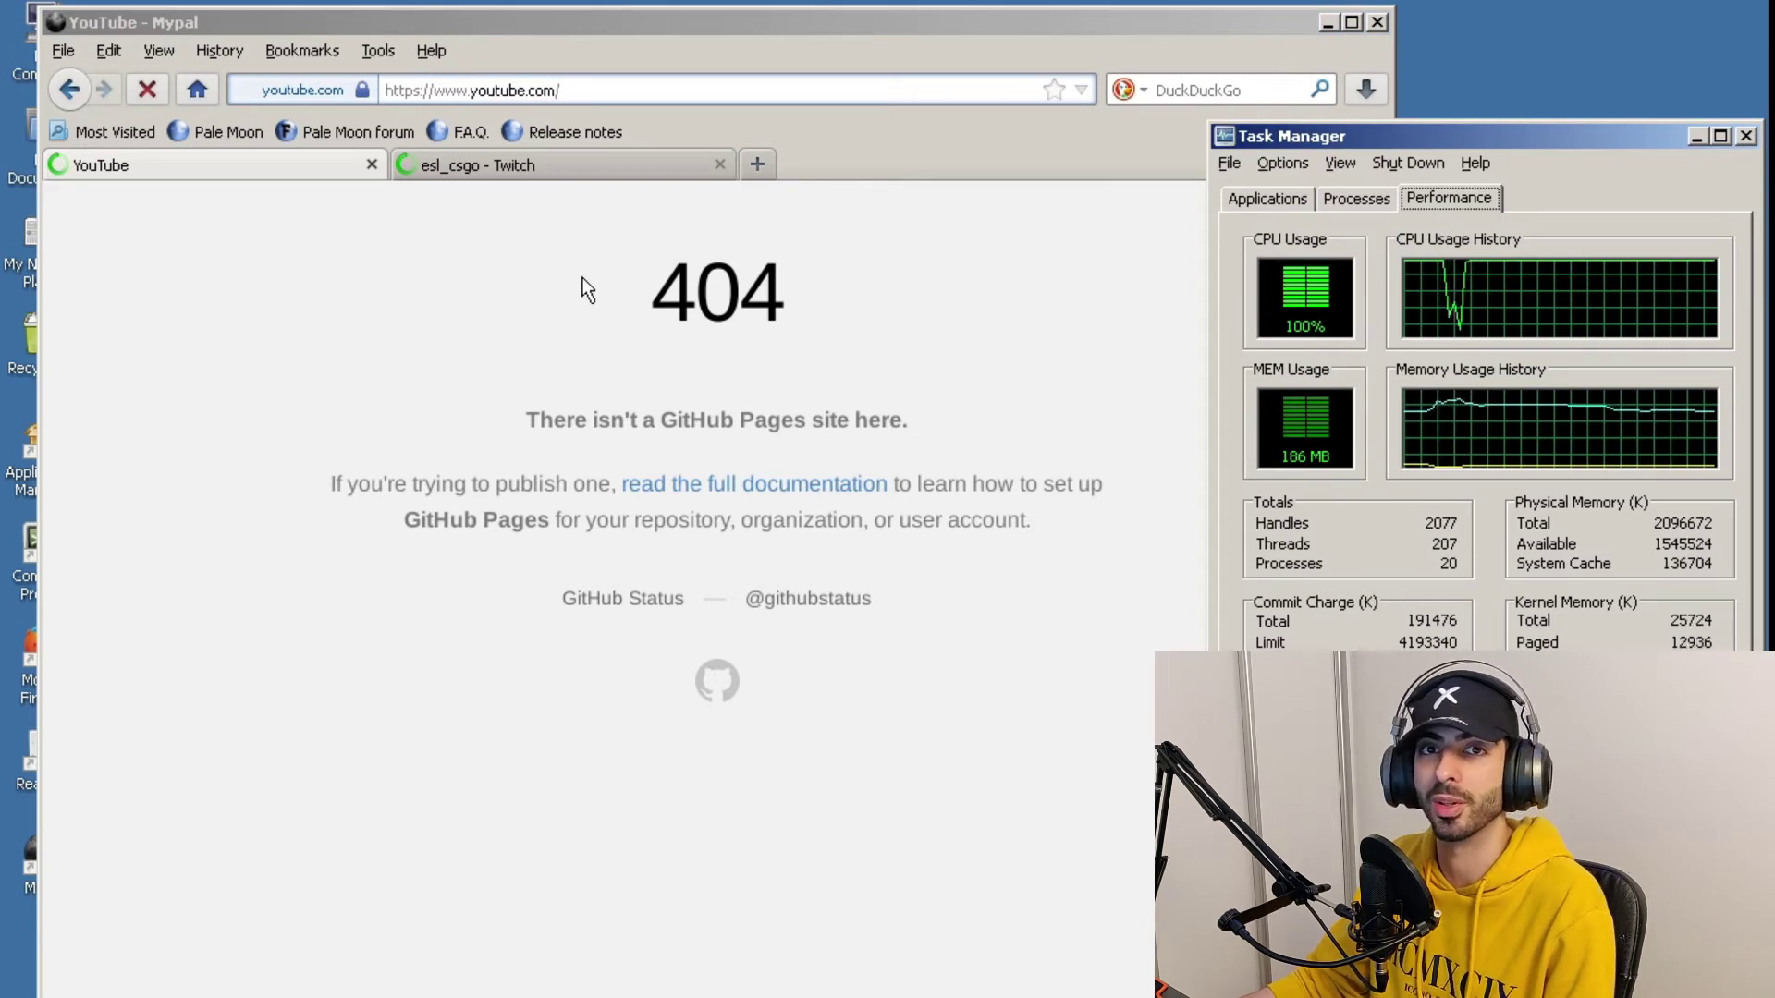
- Move Mypal right to uncover the desktop icons and close the ESL_CSGO Twitch tab
click(1089, 24)
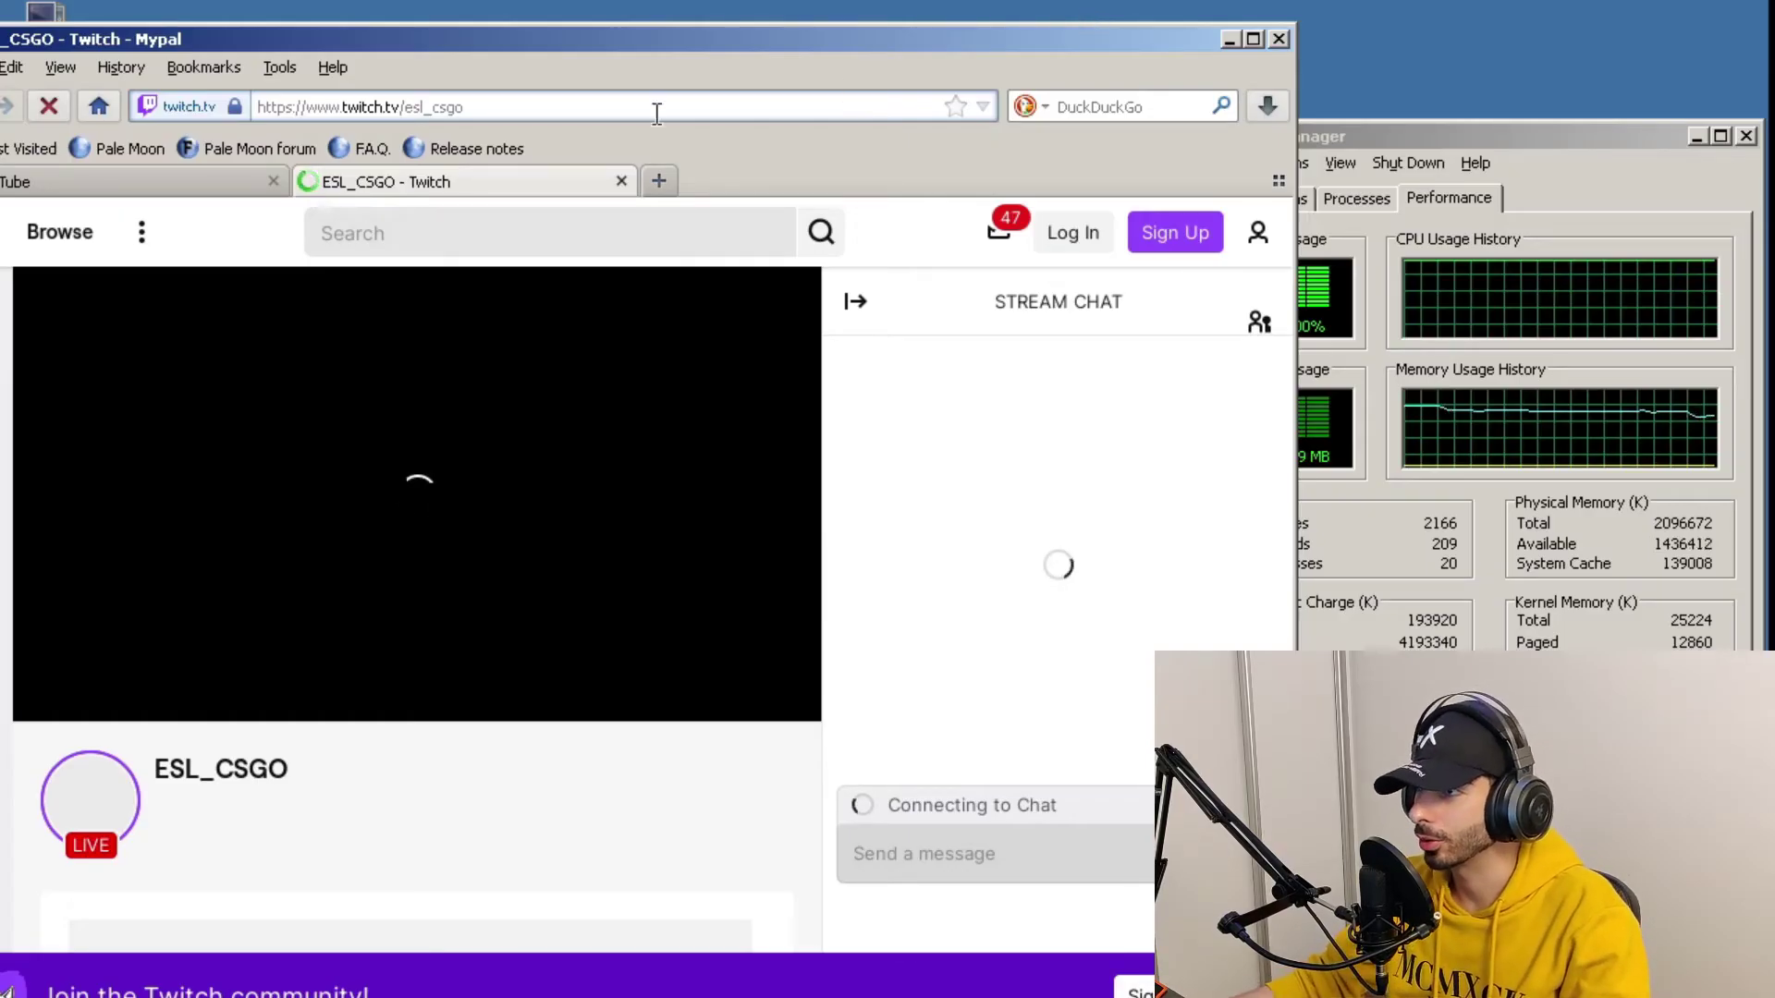
drag(647, 39, 882, 37)
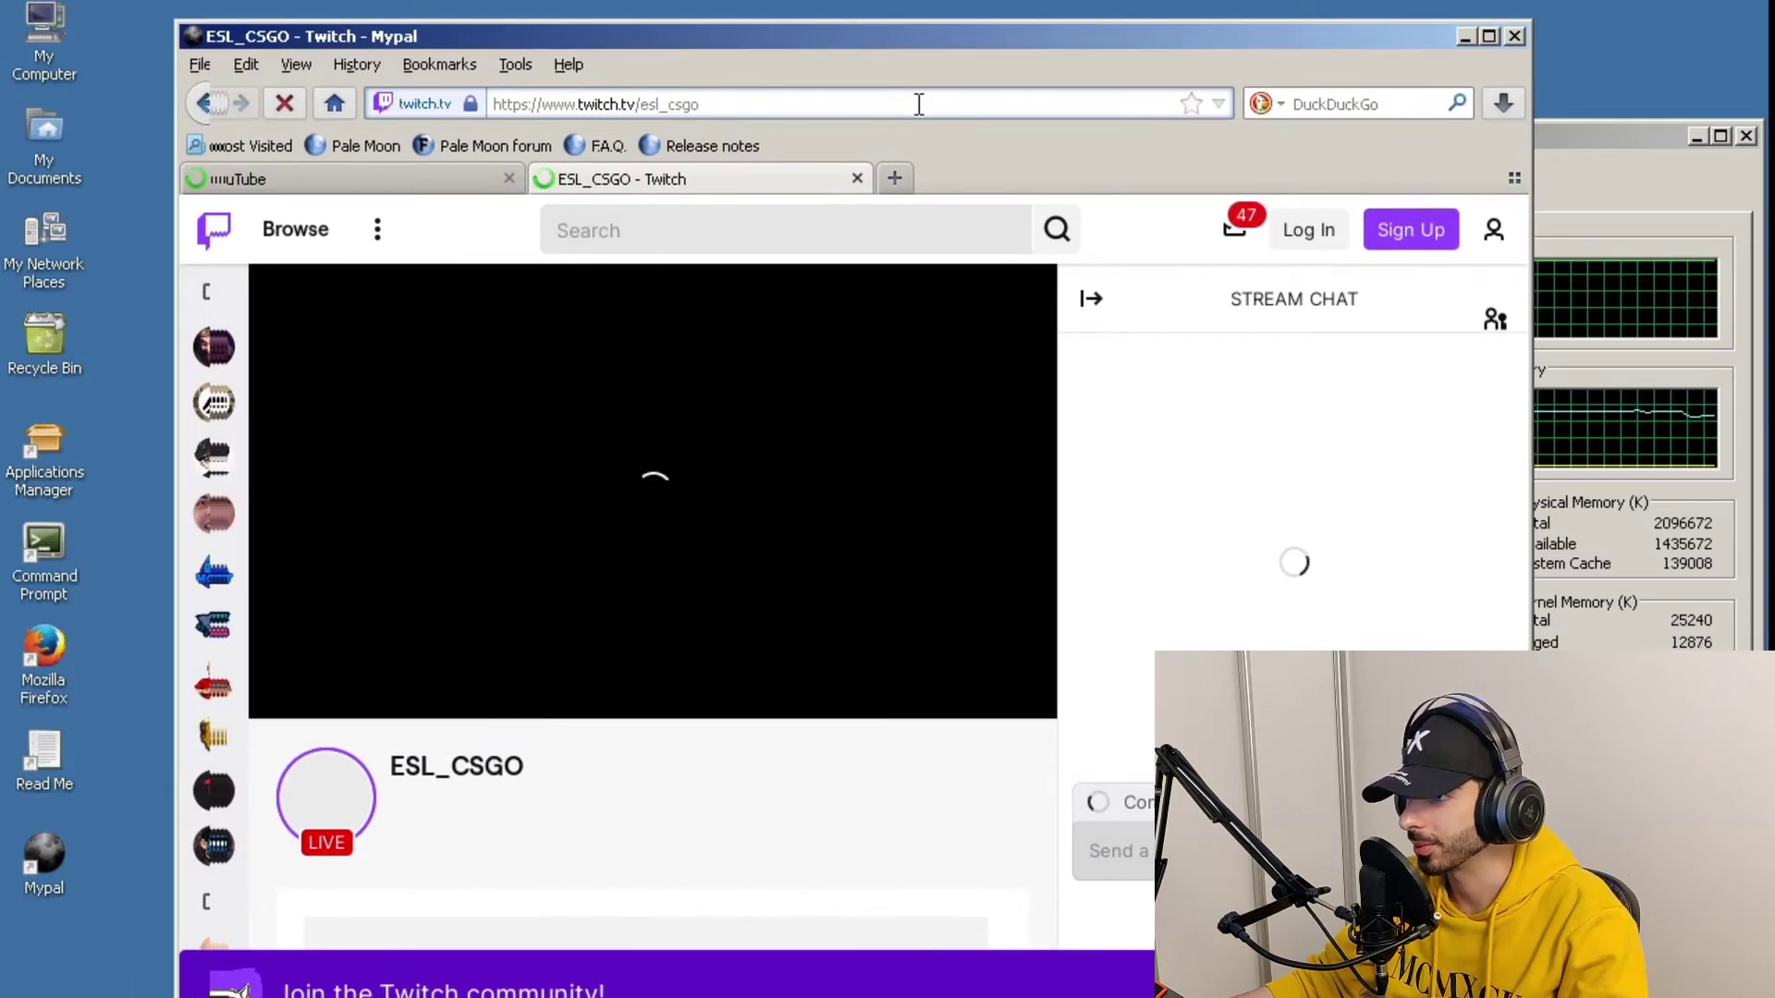
click(858, 179)
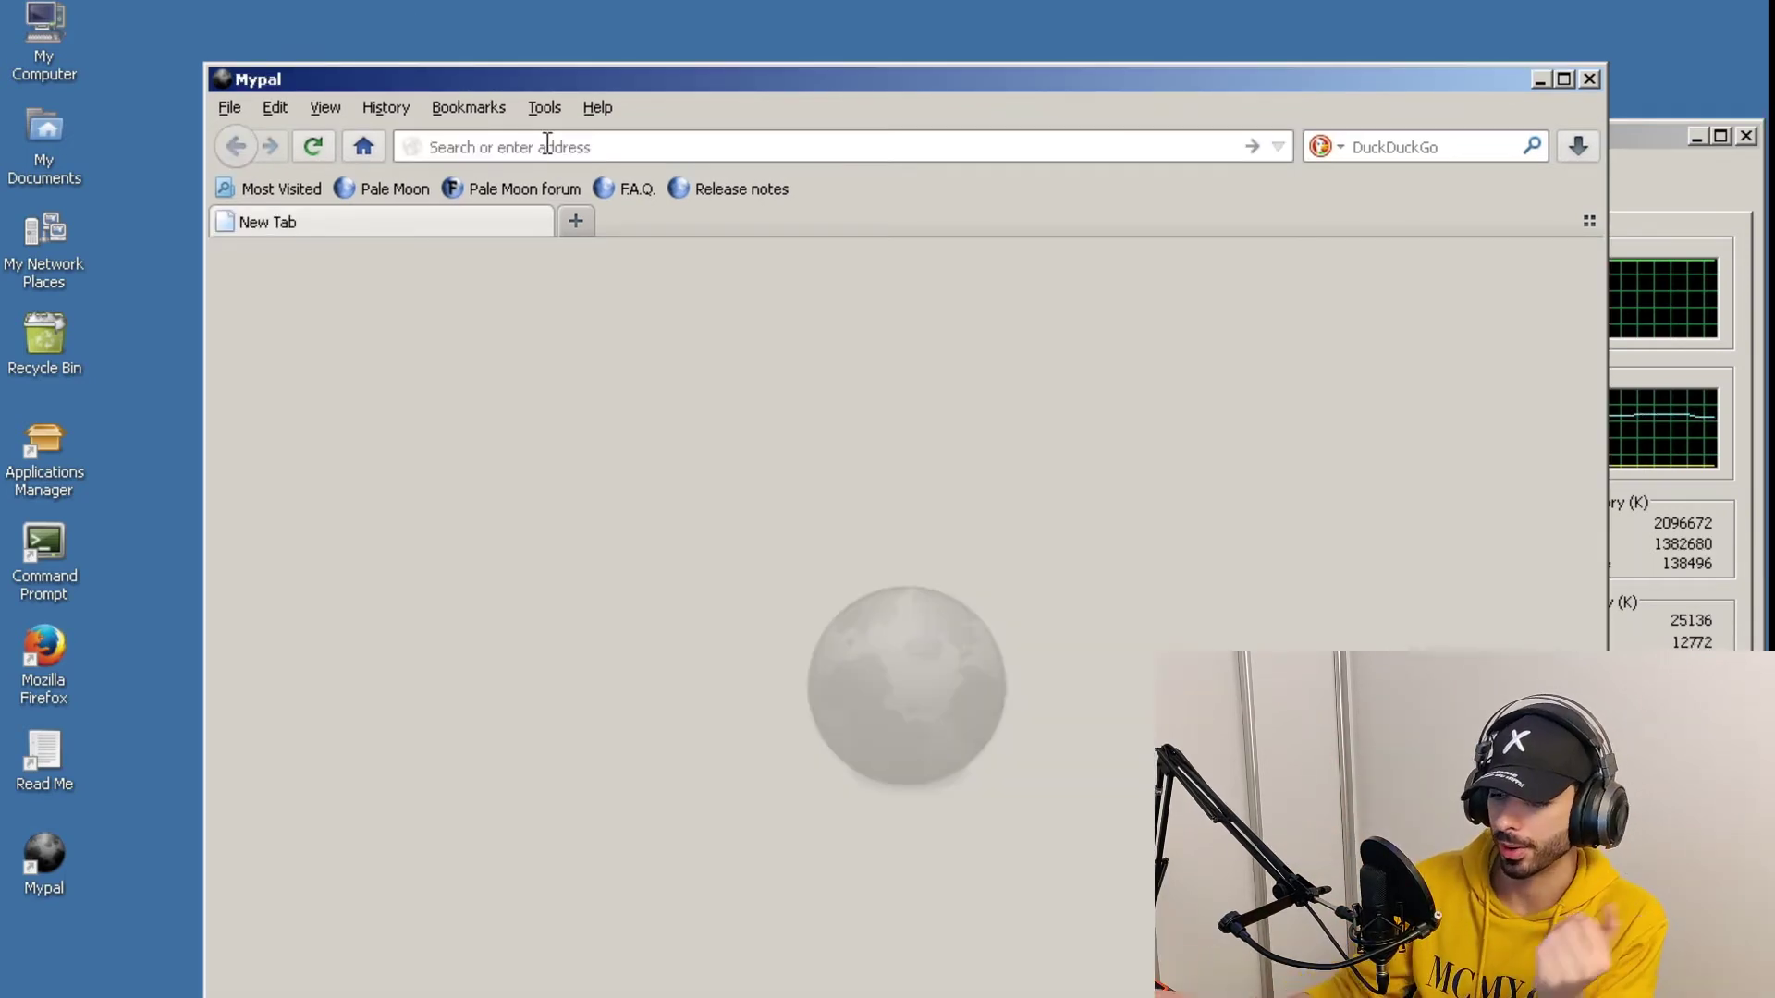
- Search DuckDuckGo for 'discord' and open the Discord - Official Site result
text(duckduckgo.com)
key(Return)
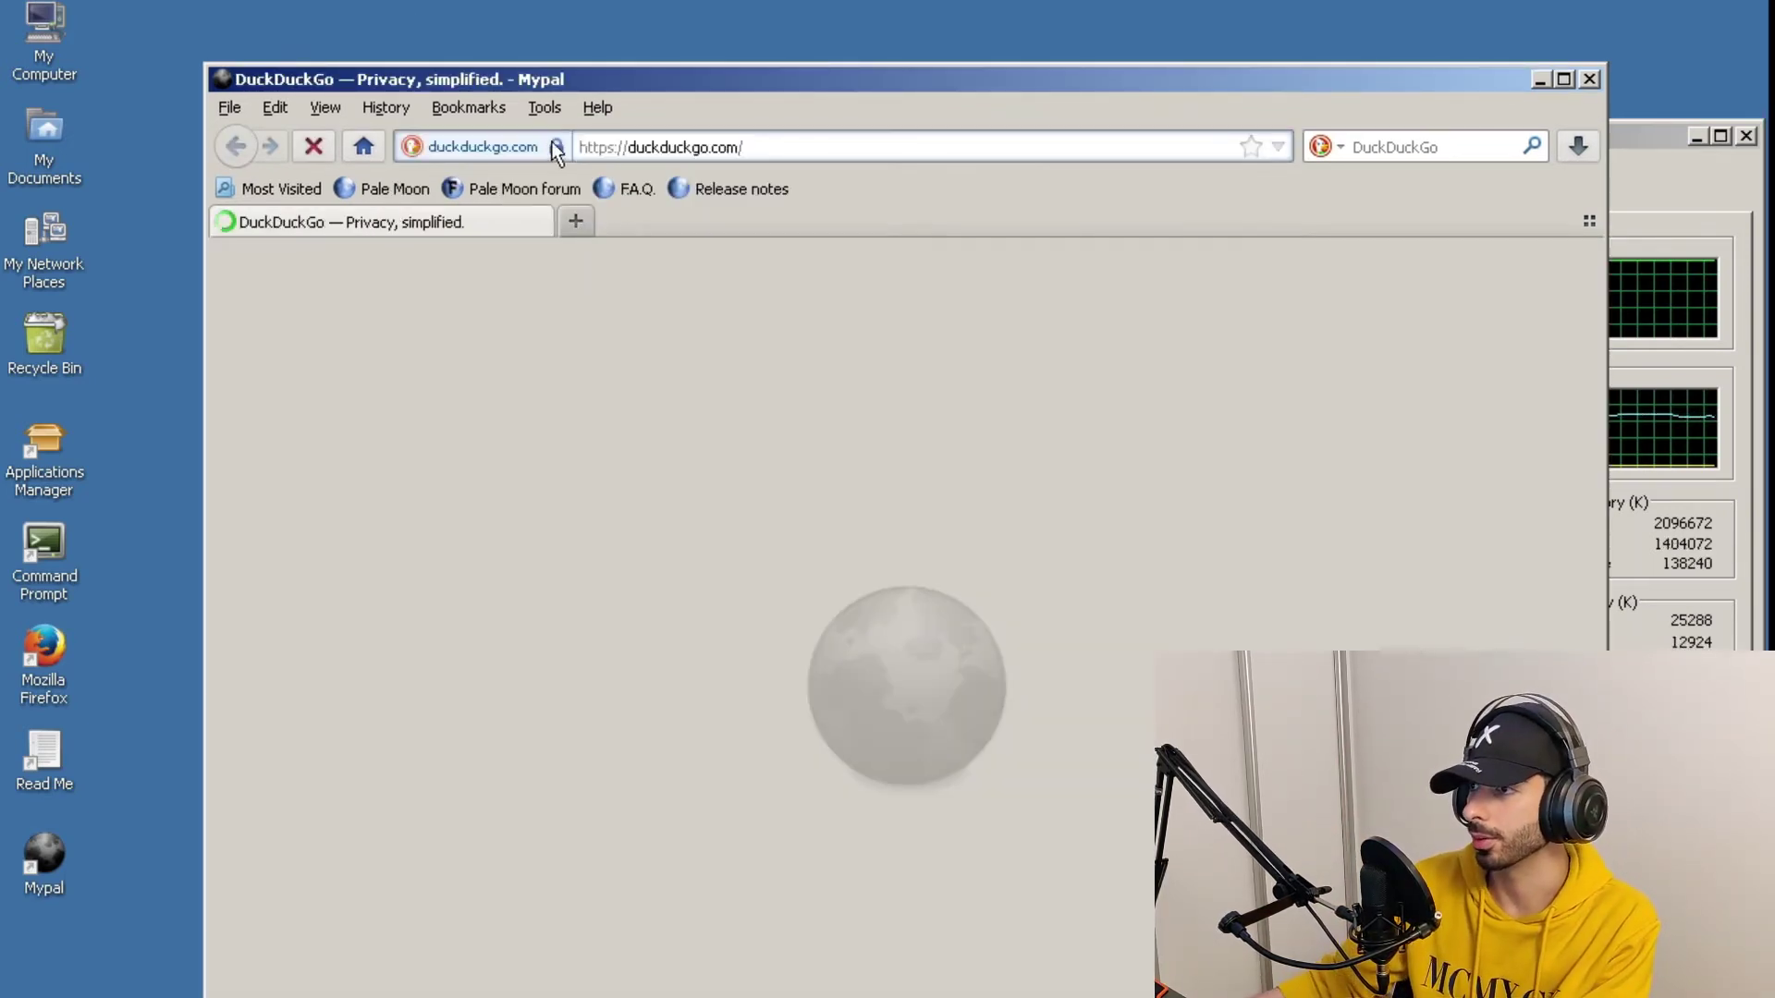
text(discord)
key(Return)
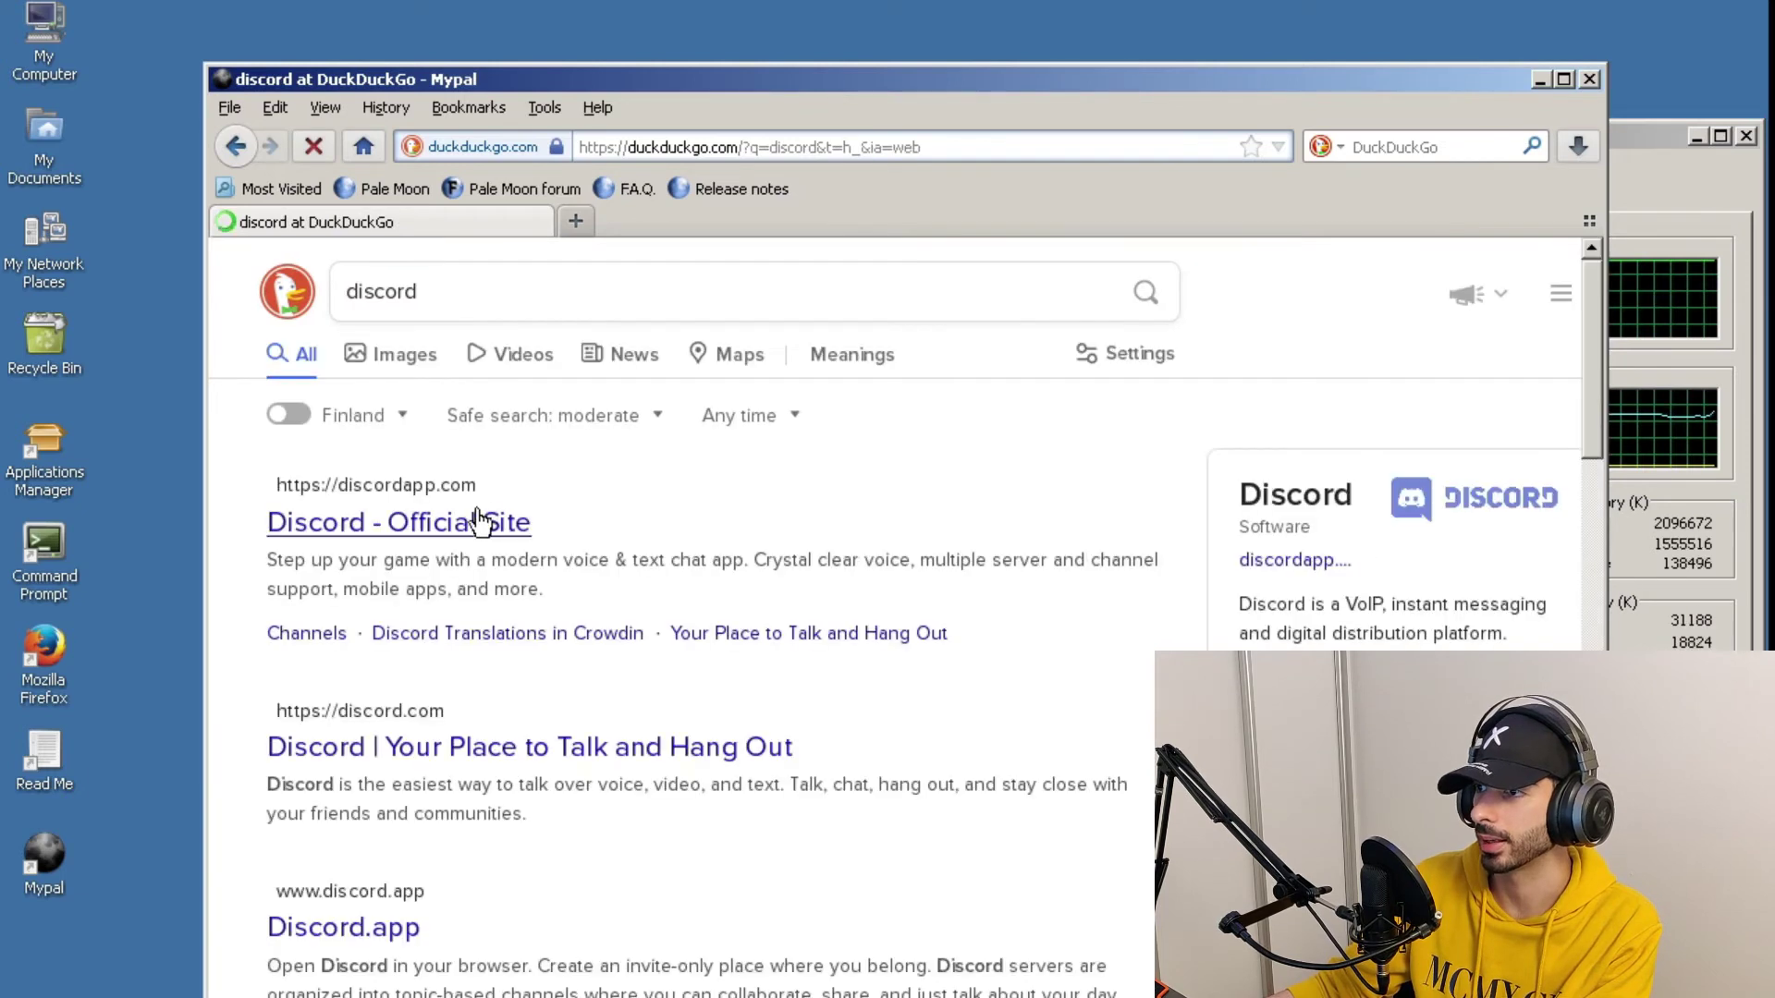
click(476, 524)
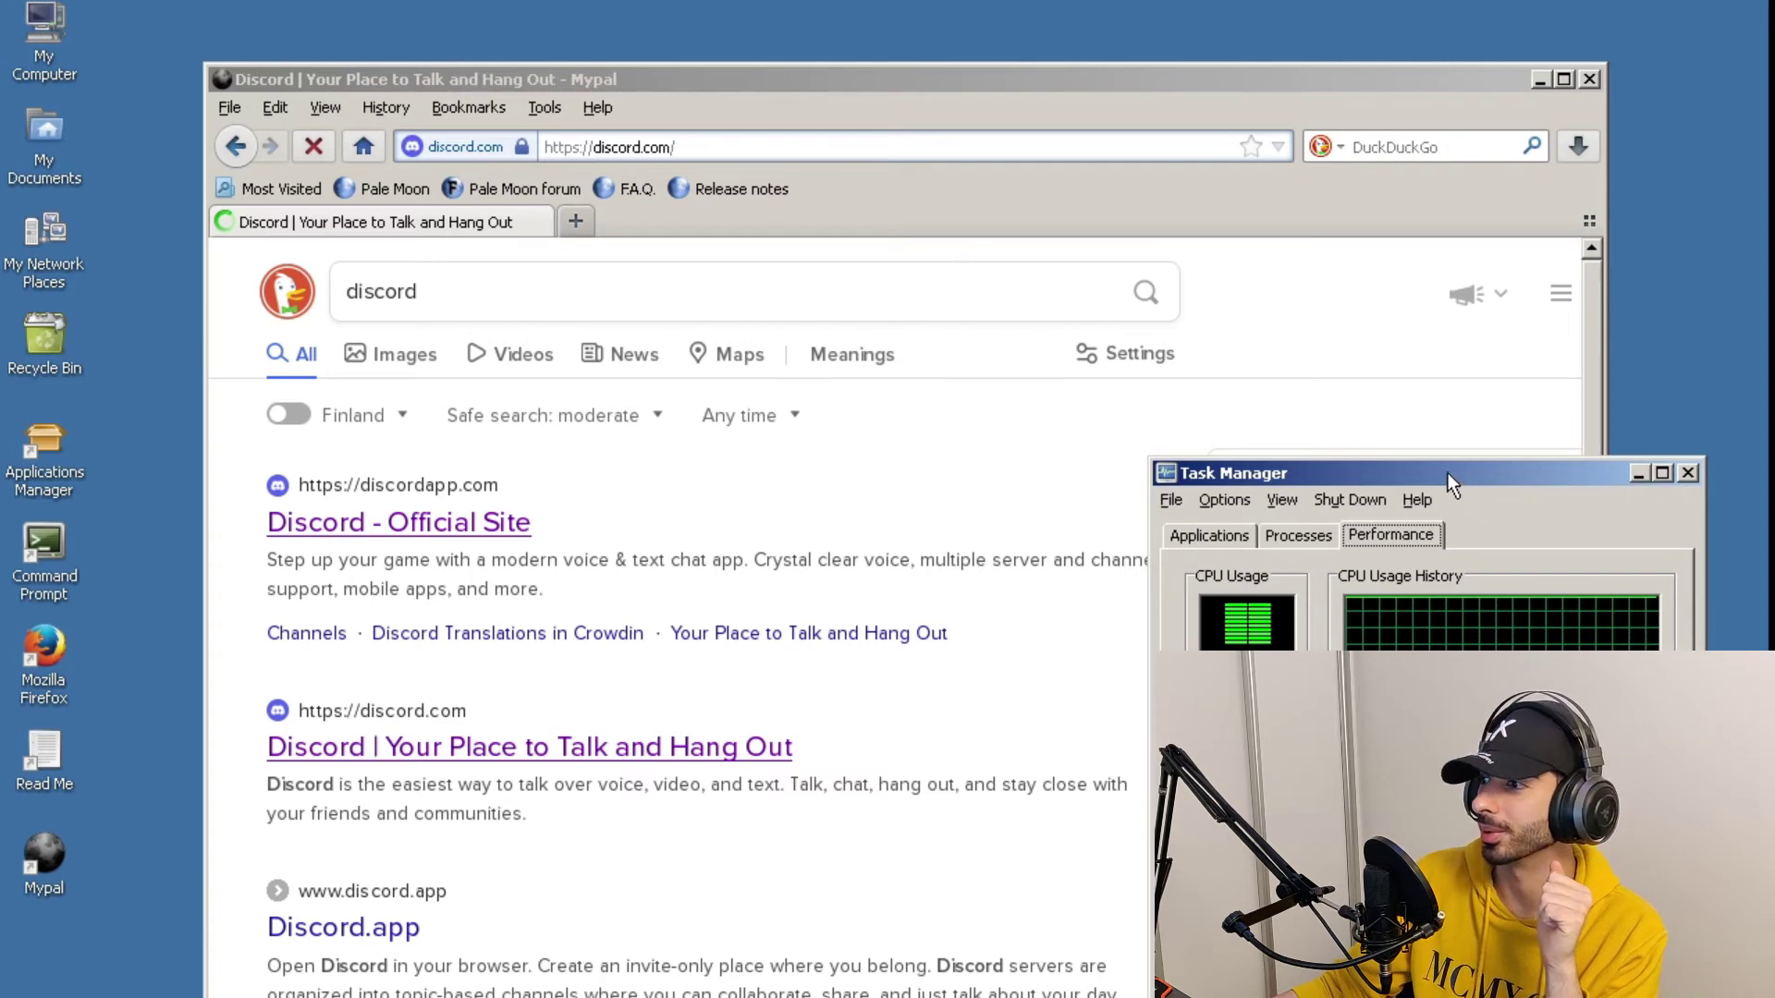
drag(1446, 473, 1442, 471)
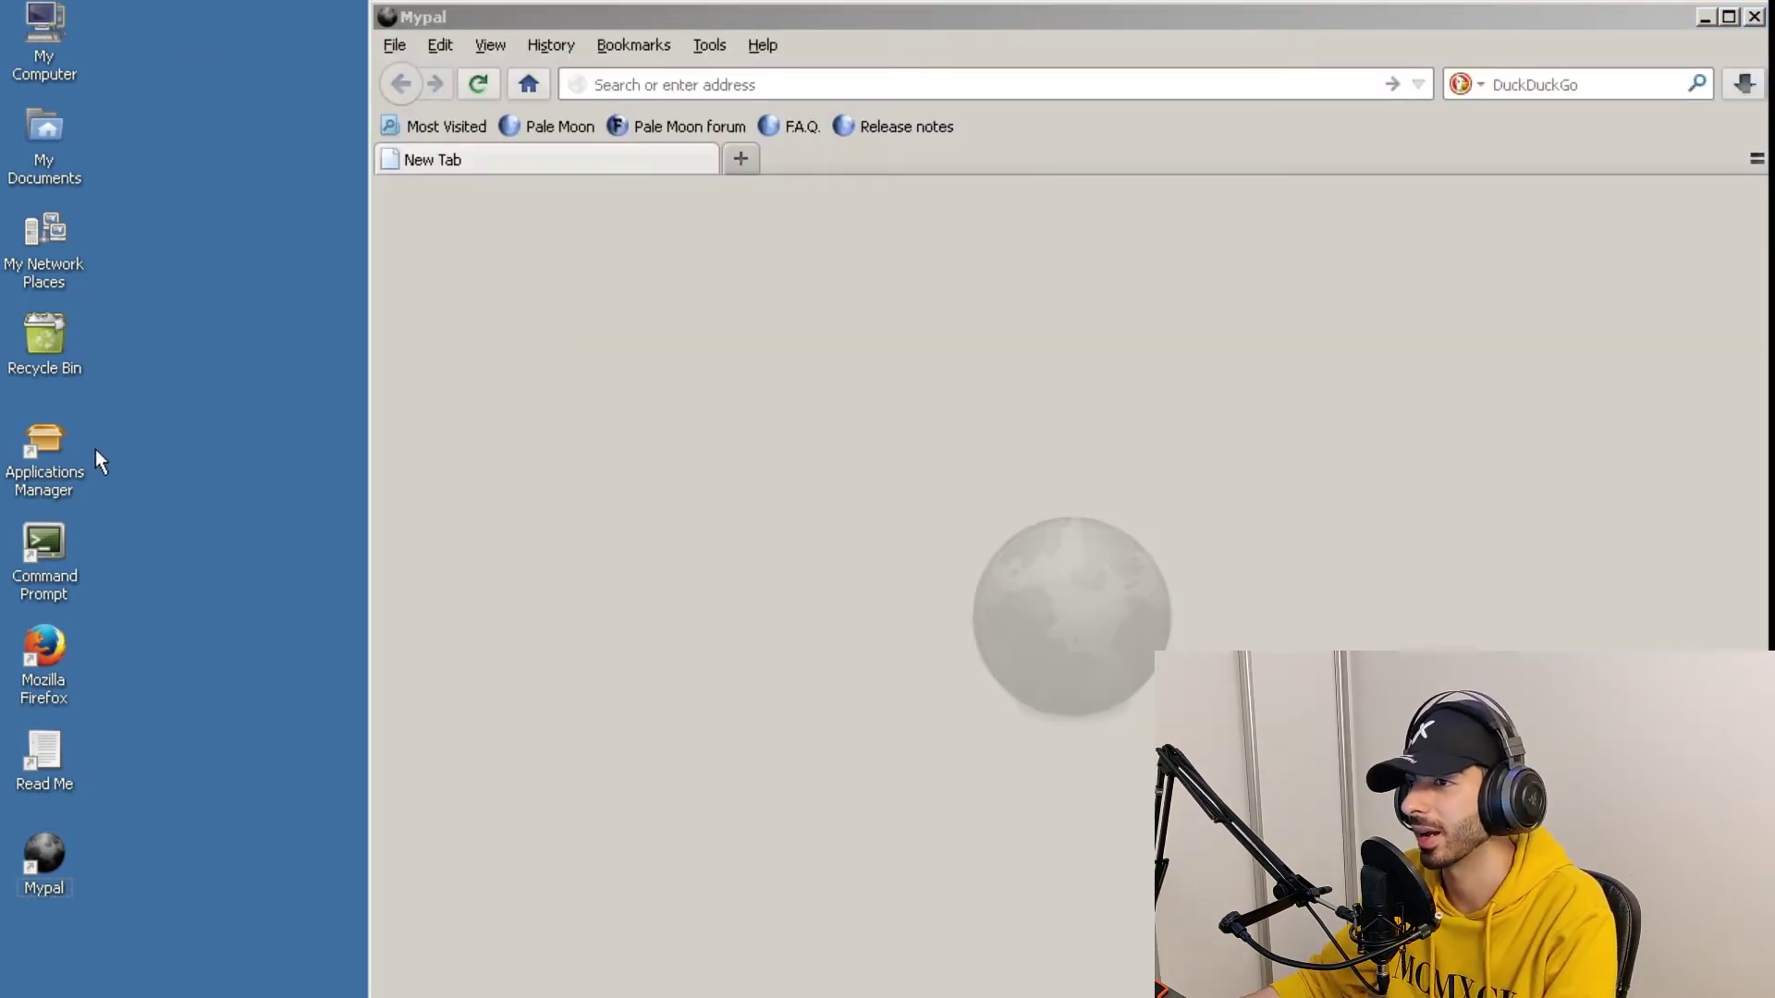
- Open the Applications Manager, then search 'windows xp' to find Avast's Windows XP antivirus page
right_click(71, 462)
click(97, 478)
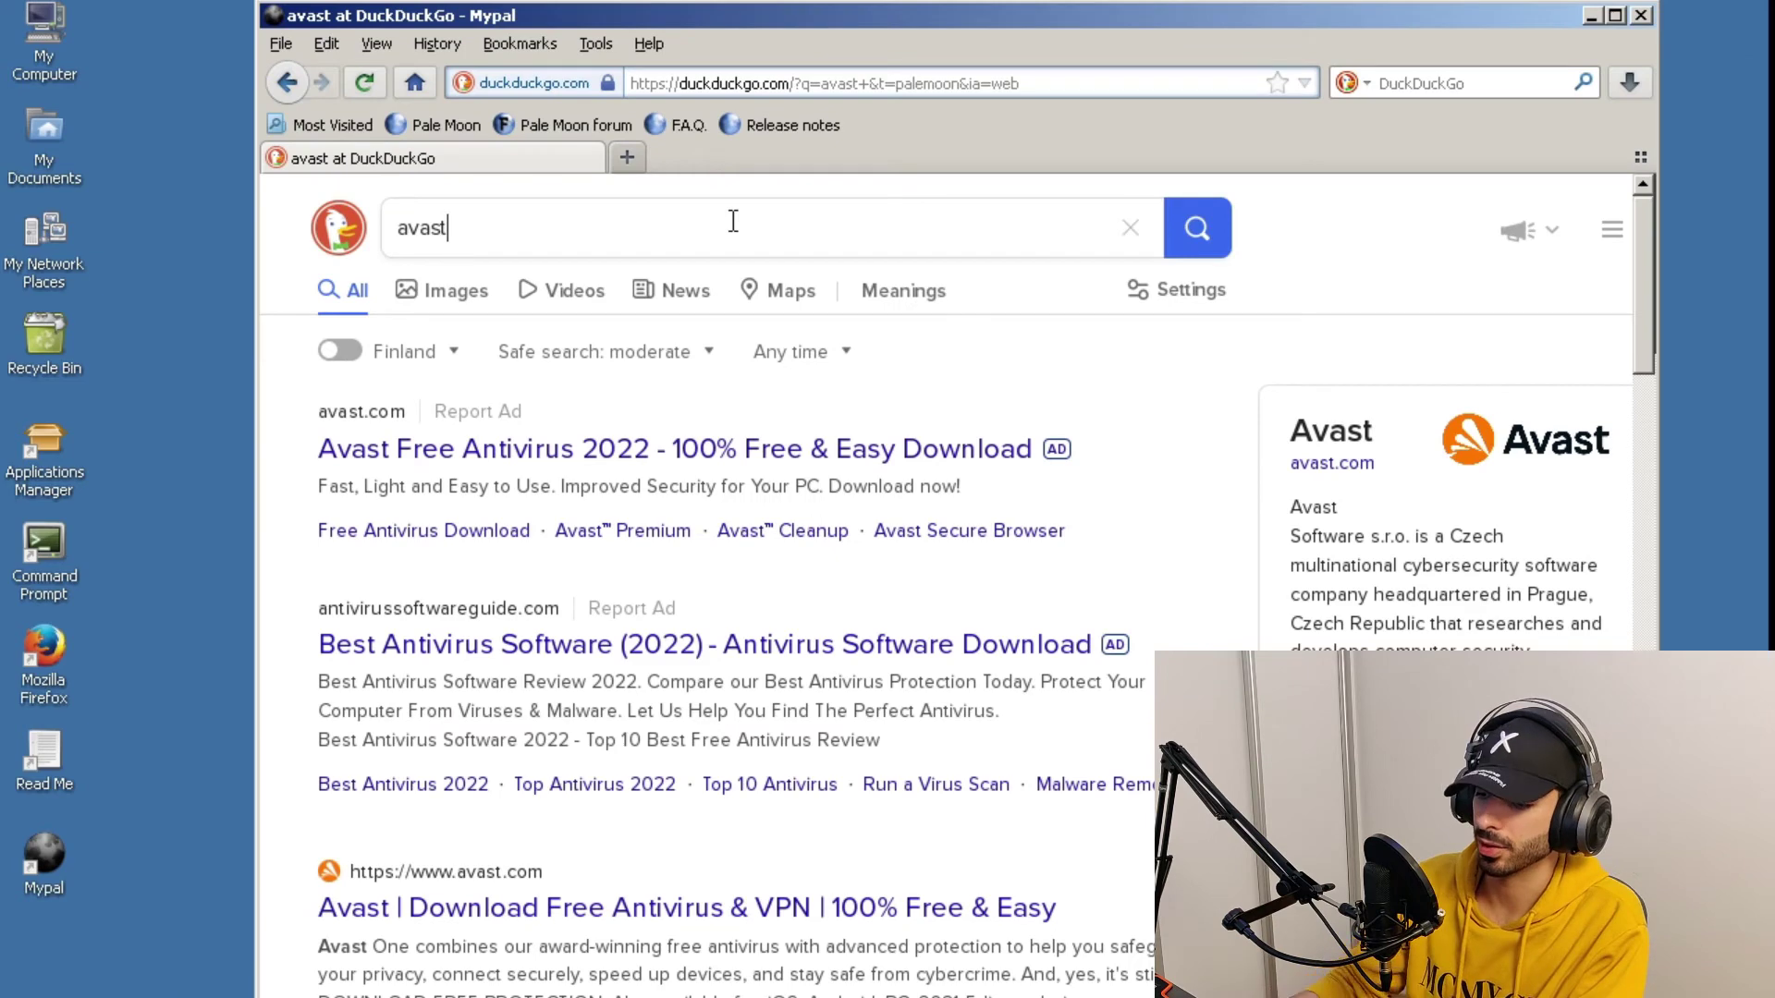
text(windows xp)
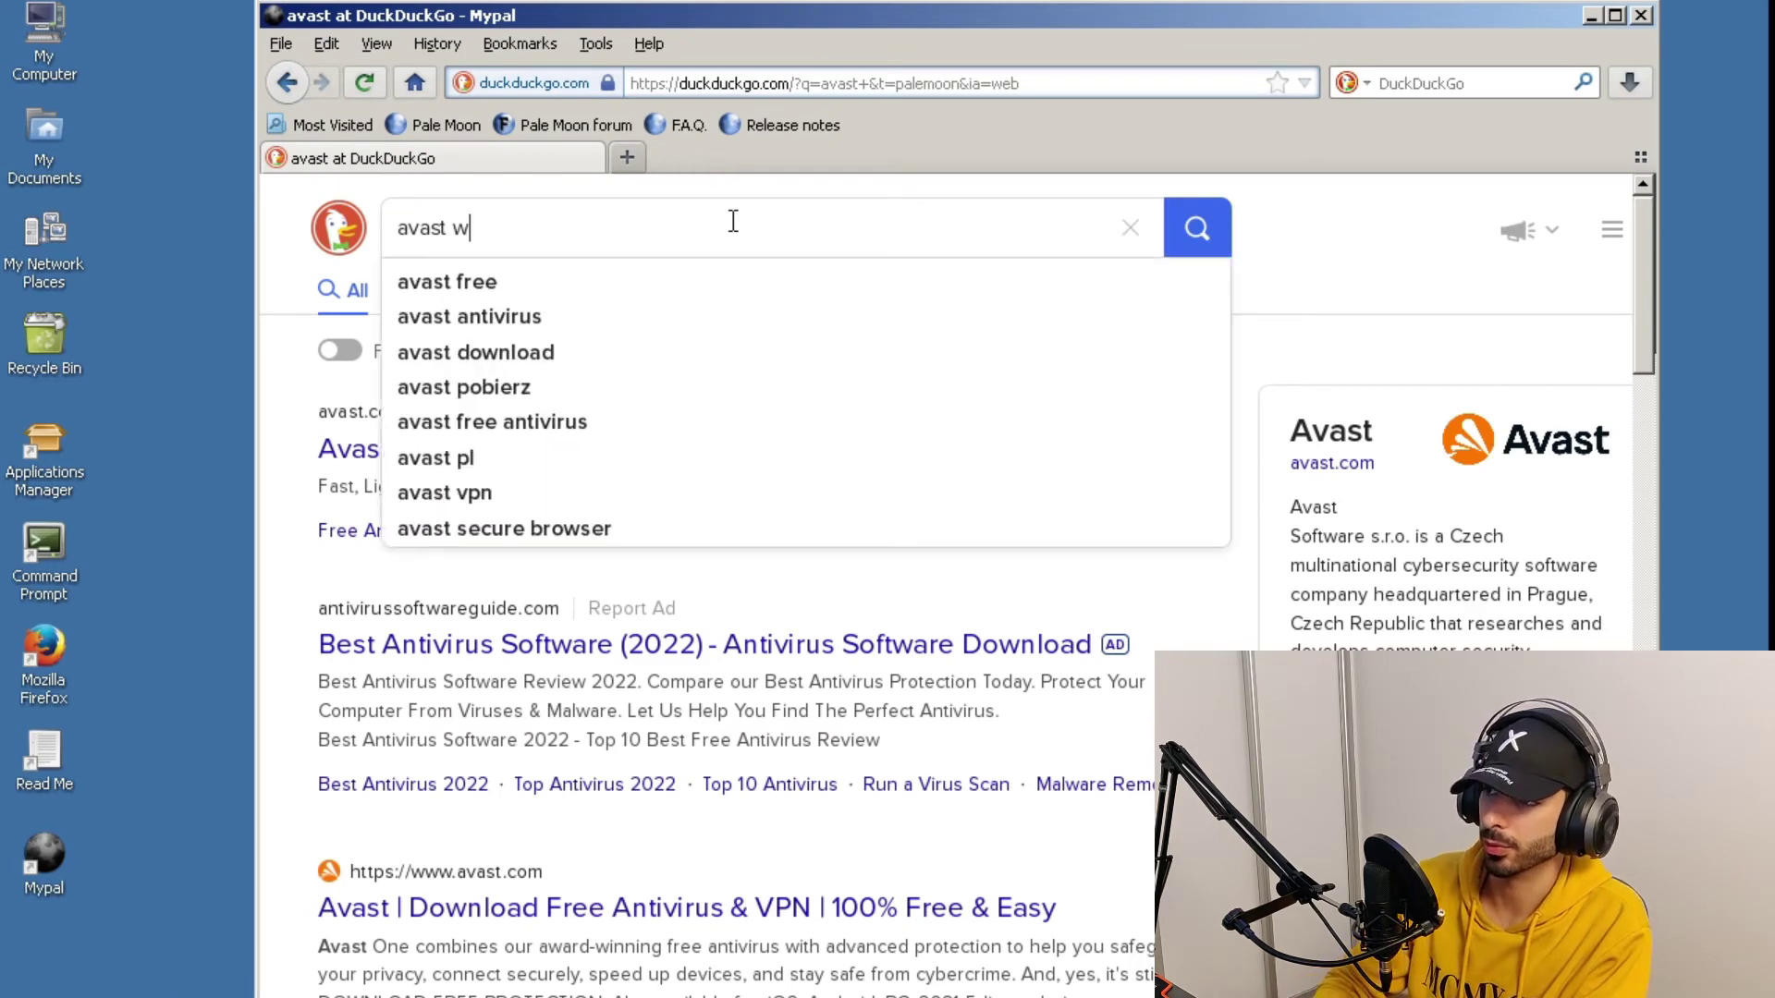
key(Return)
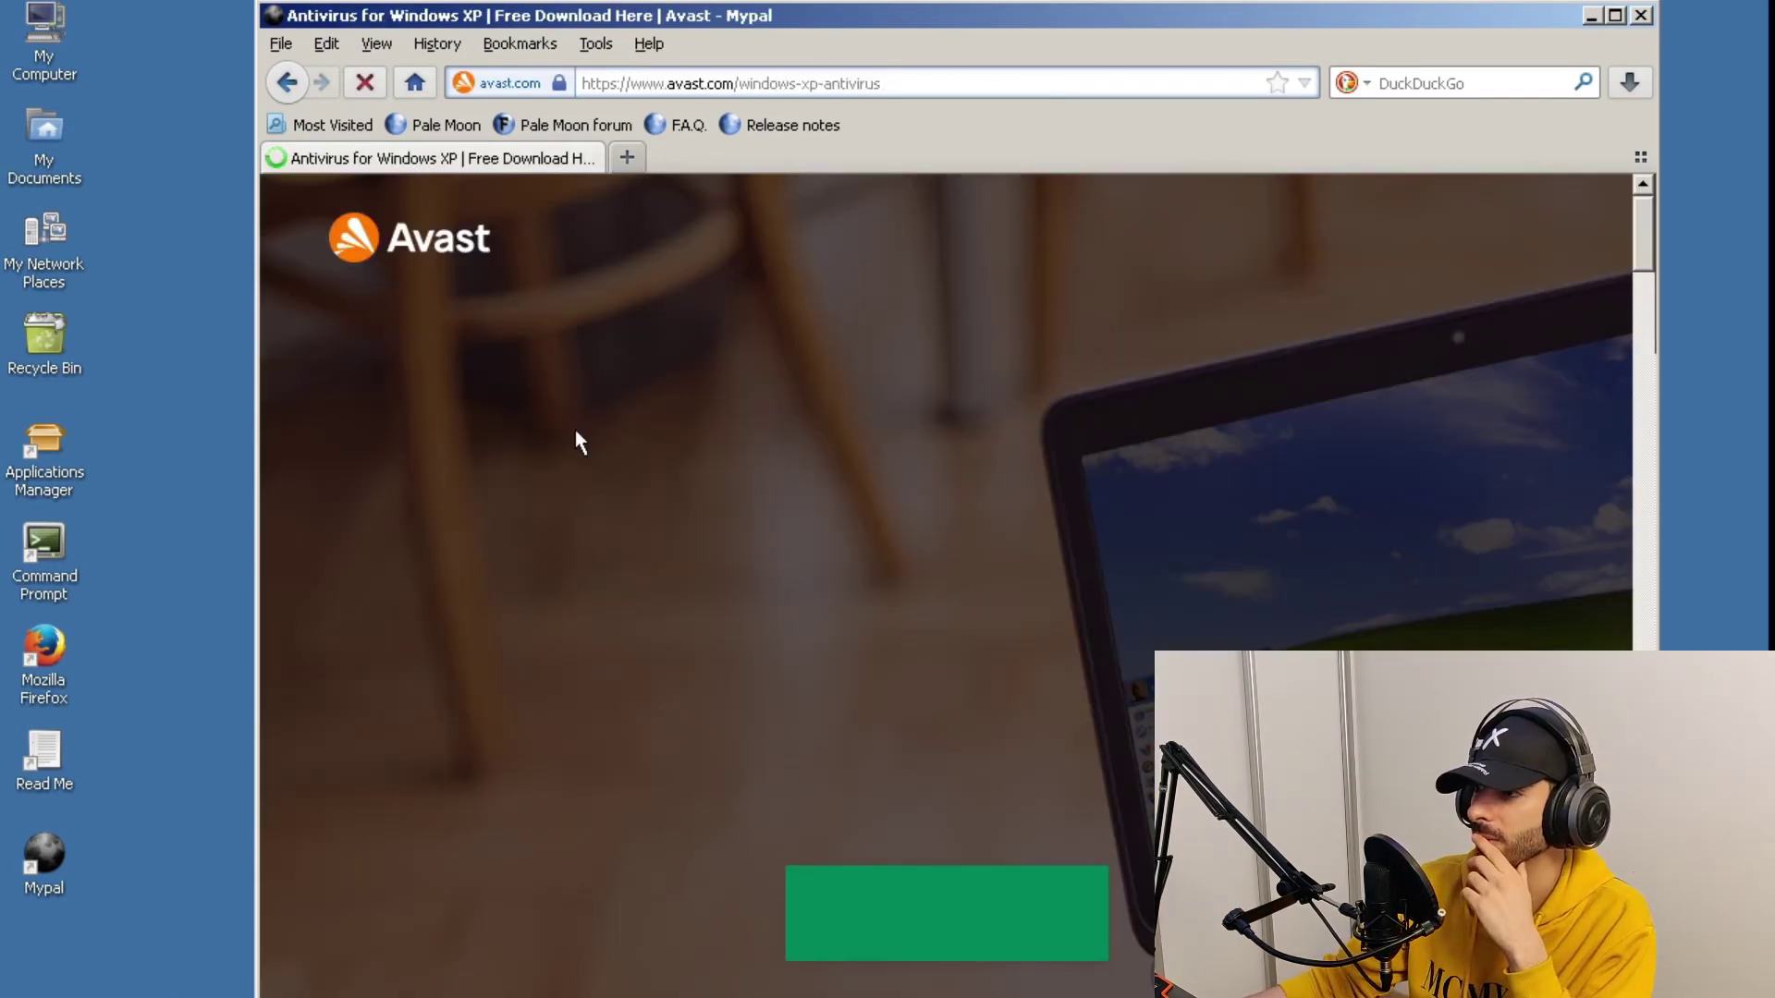
scroll(581, 434, down, 3)
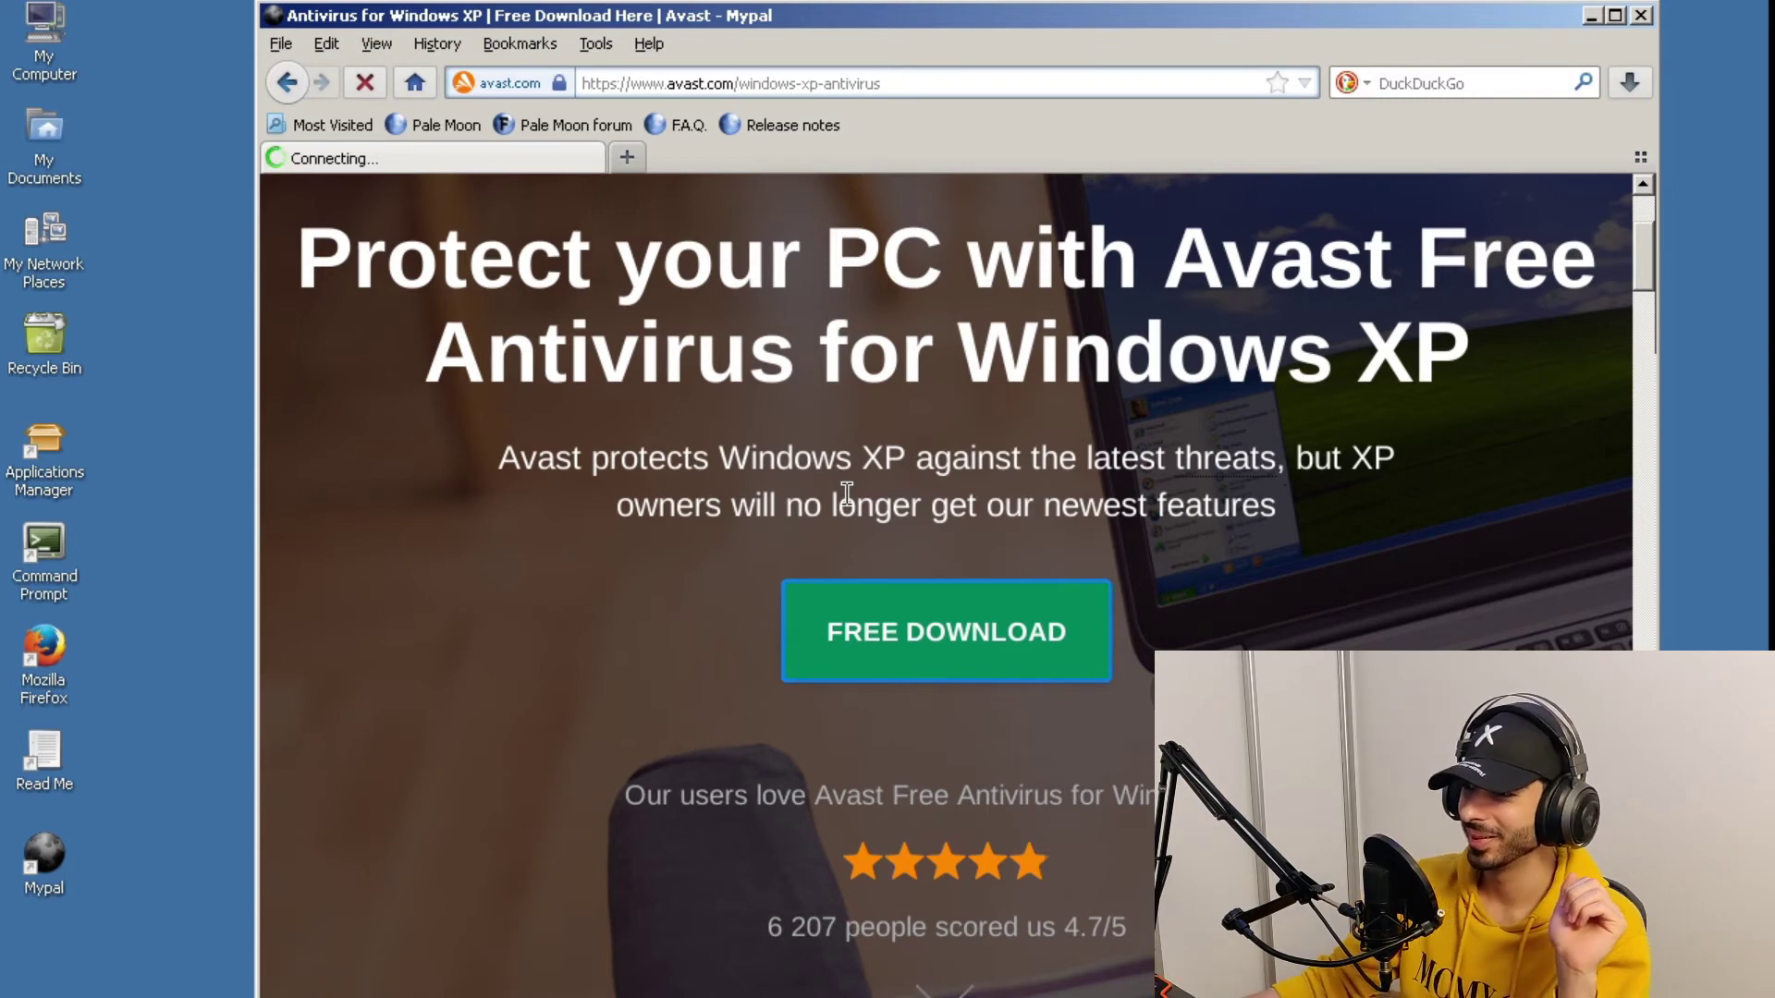
- Save the Avast setup file and launch it from the Downloads folder
click(933, 450)
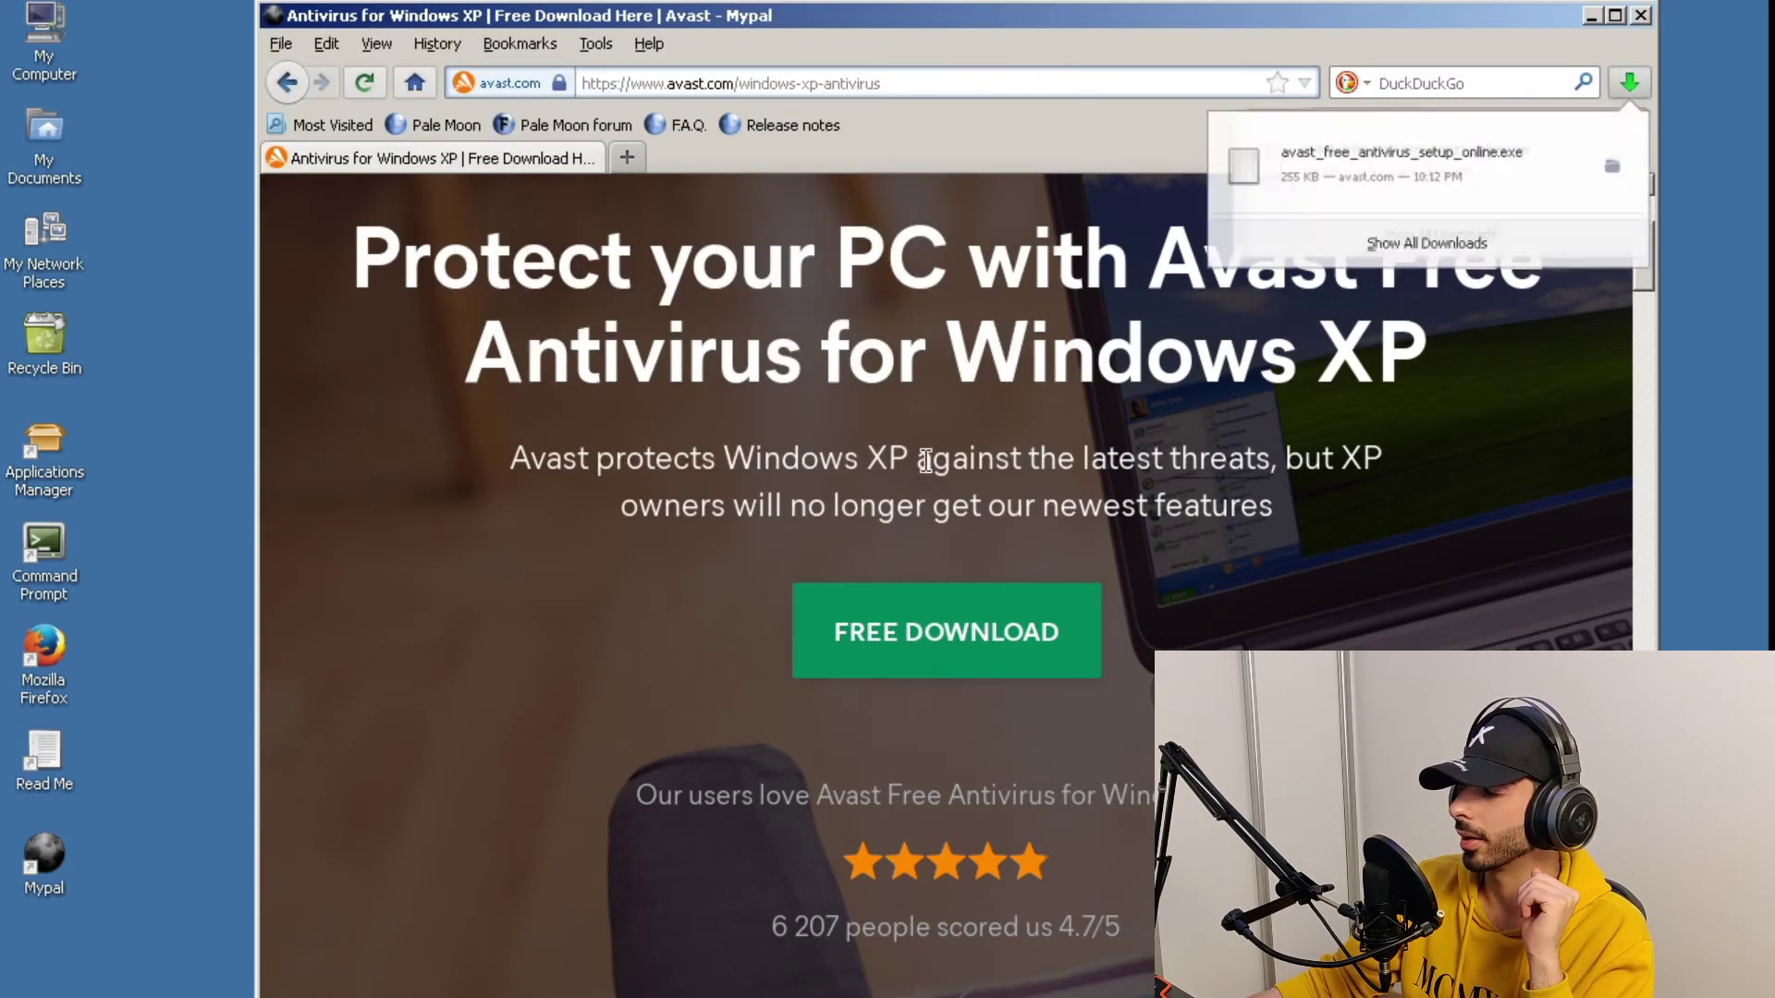
click(1609, 172)
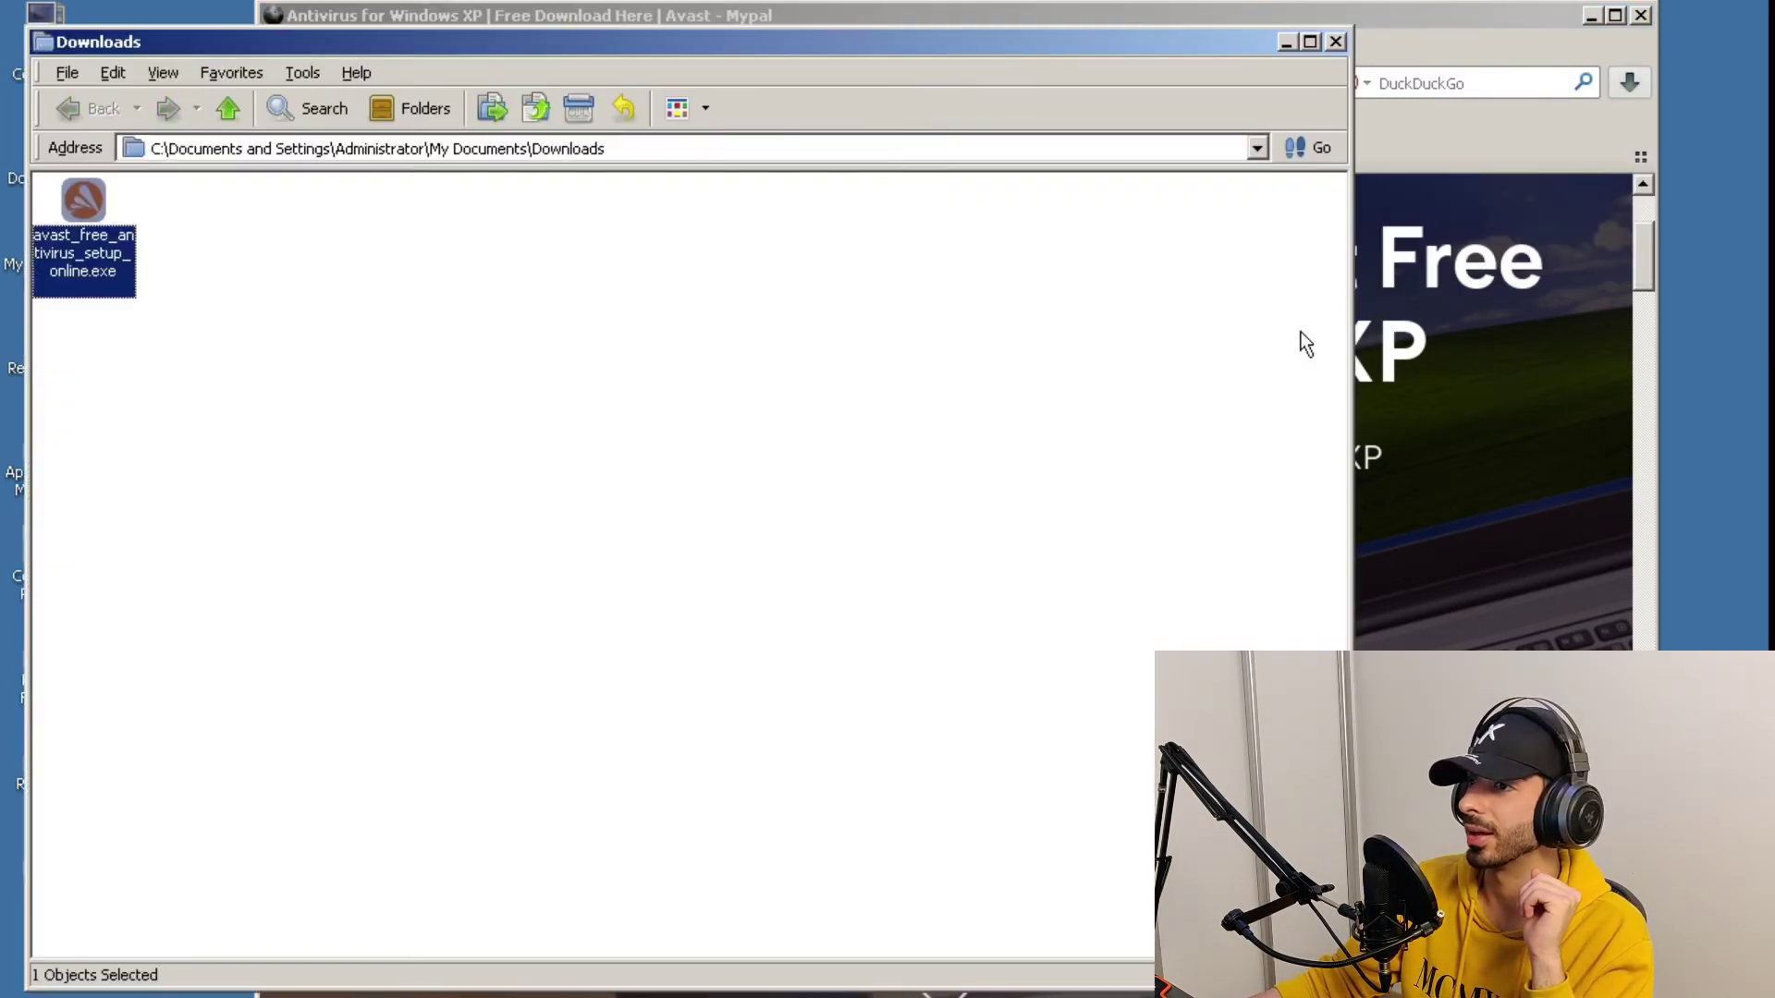
click(1227, 364)
drag(736, 44, 1046, 83)
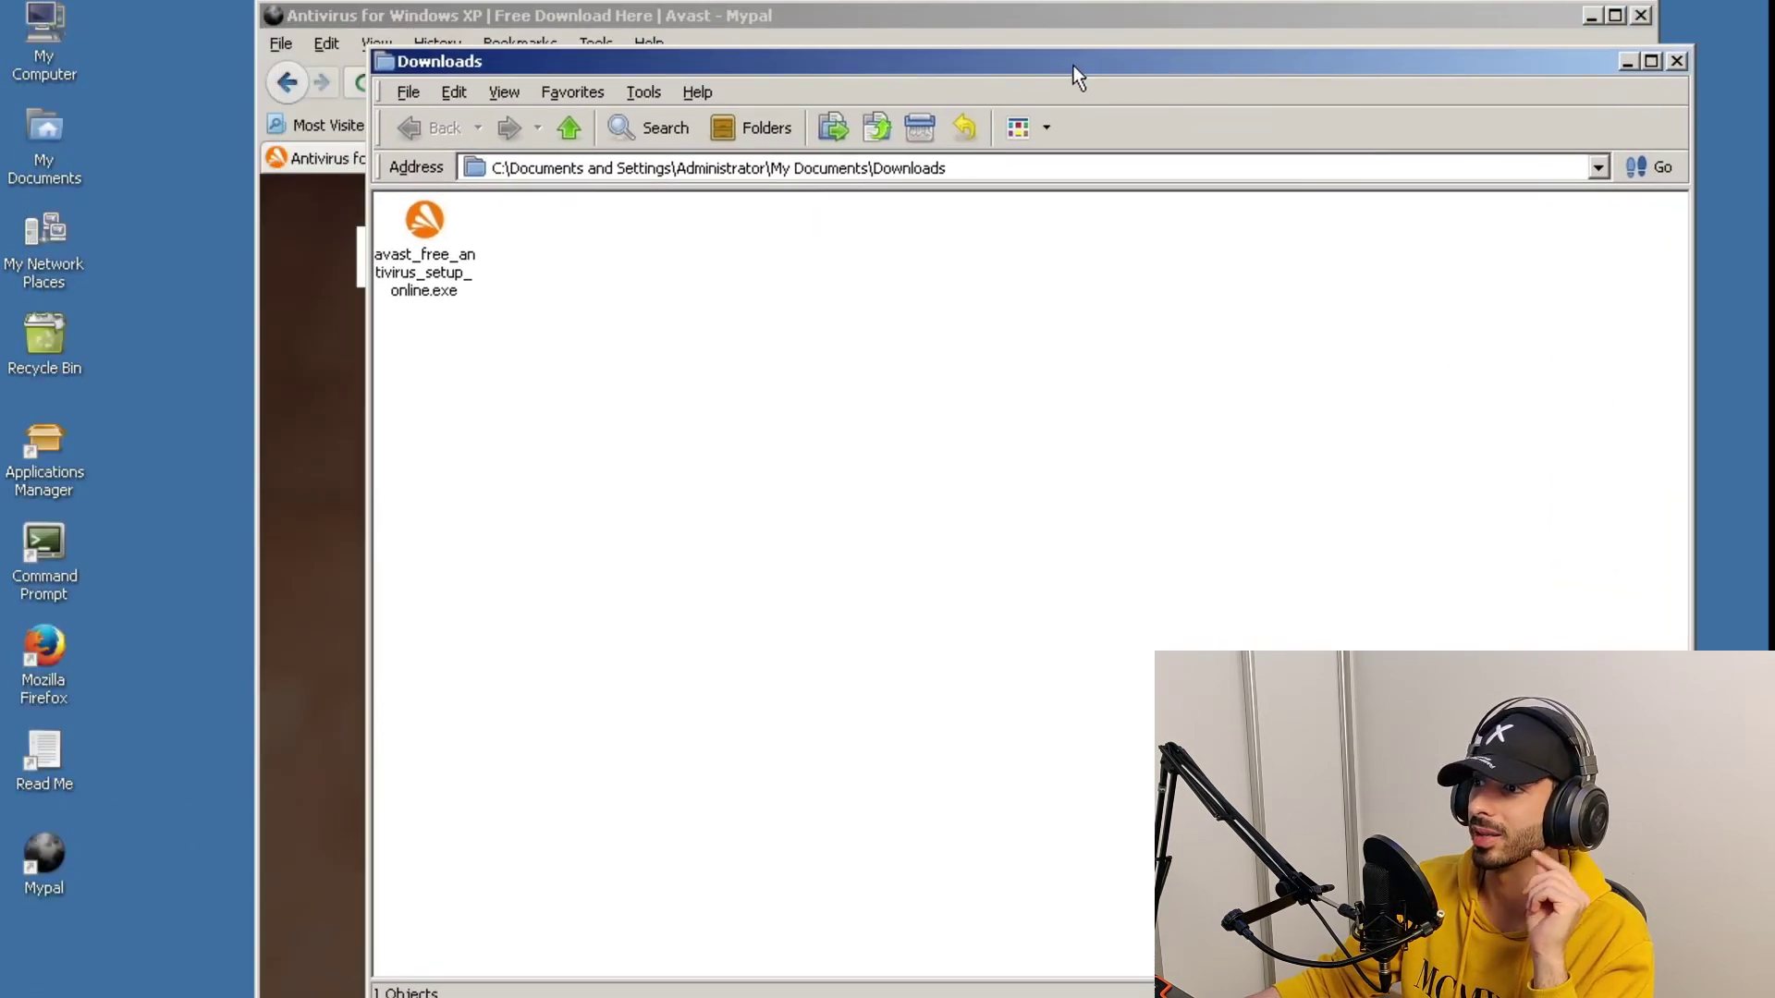
double_click(458, 257)
- Close Mypal, start the Avast installation, then quit setup after the unsupported-OS rejection
click(1641, 14)
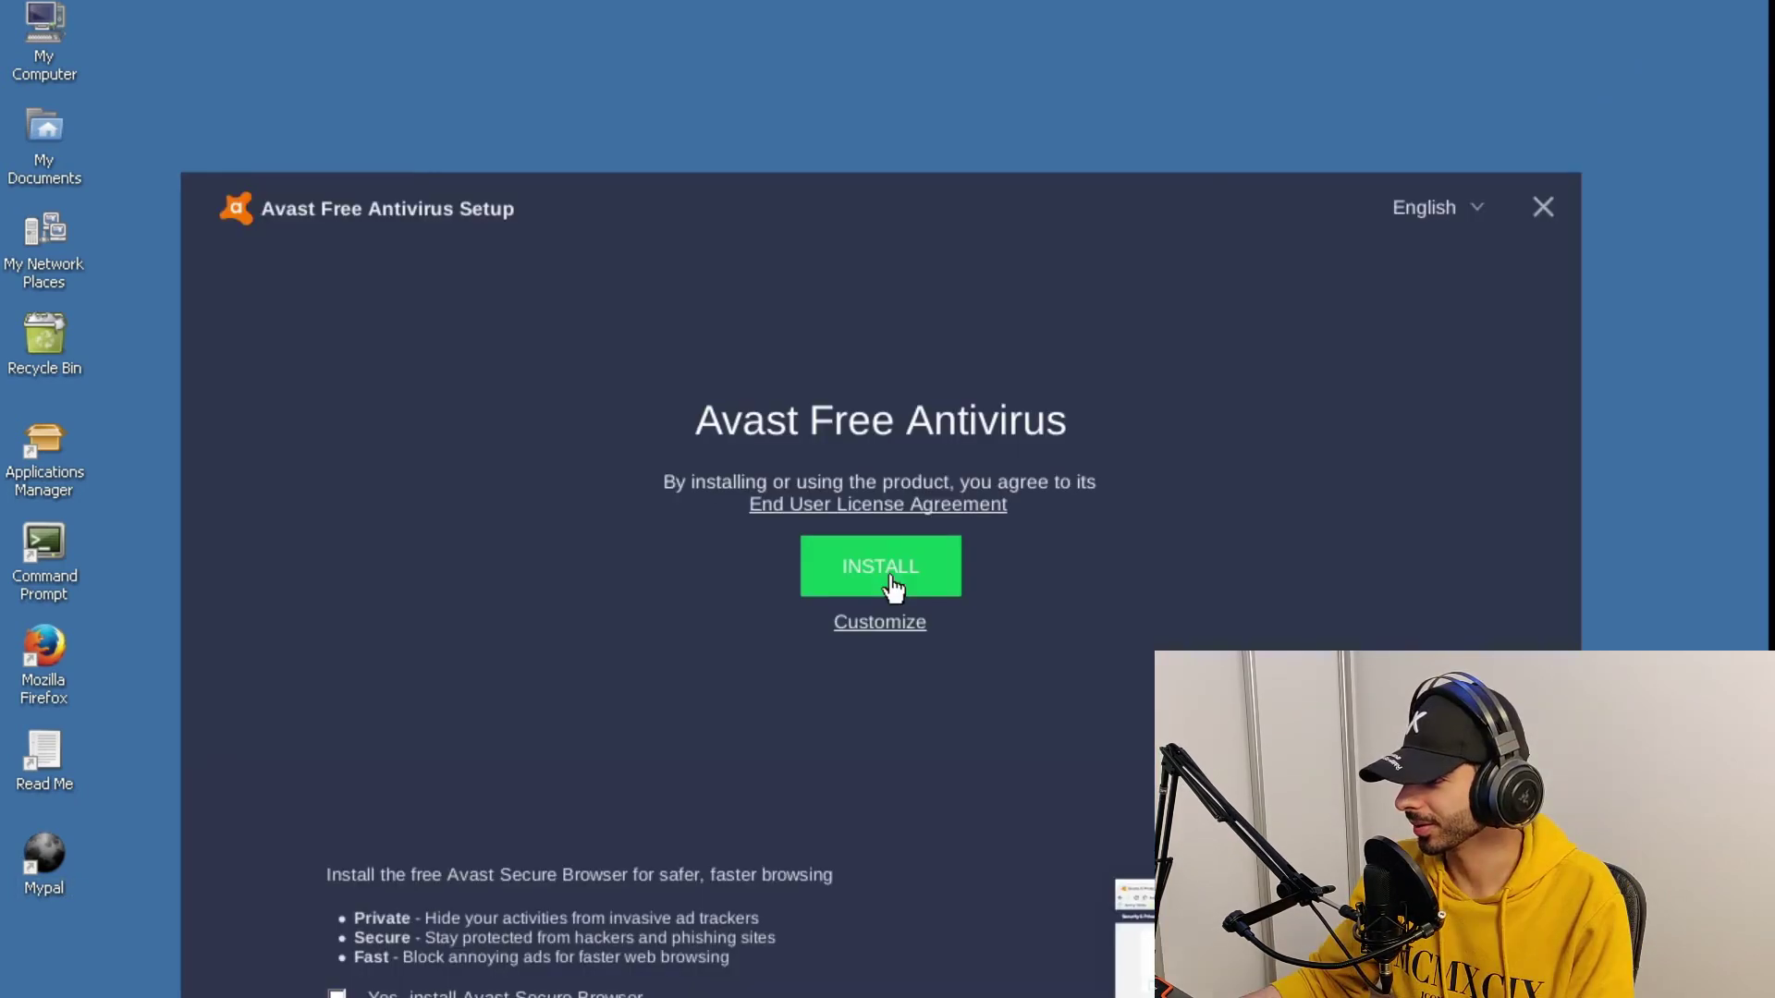
click(889, 582)
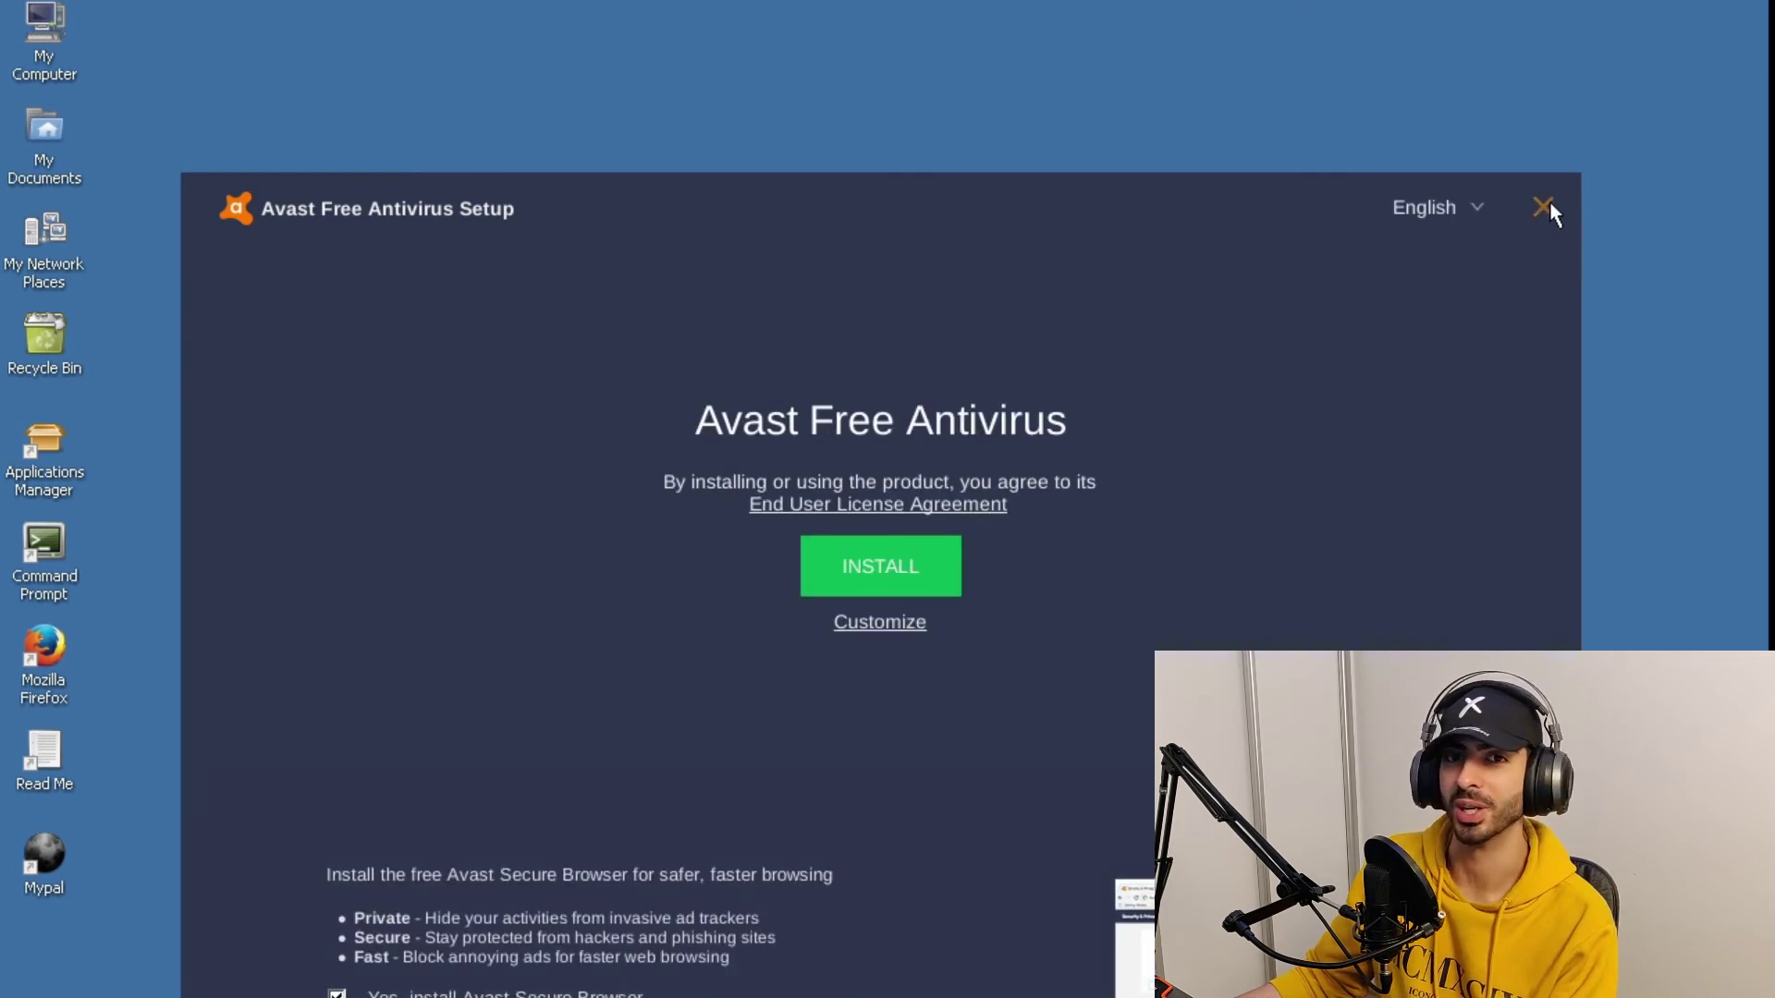
click(1543, 209)
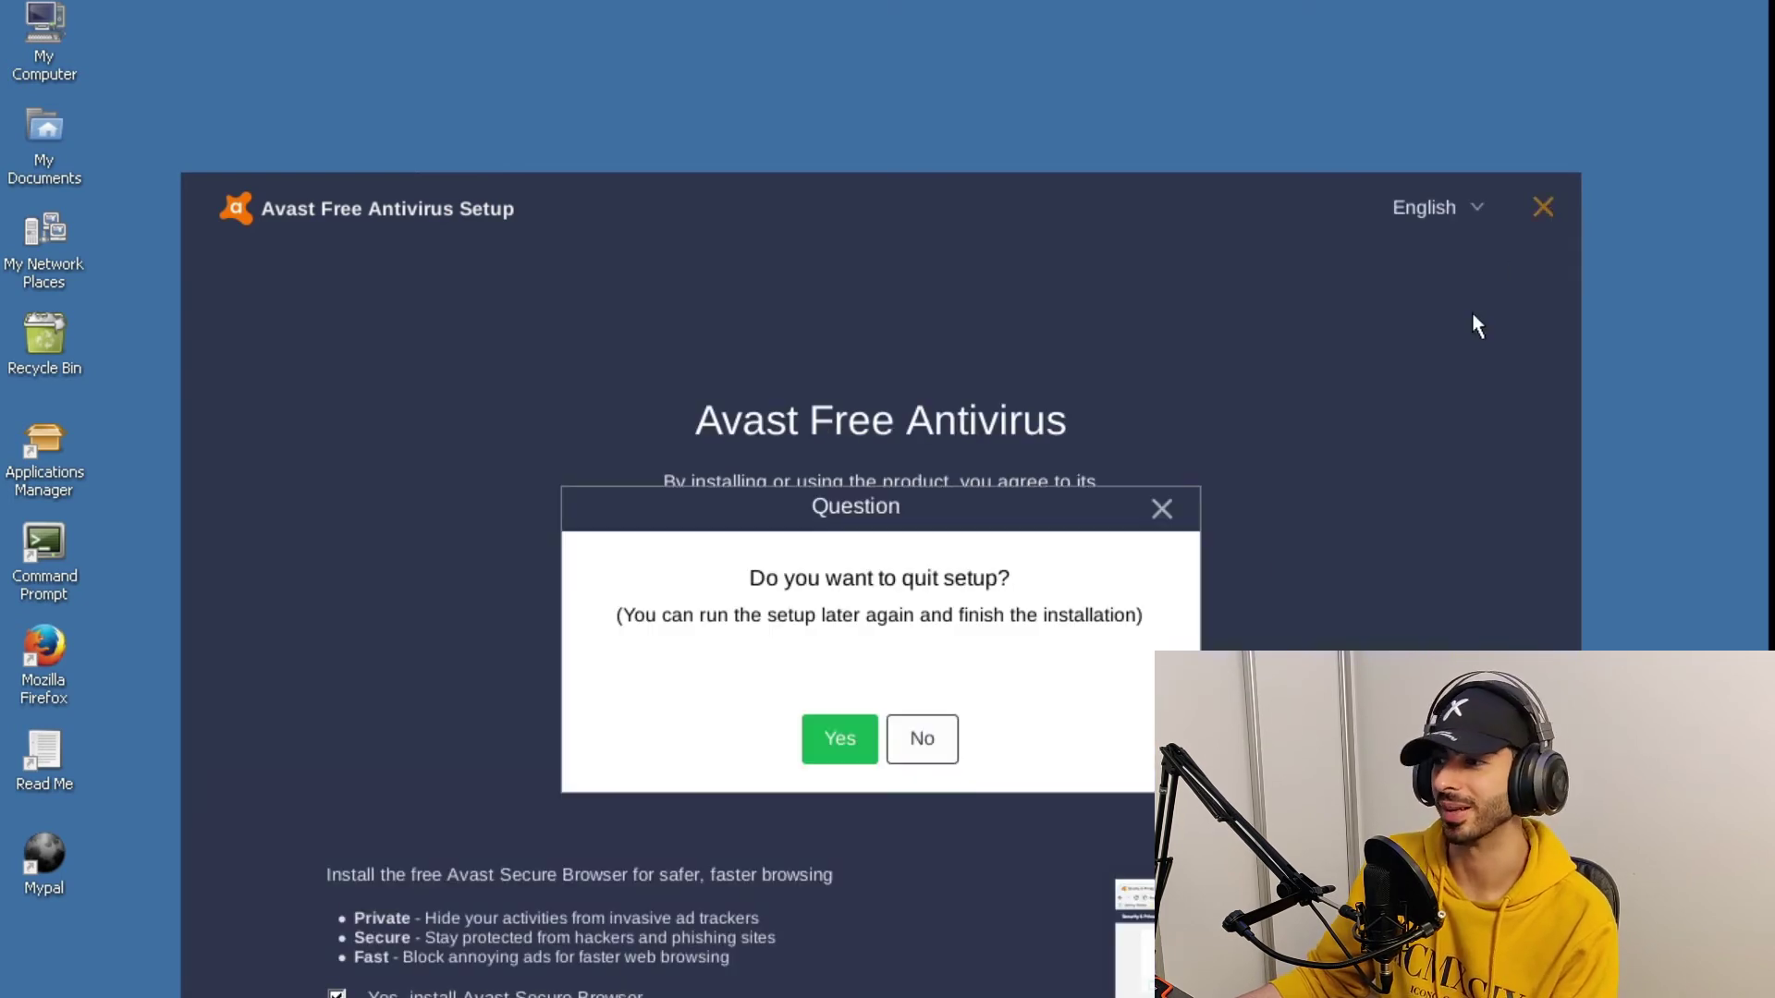
click(836, 744)
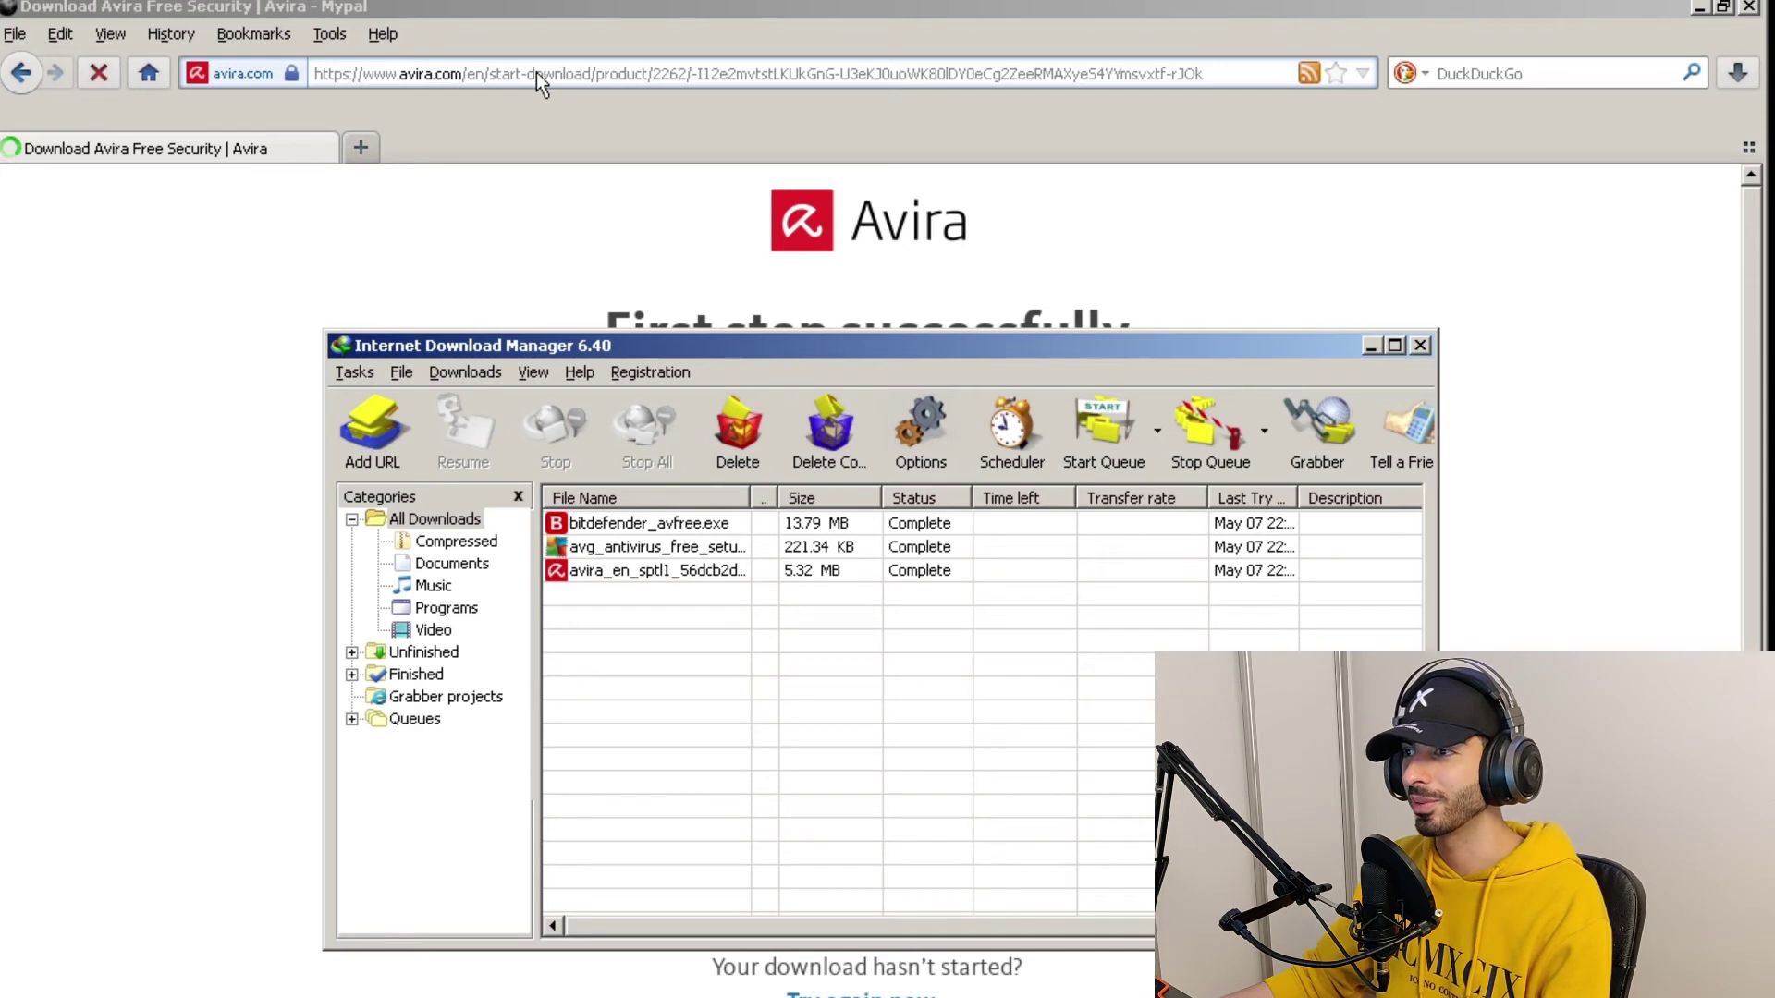
- Load protegent360.com and download the Protegent Complete Security free trial installer
click(536, 72)
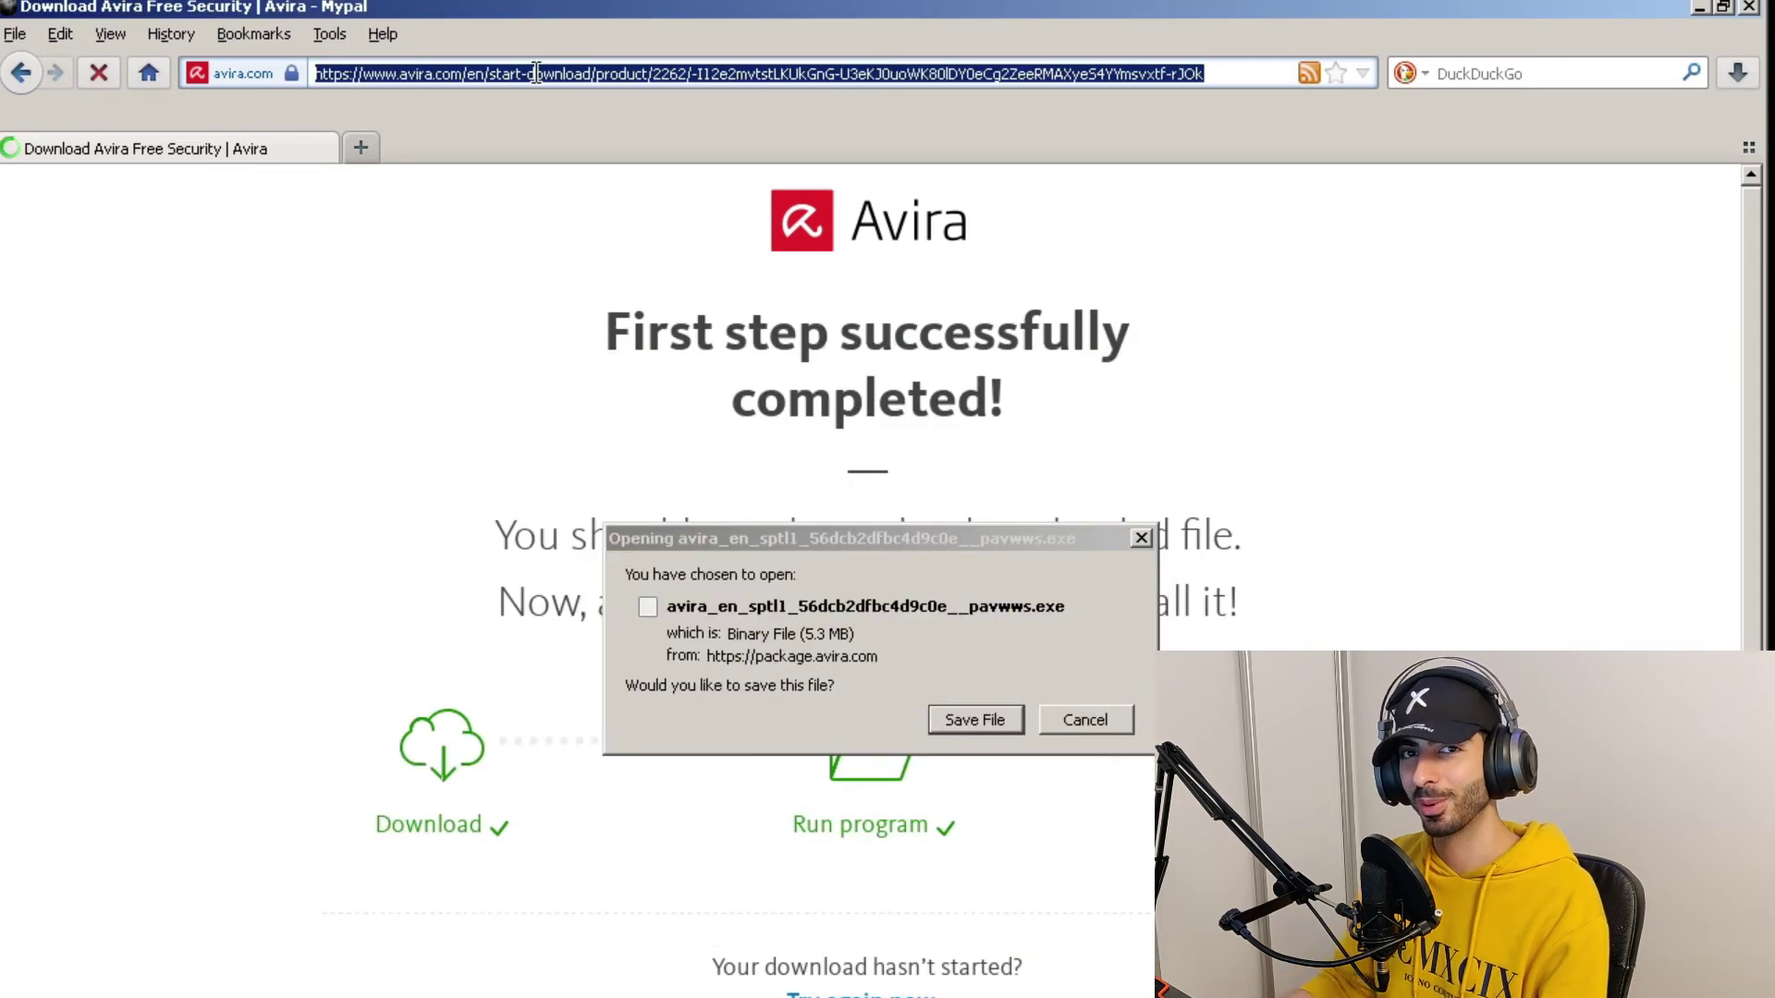
text(protogent360)
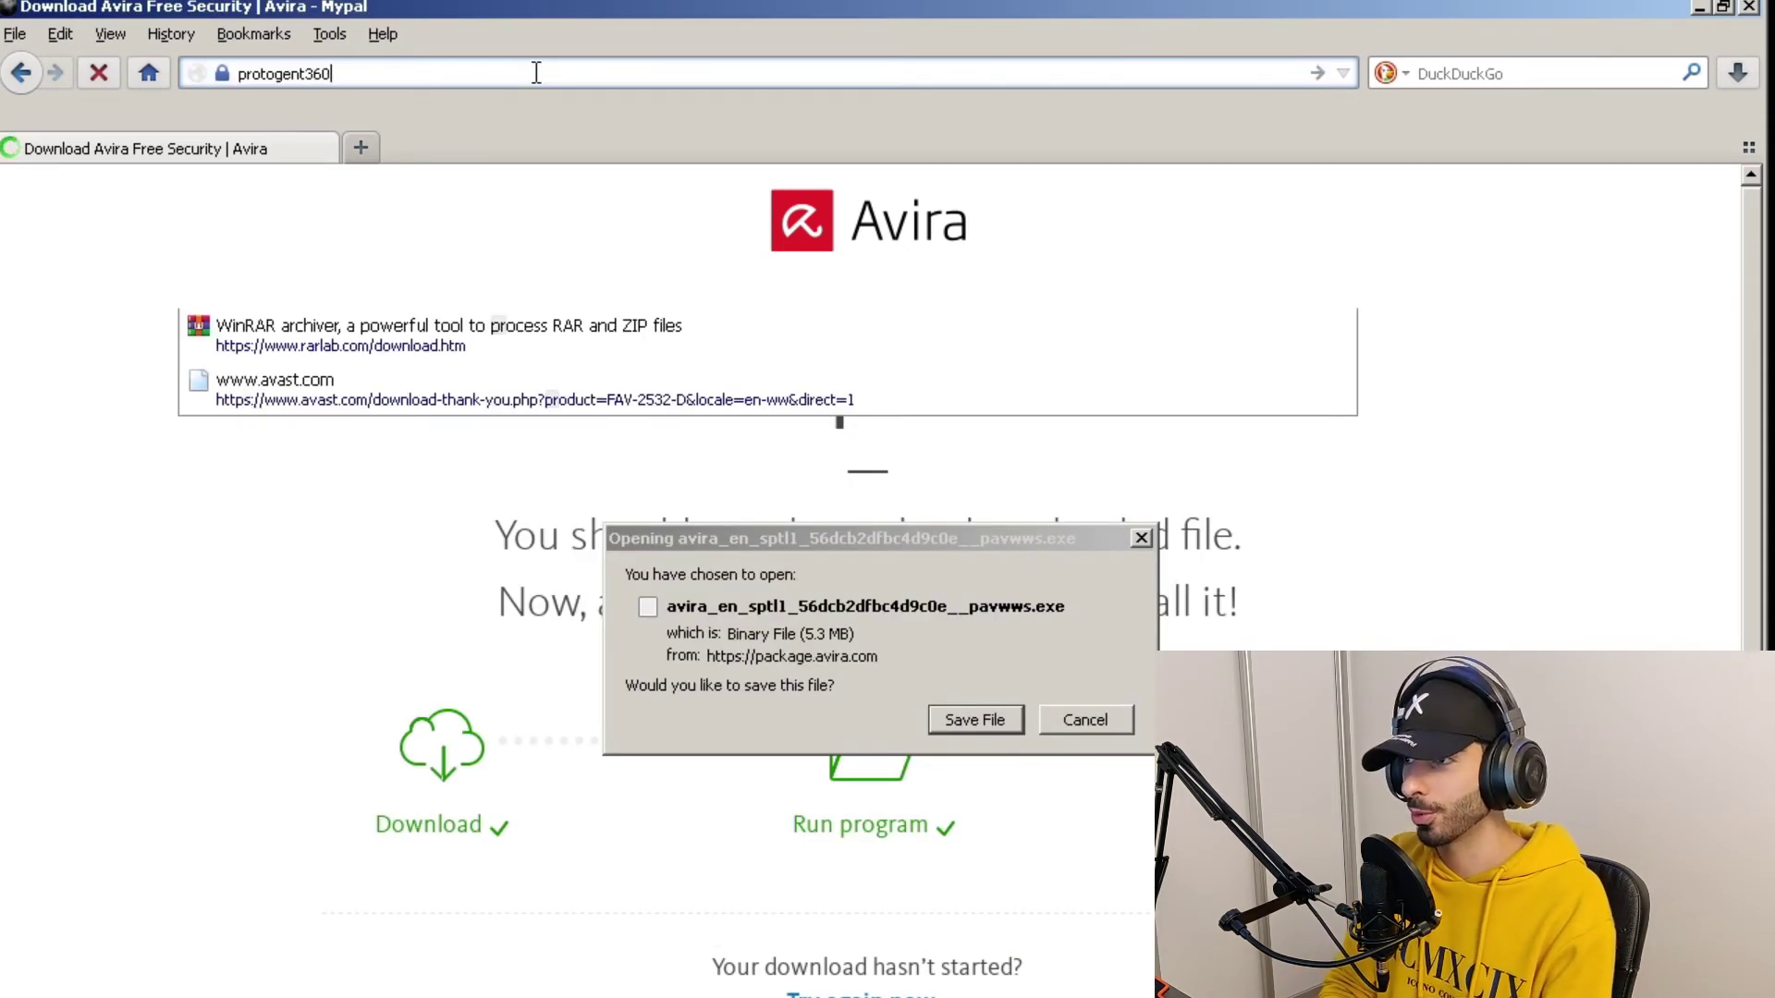
text(.com)
key(Return)
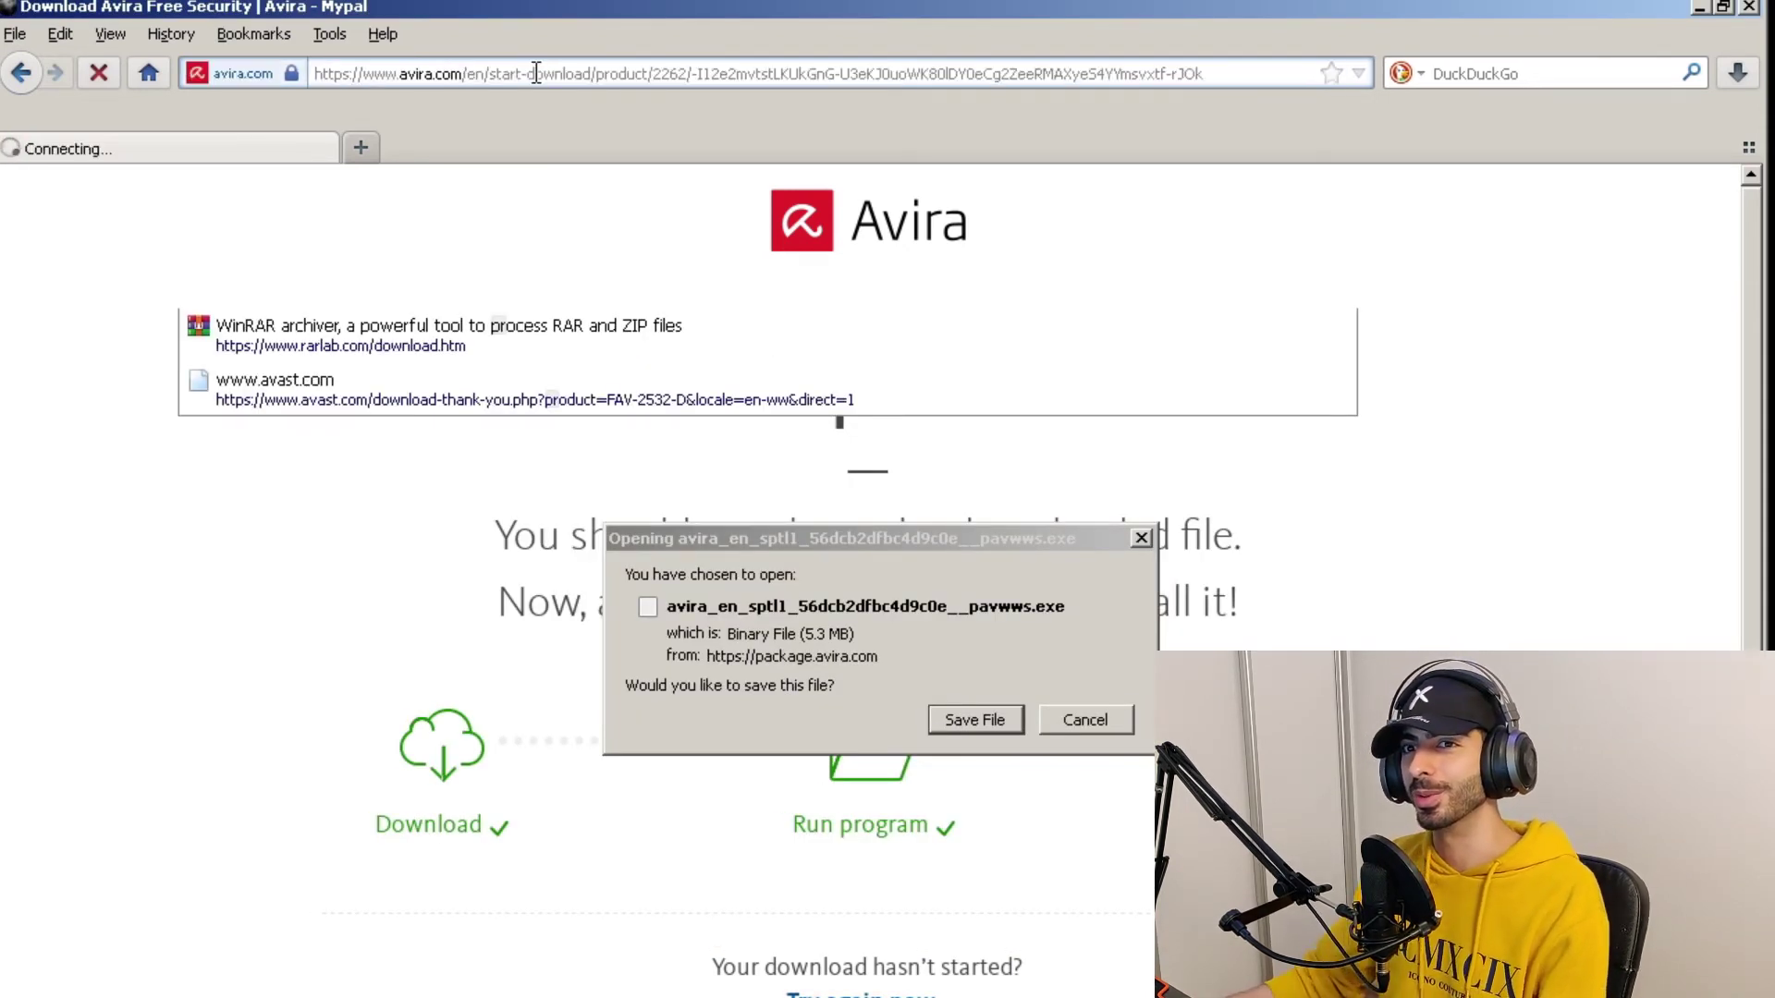
scroll(553, 440, down, 1)
scroll(539, 480, up, 3)
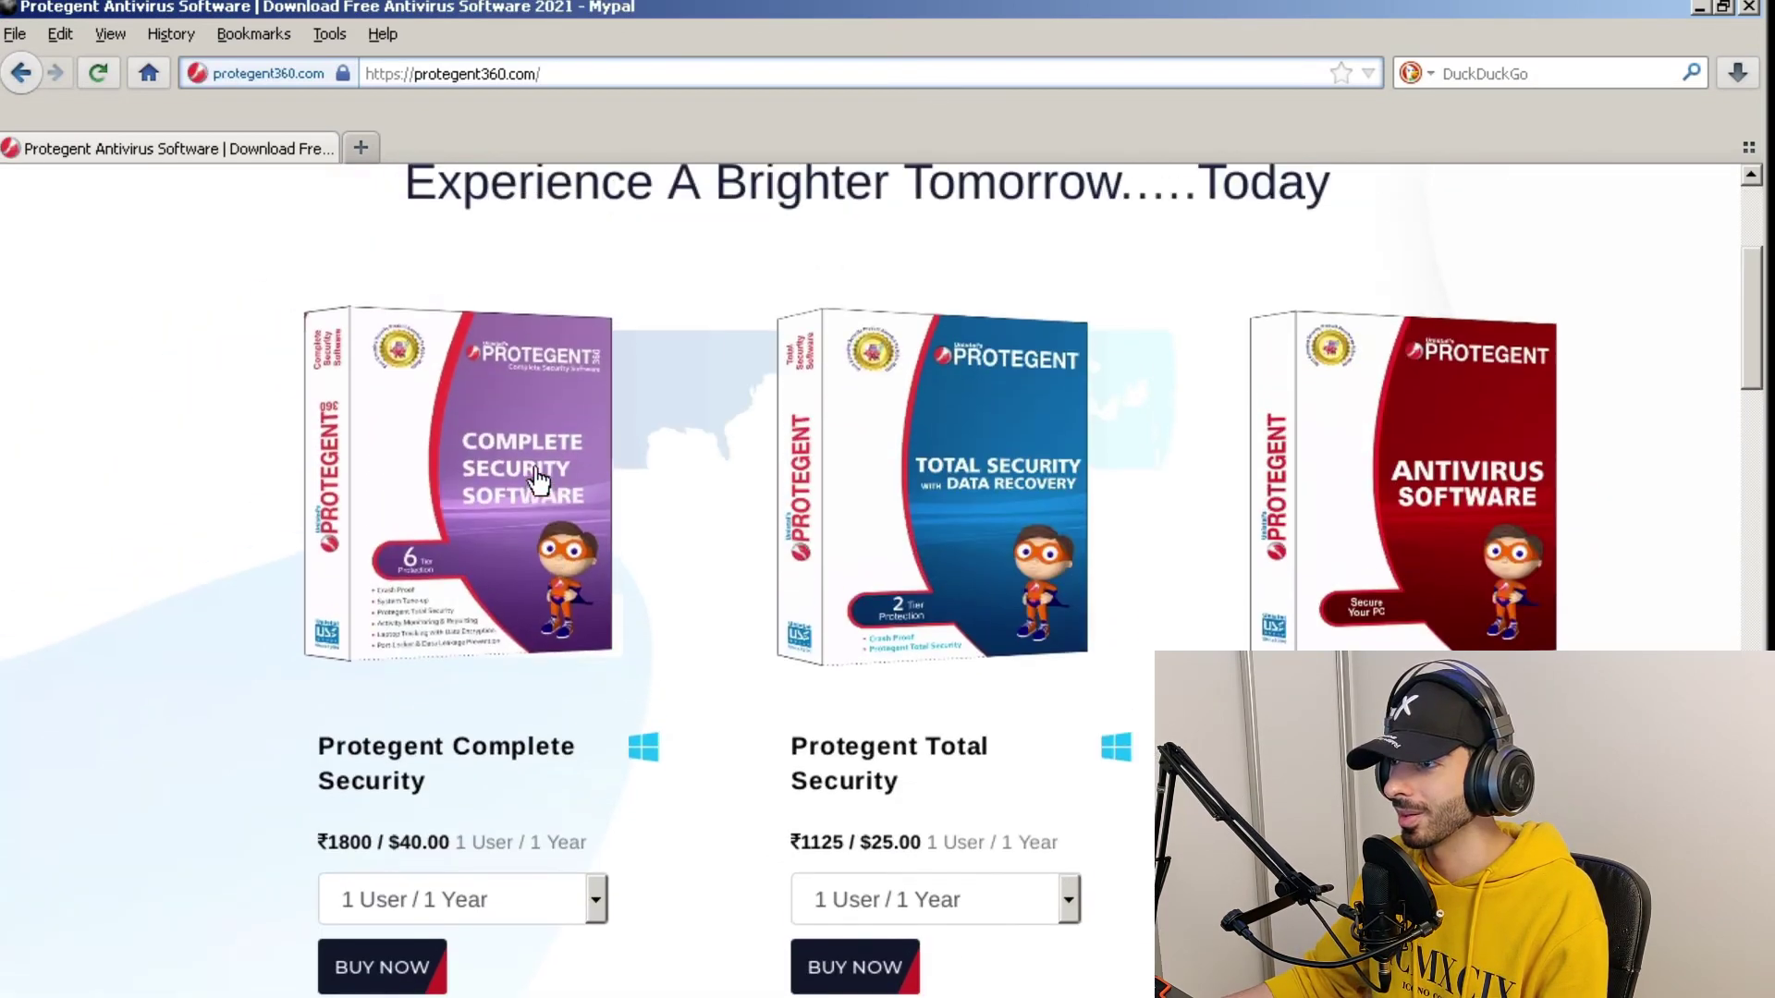
scroll(553, 499, down, 2)
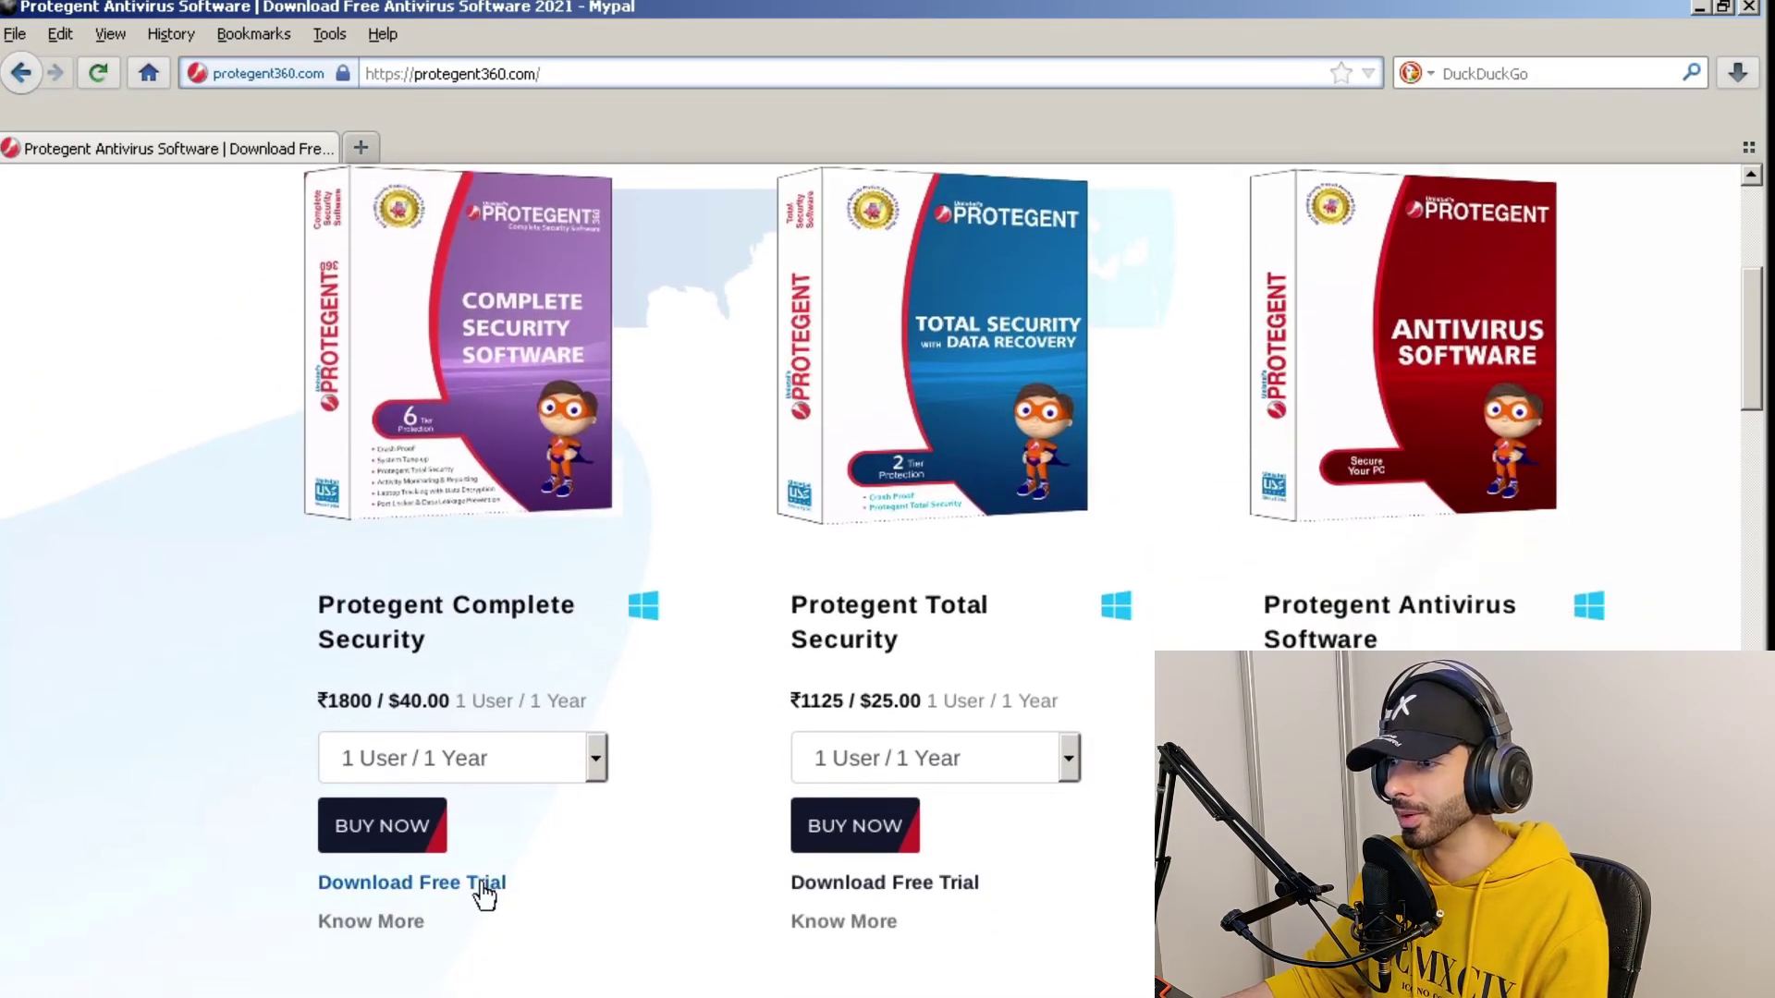
click(485, 893)
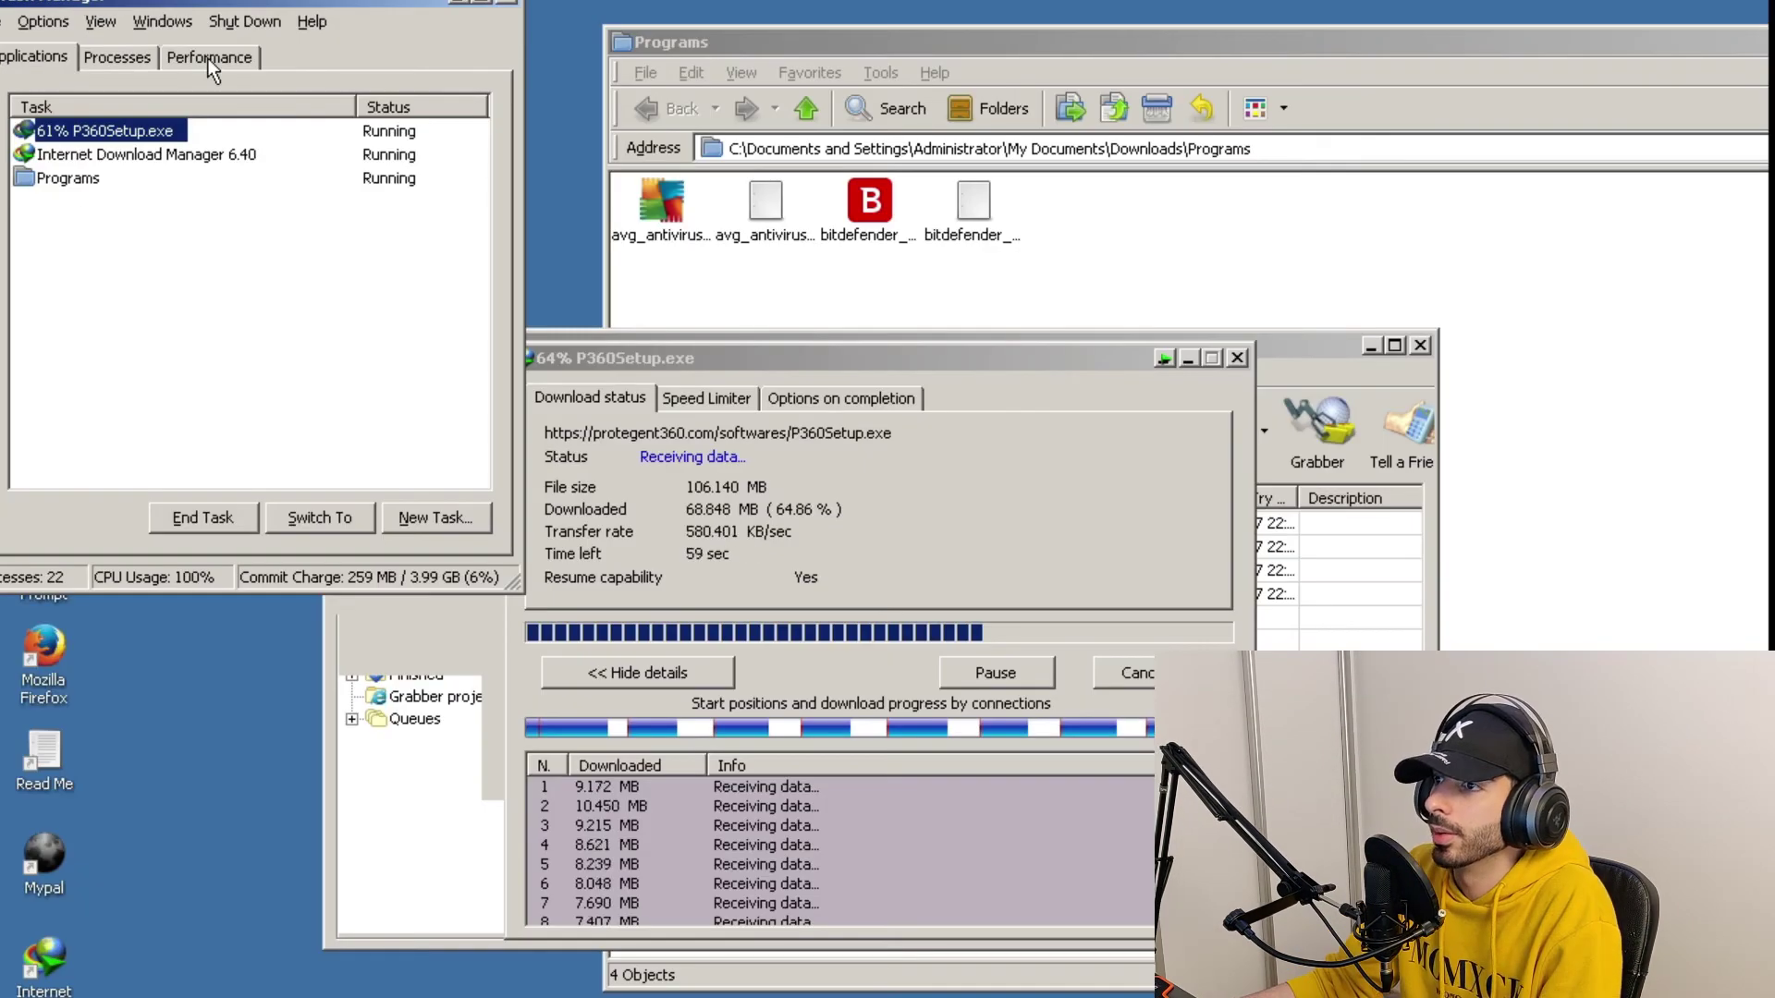
click(207, 56)
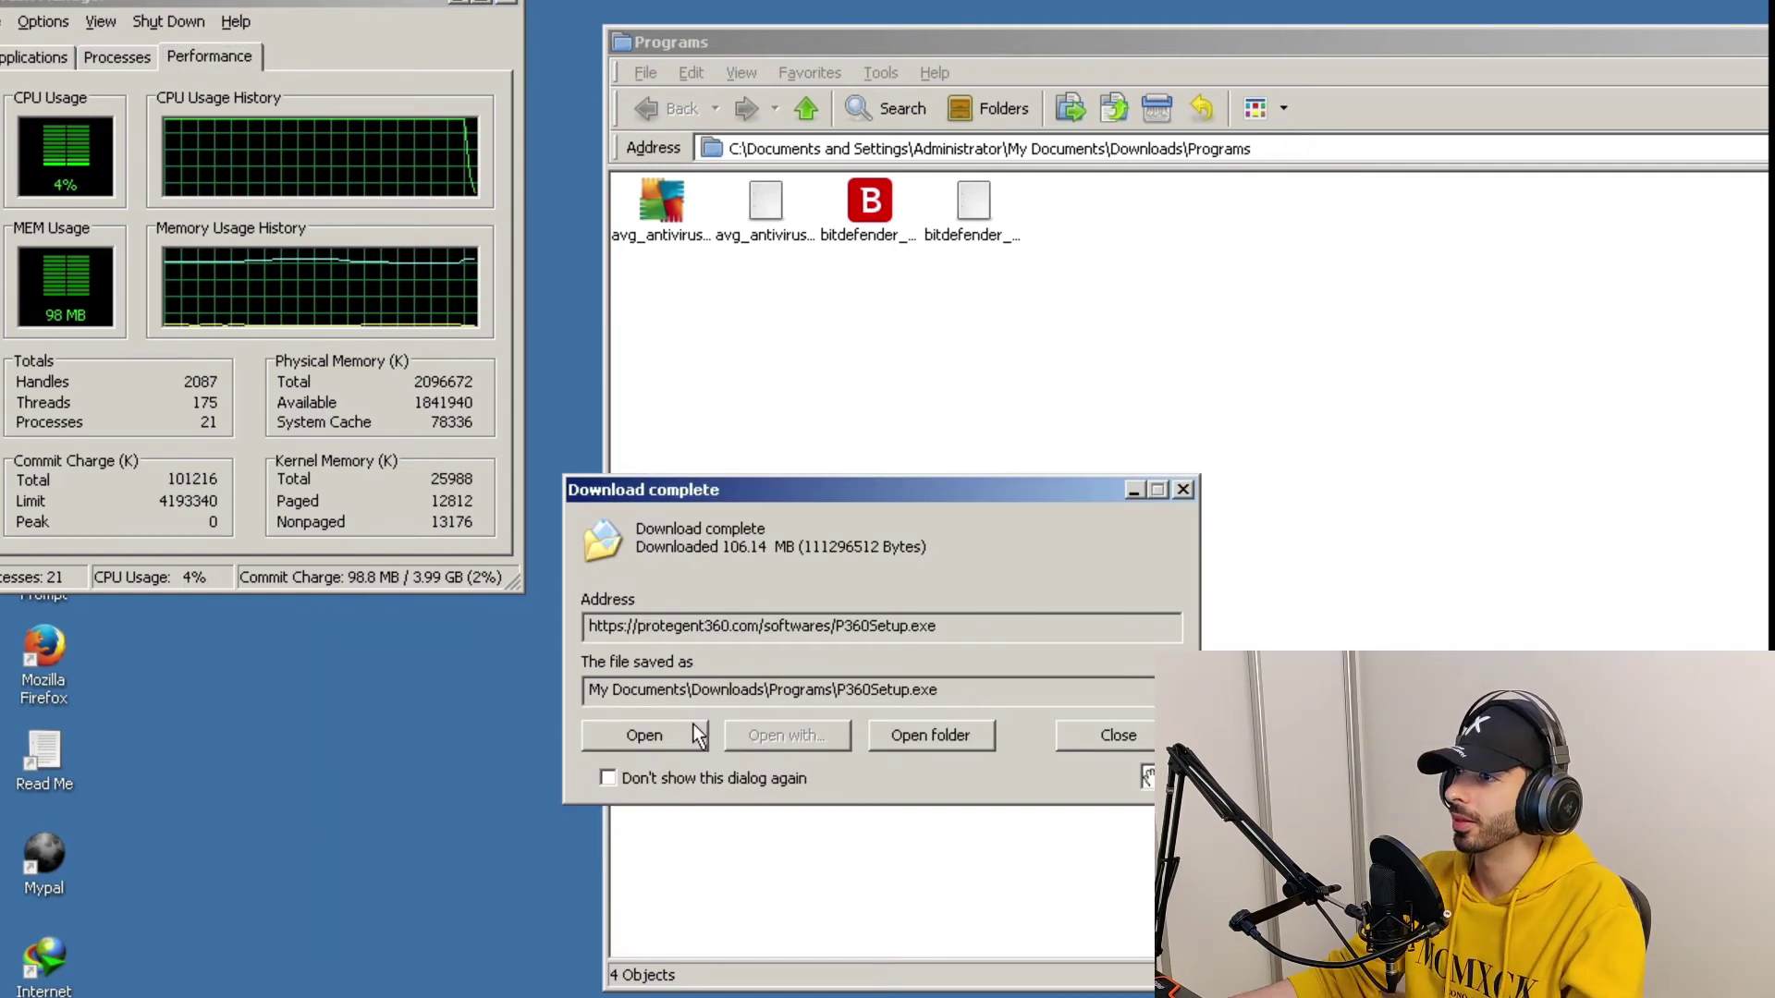
- Open the downloaded P360Setup.exe and start extracting it to C:\P360
click(689, 733)
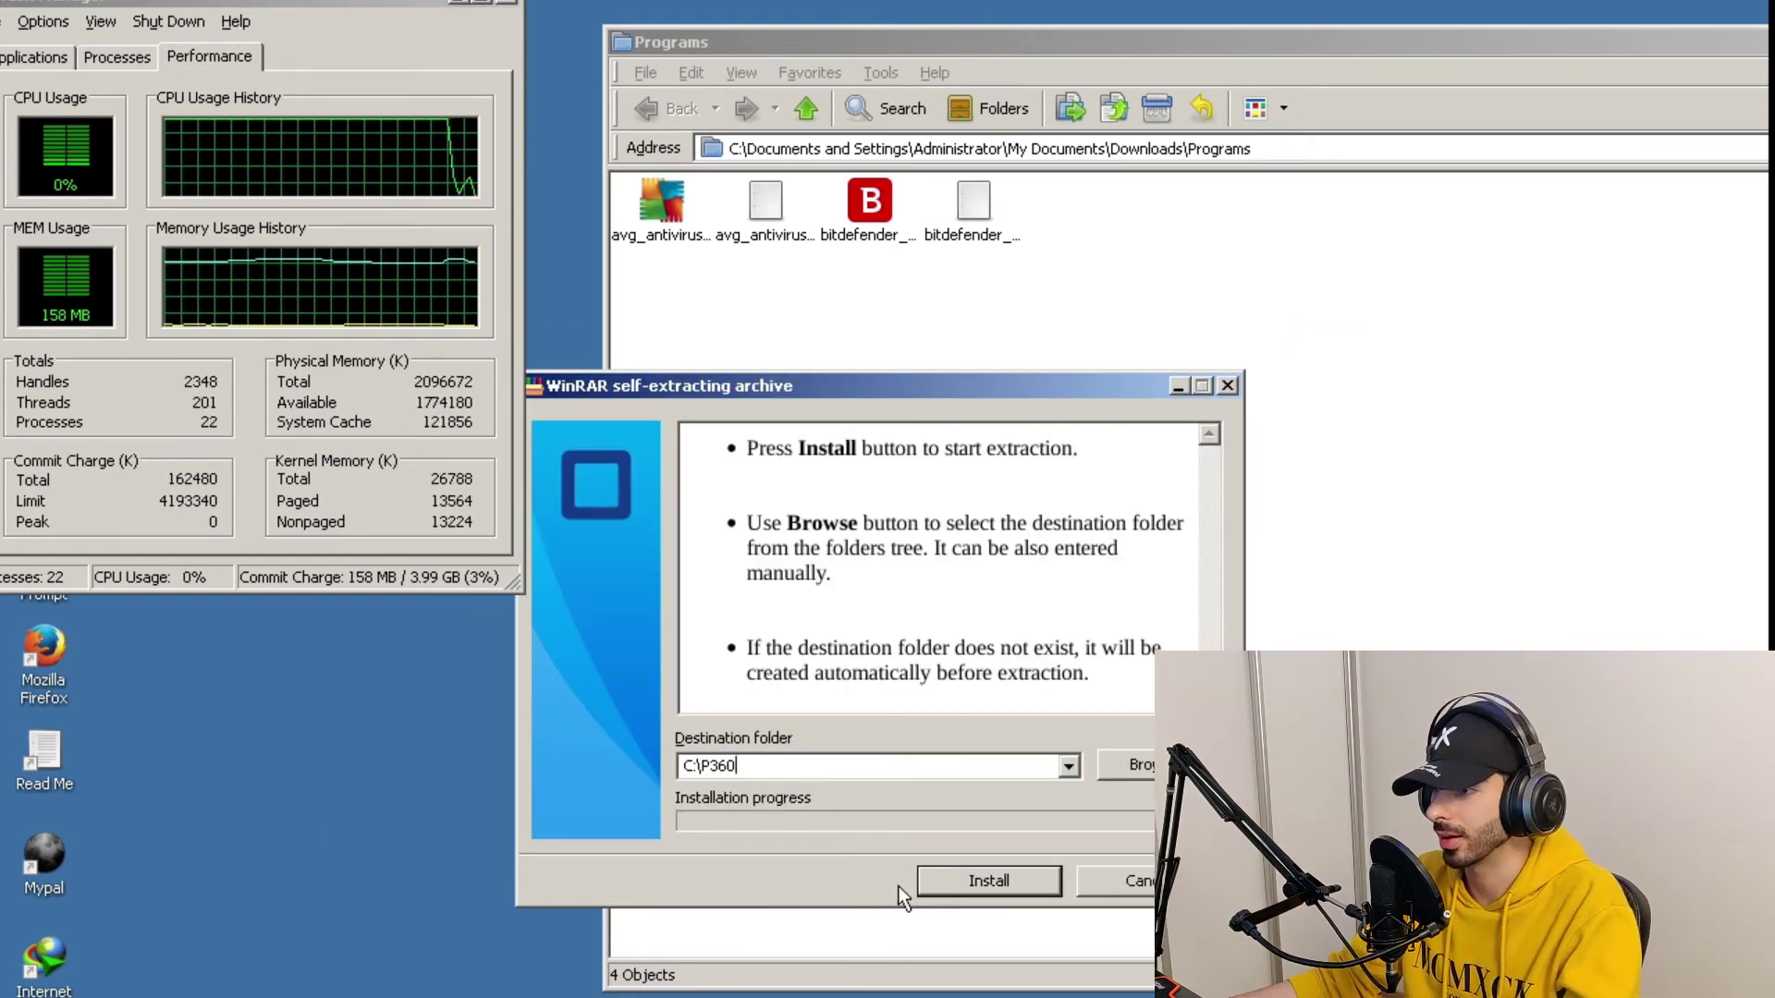
click(962, 882)
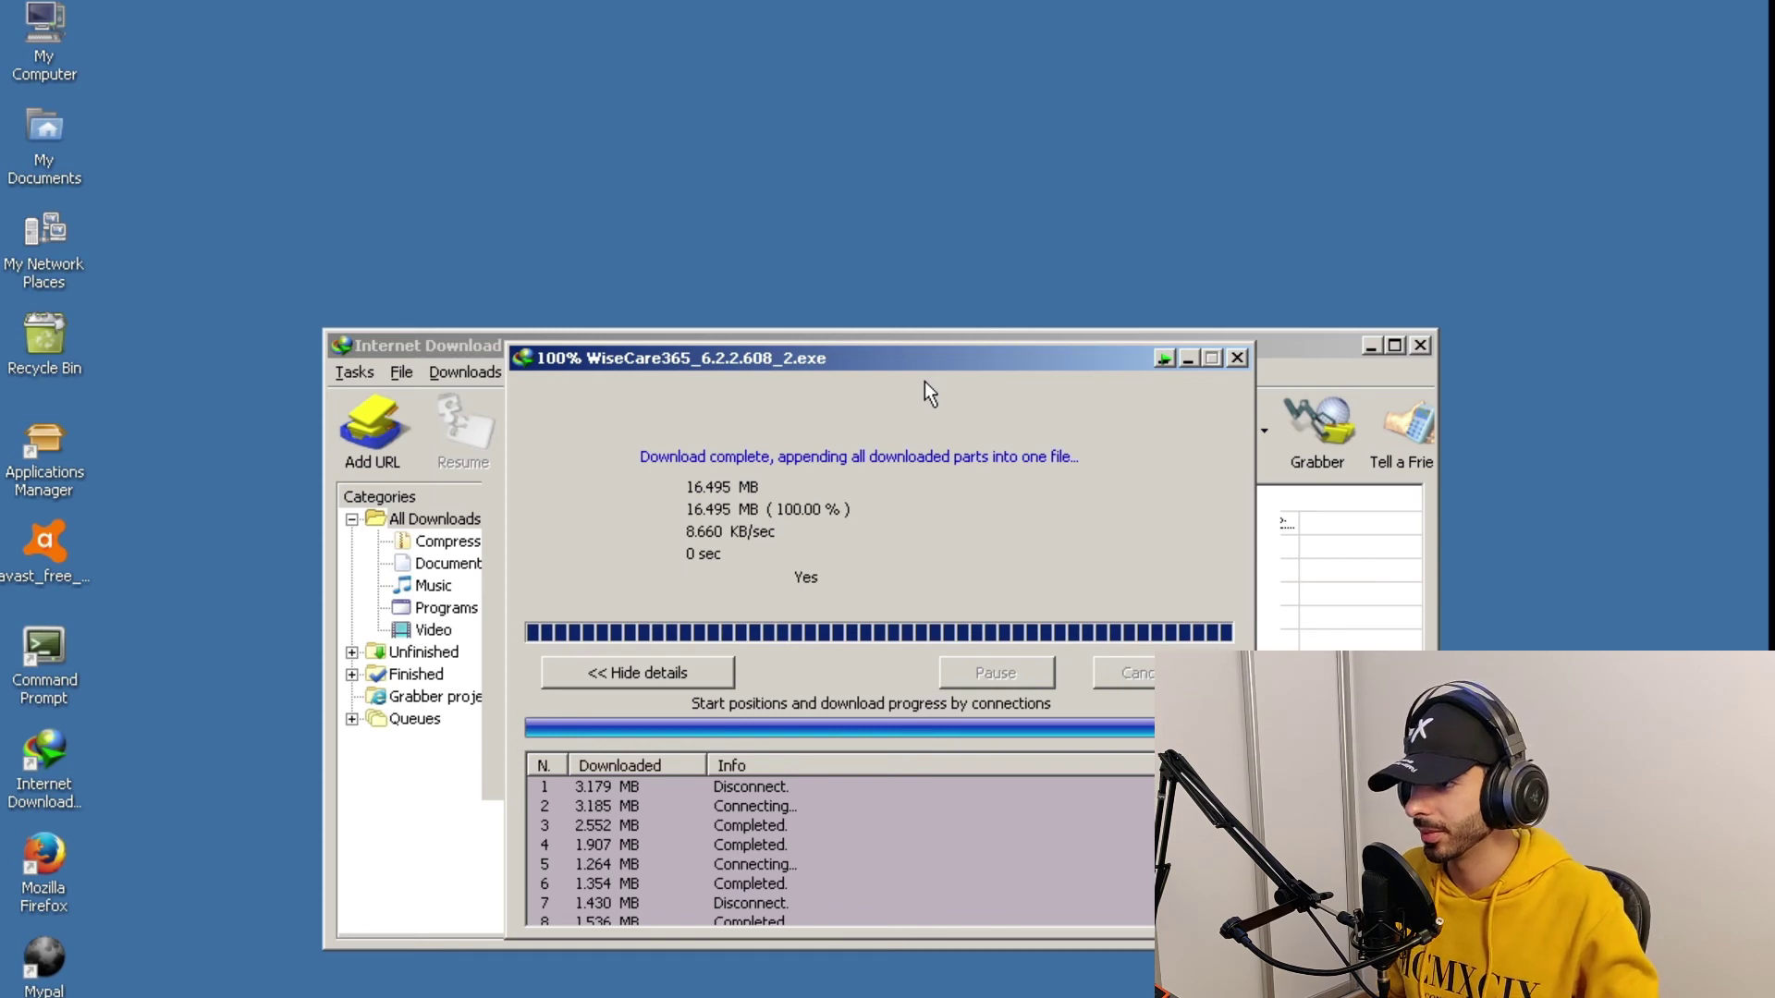
- Run the downloaded WiseCare365 installer and locate it in the Downloads\Programs folder
click(664, 734)
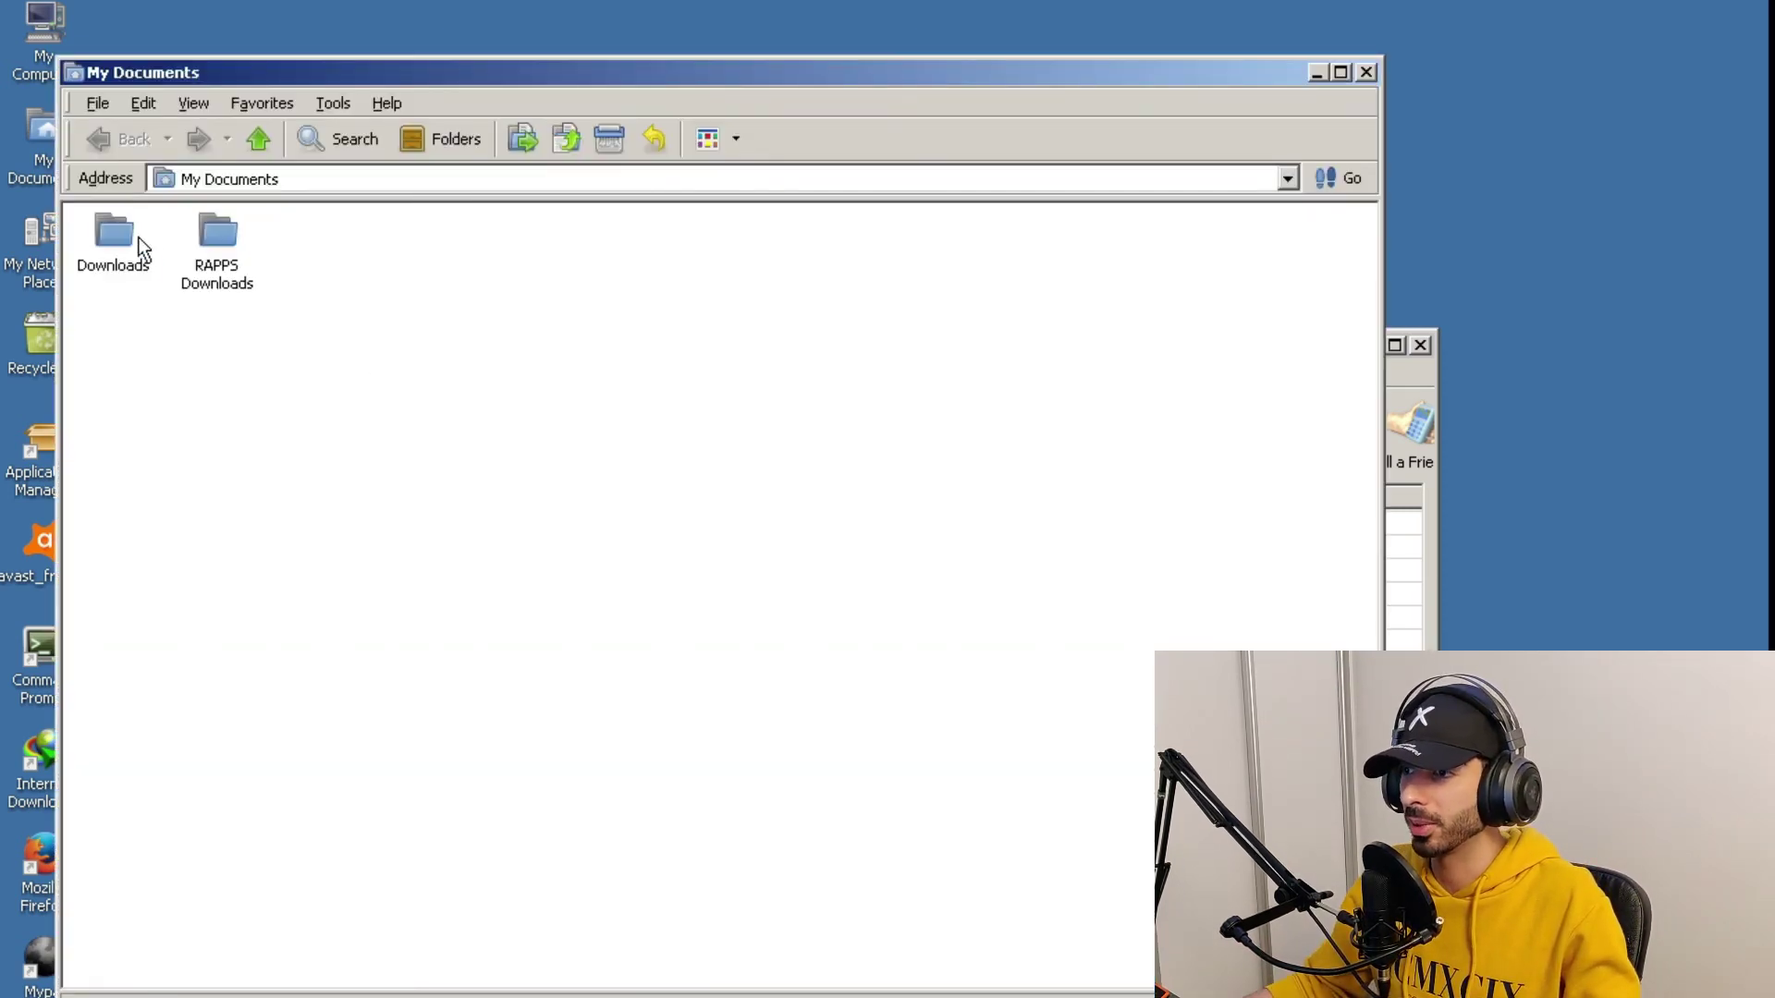
double_click(139, 246)
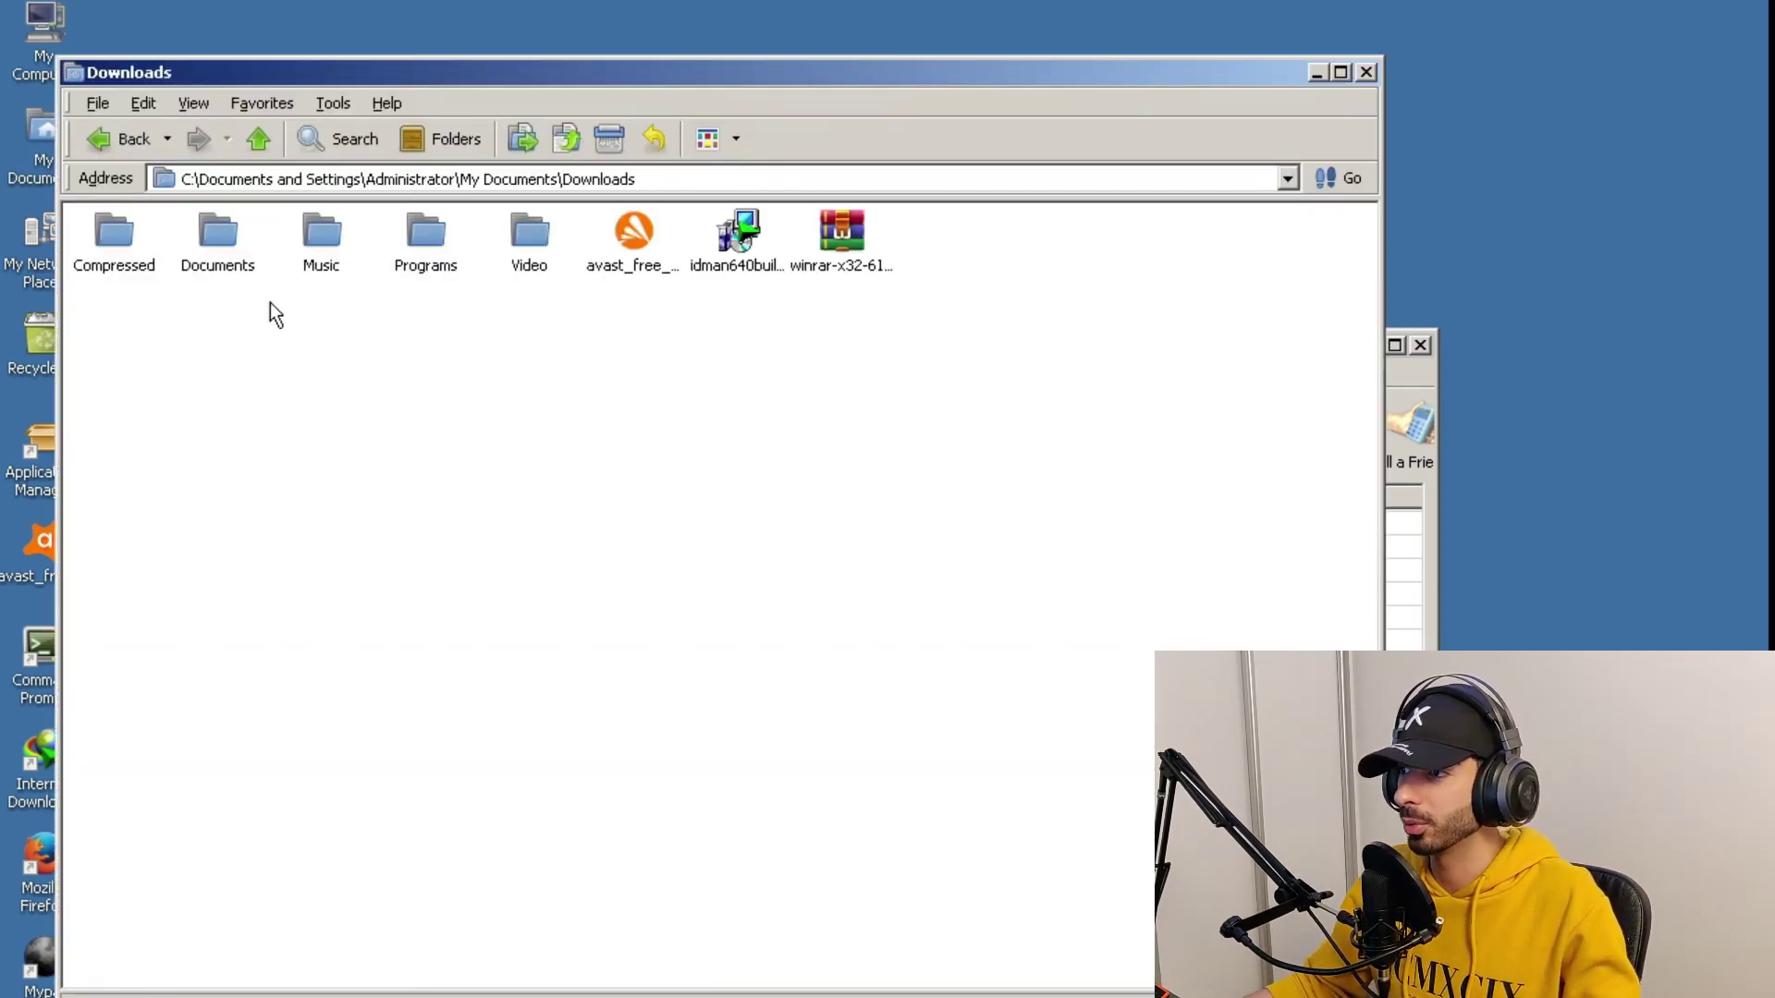
double_click(407, 273)
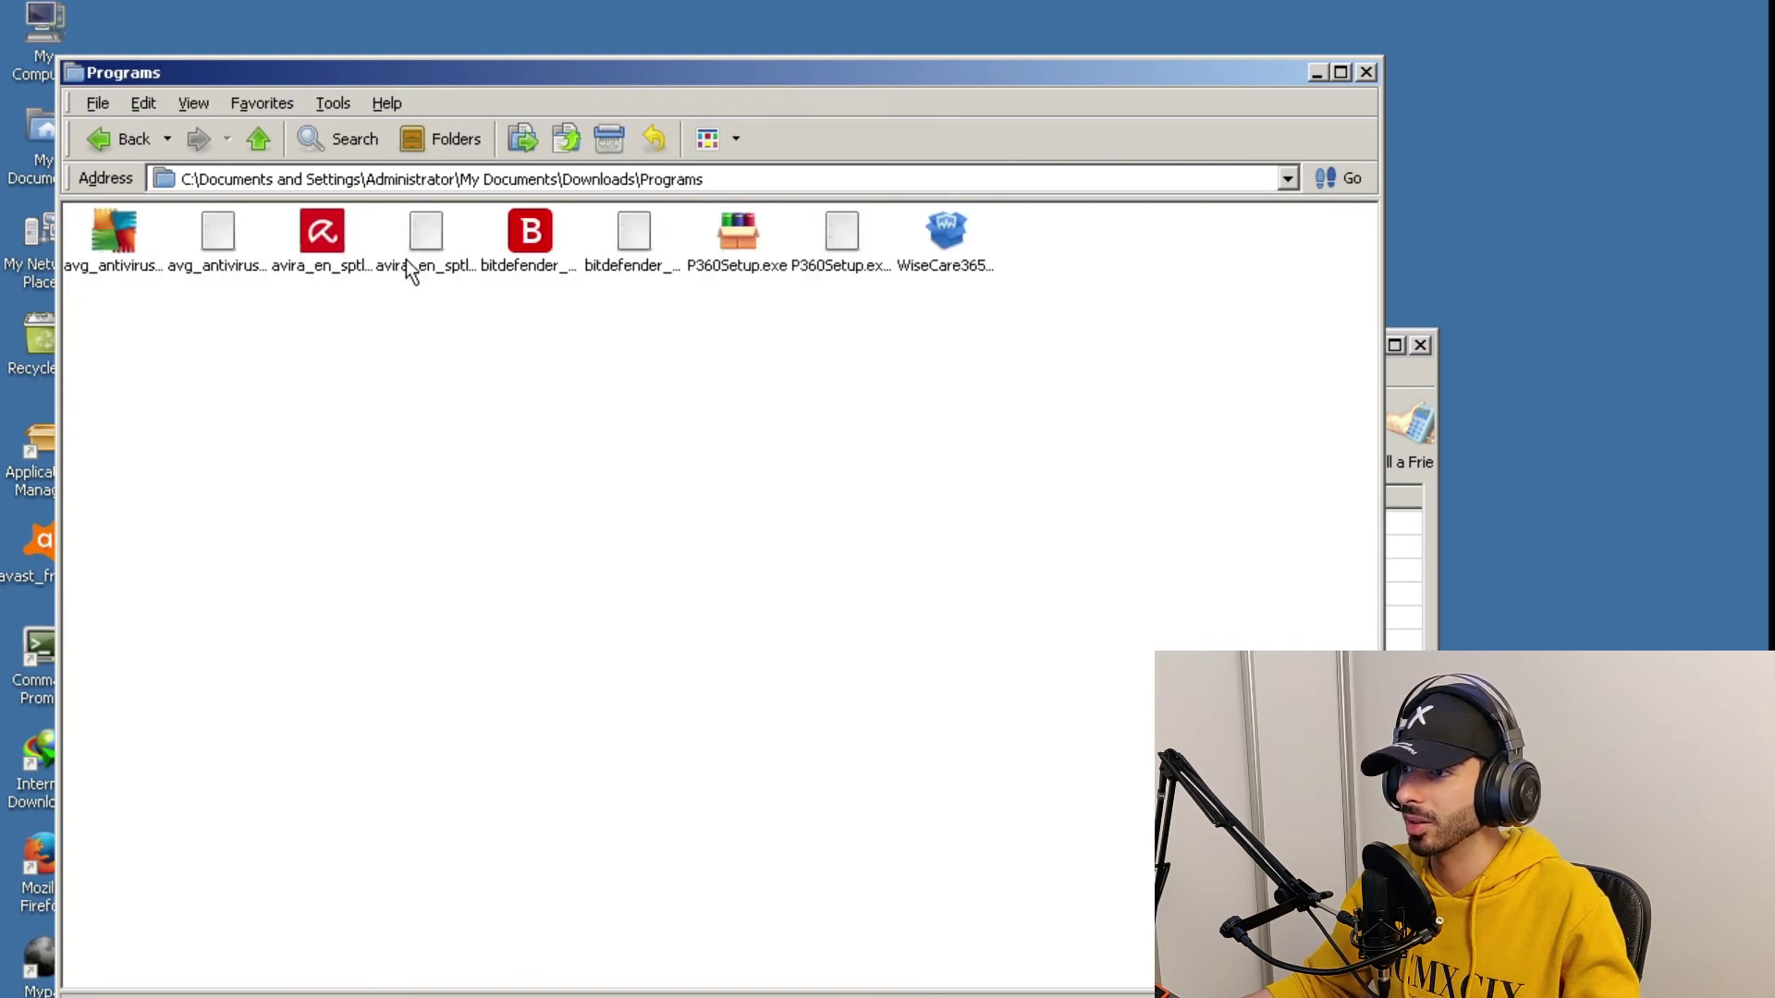
click(952, 266)
- View the installer's Compatibility properties and terminate the crashed WiseCare365 program
right_click(956, 240)
click(999, 480)
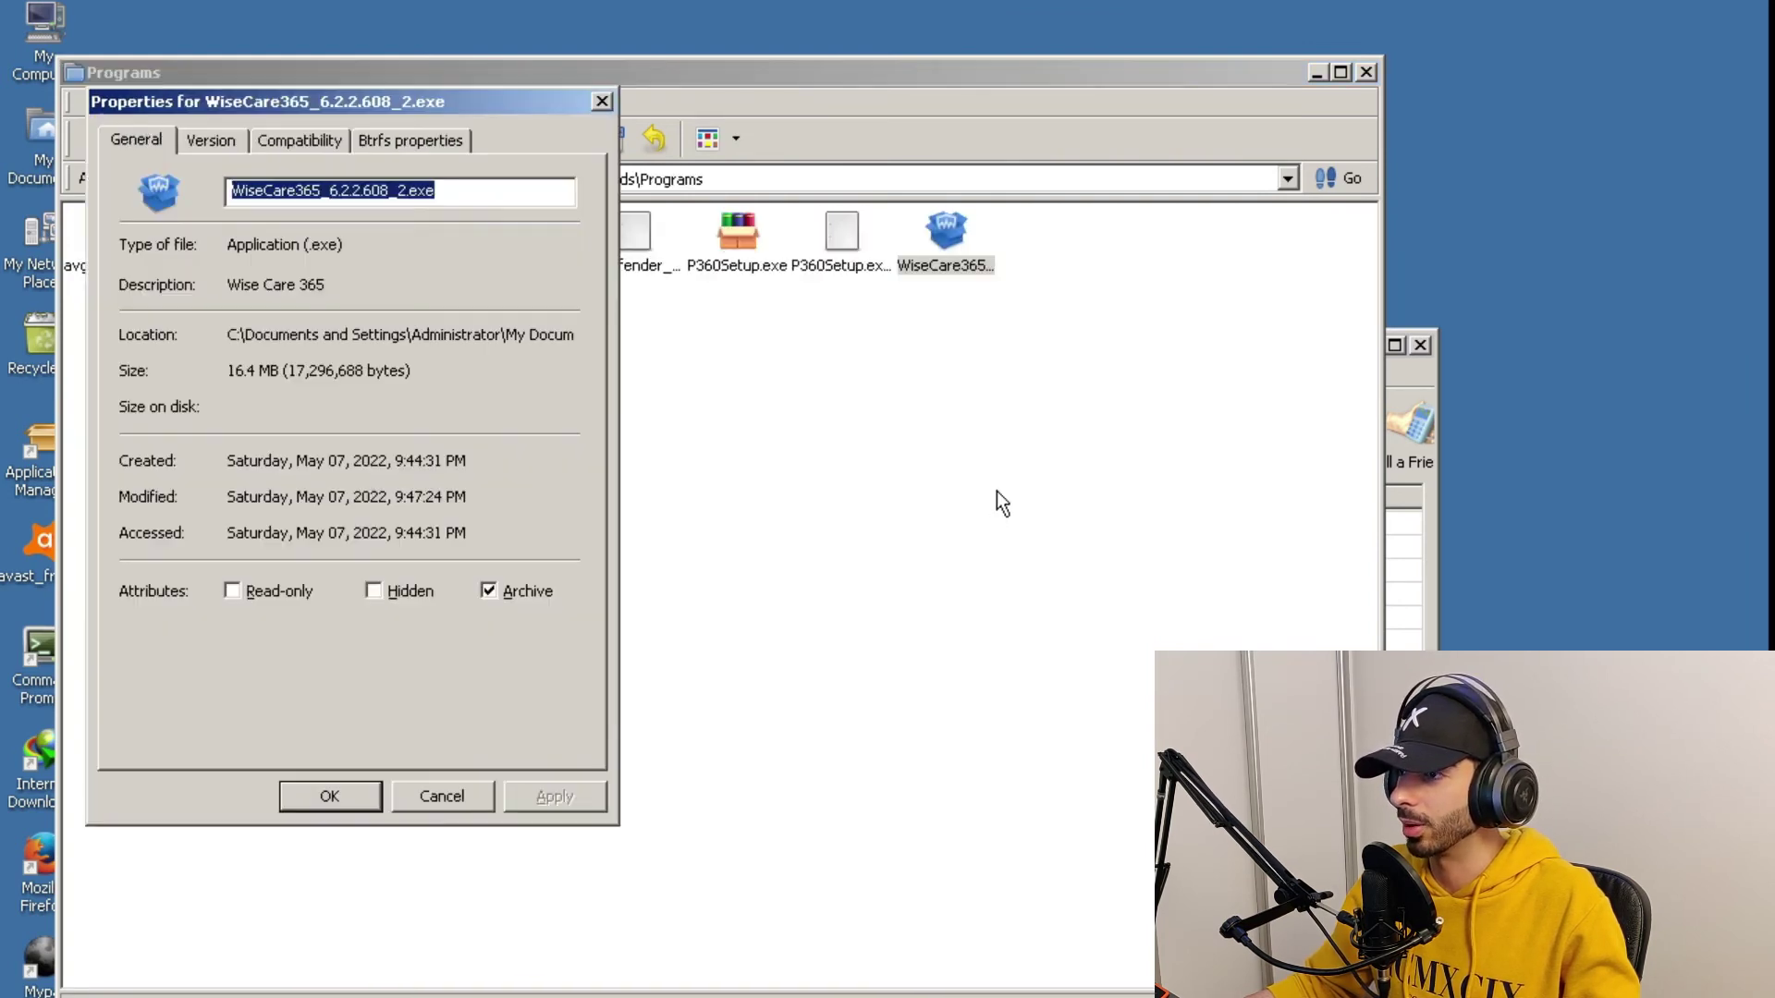
click(298, 141)
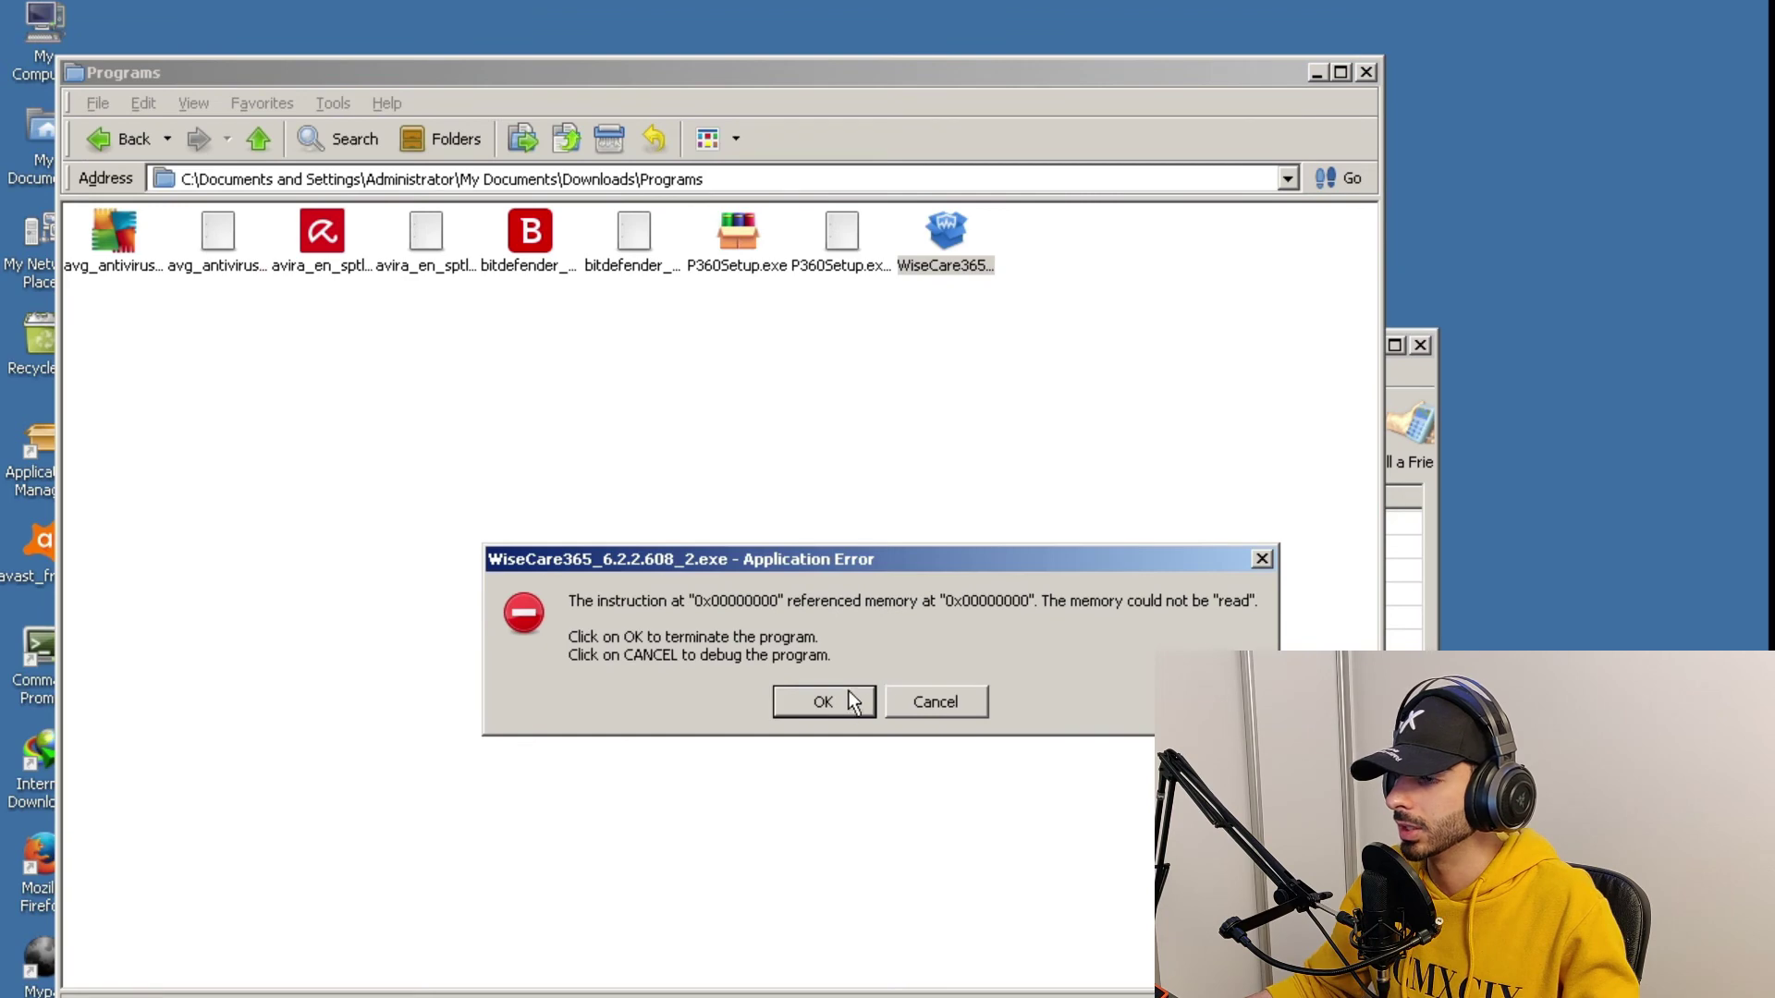
click(844, 699)
click(843, 710)
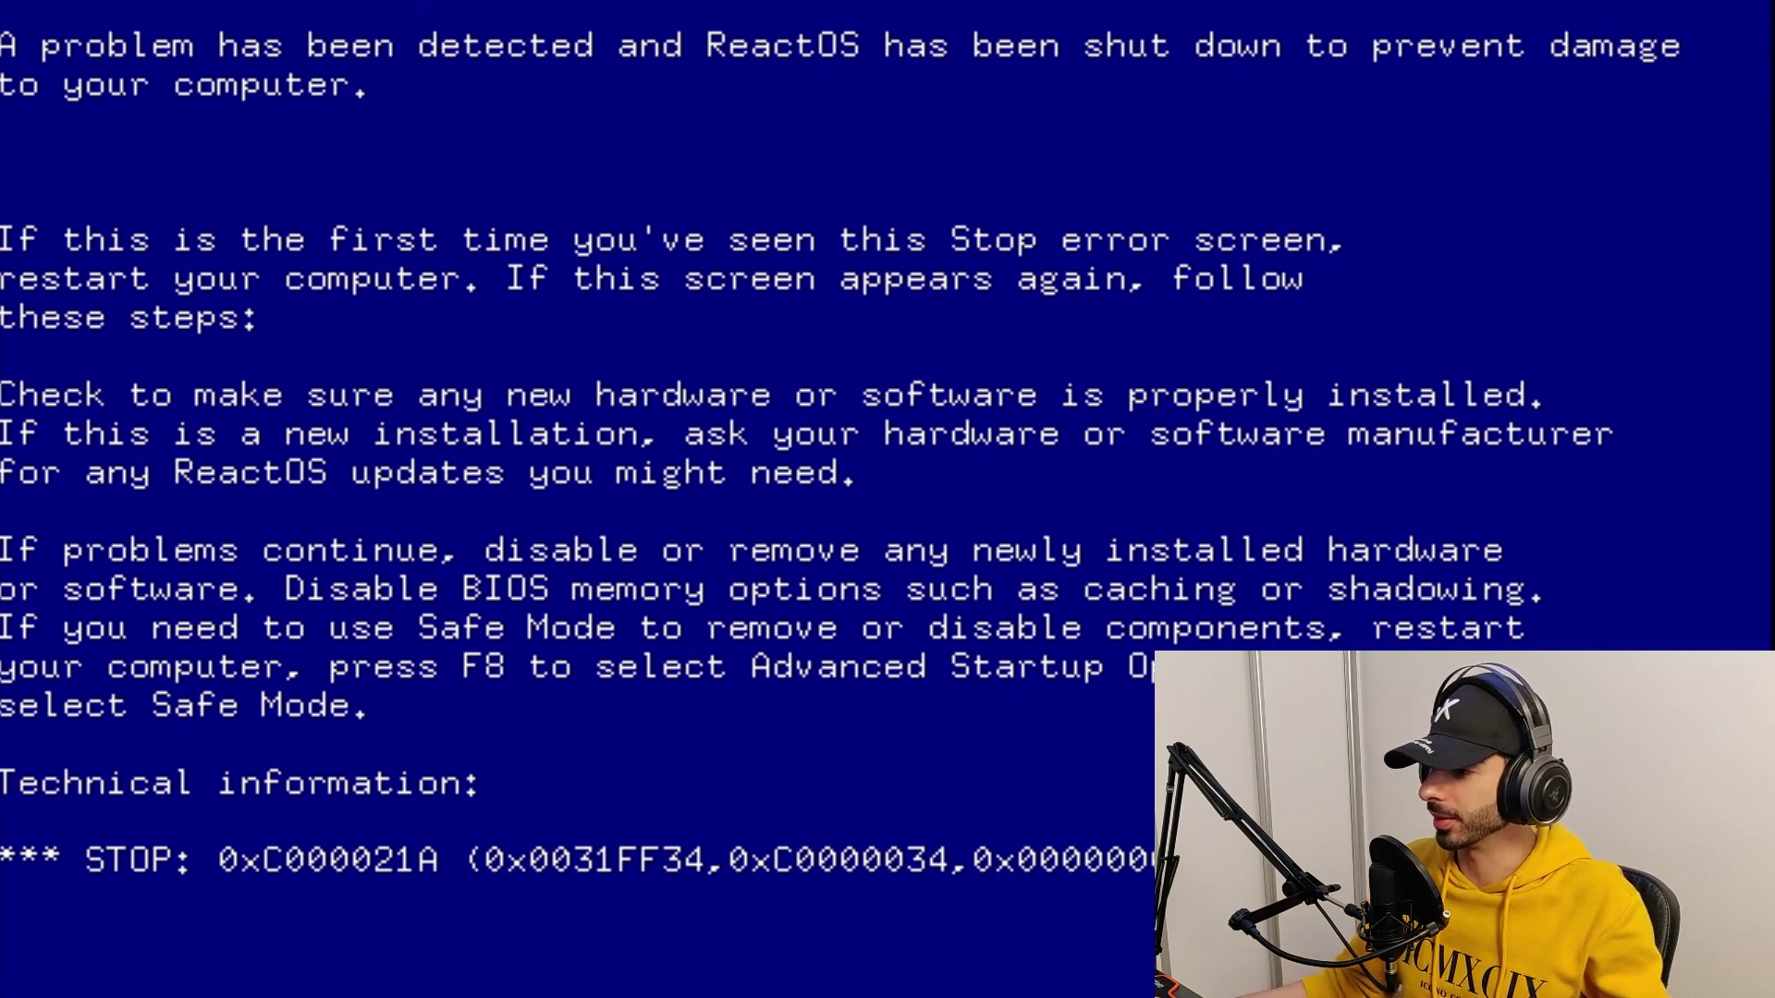
- Power off the crashed ReactOS virtual machine
key(ctrl+q)
key(Return)
click(420, 388)
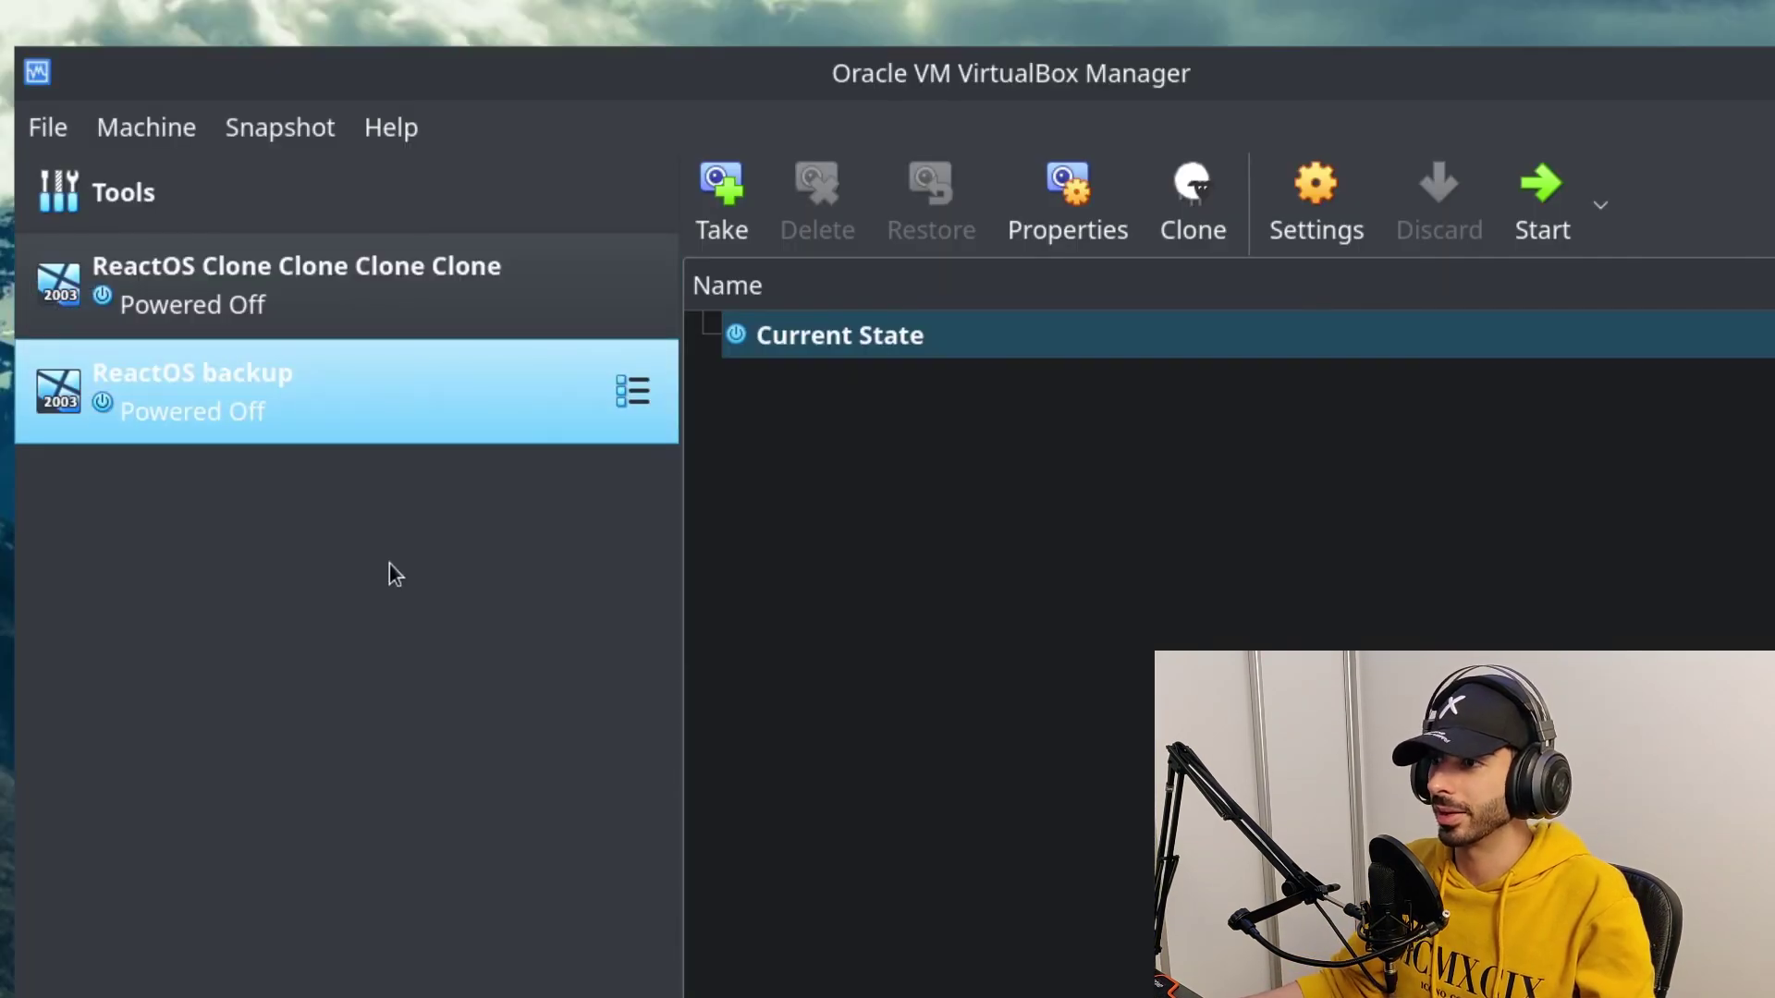
- Choose Remove for the ReactOS Clone Clone Clone Clone machine
click(417, 279)
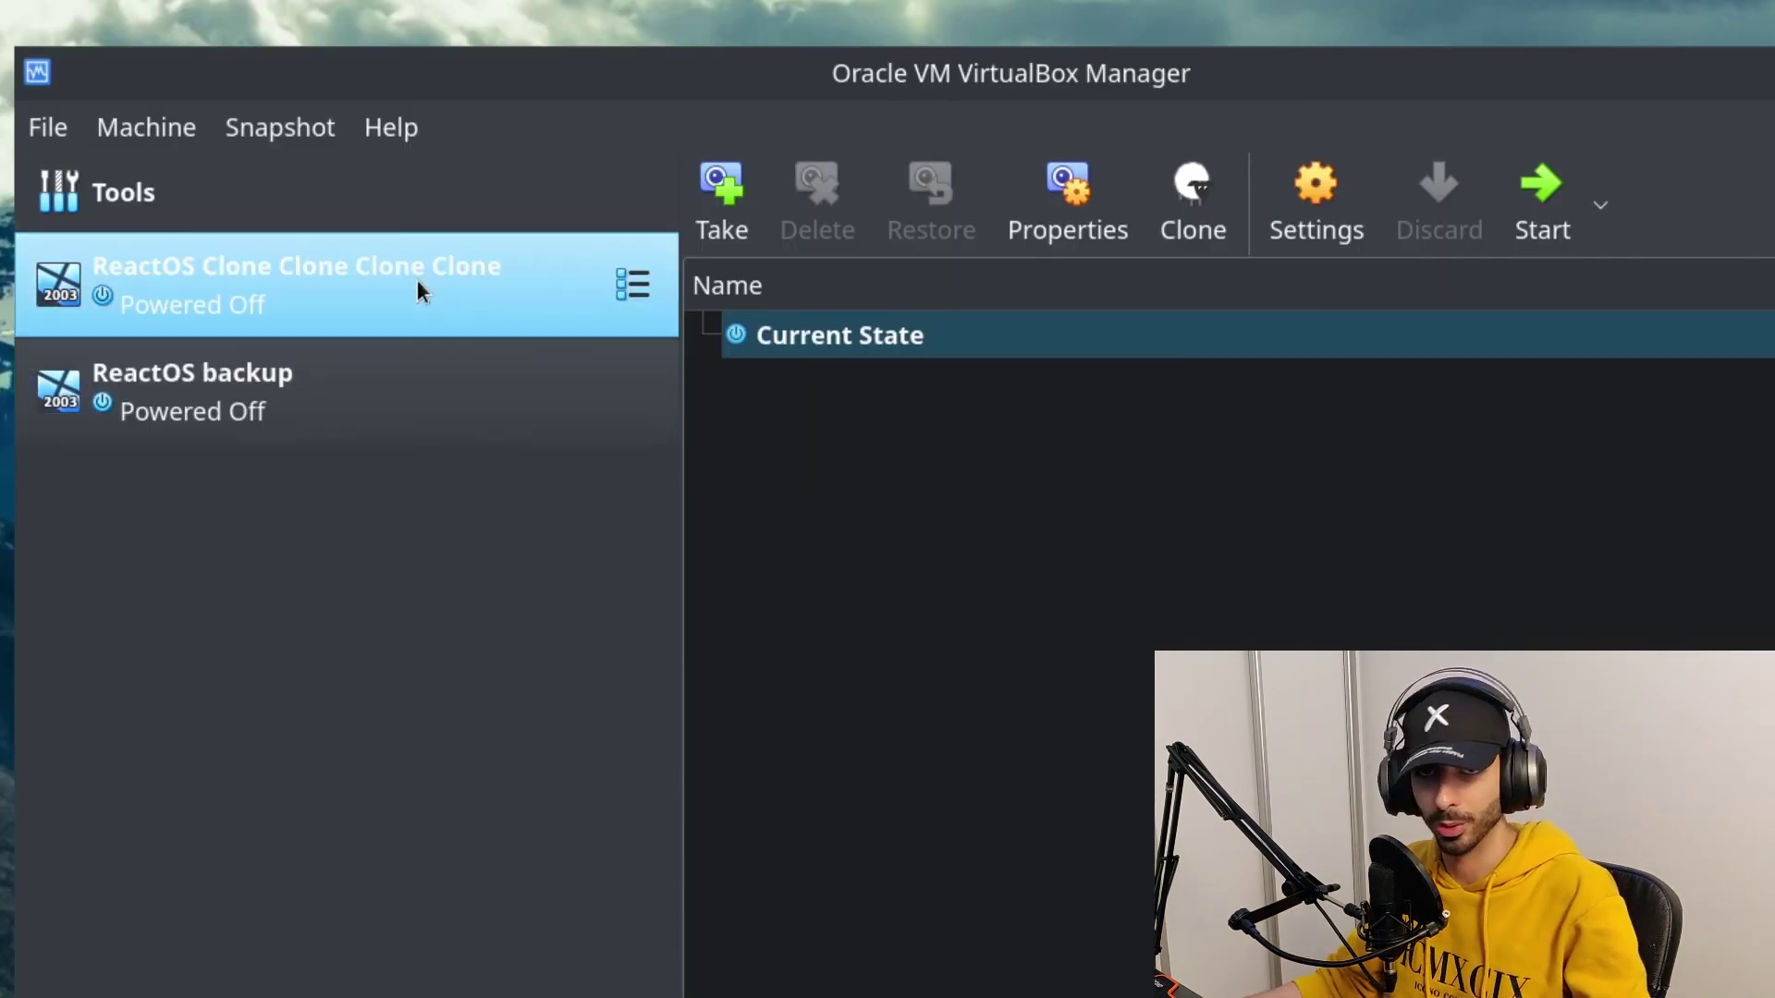
right_click(418, 279)
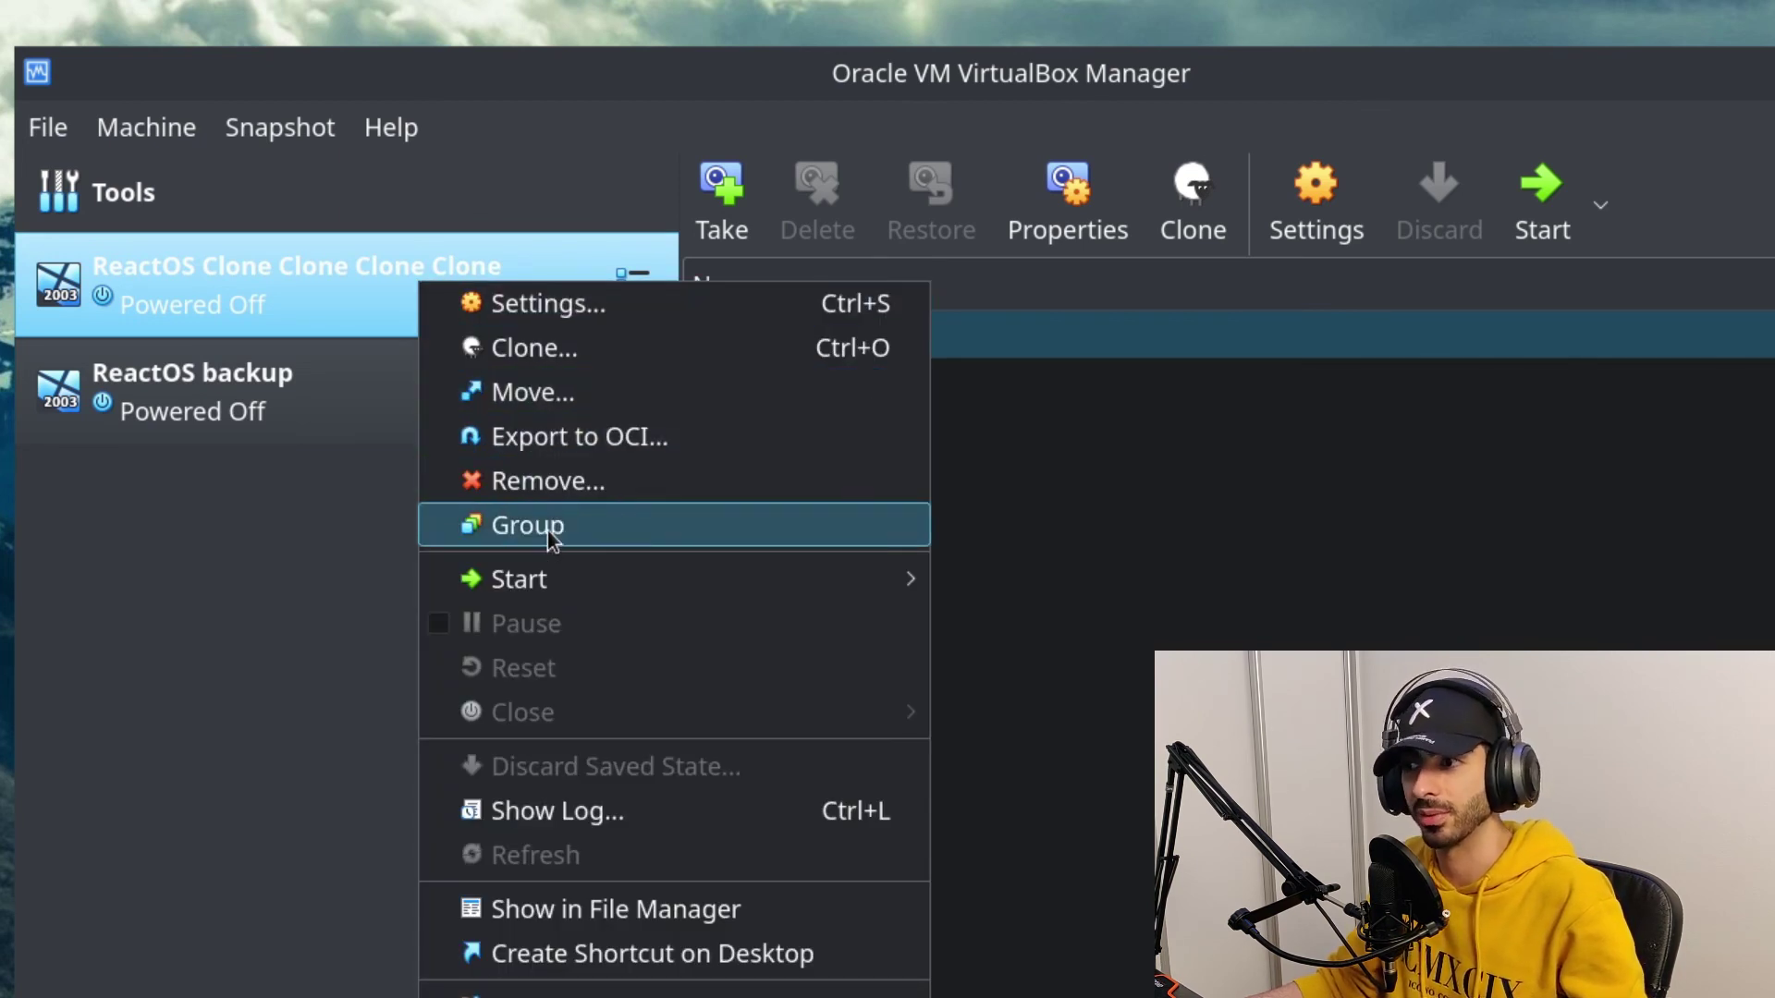
click(586, 481)
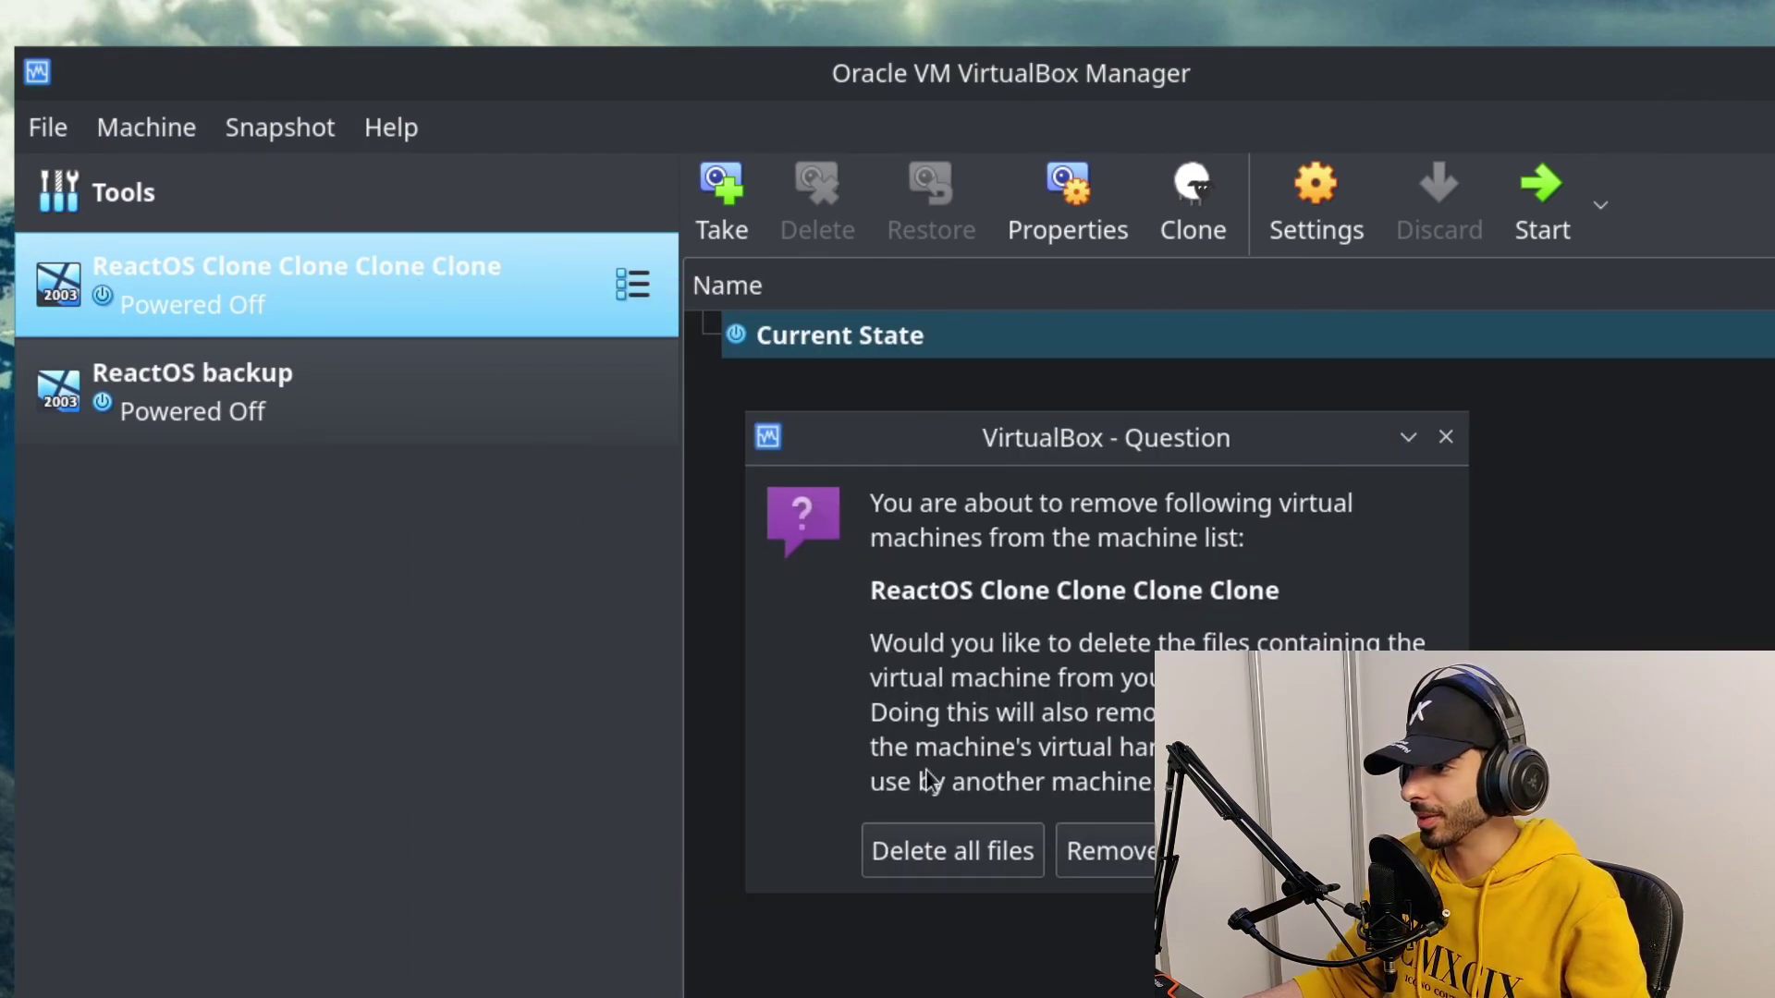